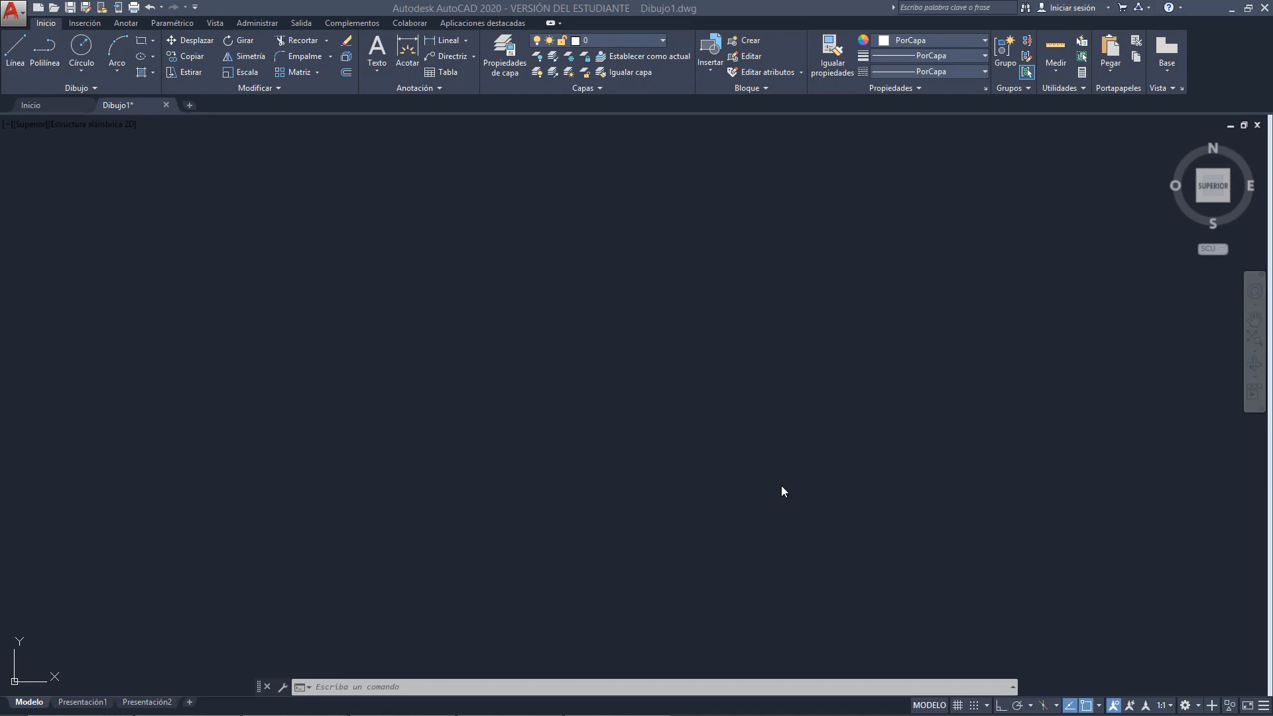
Open the layer properties manager, make it taller and narrower, and dock it beside the drawing area
left_click(781, 485)
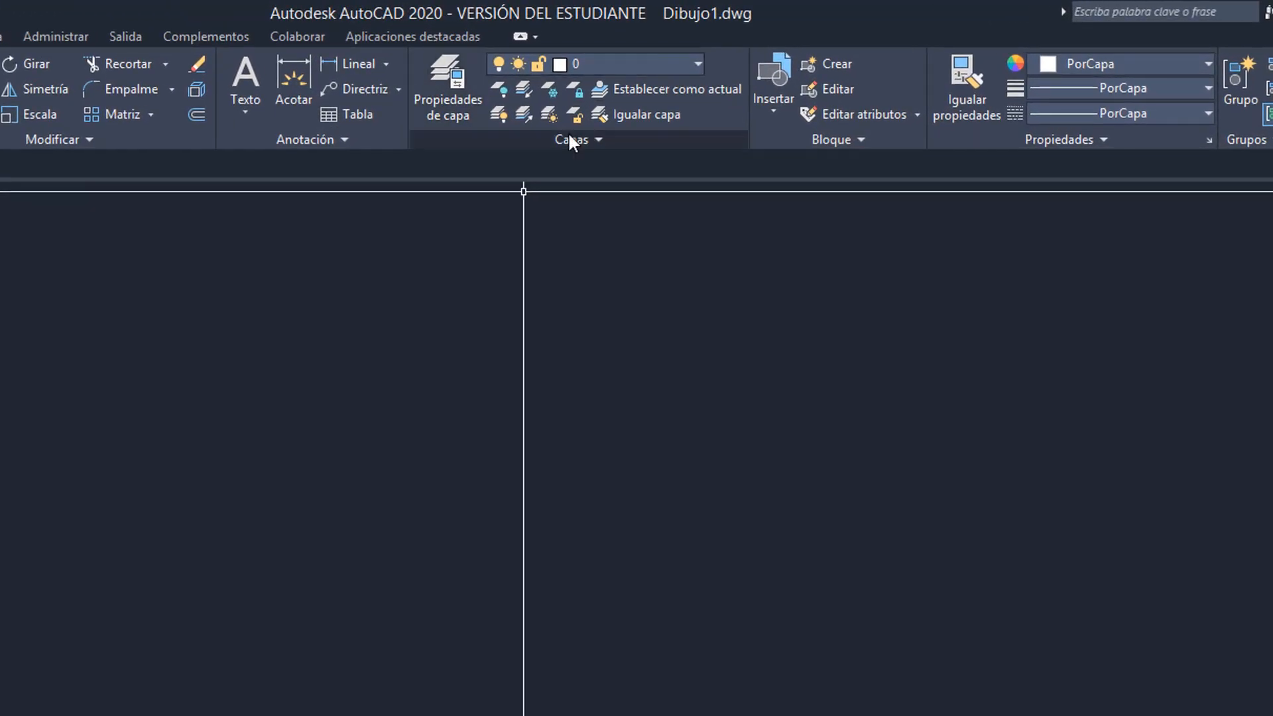
left_click(456, 100)
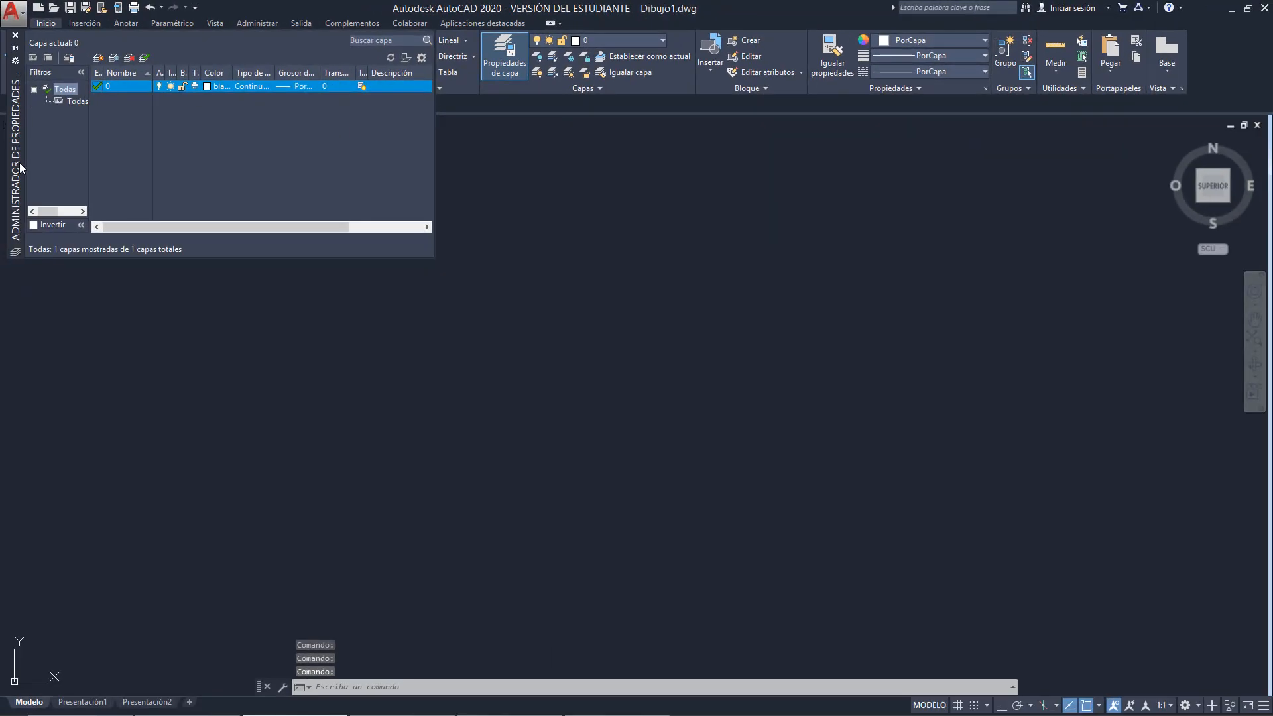
left_click_drag(19, 168, 39, 235)
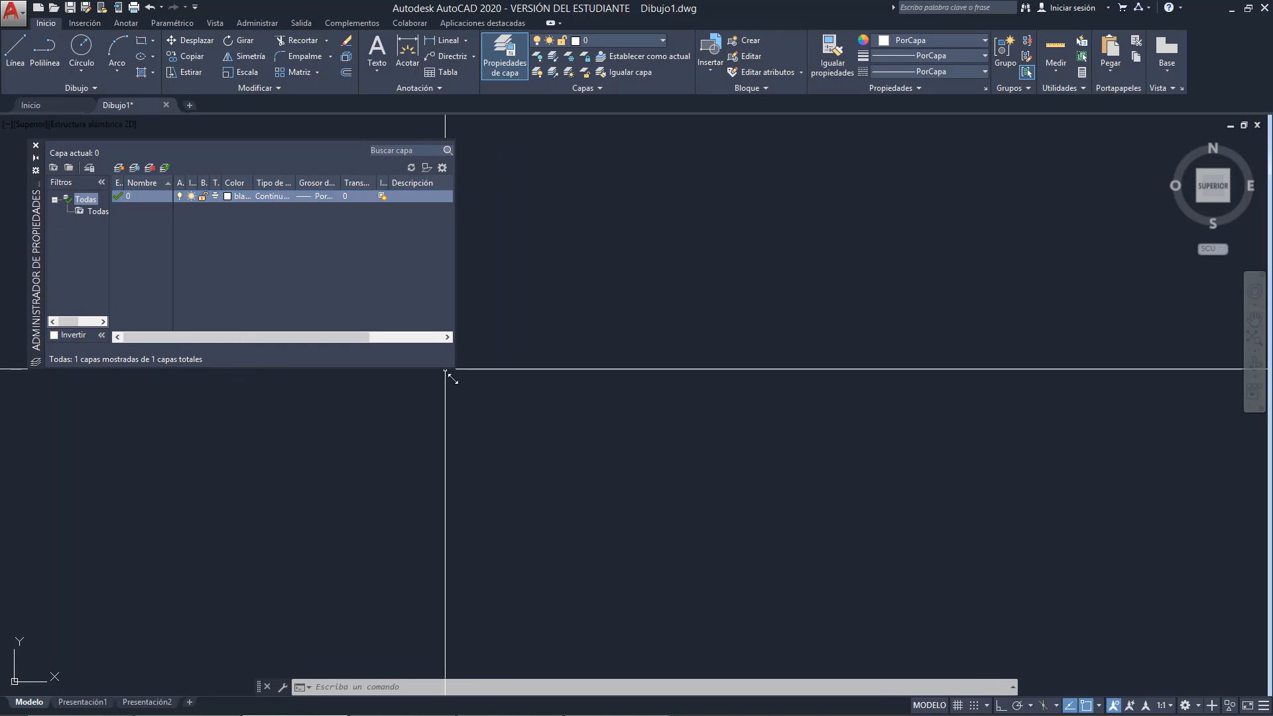
left_click_drag(452, 379, 372, 609)
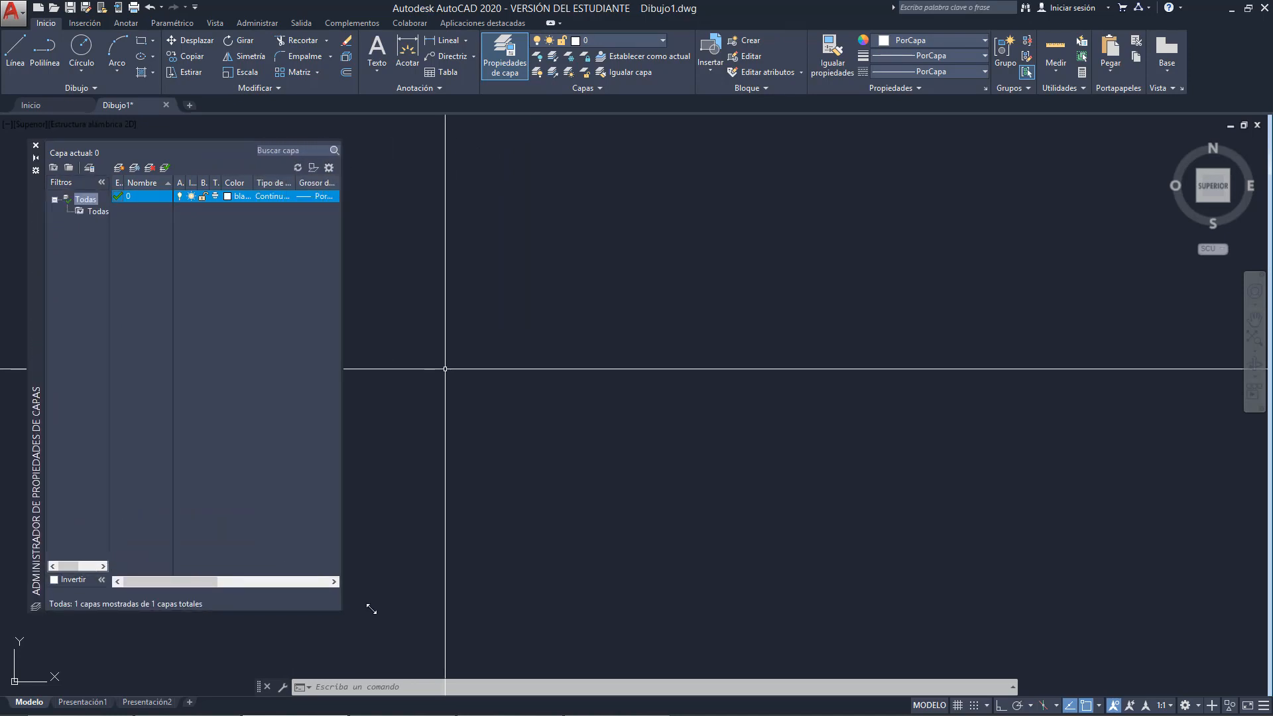
mouse_move(30, 239)
left_mouse_down()
mouse_move(41, 258)
mouse_move(54, 240)
mouse_move(14, 236)
left_mouse_up()
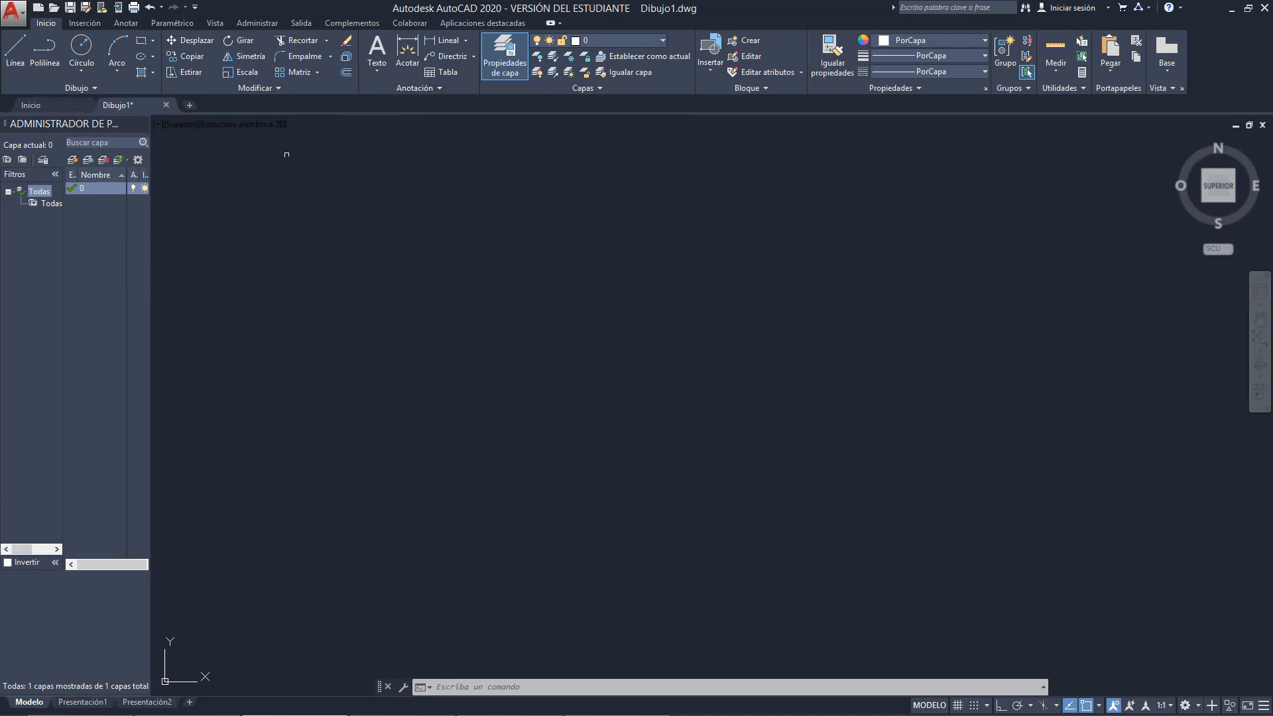
Draw a circle and, beside it, a nearly square rectangle about 340 units on each side
left_click(91, 45)
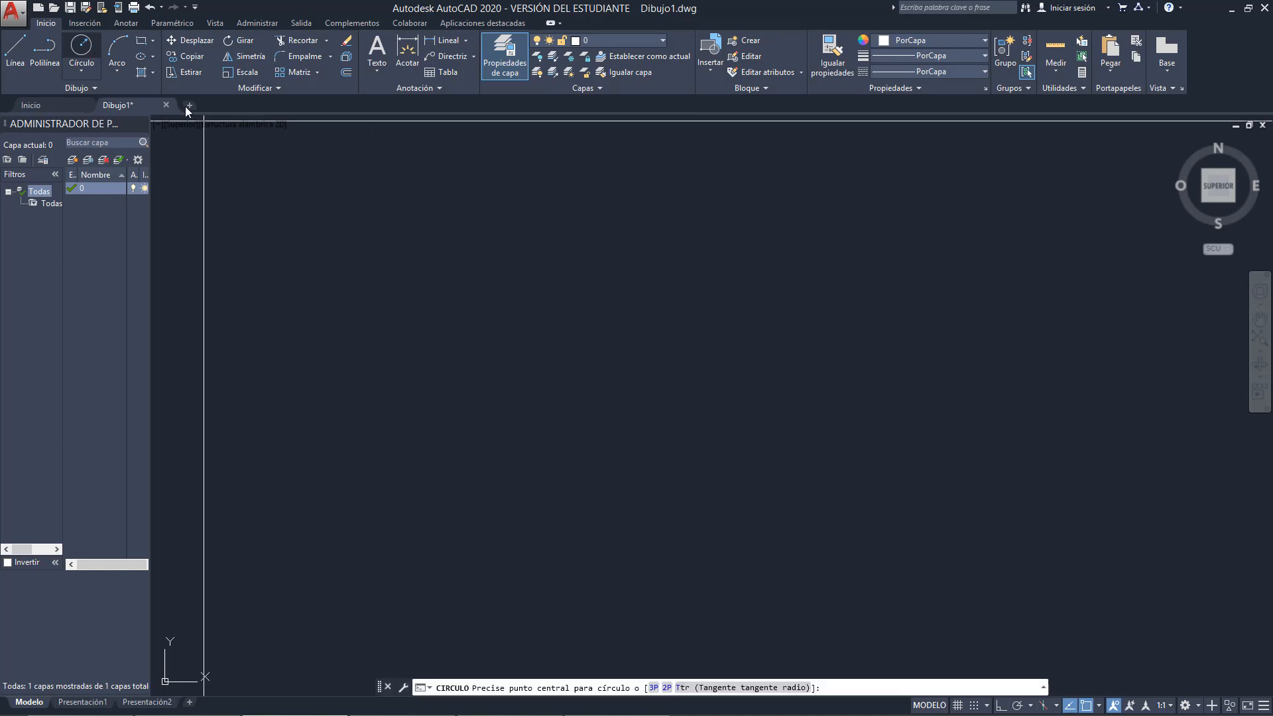
left_click(374, 290)
left_click(418, 274)
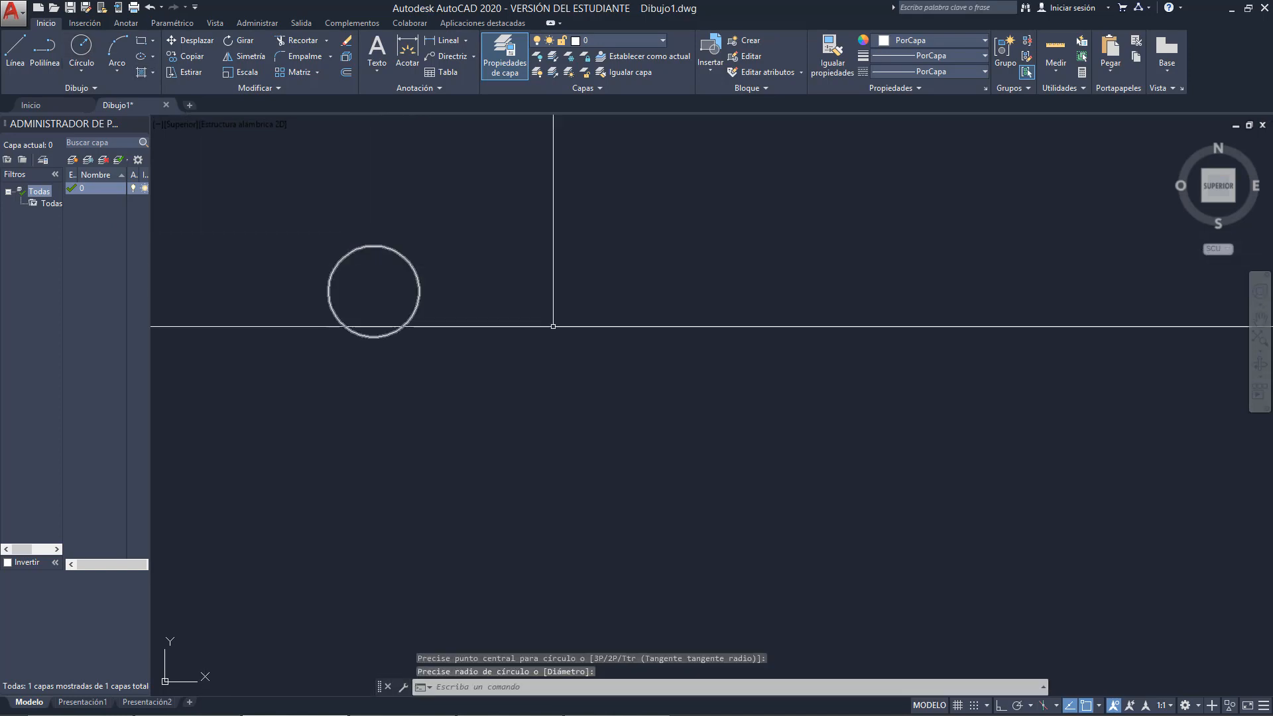
left_click(142, 41)
left_click(520, 247)
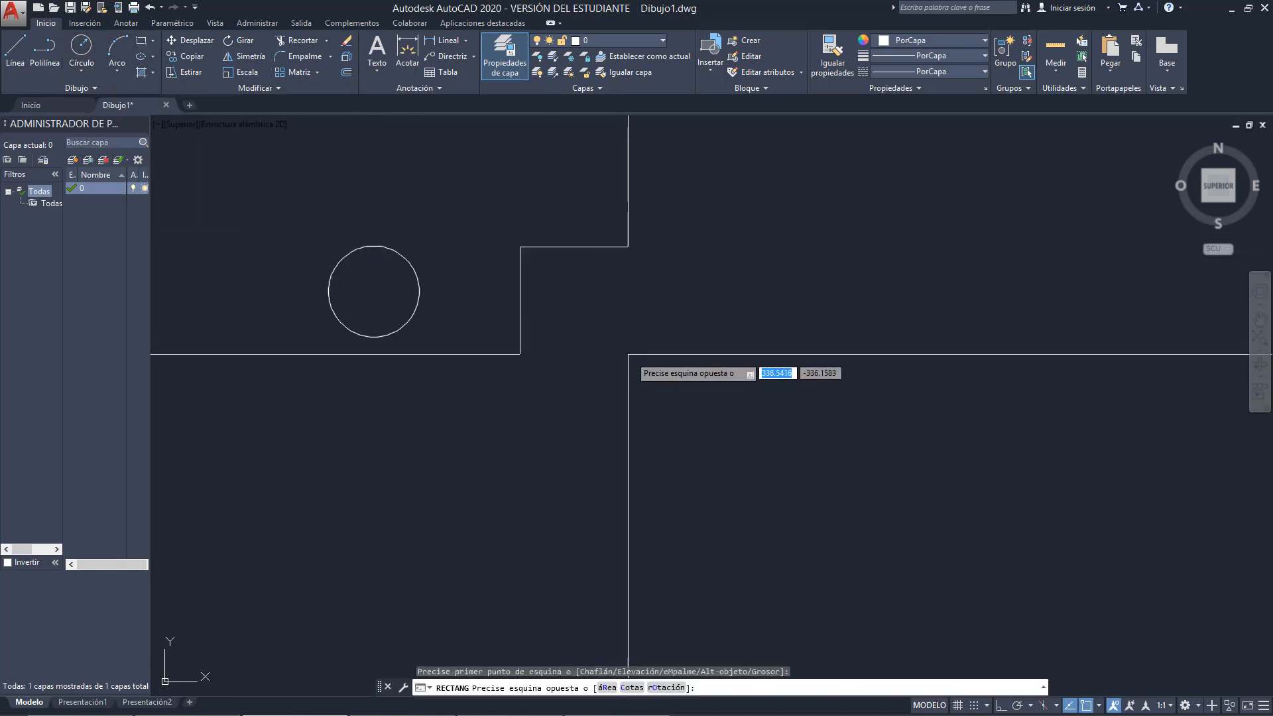
left_click(630, 355)
Draw an upright triangle beside the square as a 3-sided polygon circumscribed about a circle, with Ortho mode on
left_click(153, 40)
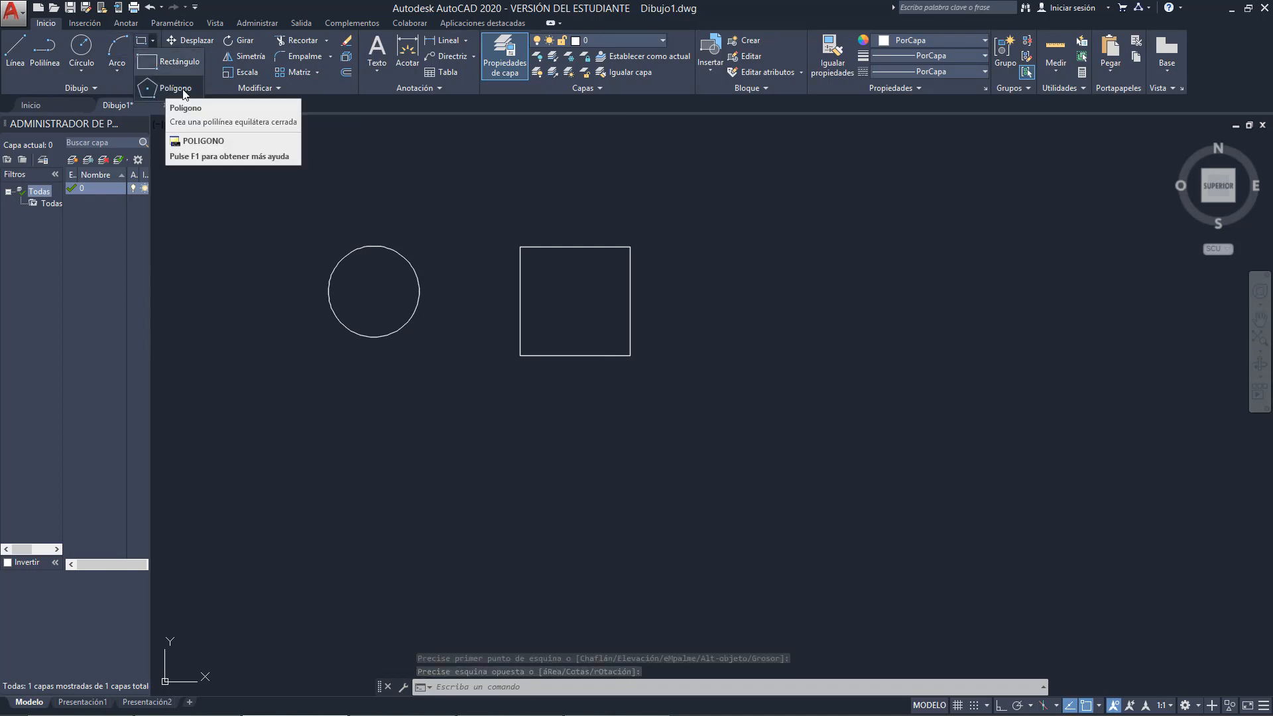
left_click(169, 73)
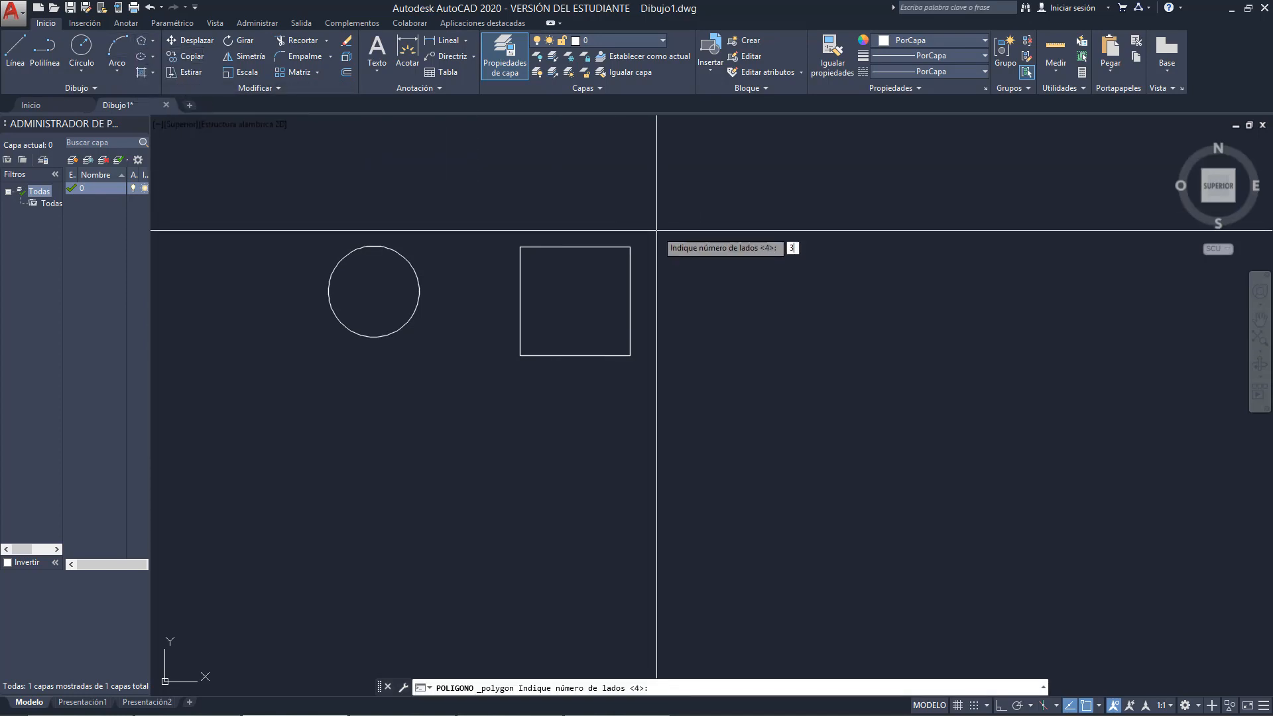
type("3")
key("Return")
left_click(767, 320)
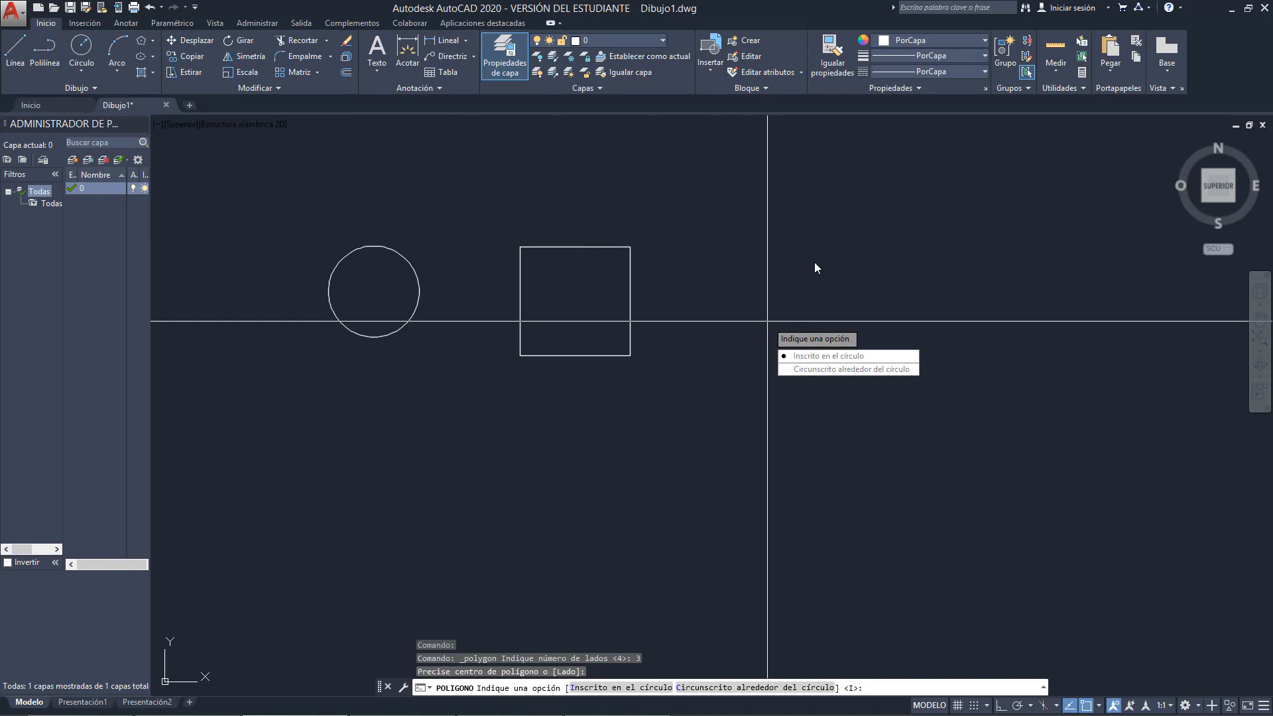
key("Return")
key("F8")
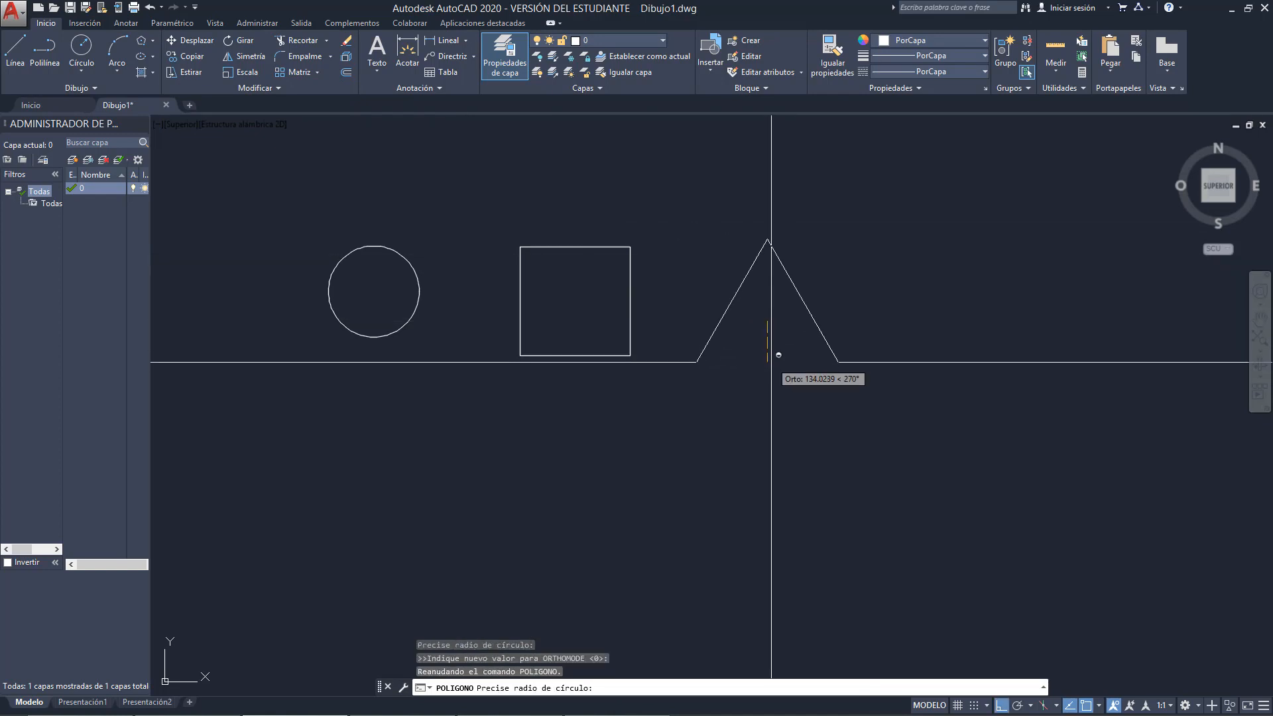
left_click(771, 358)
middle_click_drag(779, 386, 873, 395)
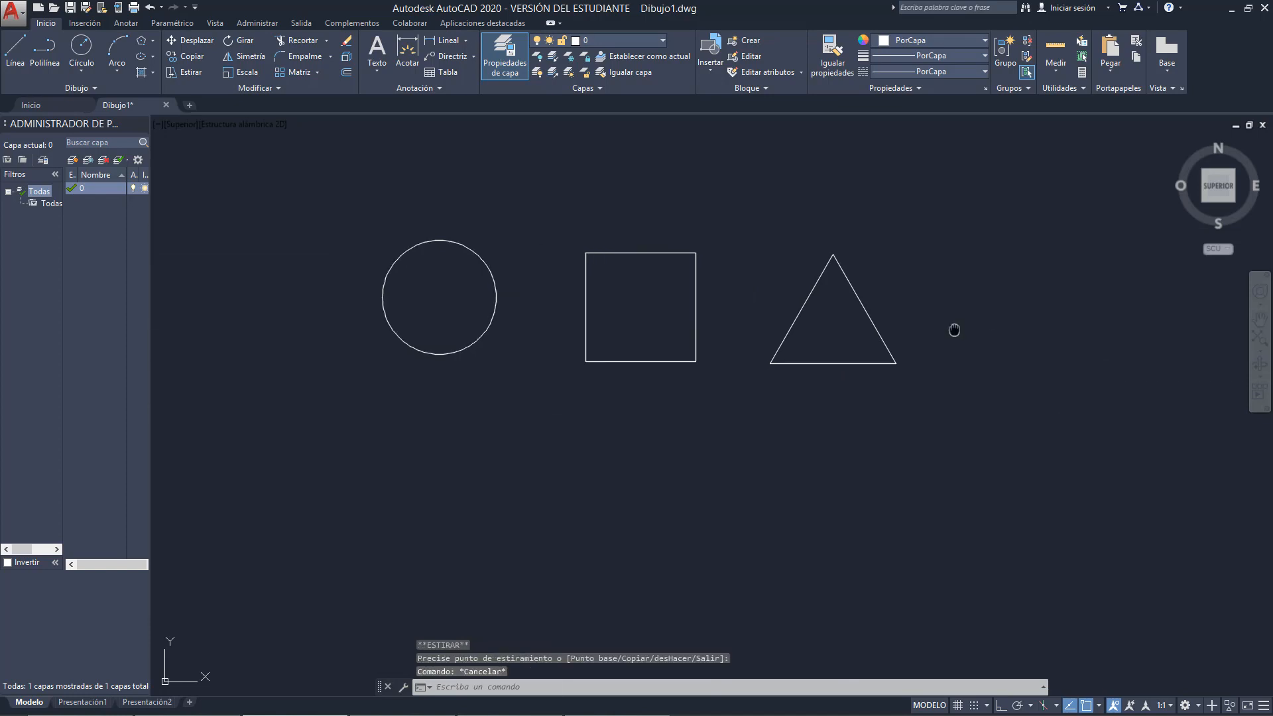
mouse_move(954, 329)
middle_mouse_down()
mouse_move(950, 392)
mouse_move(917, 329)
middle_mouse_up()
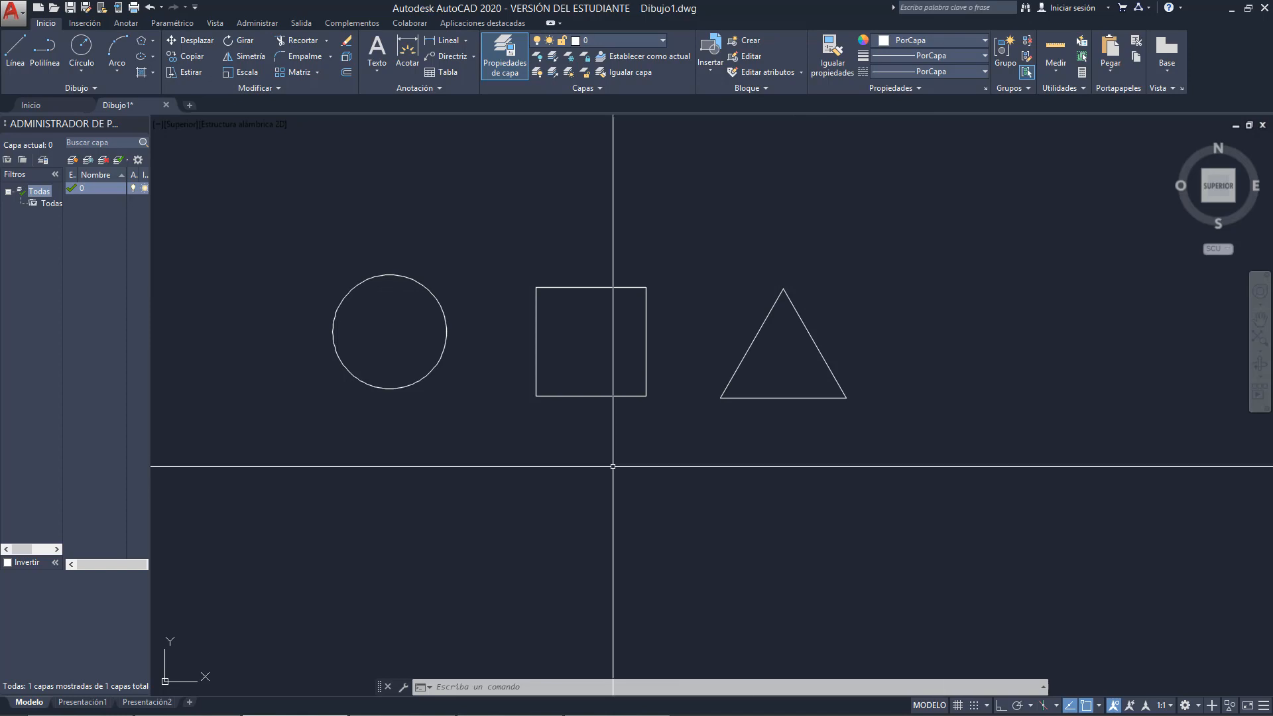
middle_click_drag(613, 466, 643, 491)
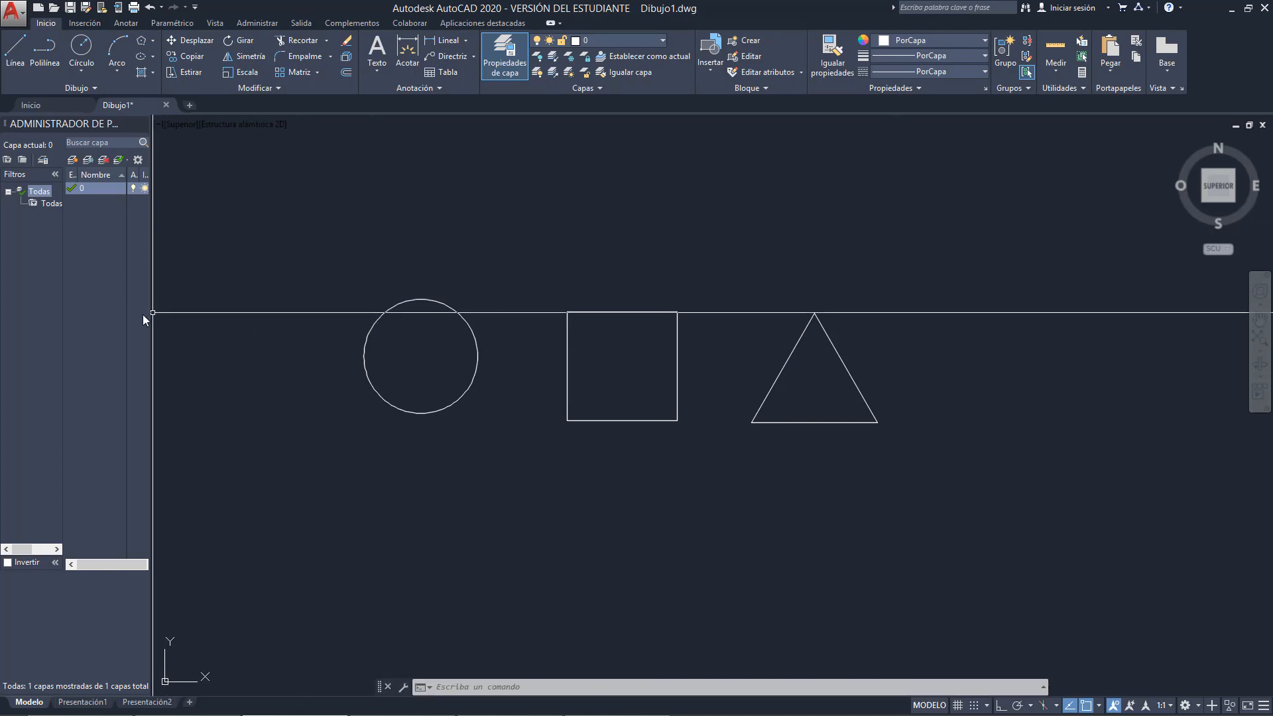
Widen the docked layer properties manager until its columns extend to Descripción
left_click_drag(150, 318, 251, 316)
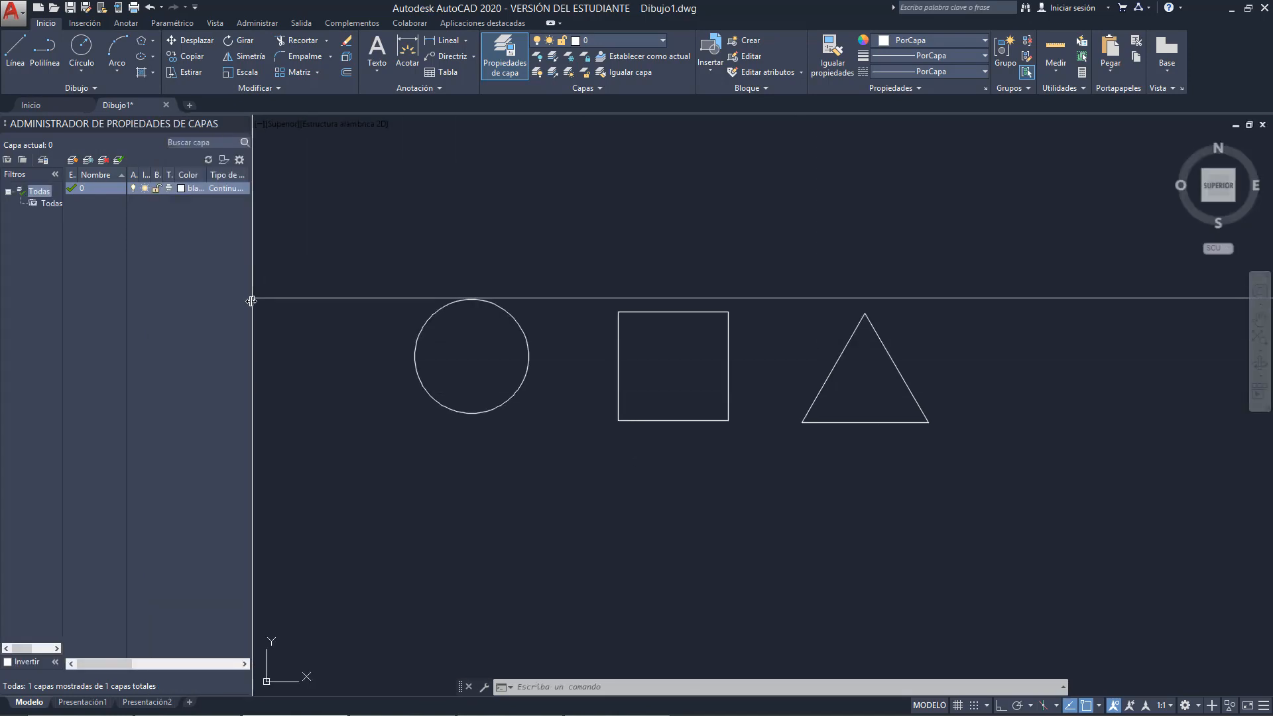
left_click_drag(253, 297, 284, 296)
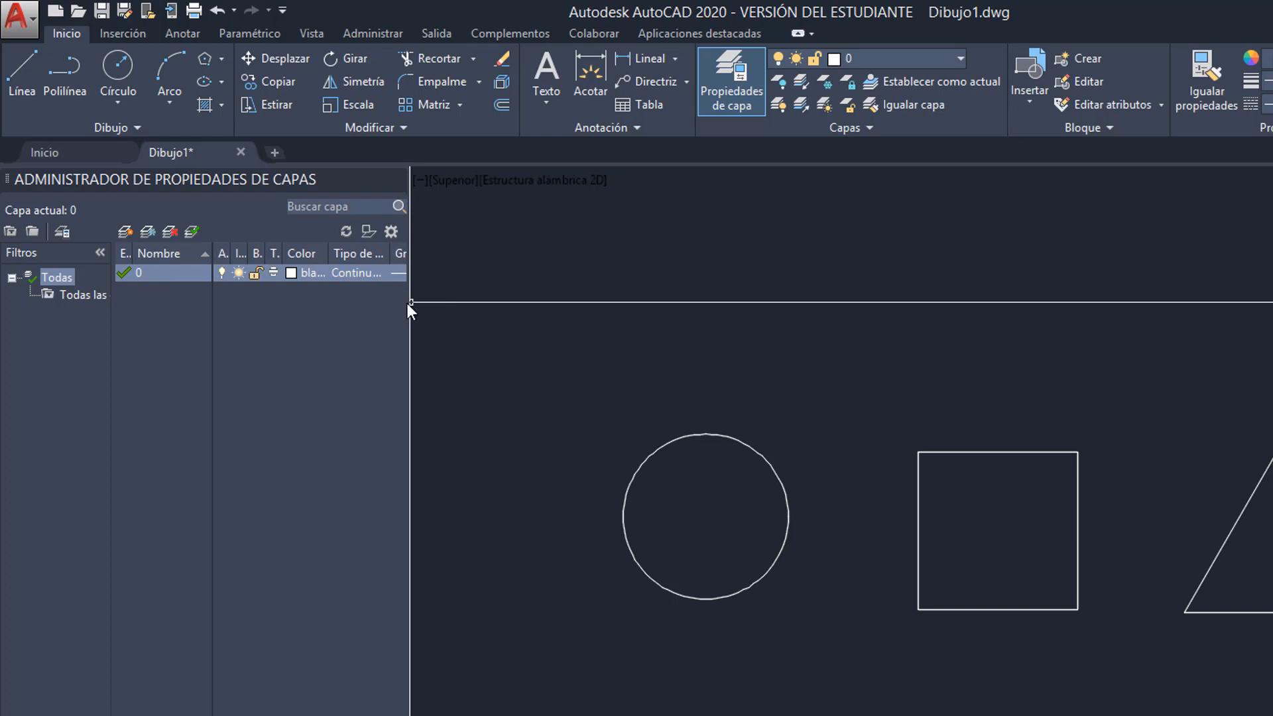
left_click_drag(408, 304, 583, 302)
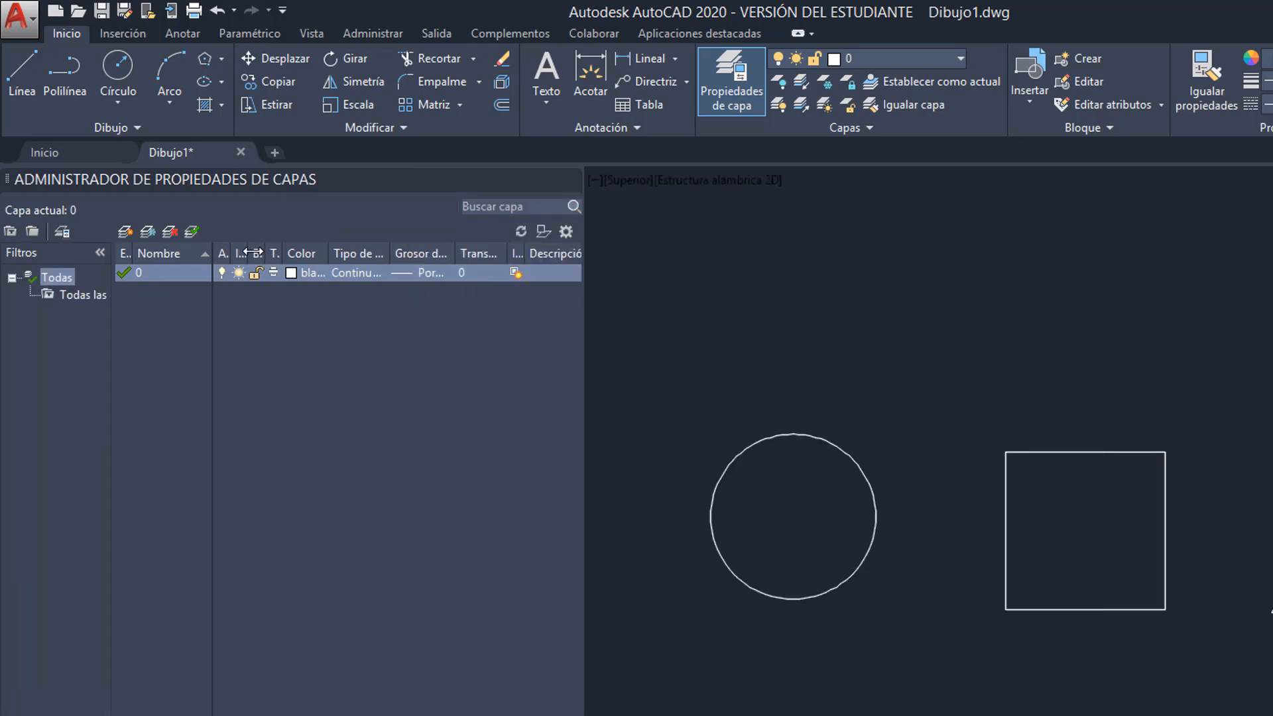
Collapse the layer filter tree and widen the on, freeze, lock, color and linetype columns so their contents are readable
left_click_drag(252, 252, 240, 251)
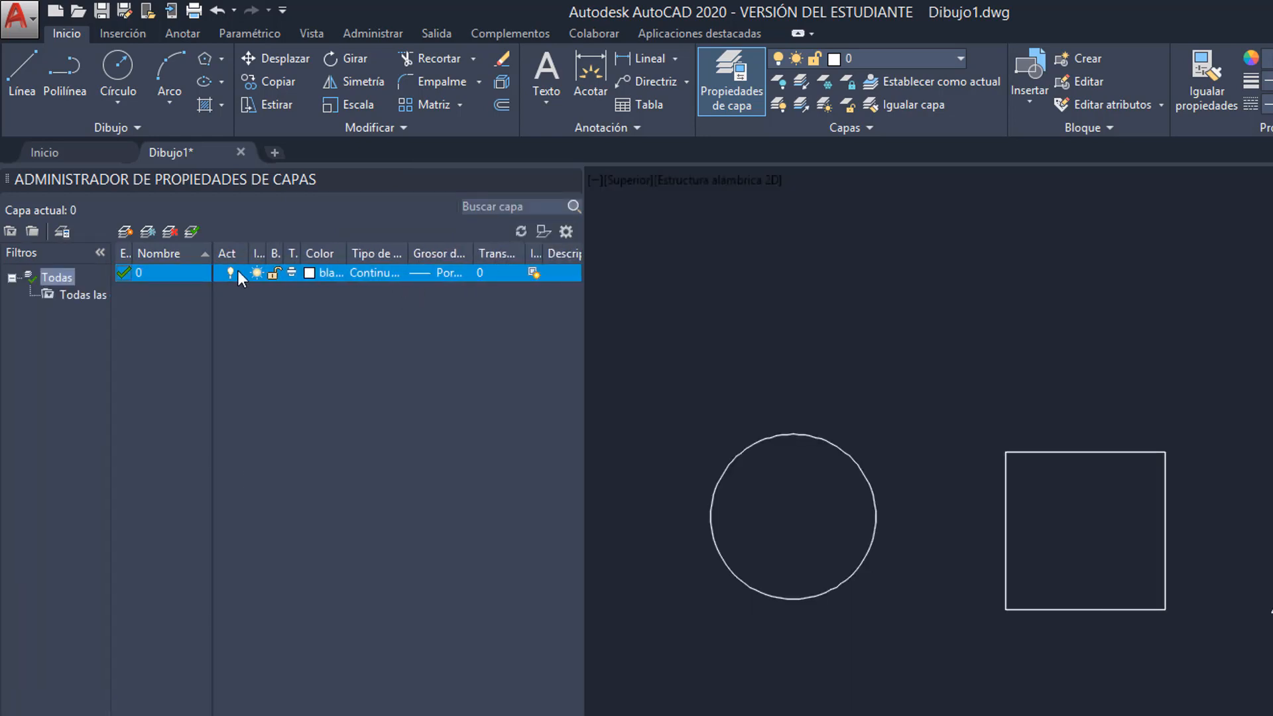
left_click(102, 252)
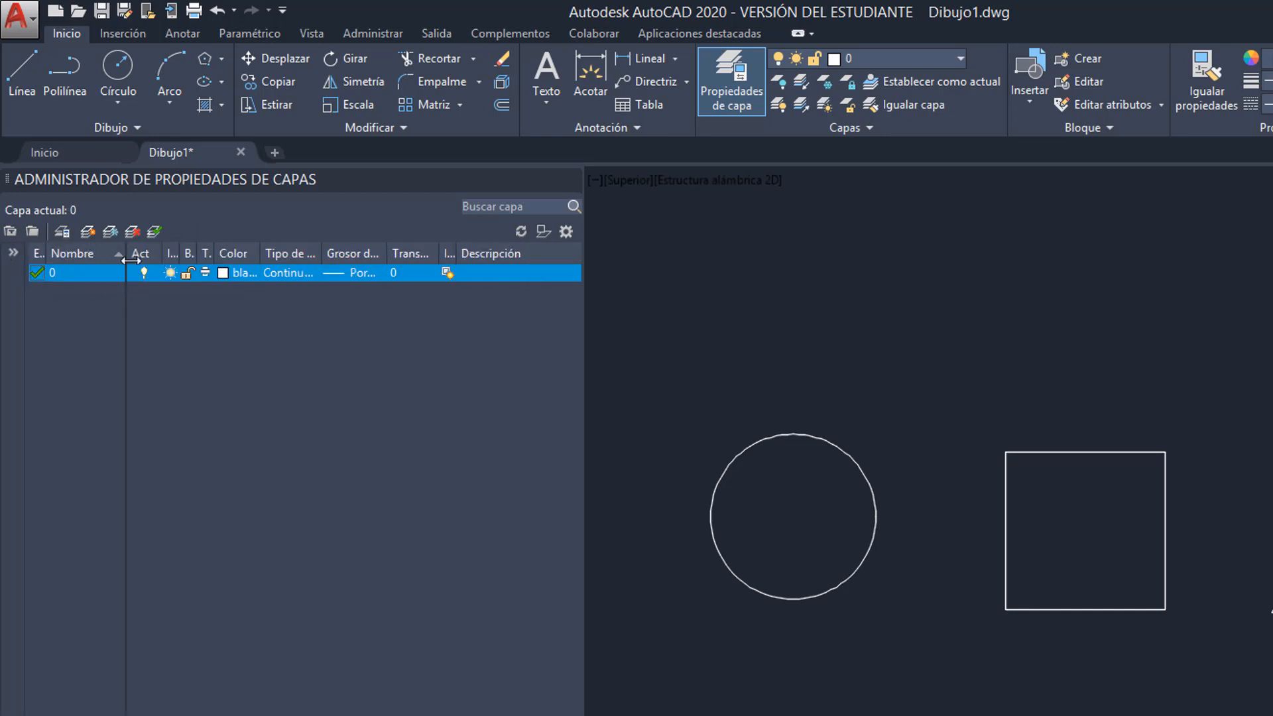
left_click_drag(180, 252, 435, 254)
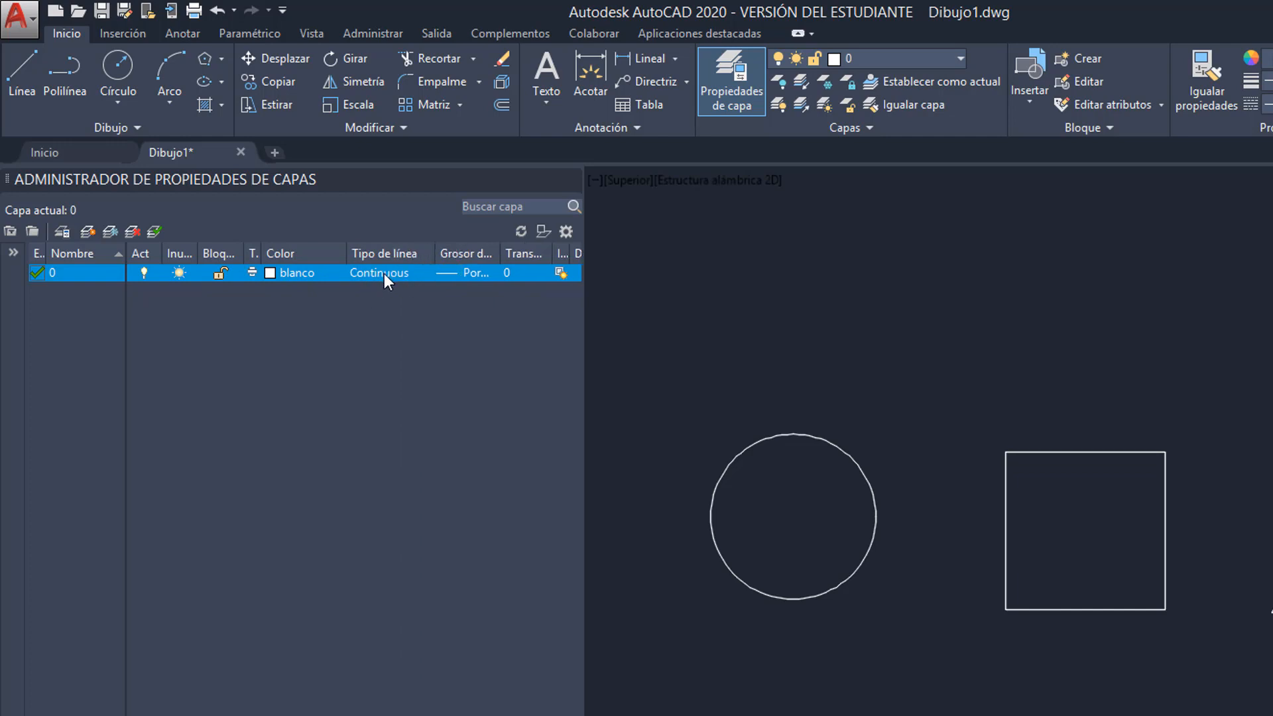
Examine the linetypes loaded for layer 0 and close the selection without choosing another
left_click(384, 273)
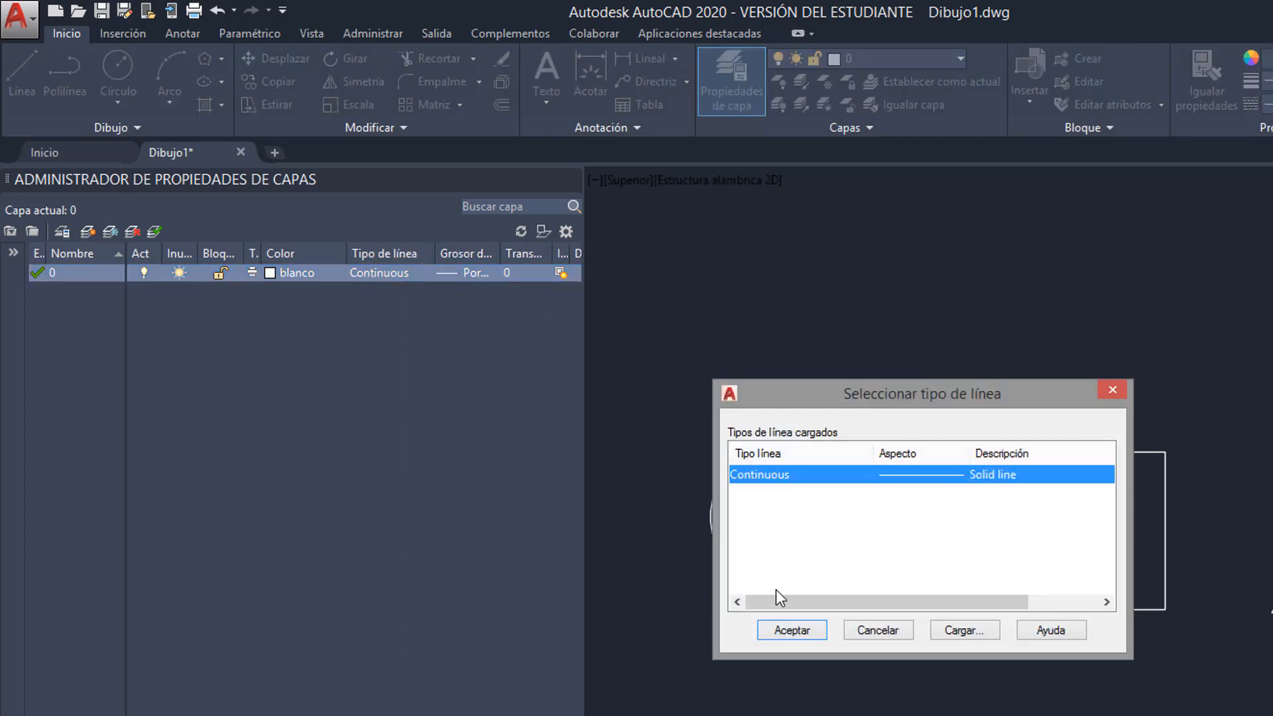
left_click_drag(916, 392, 844, 258)
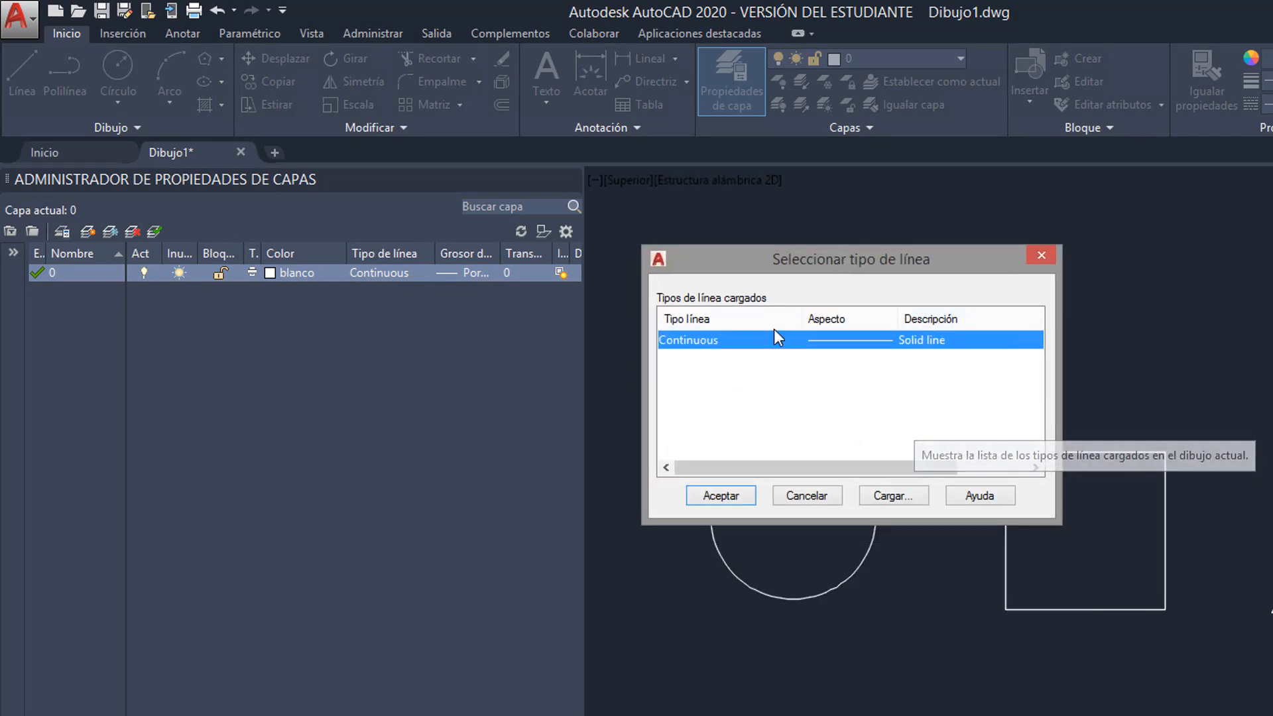
left_click(1040, 257)
Widen the Grosor de línea column and examine the lineweights available for layer 0, cancelling without a choice
left_click_drag(501, 253, 534, 253)
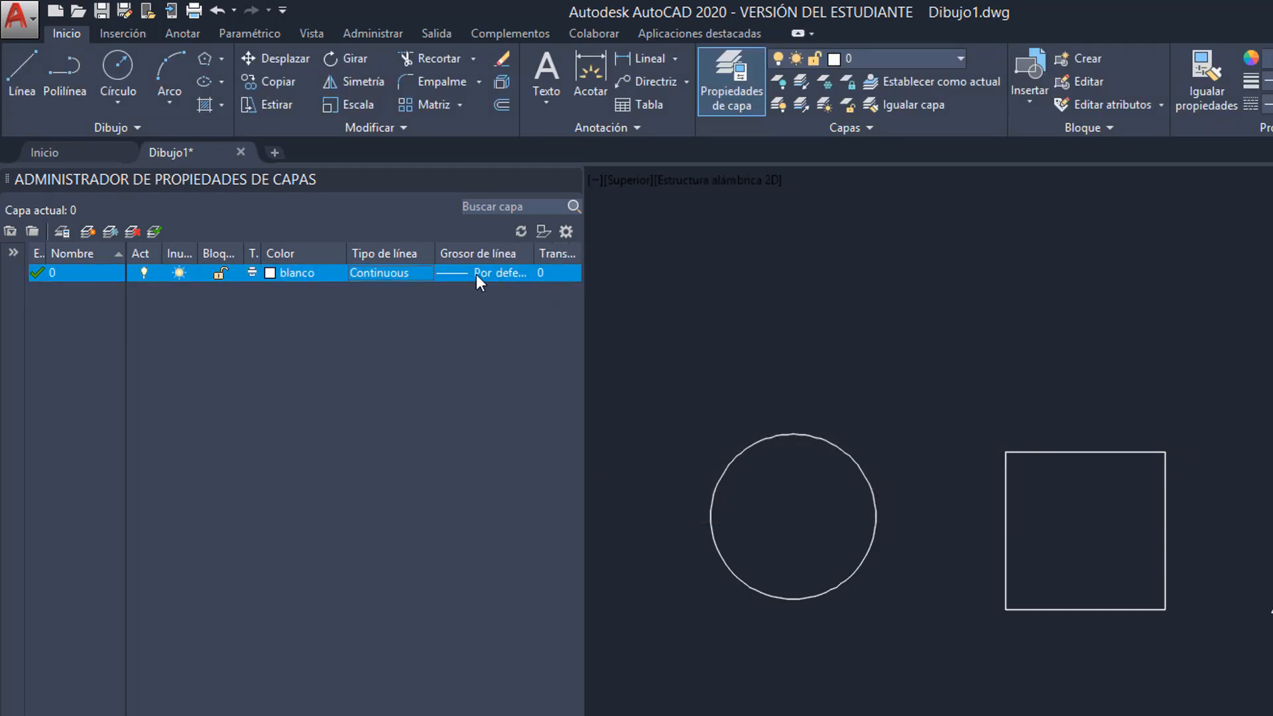
left_click(479, 274)
mouse_move(1027, 453)
left_mouse_down()
mouse_move(1028, 562)
mouse_move(1027, 428)
left_mouse_up()
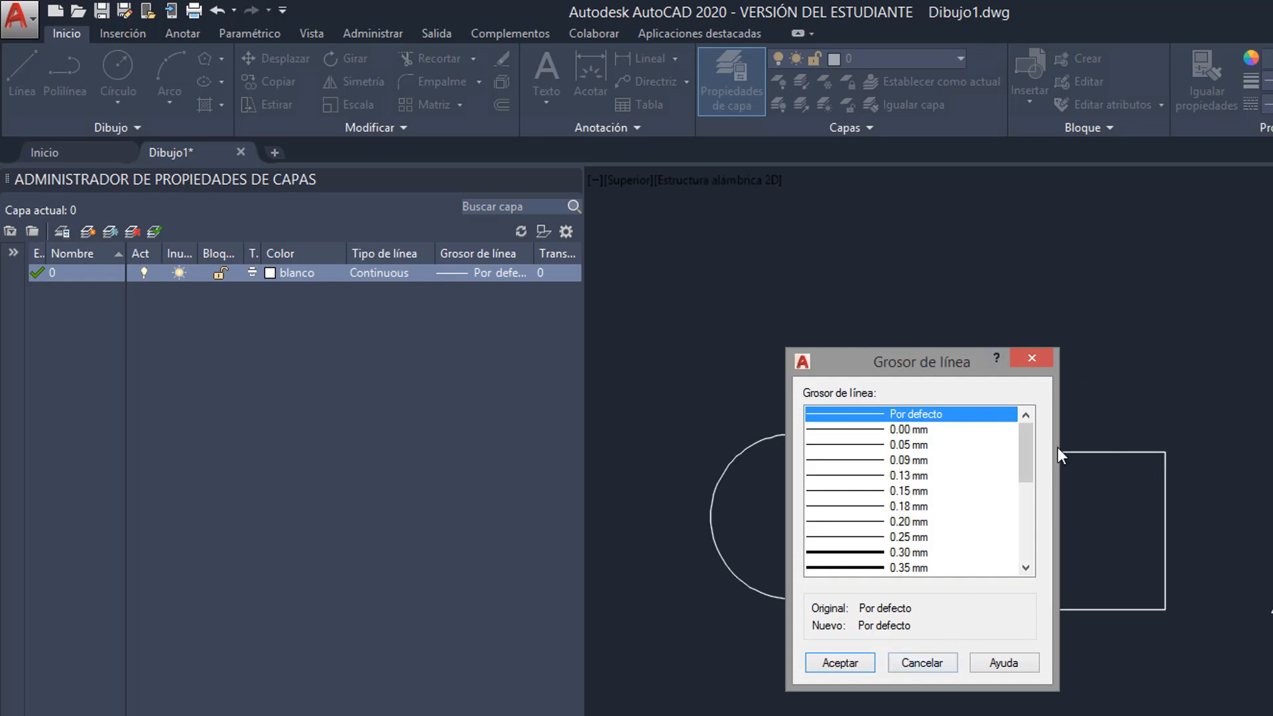
left_click(910, 664)
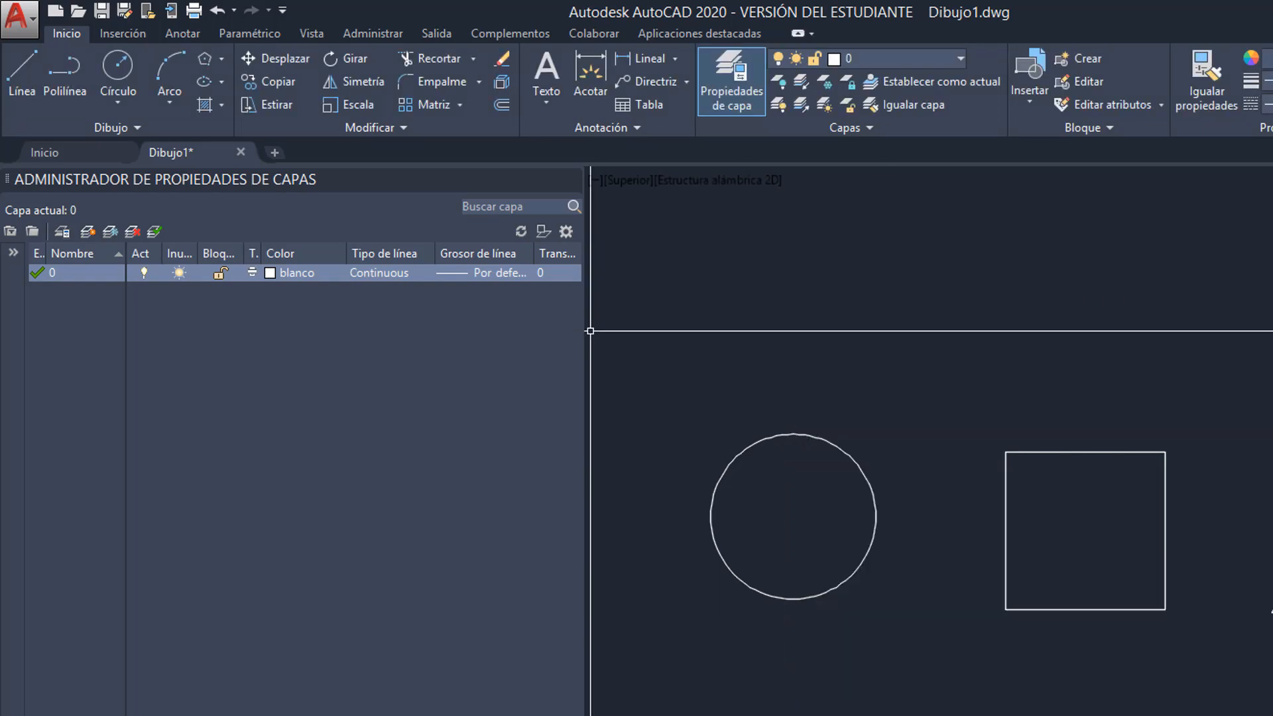
Widen the viewport freeze column of the layer list and look over the transparency and description columns
scroll(304, 477, "right", 3)
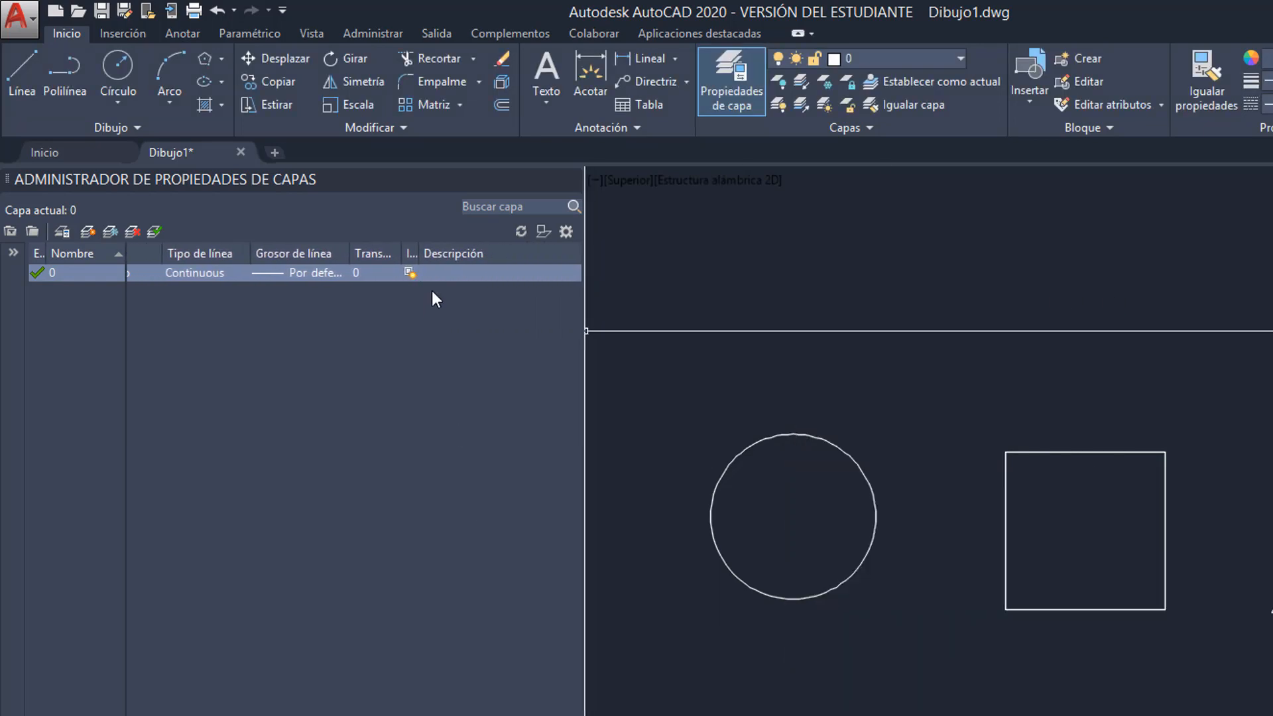
left_click_drag(417, 253, 435, 253)
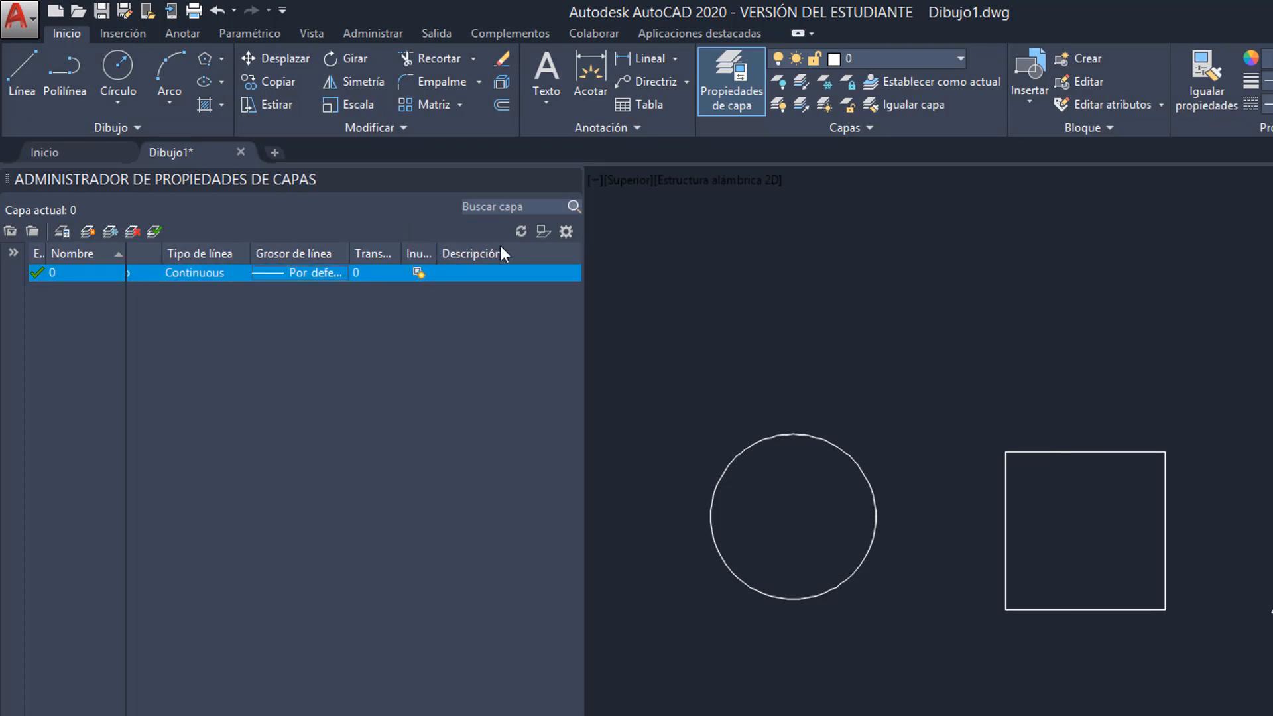
scroll(305, 478, "left", 3)
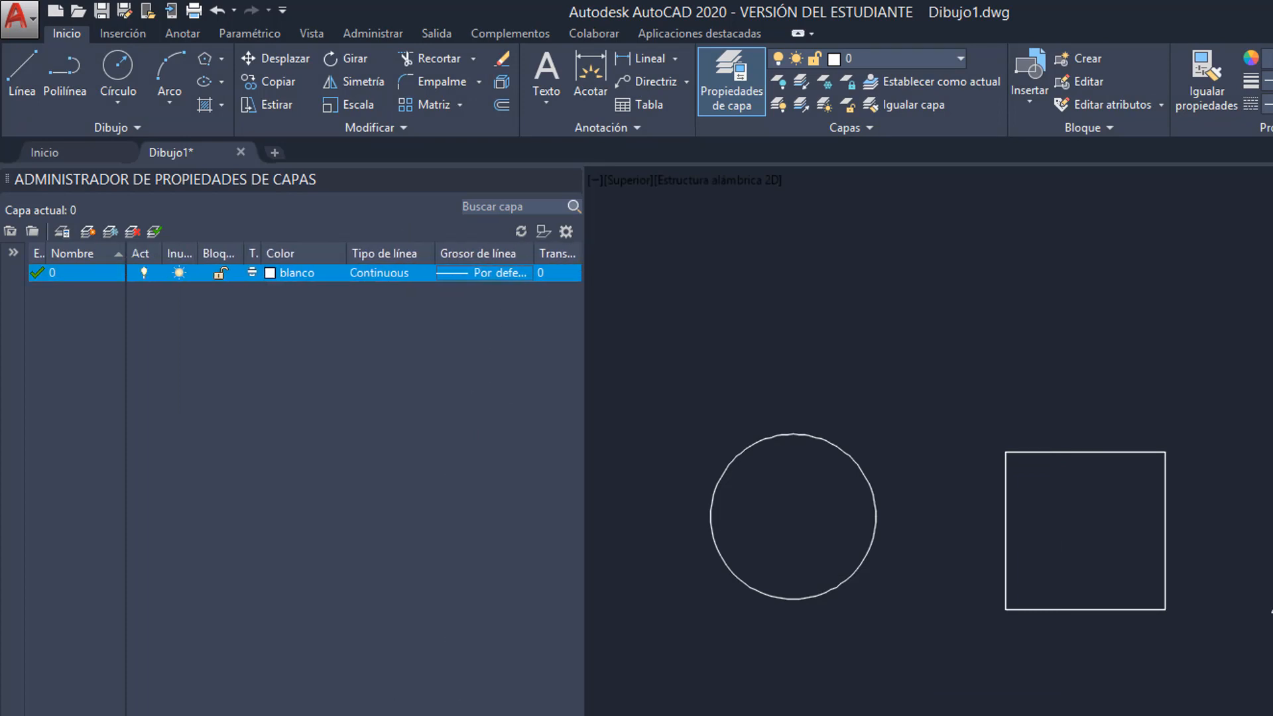
scroll(304, 477, "right", 3)
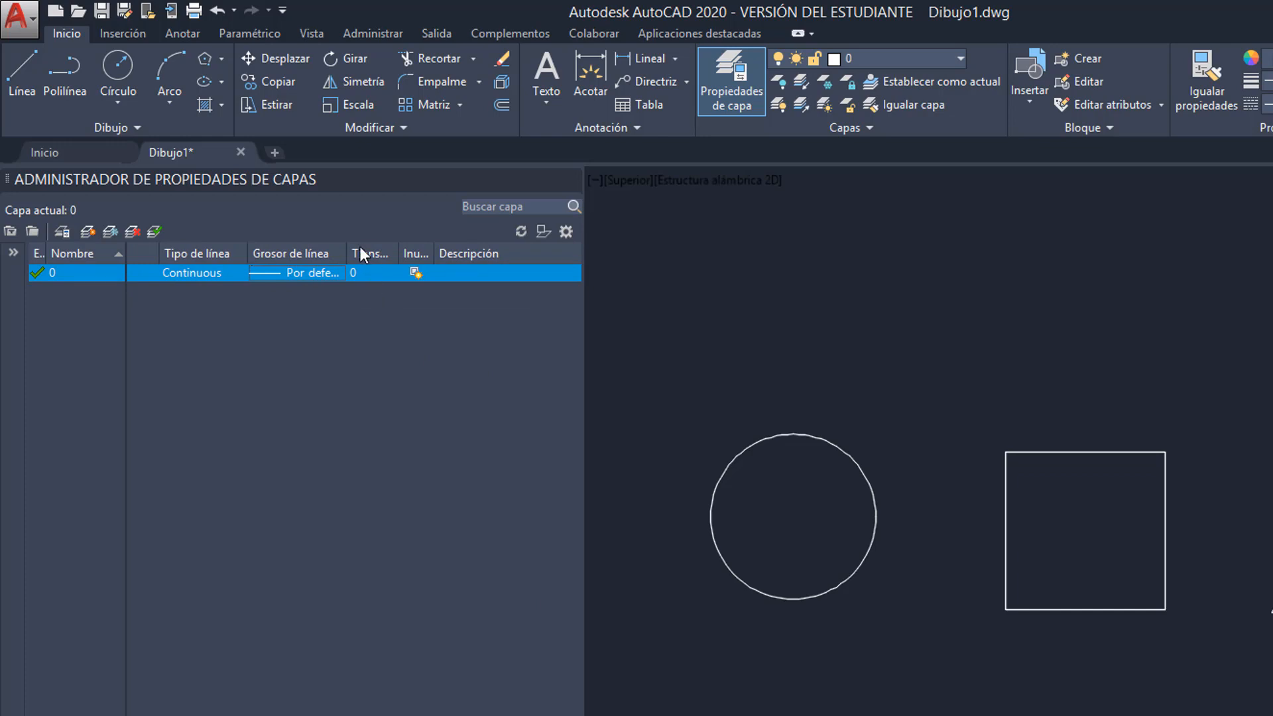
scroll(305, 477, "left", 3)
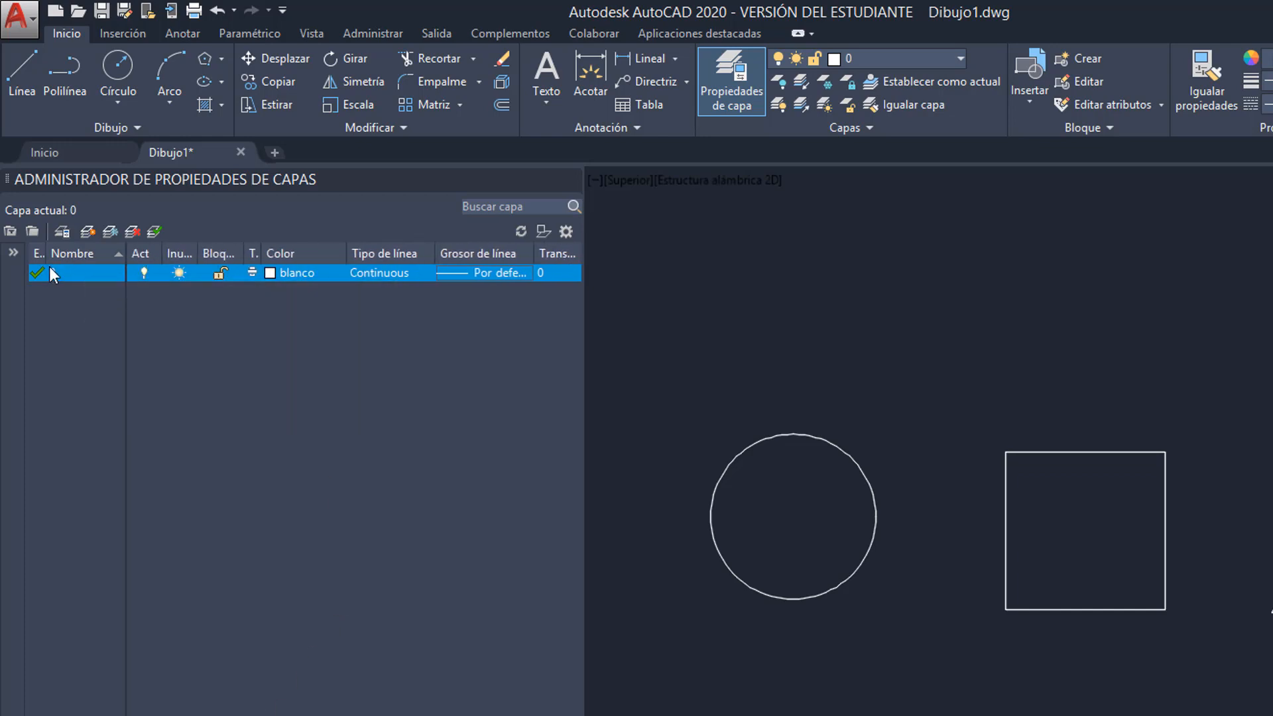
Check the state of layer 0 and look at which layers can be chosen as current
left_click(142, 270)
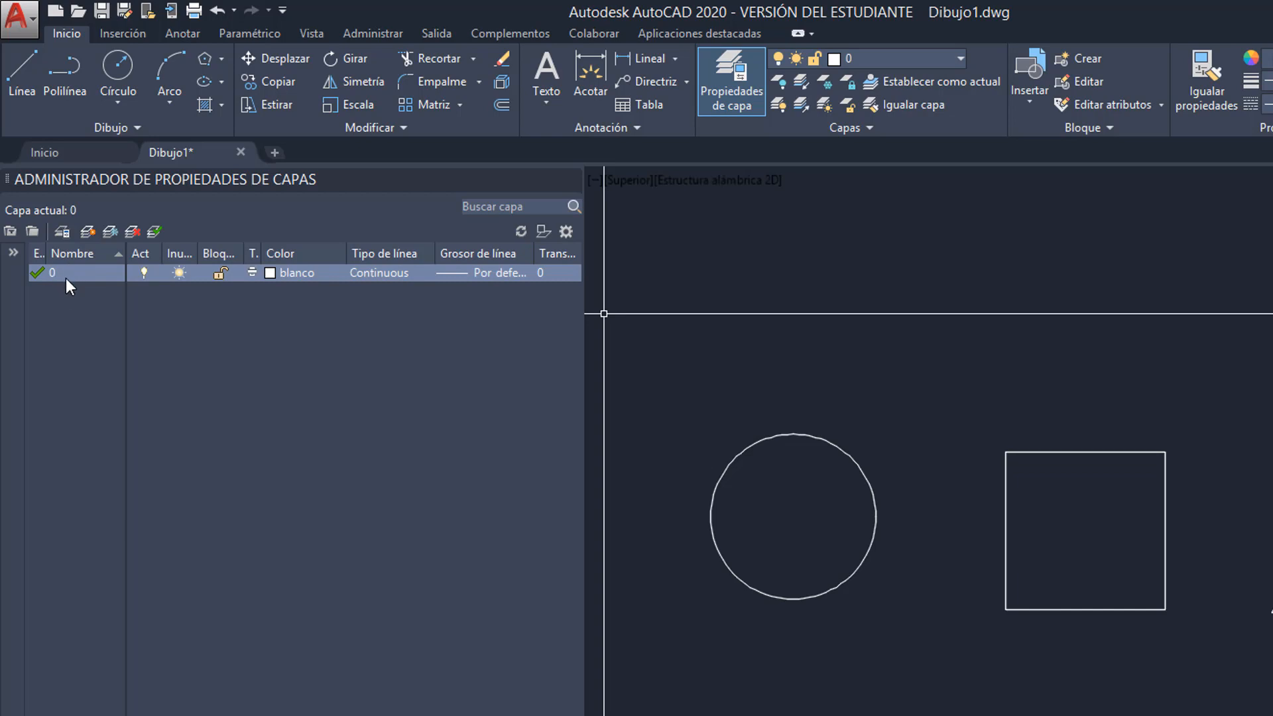
middle_click_drag(813, 353, 776, 401)
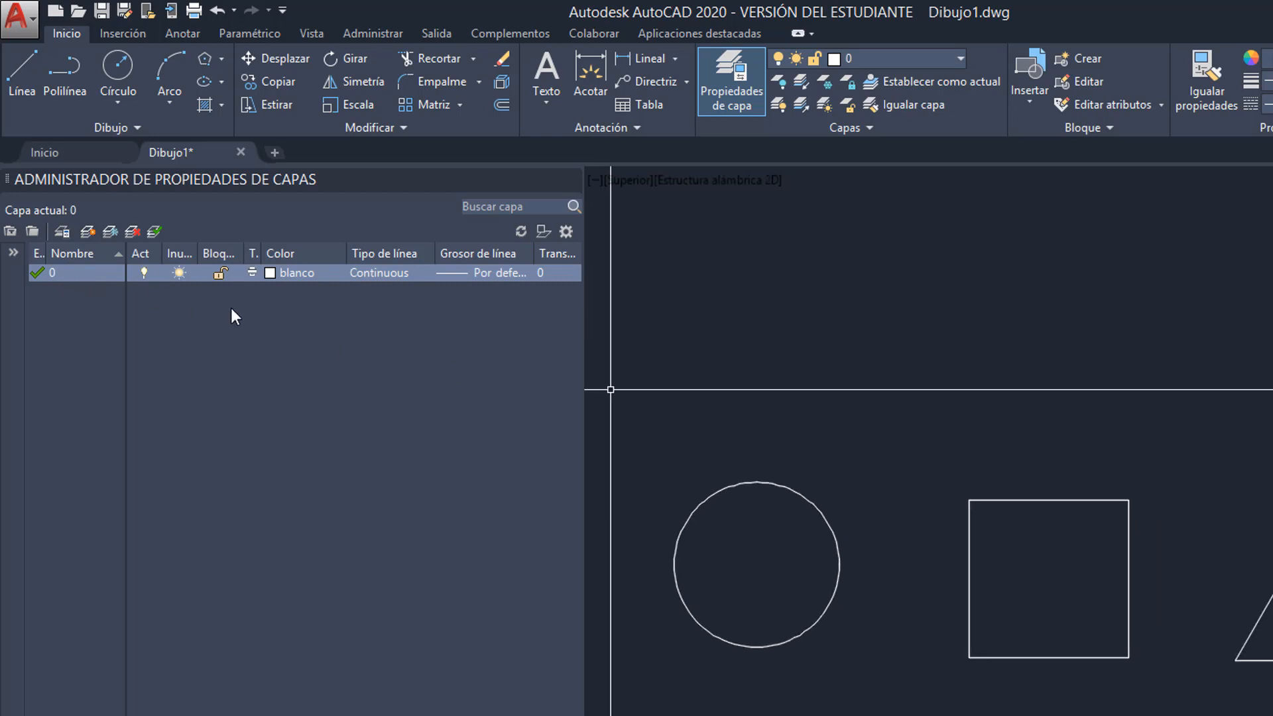
left_click(947, 59)
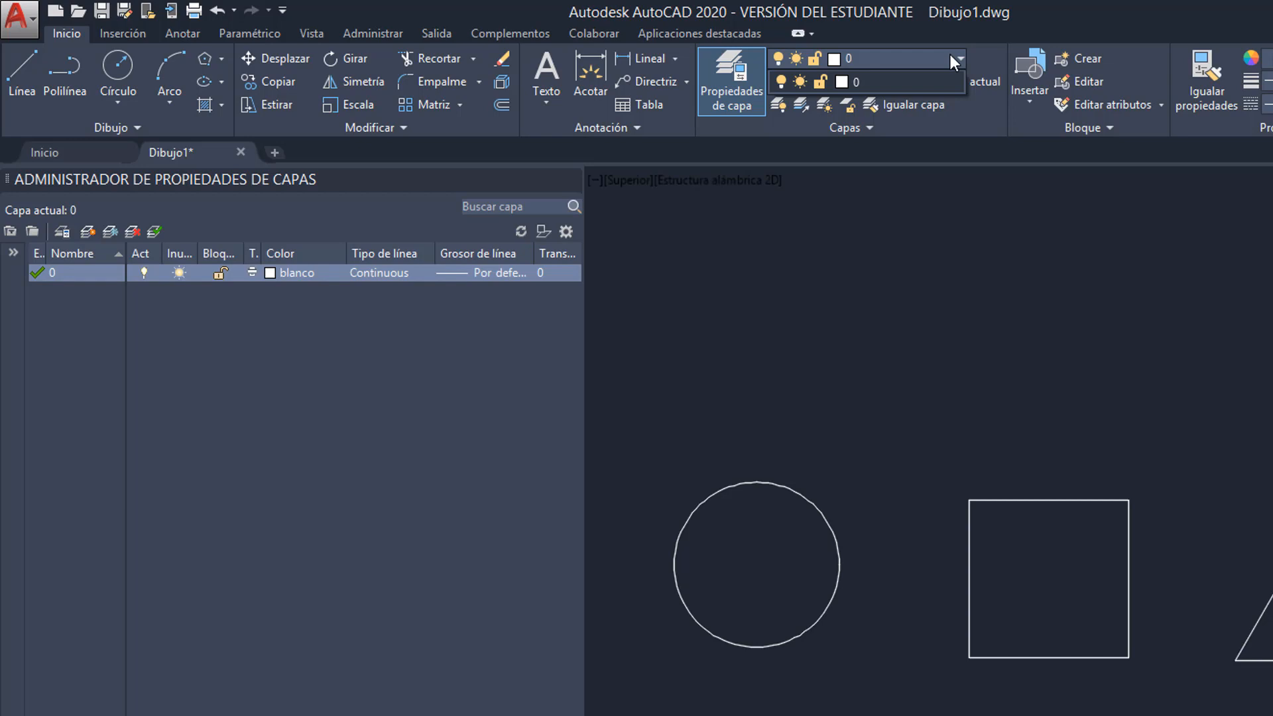
left_click(861, 54)
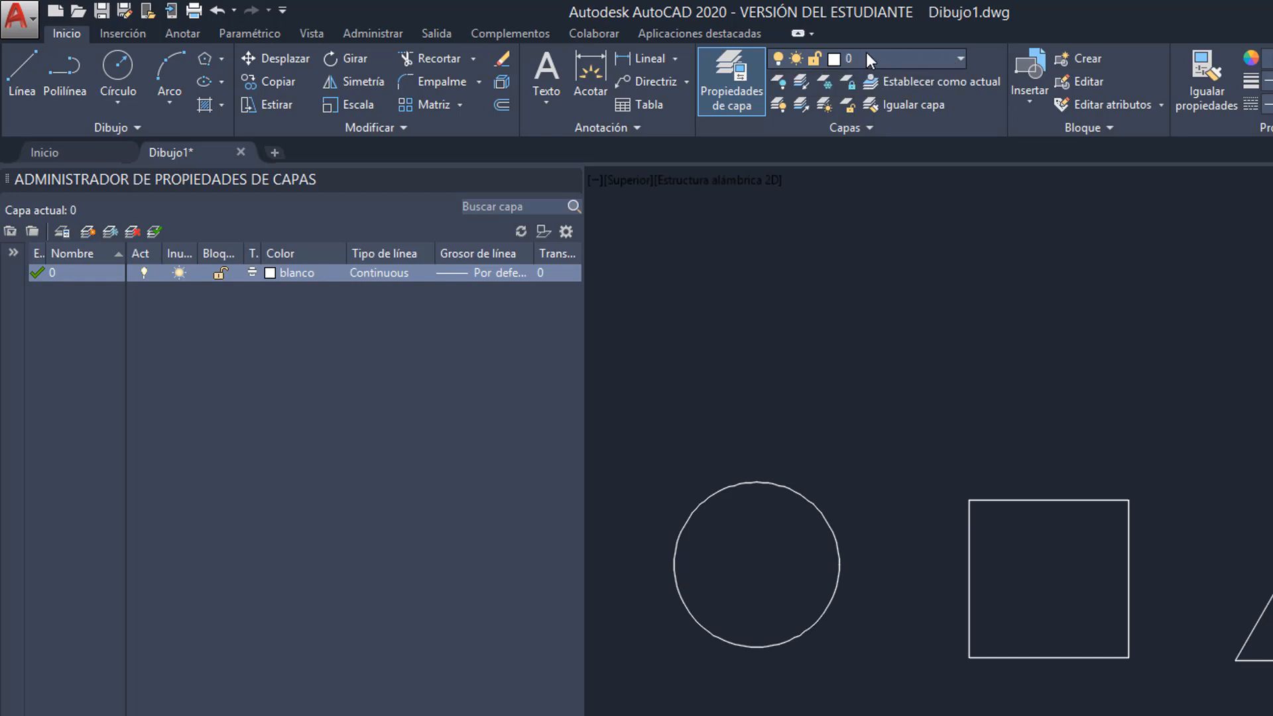
Examine the list of layers available for the drawing's objects and close it with layer 0 still current
left_click(866, 53)
left_click(866, 53)
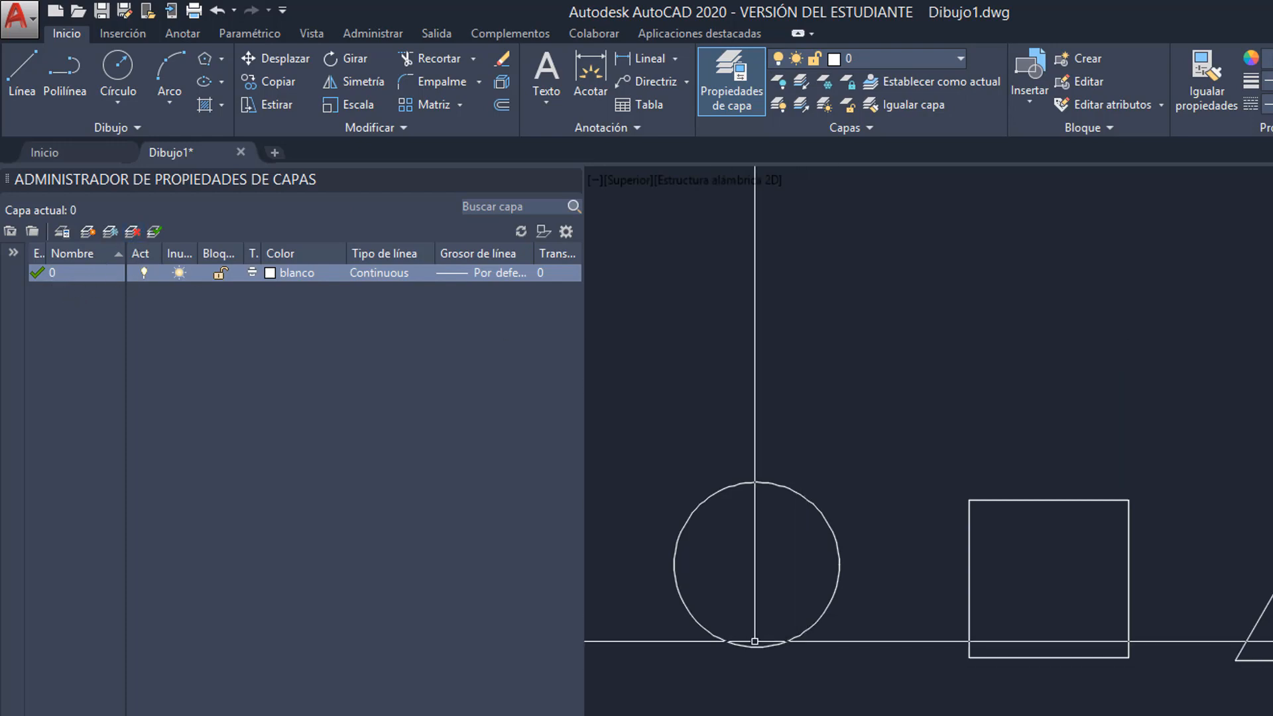
left_click(956, 54)
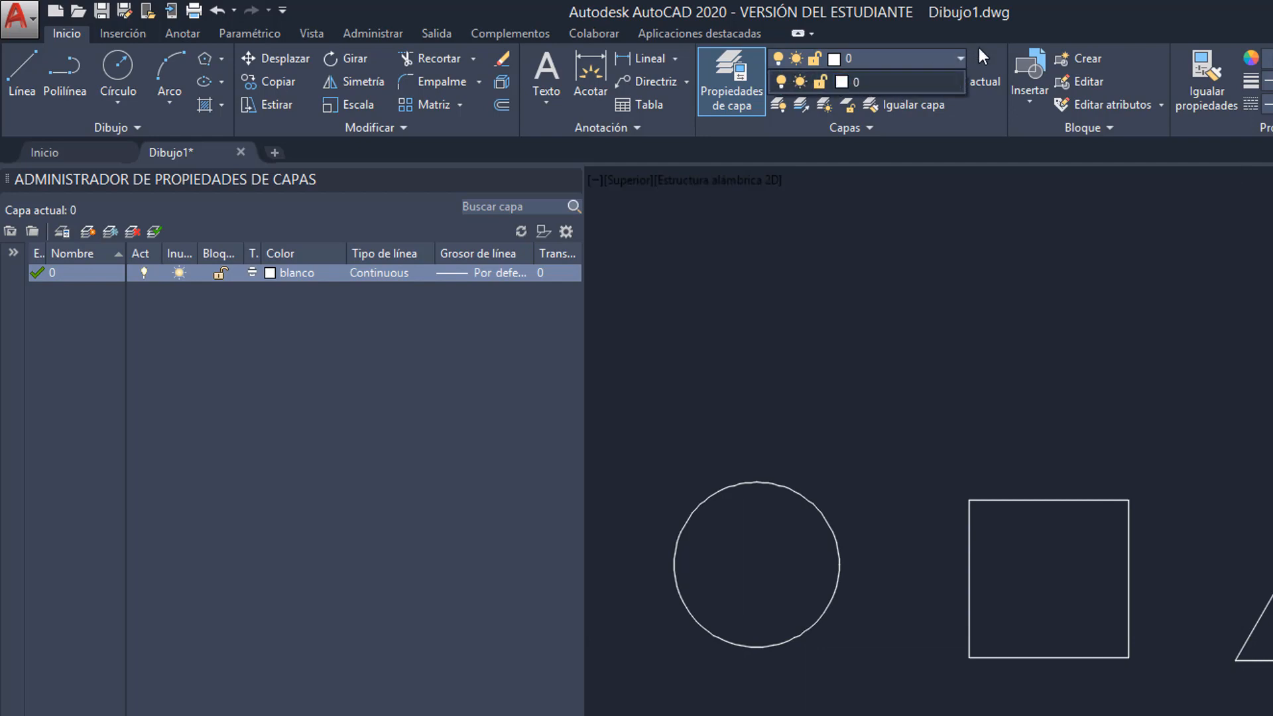
left_click(959, 55)
left_click(956, 55)
left_click(961, 58)
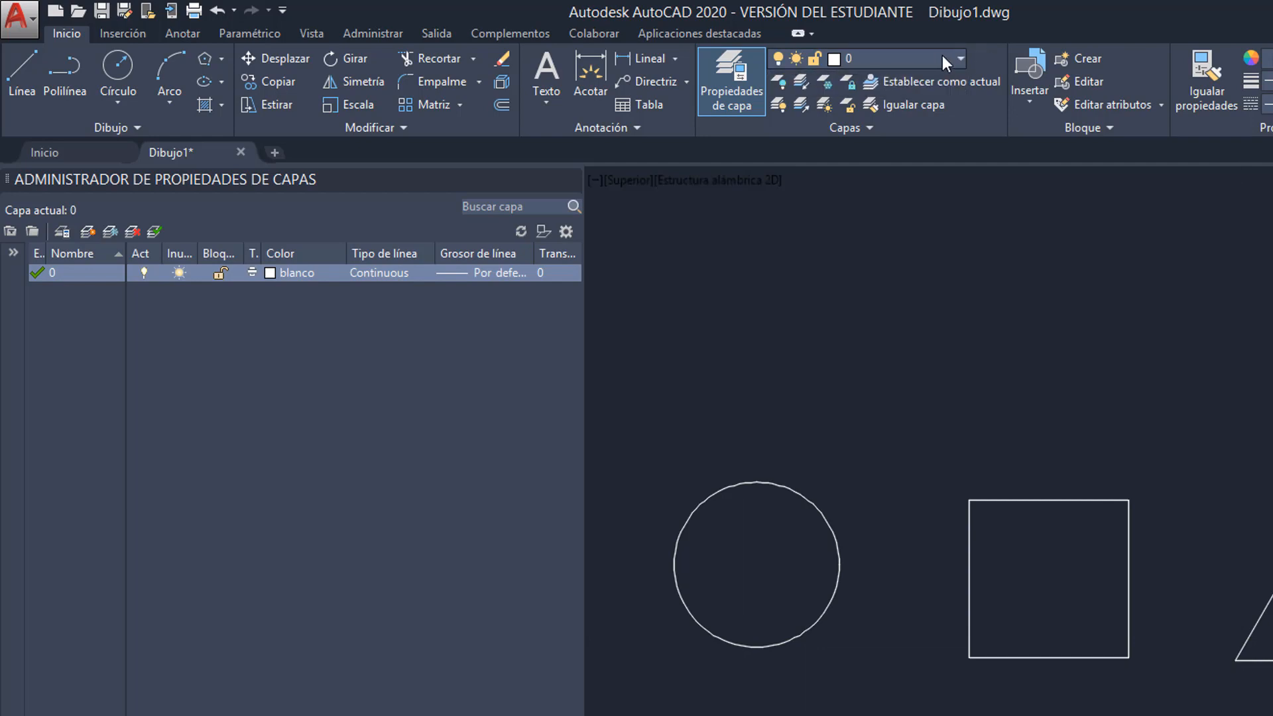
left_click(943, 57)
left_click(978, 54)
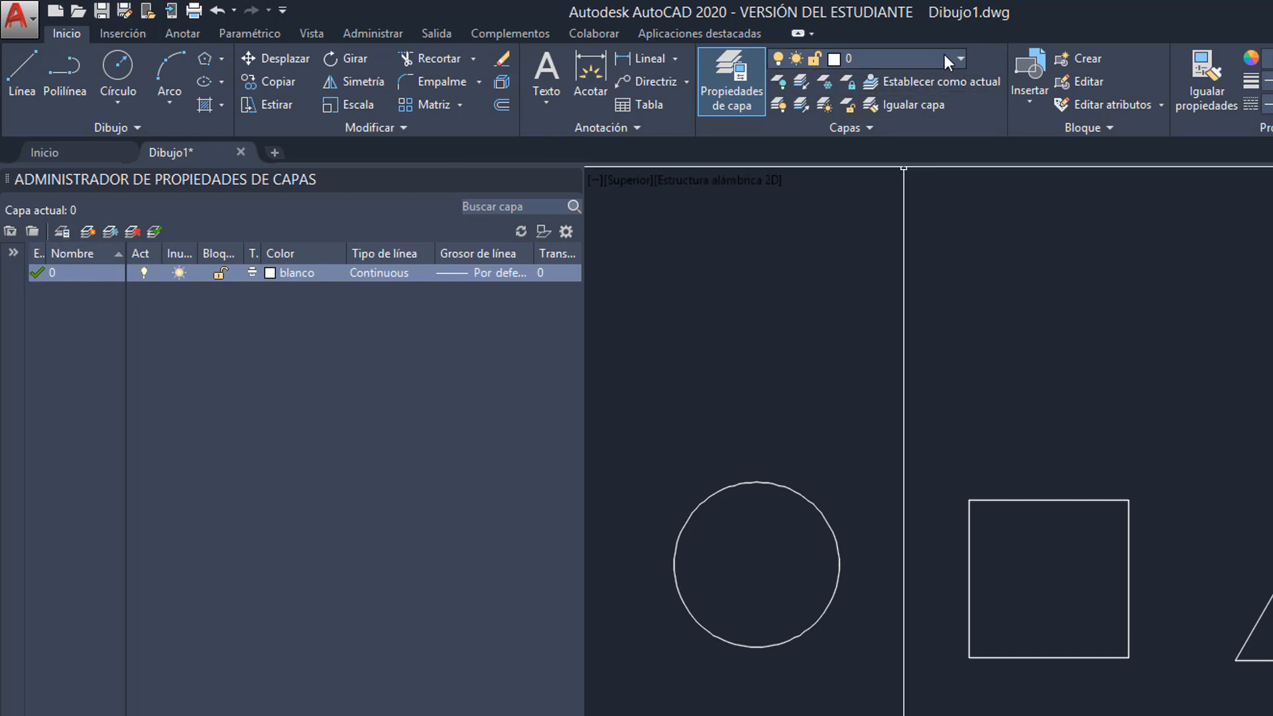
Create three new layers named Cículo, Rectángulo and Triángulo
mouse_move(1145, 617)
middle_mouse_down()
mouse_move(1143, 689)
mouse_move(1056, 631)
mouse_move(1193, 679)
middle_mouse_up()
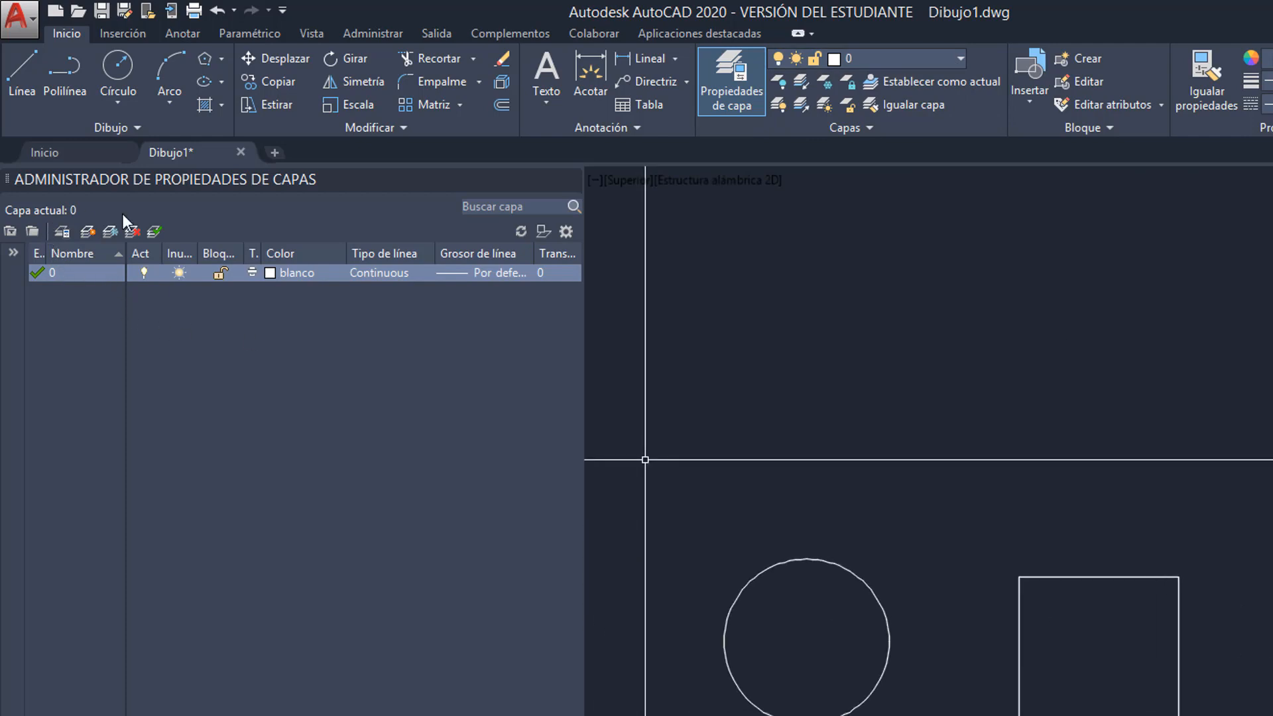
left_click(89, 234)
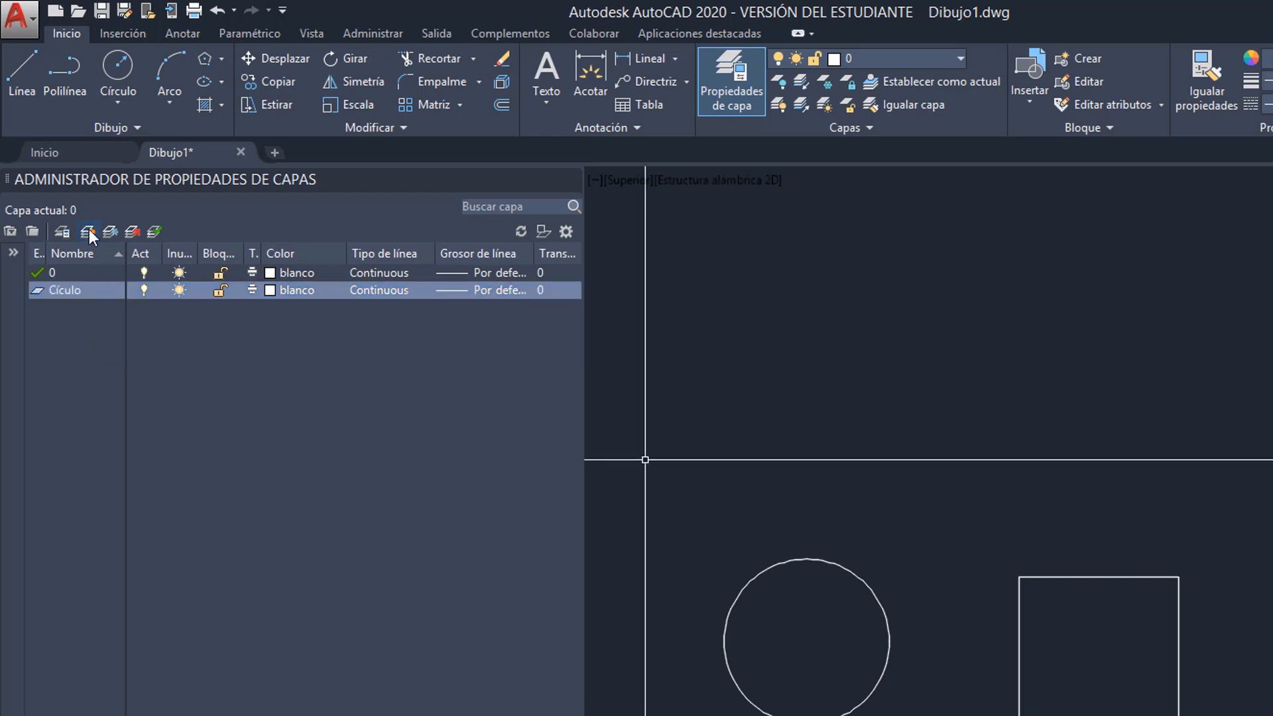
left_click(88, 232)
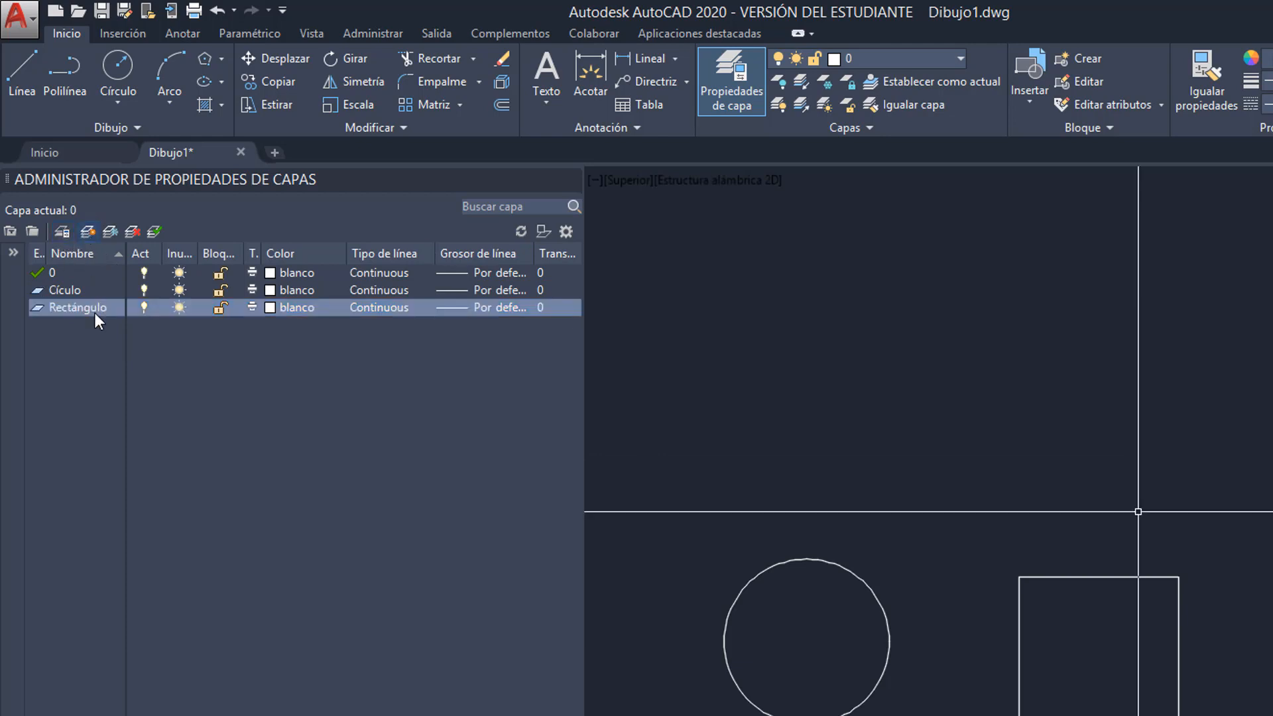
key("alt+n")
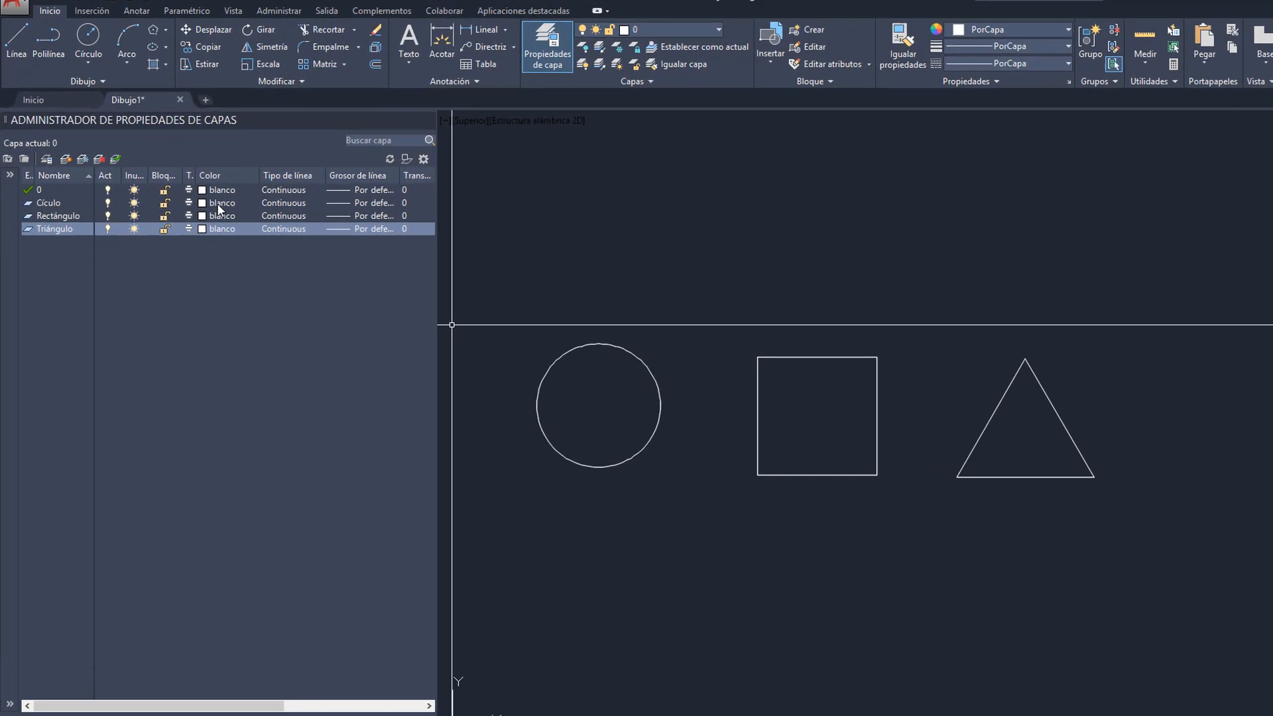
Set the colour of layer Cículo to green (verde) and of layer Rectángulo to blue (azul)
left_click(193, 200)
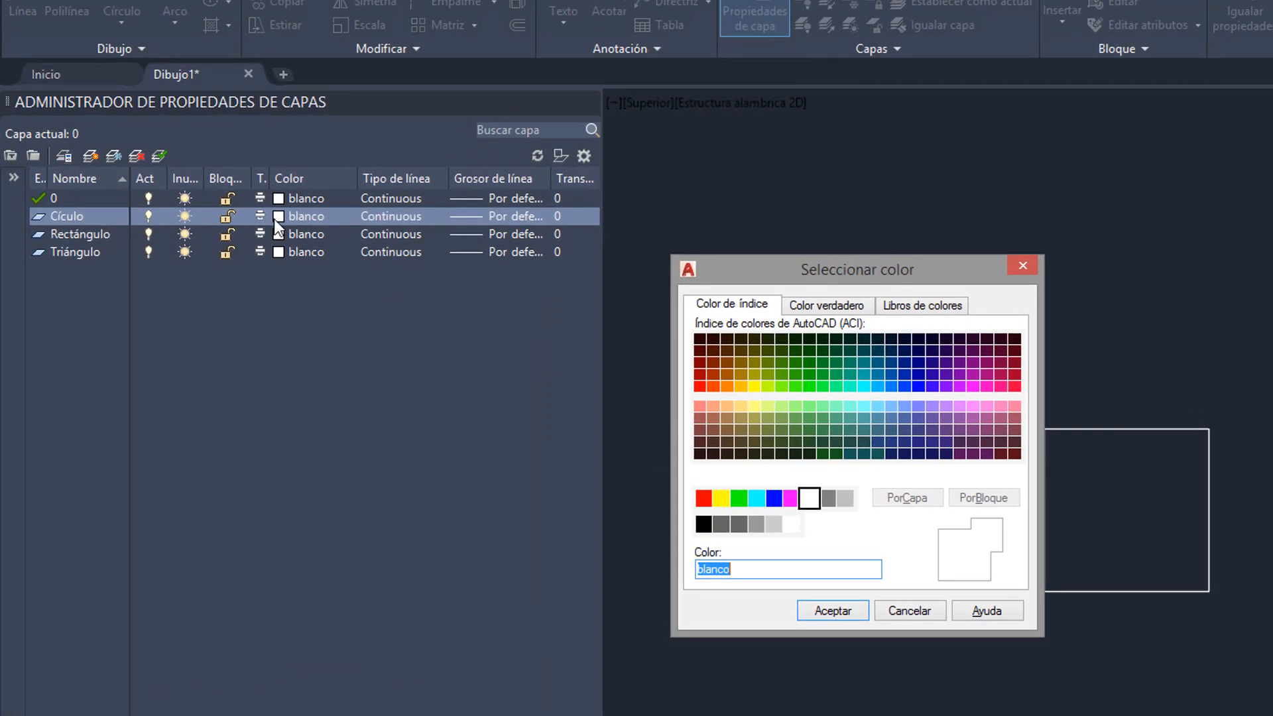
left_click(738, 499)
left_click(841, 610)
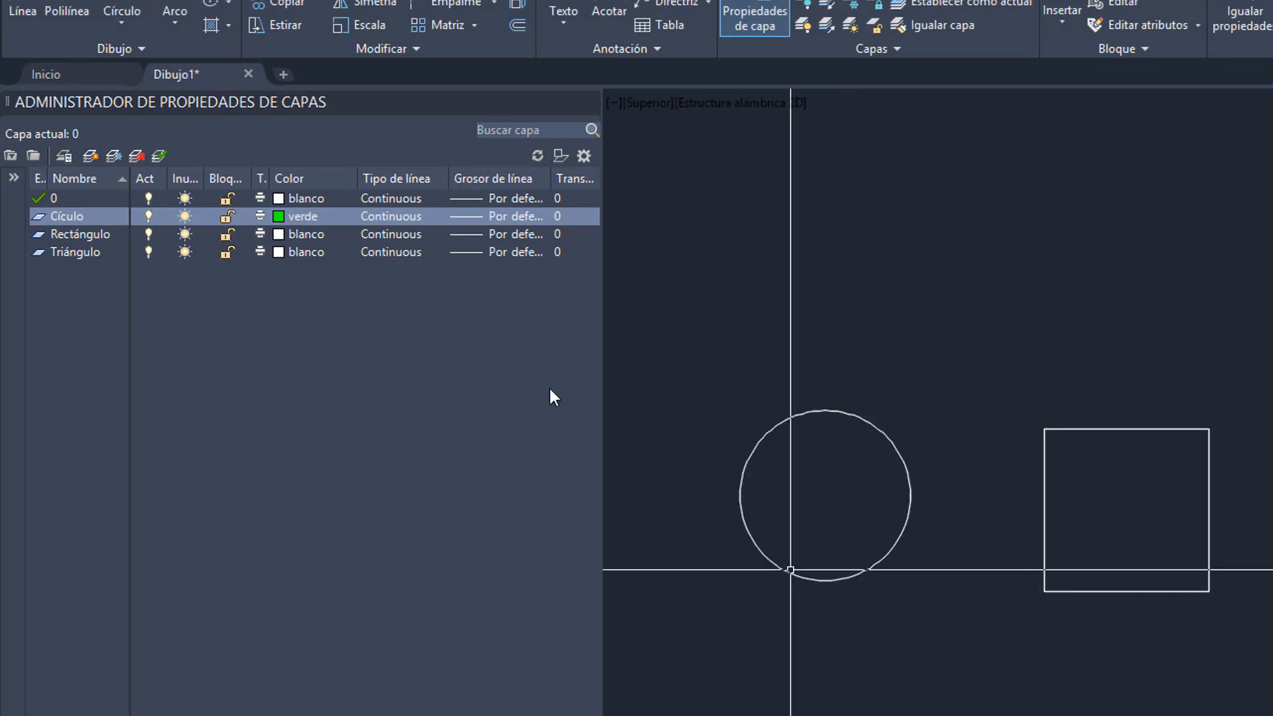
left_click(300, 232)
left_click(277, 235)
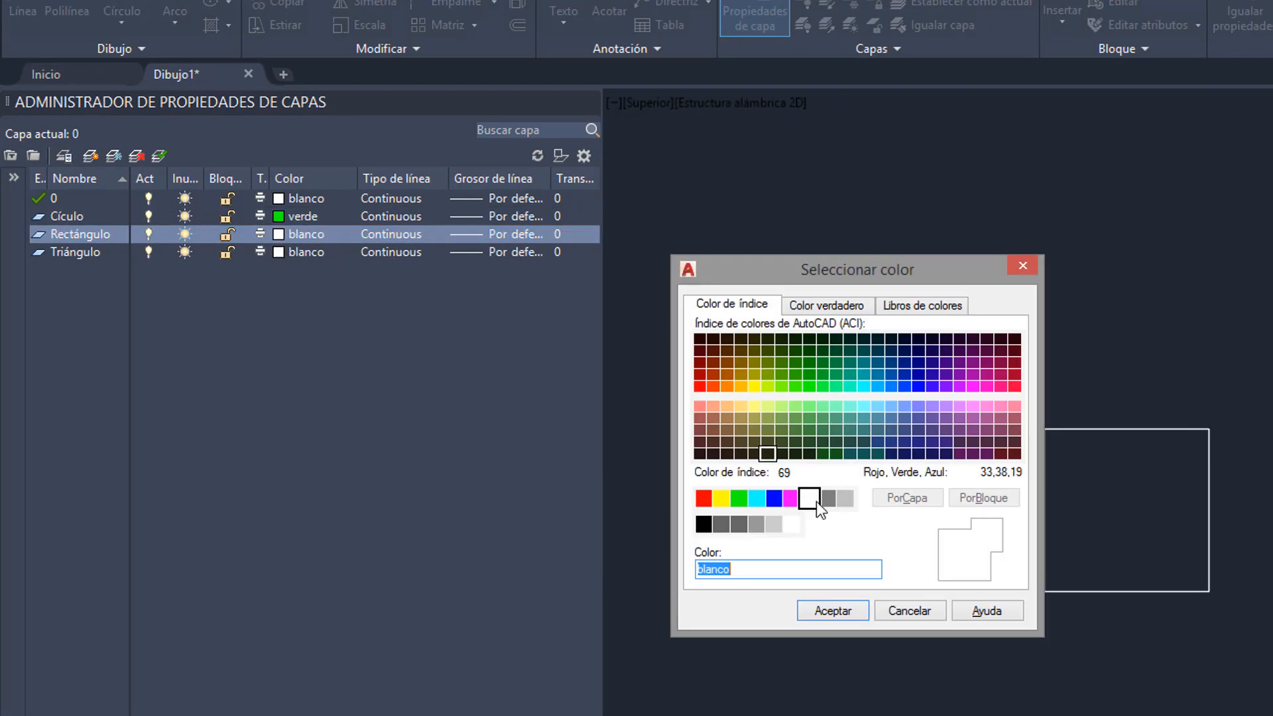
left_click(781, 502)
left_click(858, 611)
Set the colour of layer Triángulo to magenta
left_click(278, 251)
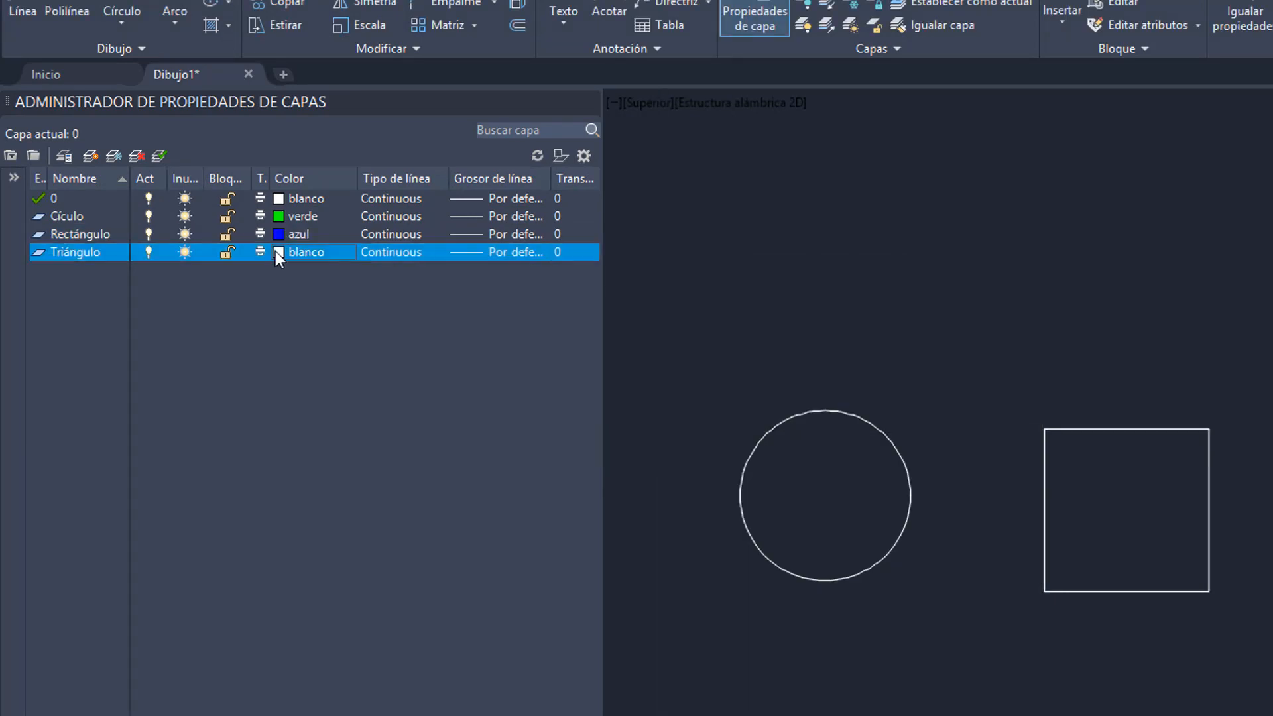
left_click(790, 499)
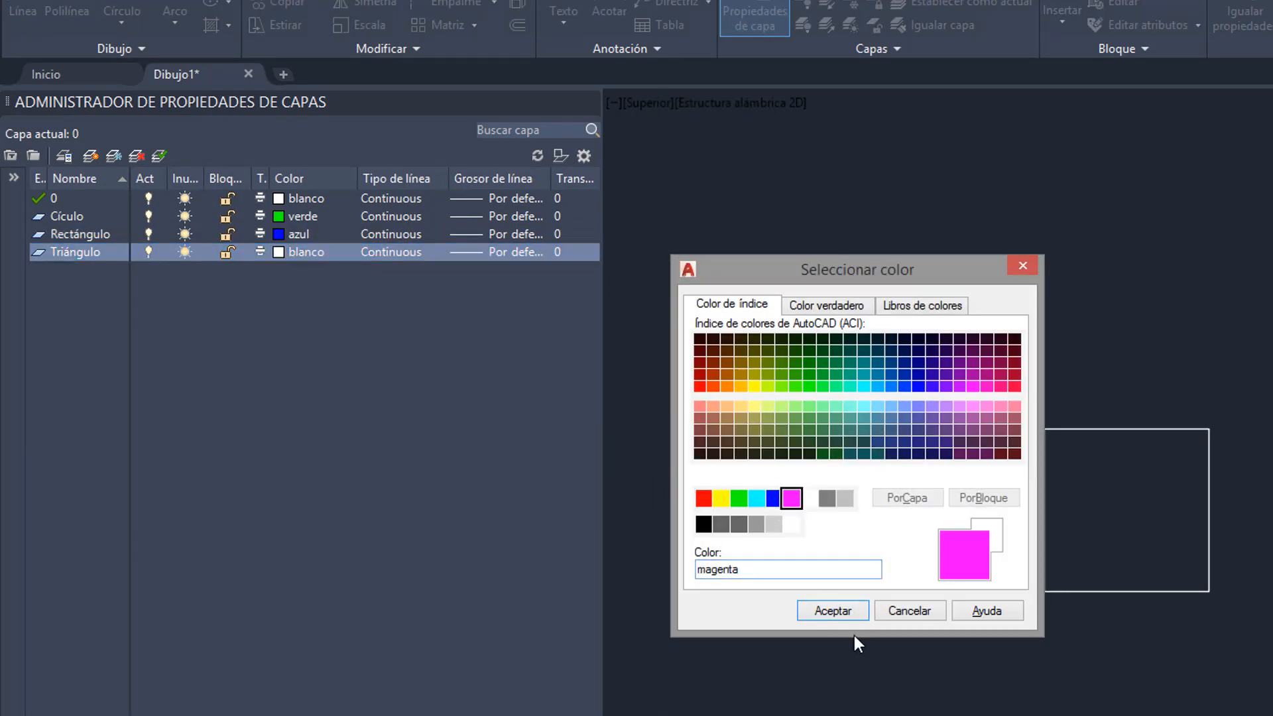
left_click(832, 611)
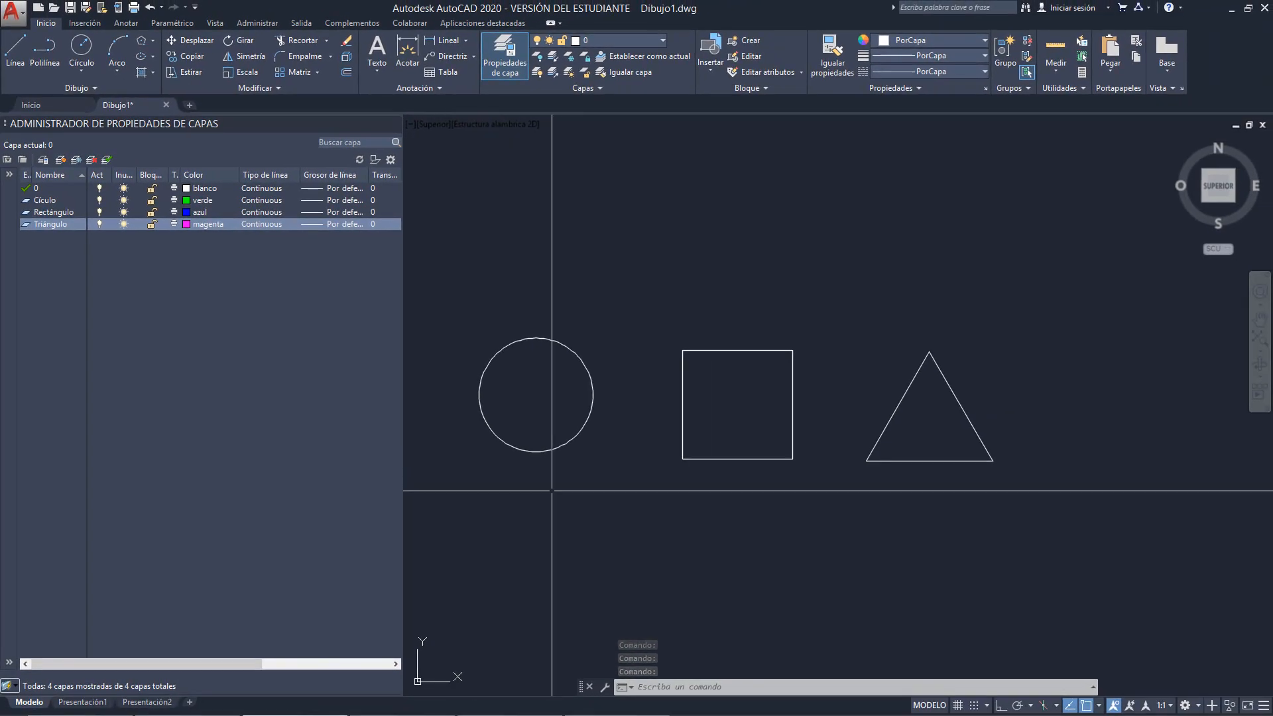
left_click(815, 333)
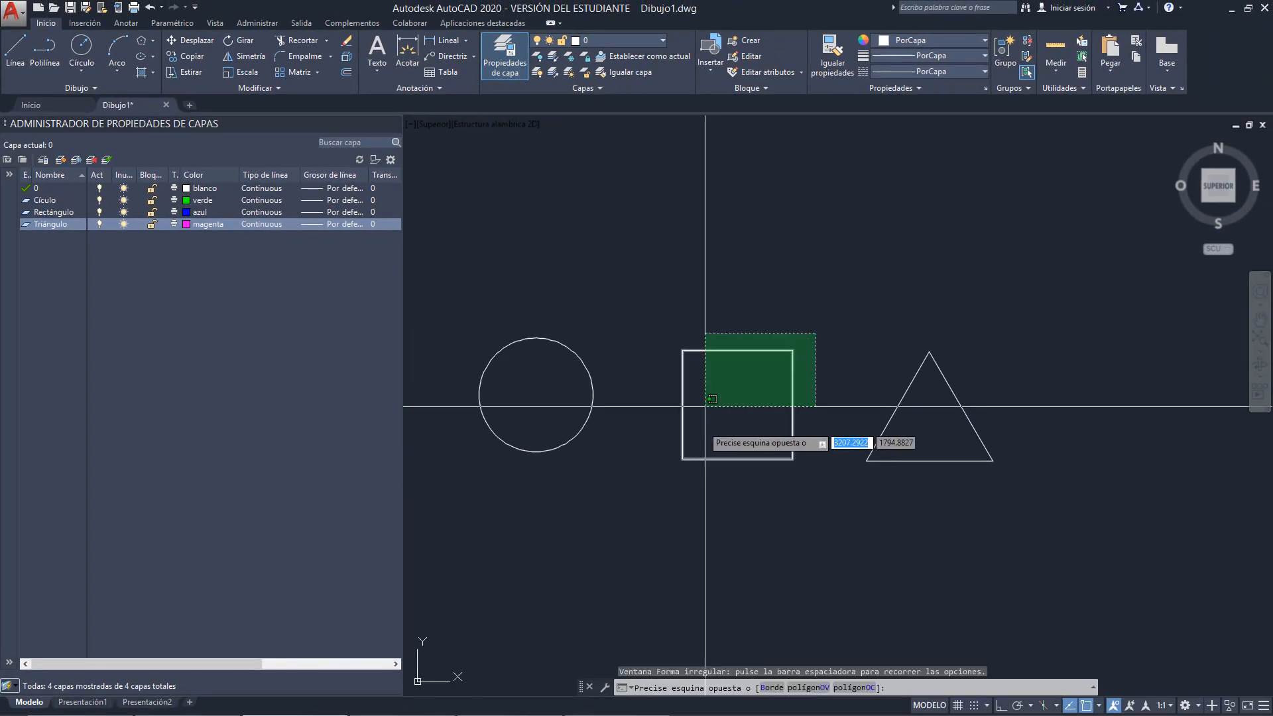
left_click(665, 488)
left_click(848, 488)
key("Escape")
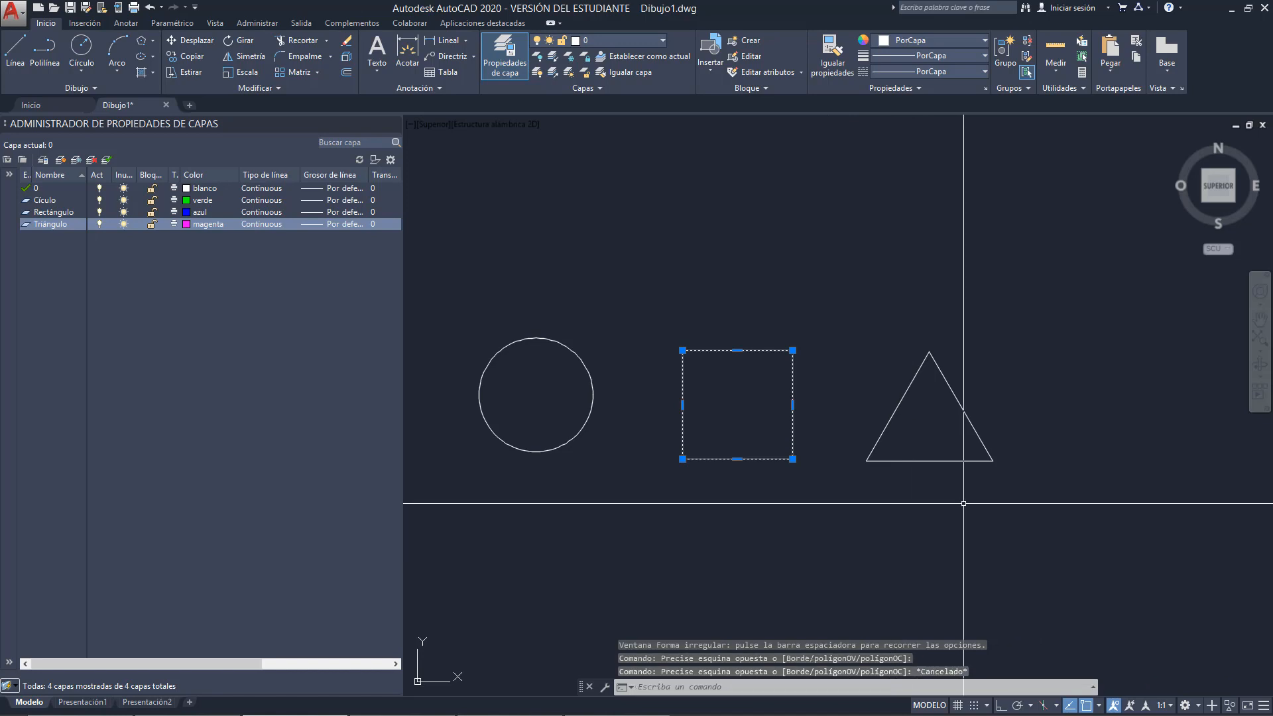
key("Escape")
Select the triangle and assign it to layer Triángulo
left_click(1033, 507)
left_click(866, 334)
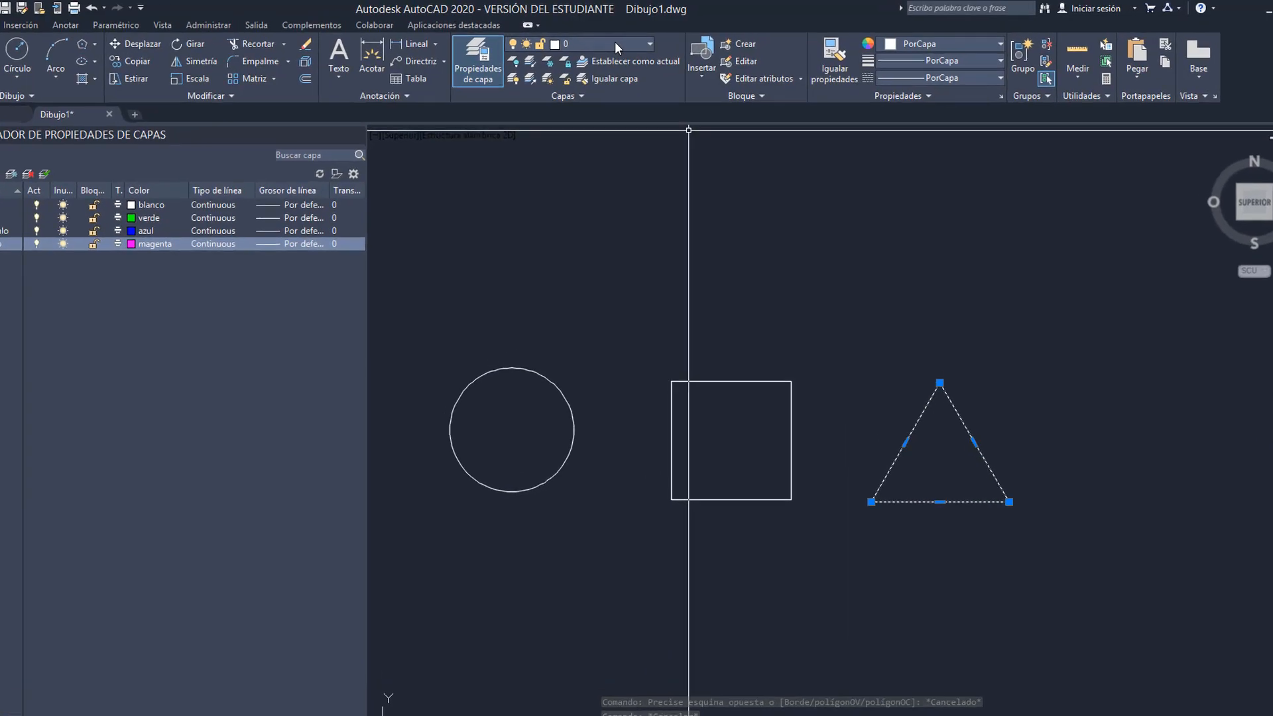
left_click(615, 44)
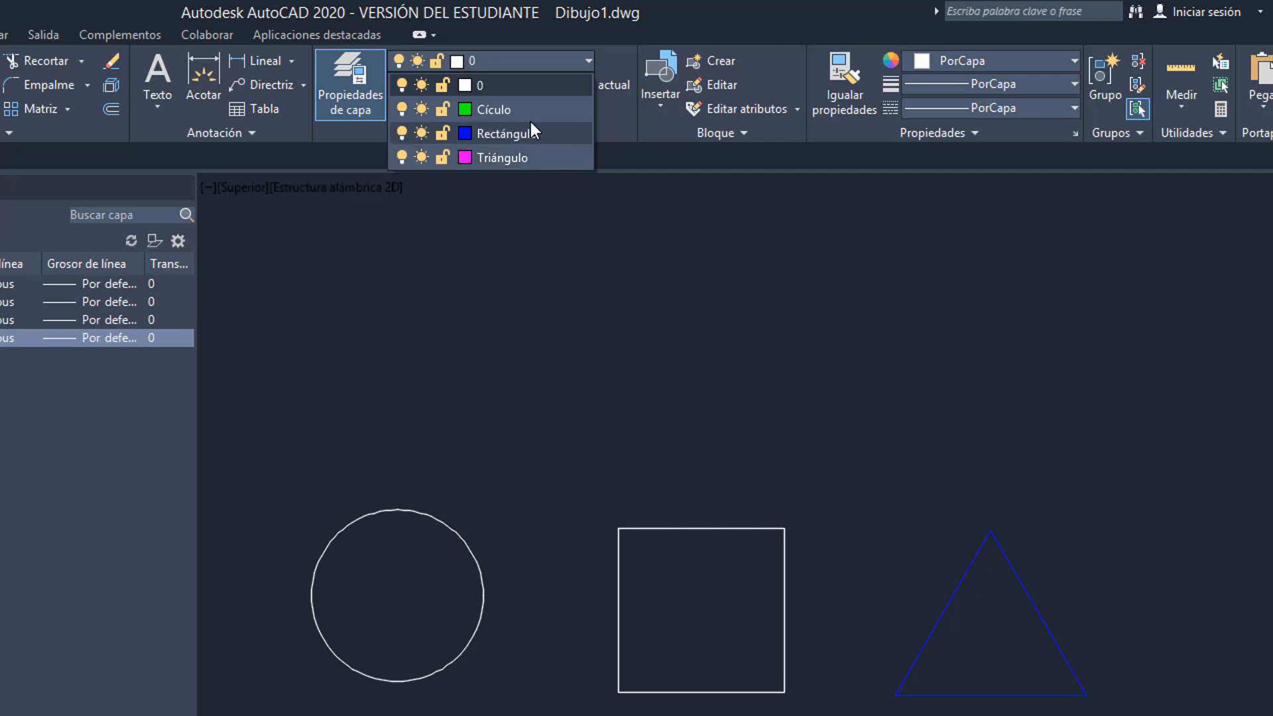
left_click(514, 157)
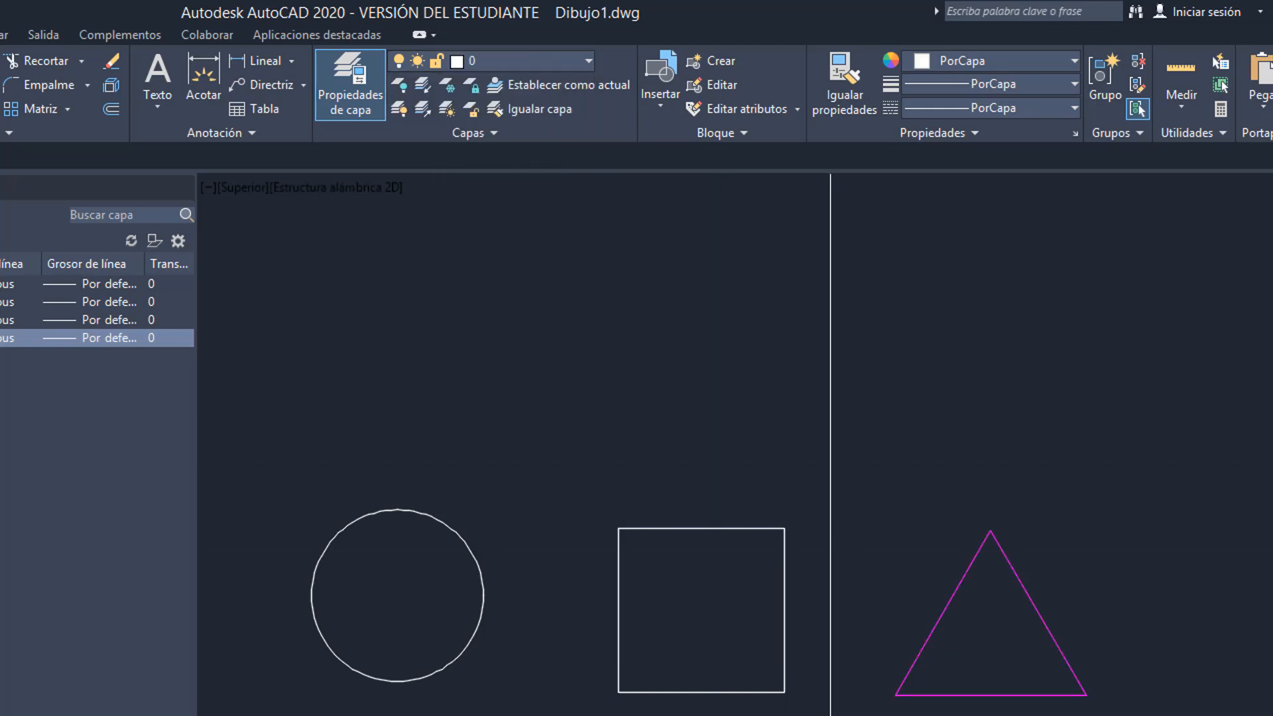
Select the square, assign it to layer Rectángulo and clear the selection
left_click(830, 713)
left_click(647, 529)
left_click(526, 65)
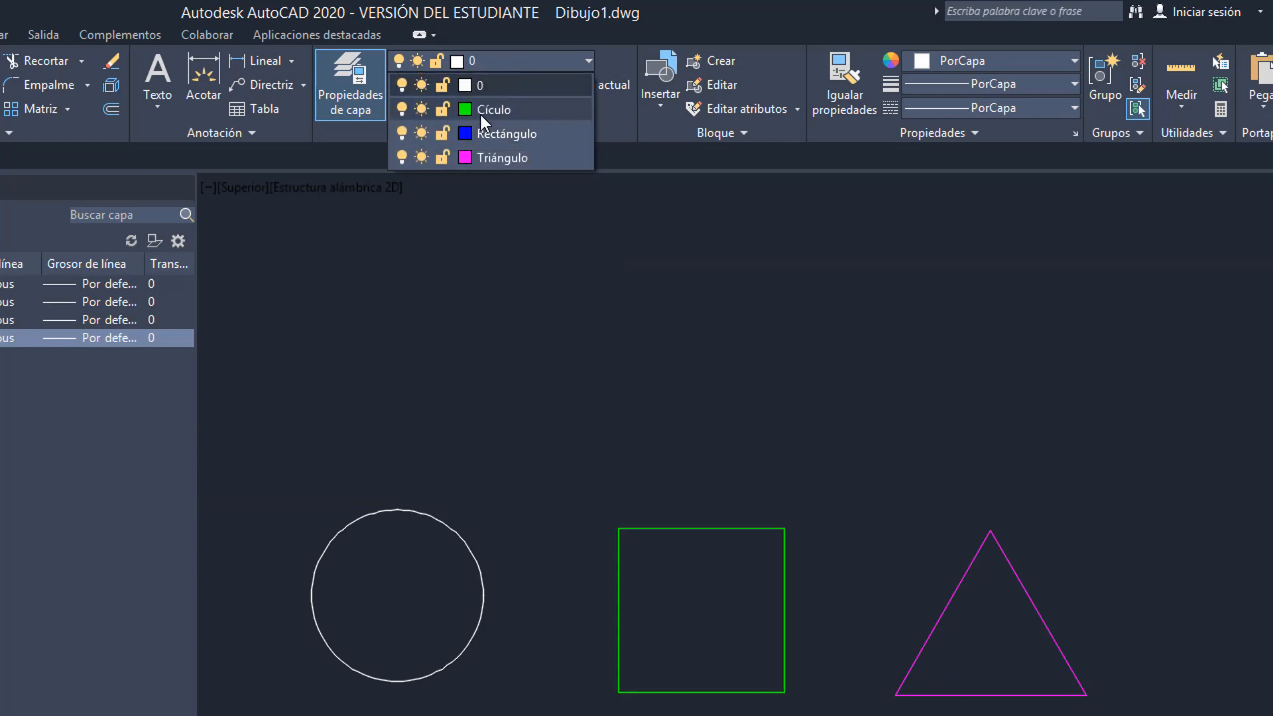
left_click(484, 133)
key("Escape")
Select the circle, assign it to layer Cículo and clear the selection
left_click(521, 715)
left_click(457, 564)
left_click(498, 68)
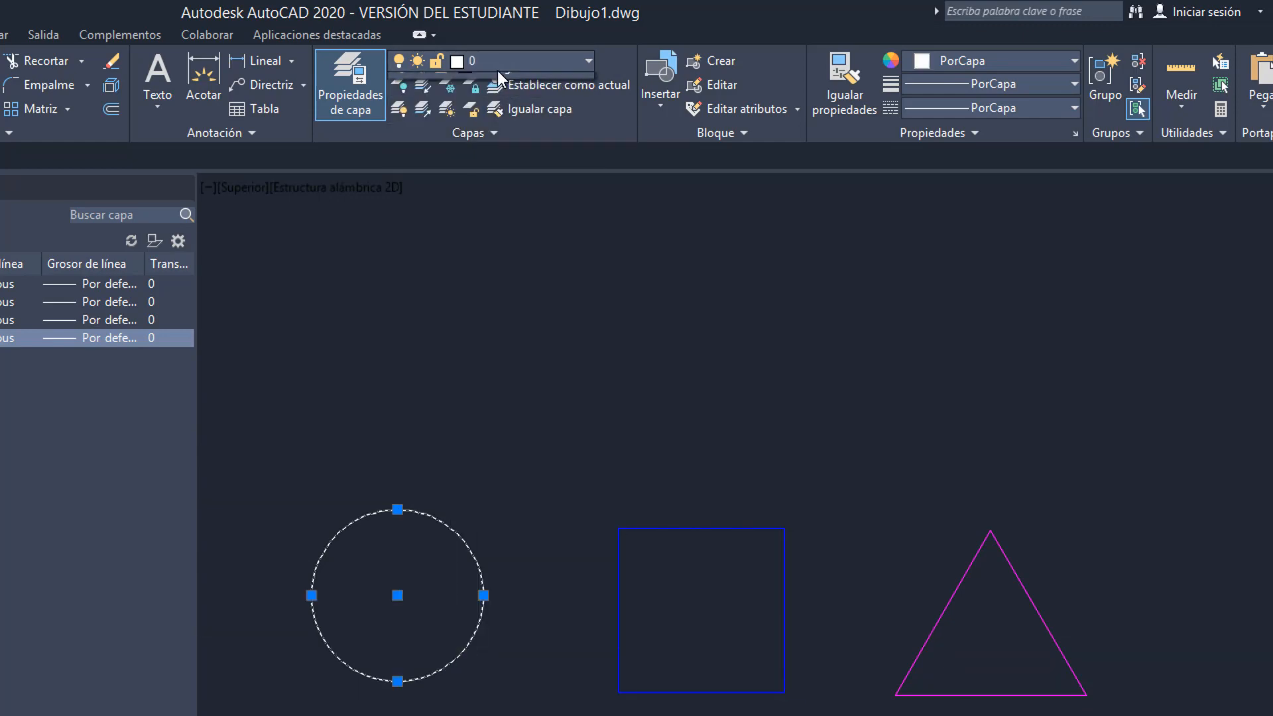
left_click(491, 110)
key("Escape")
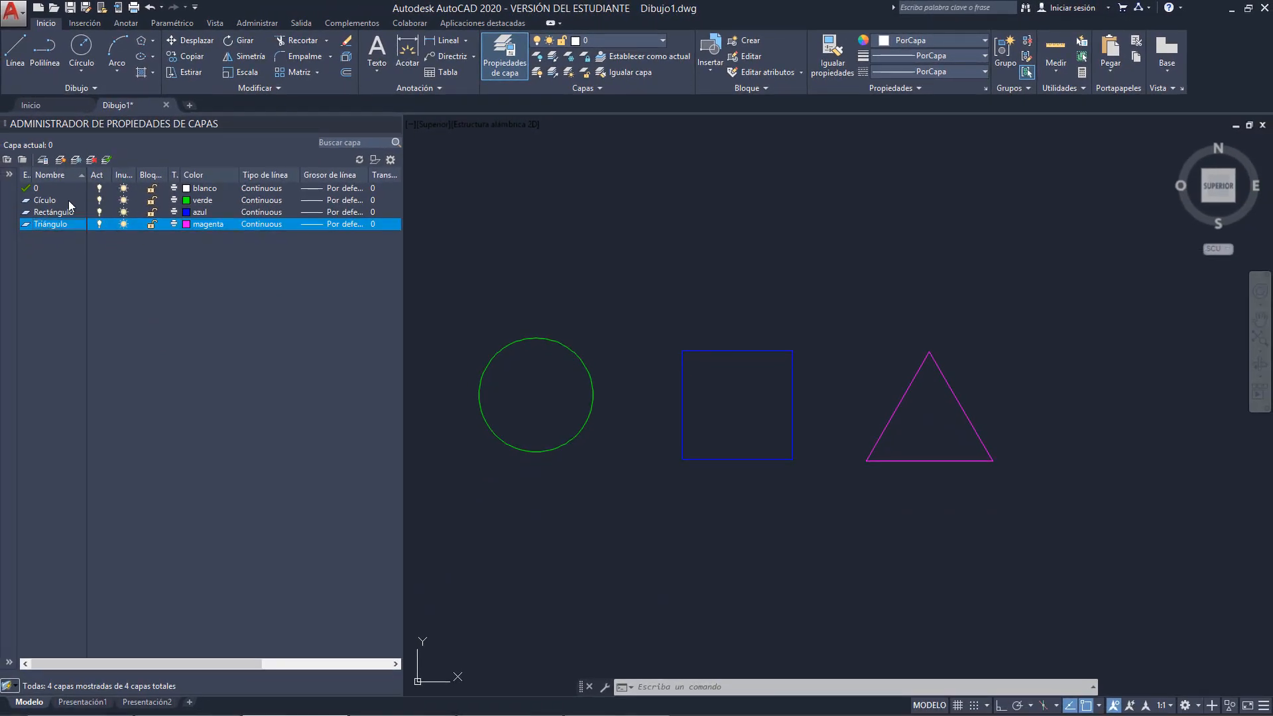
Turn layer Cículo off to check its effect on the drawing, and turn it back on
left_click(69, 200)
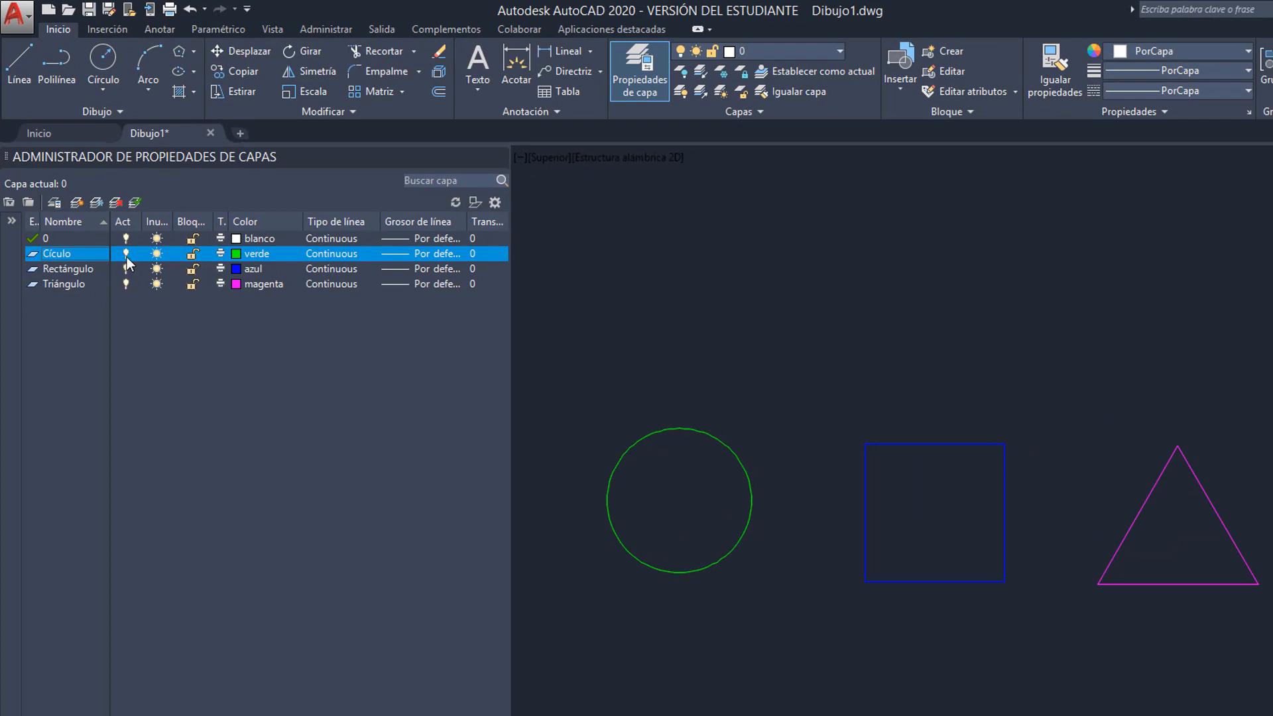
left_click(125, 254)
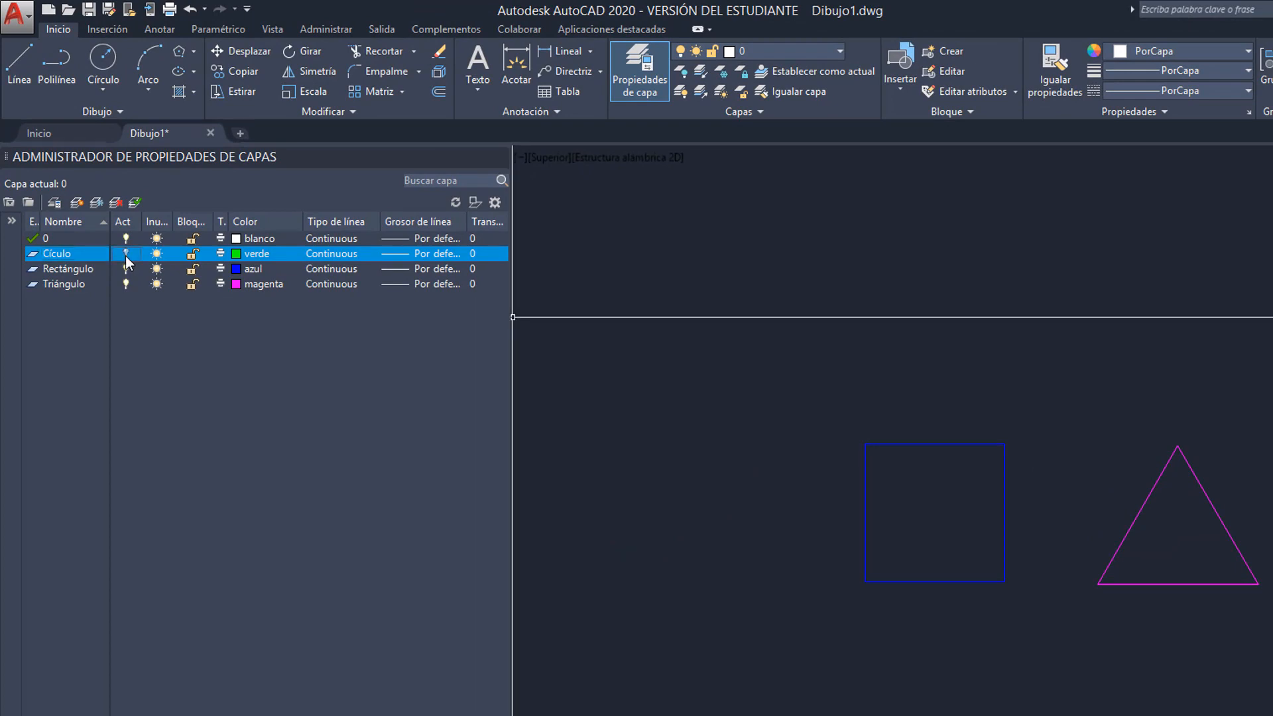
left_click(125, 256)
left_click(125, 256)
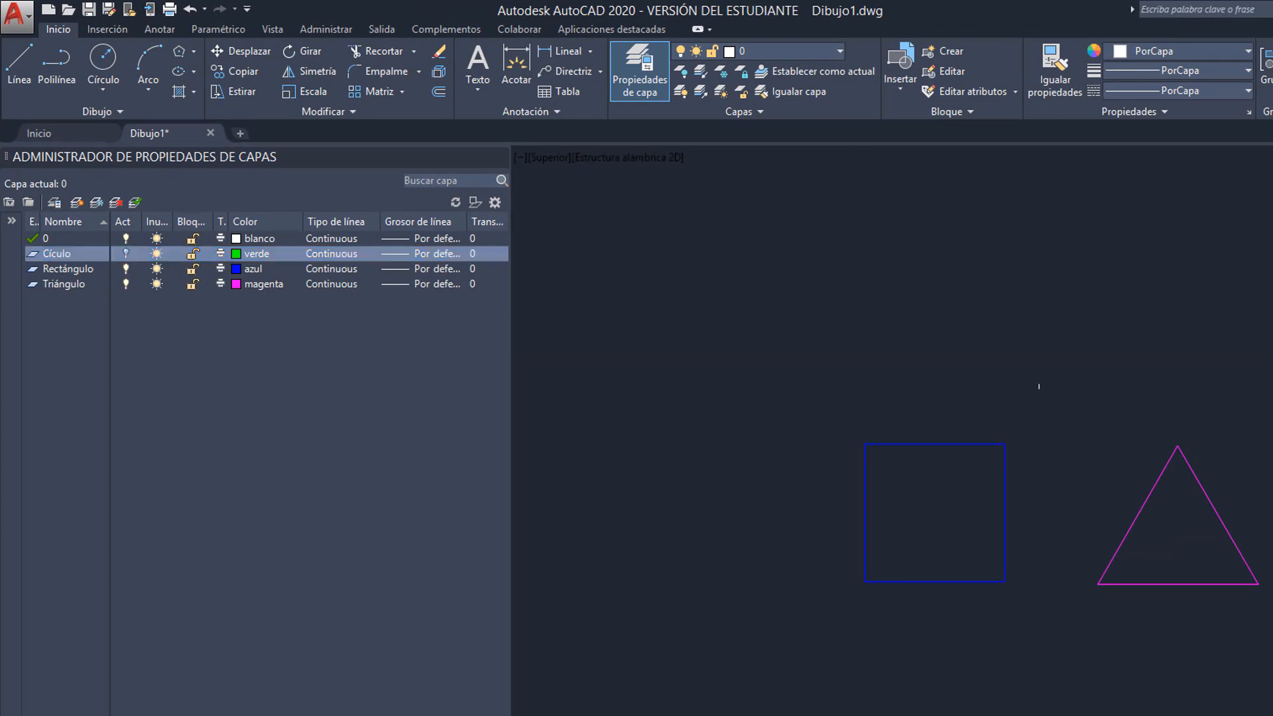
scroll(1054, 419, "down", 5)
middle_click_drag(970, 454, 938, 468)
scroll(914, 500, "up", 3)
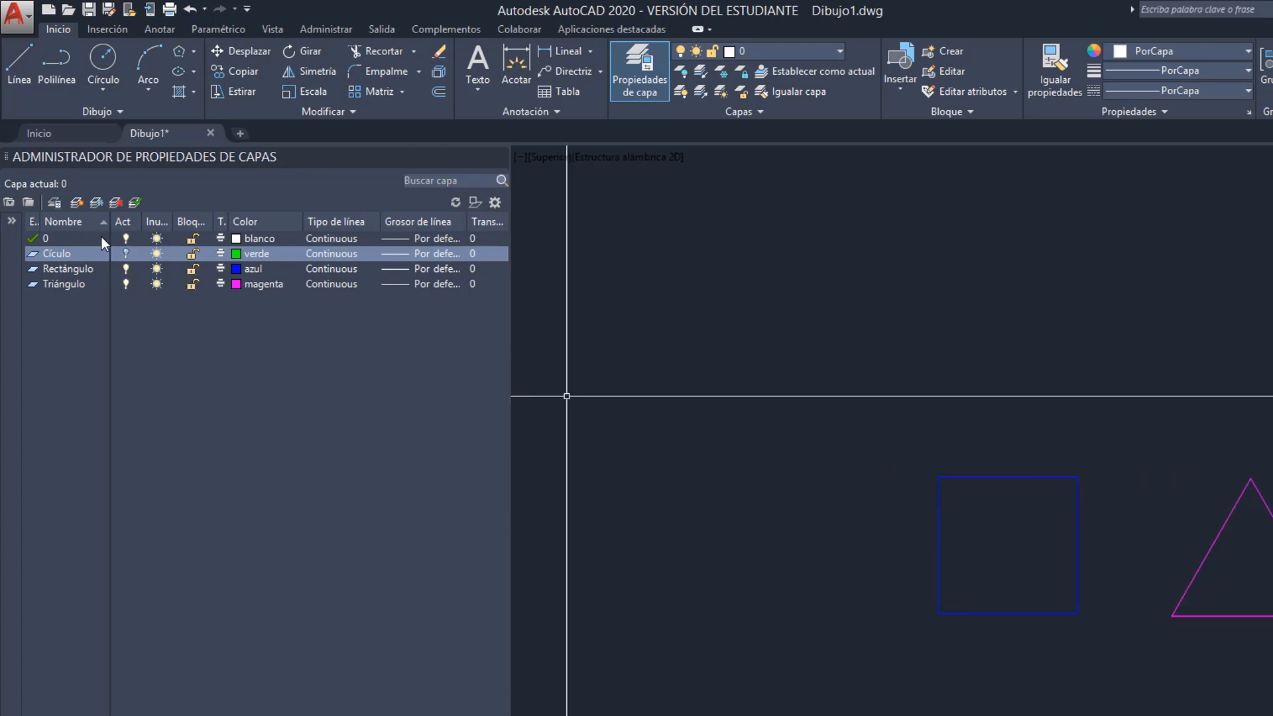
left_click(126, 254)
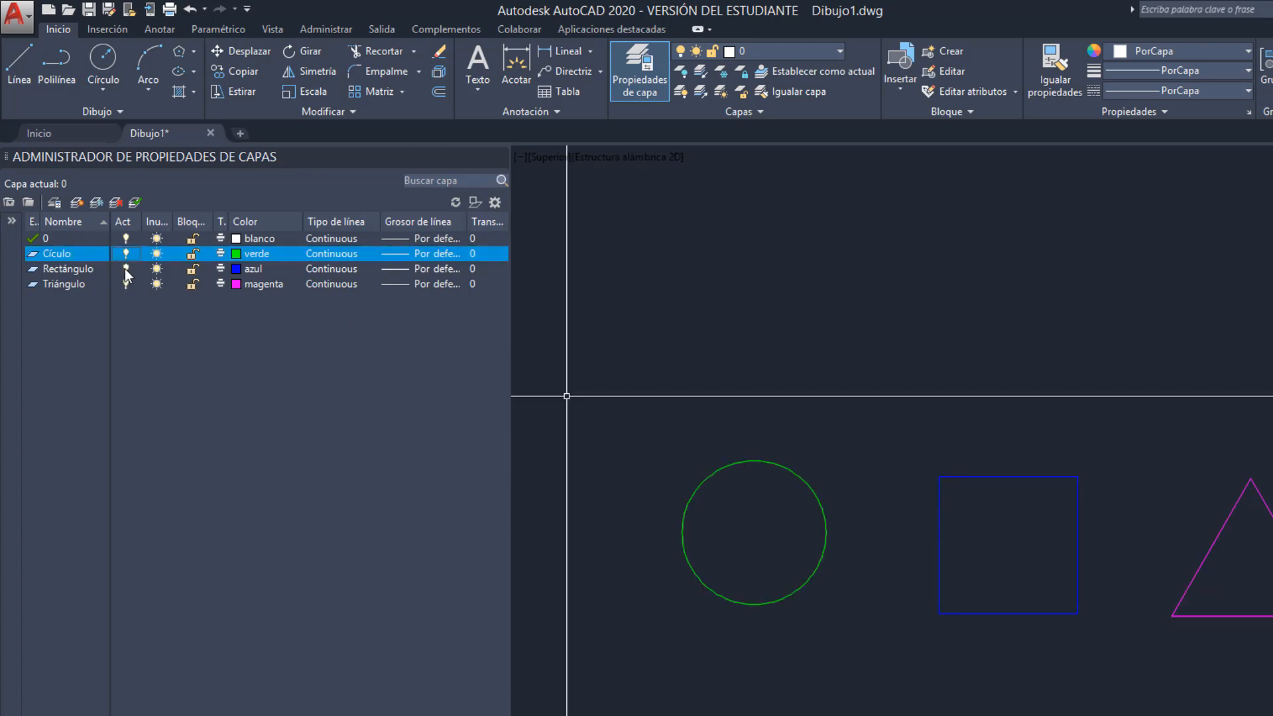
Turn layer Rectángulo off and on again, and do the same with layer Triángulo
left_click(124, 269)
left_click(125, 271)
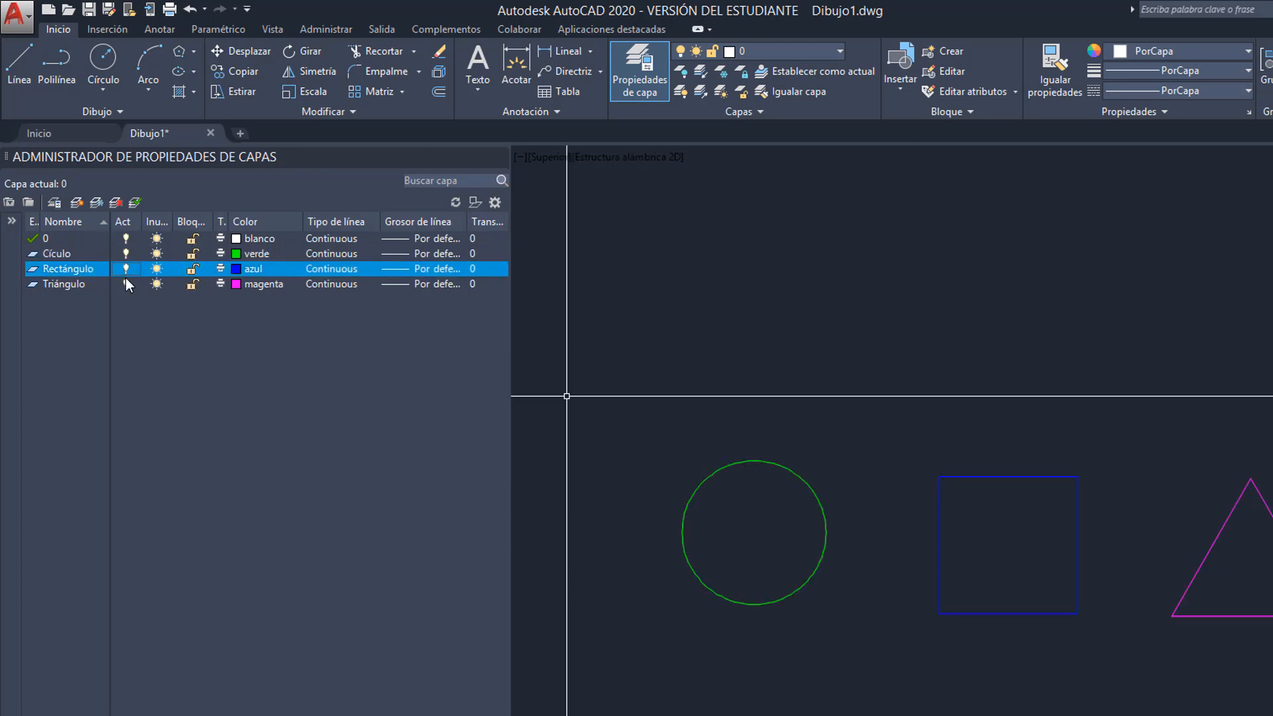
left_click(125, 284)
left_click(126, 283)
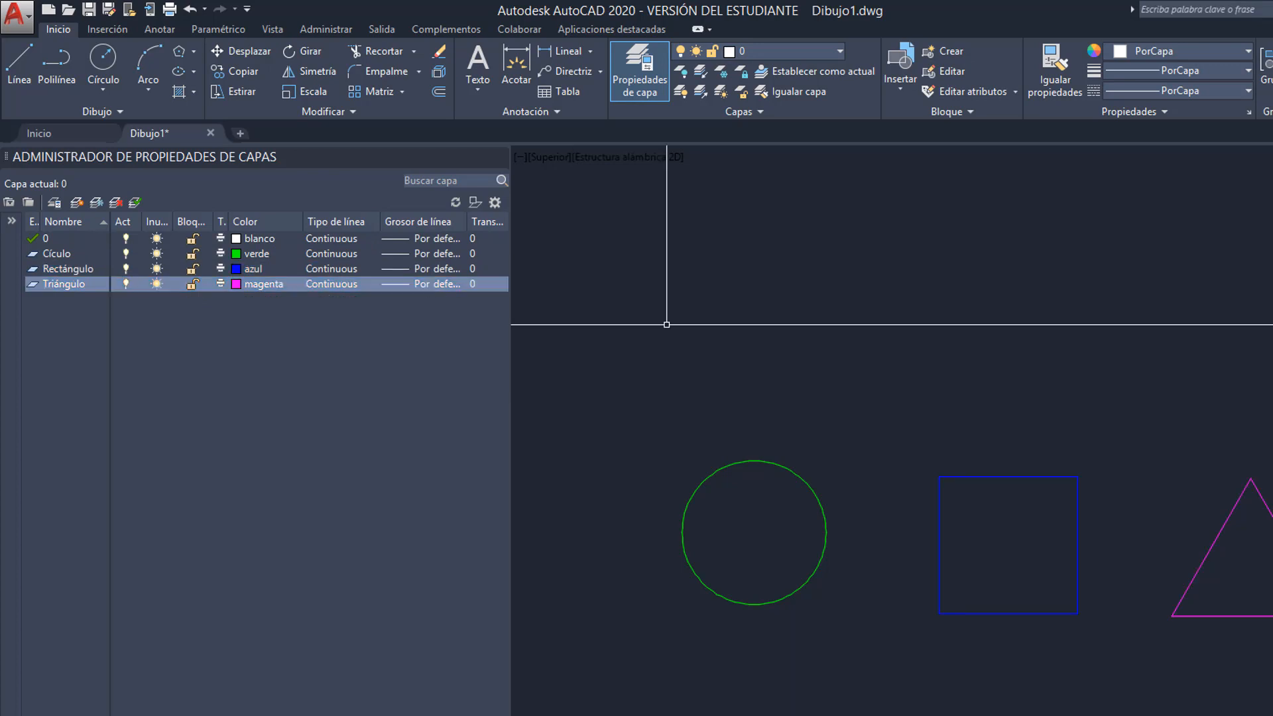
Set the lineweight of layer Rectángulo to 0.30 mm
left_click(391, 268)
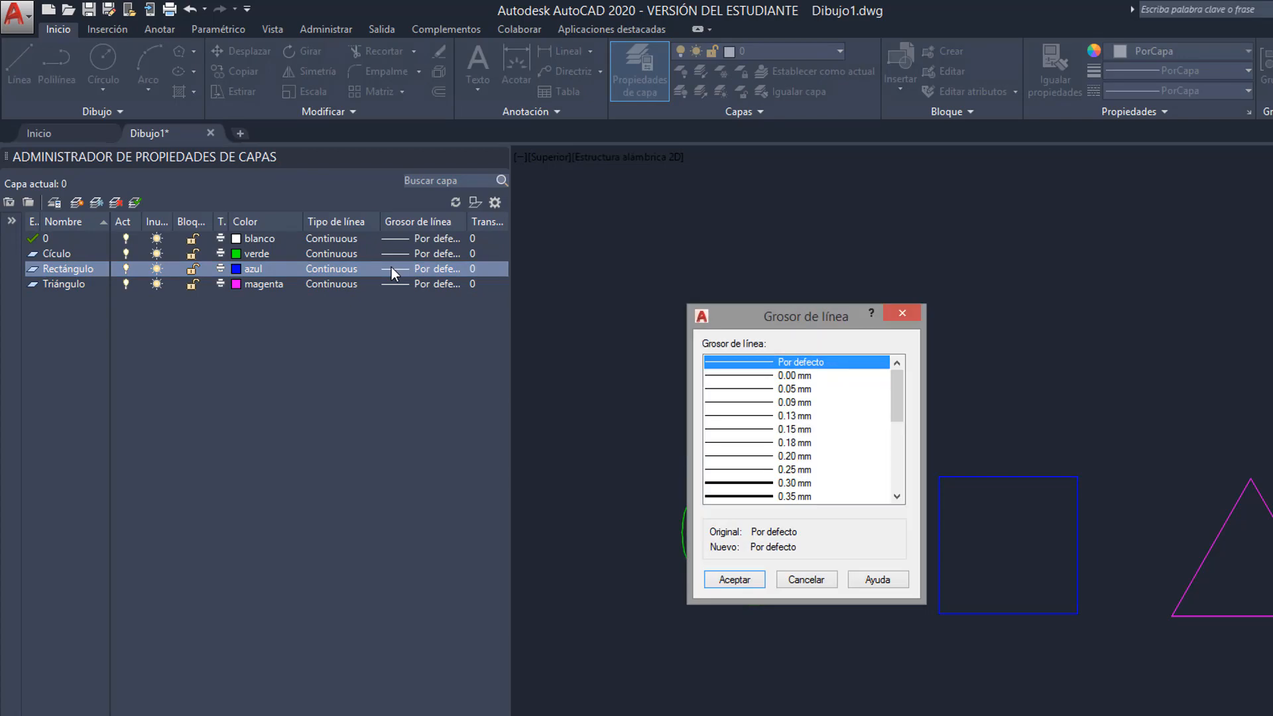
left_click(786, 417)
left_click(751, 482)
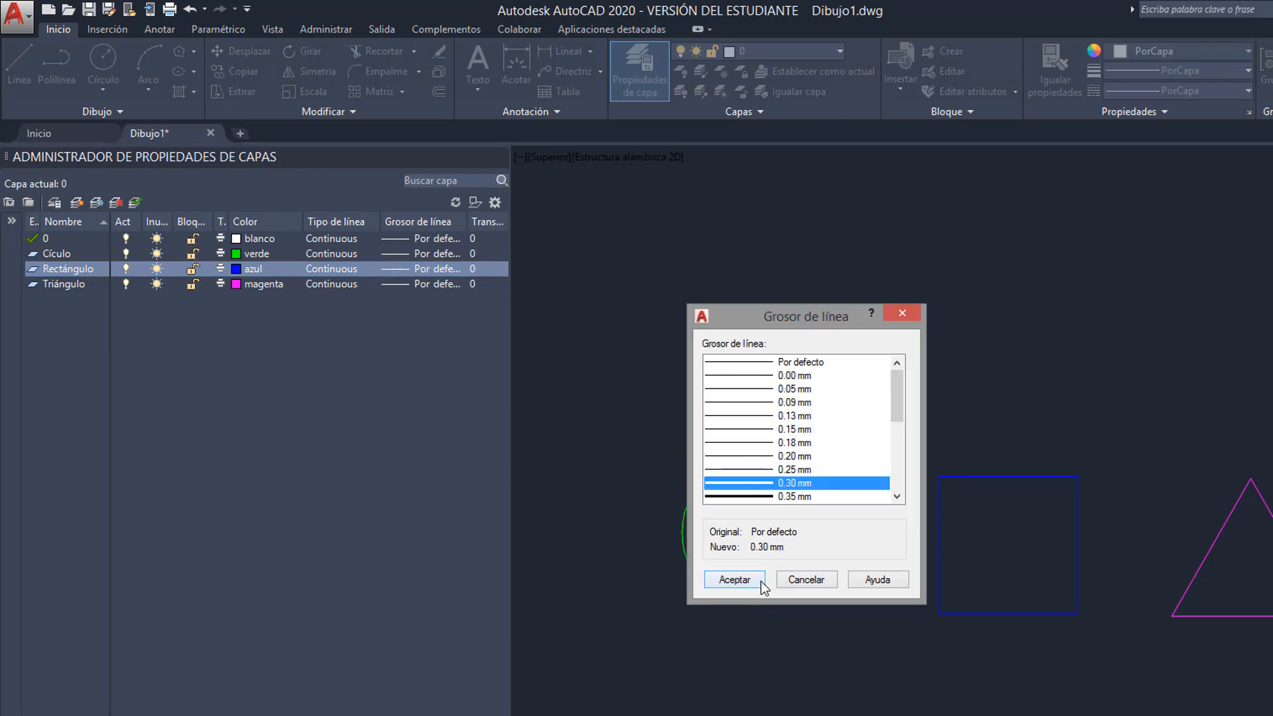
left_click(734, 580)
Examine the square's lineweight in the model and on the Presentación1 layout, and return to the Modelo space
scroll(704, 441, "up", 3)
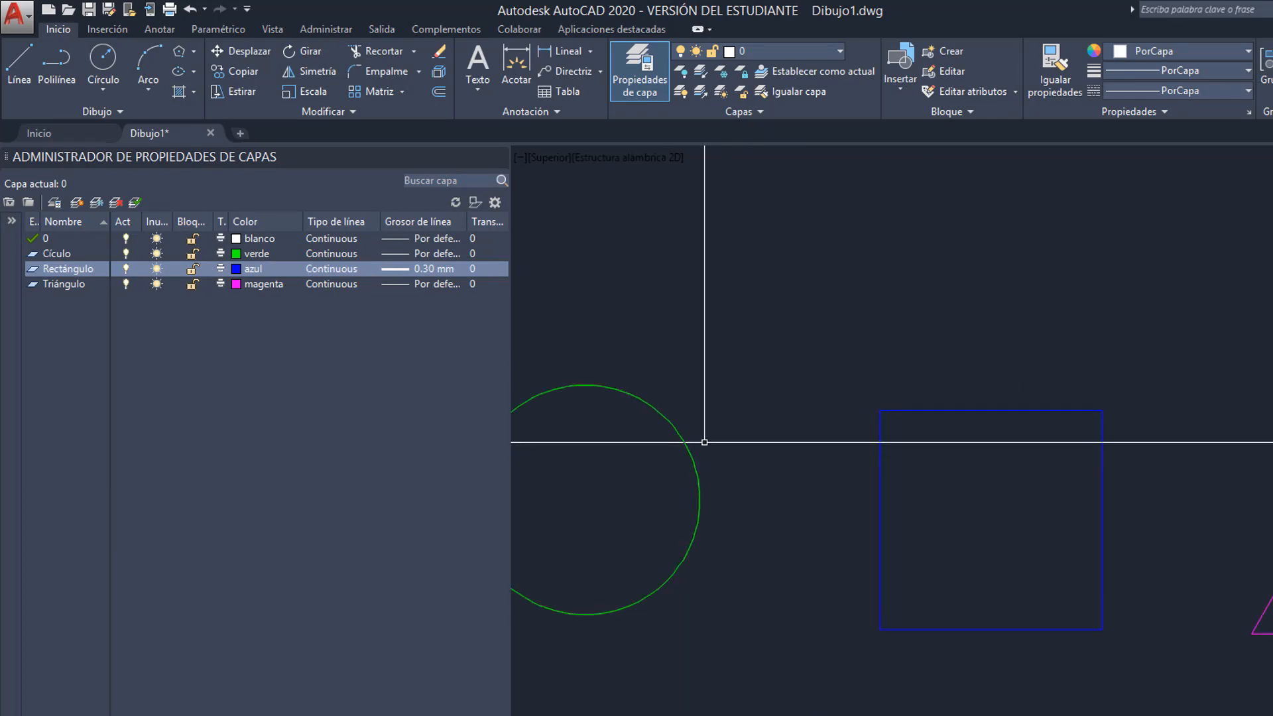
middle_click_drag(960, 616, 1011, 656)
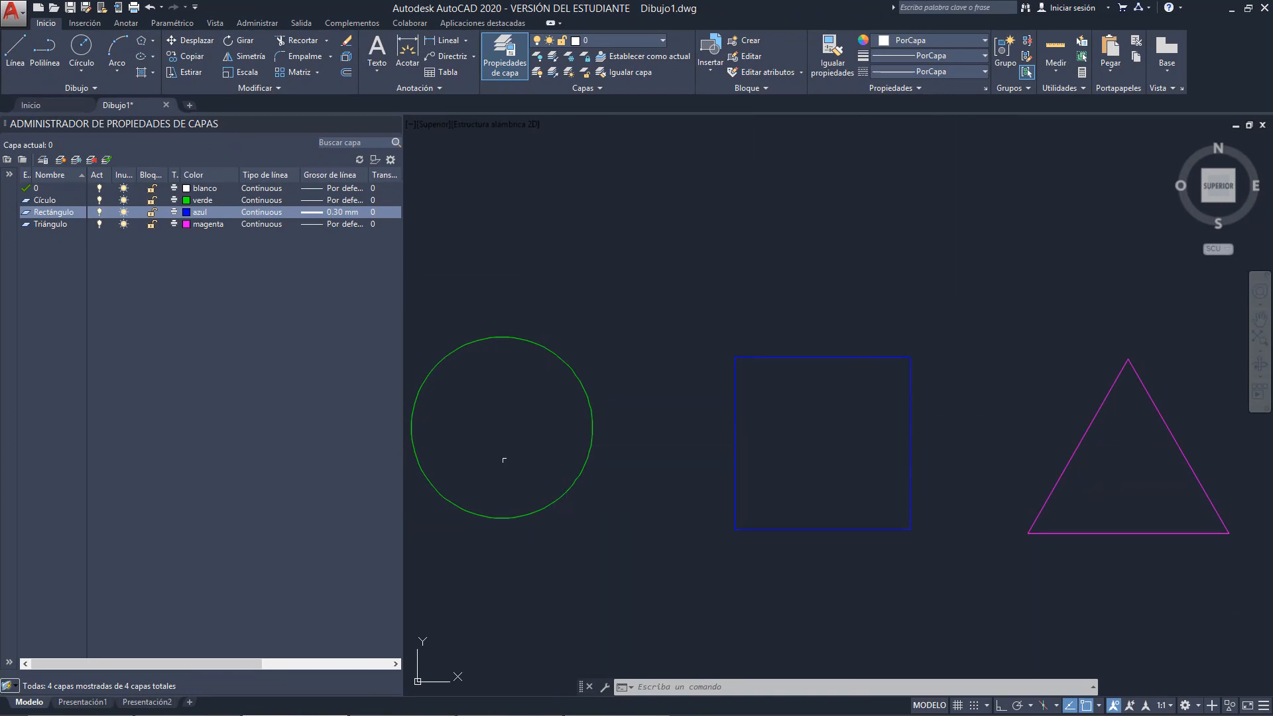
left_click(90, 698)
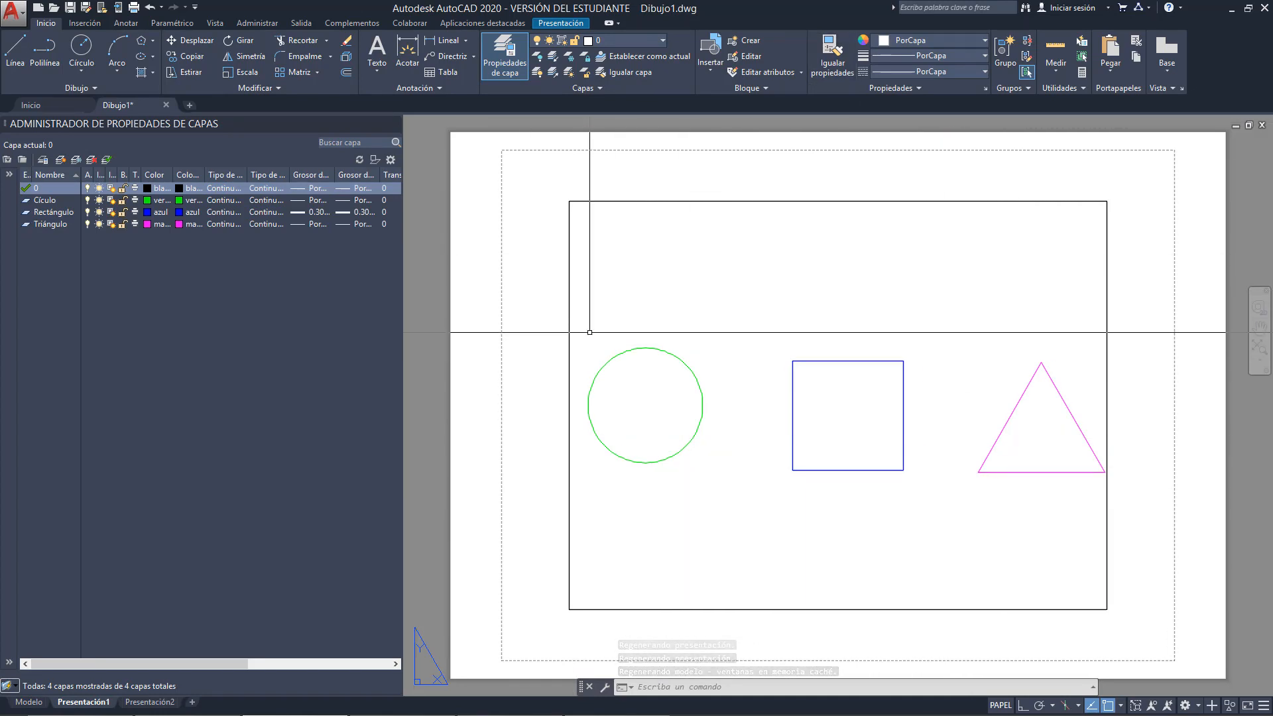
left_click(37, 703)
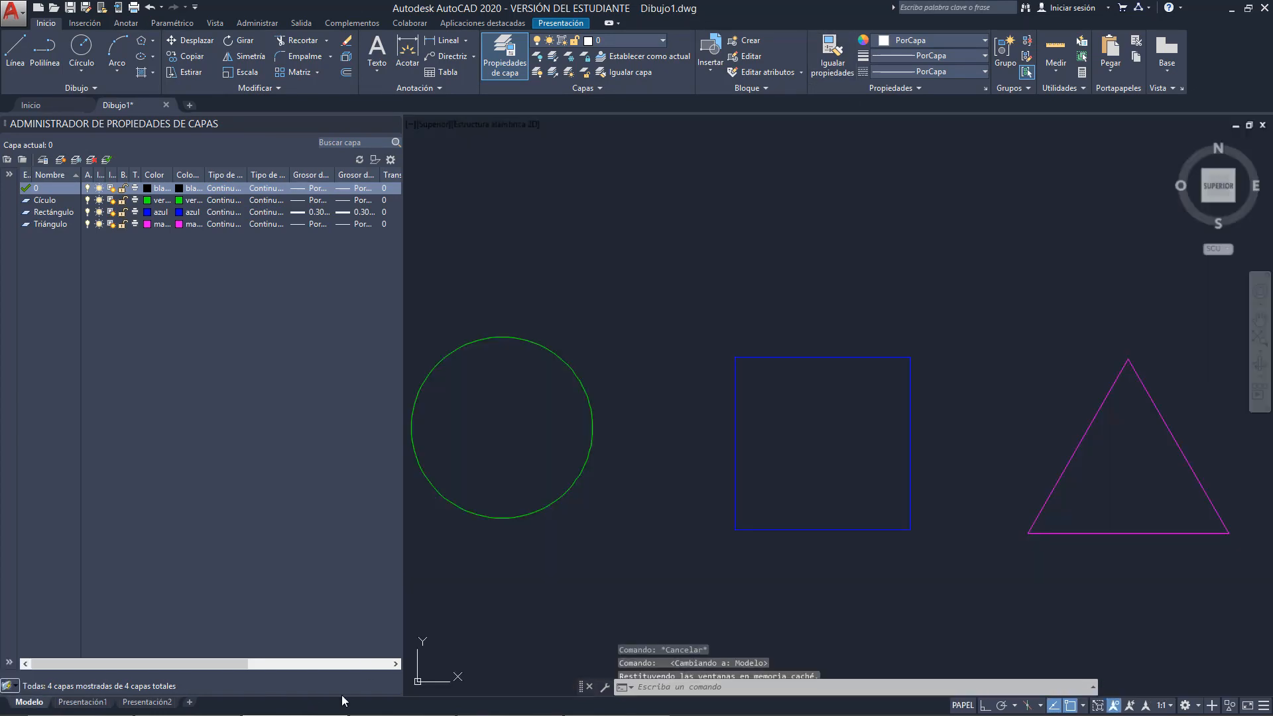
Load the ACAD_ISO02W100 linetype and assign it to layer Cículo
left_click(578, 383)
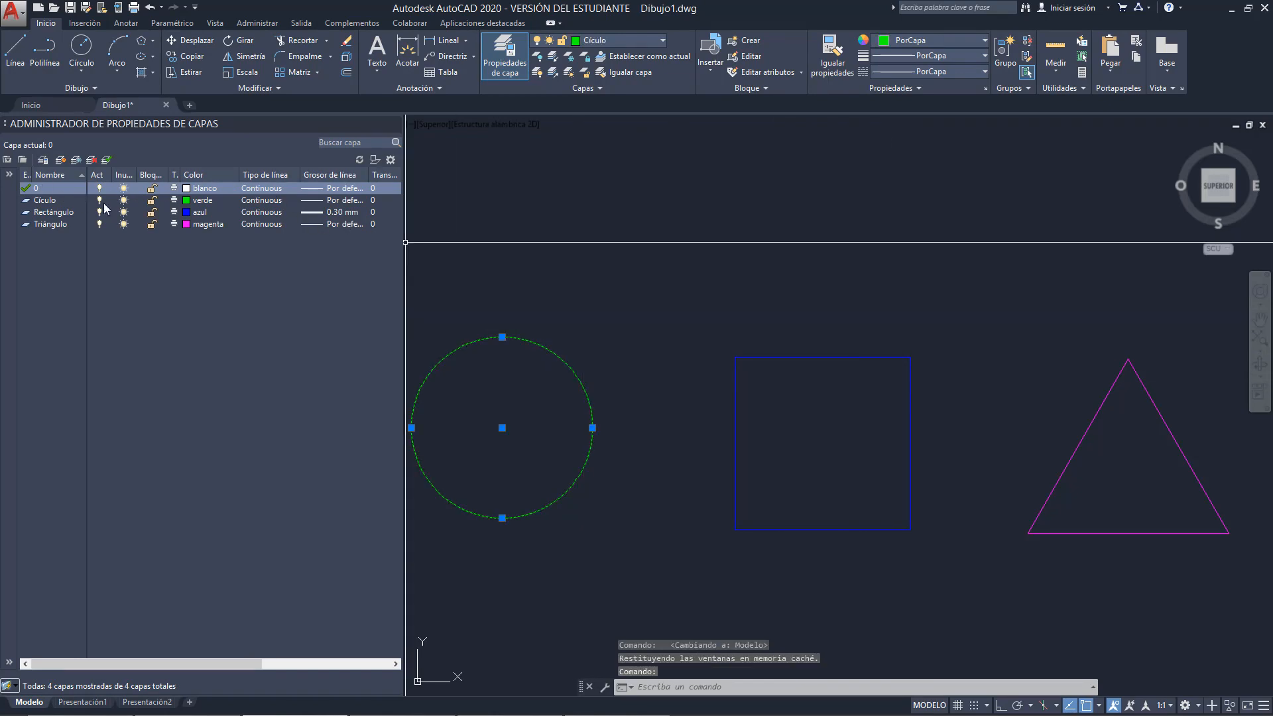
left_click(263, 201)
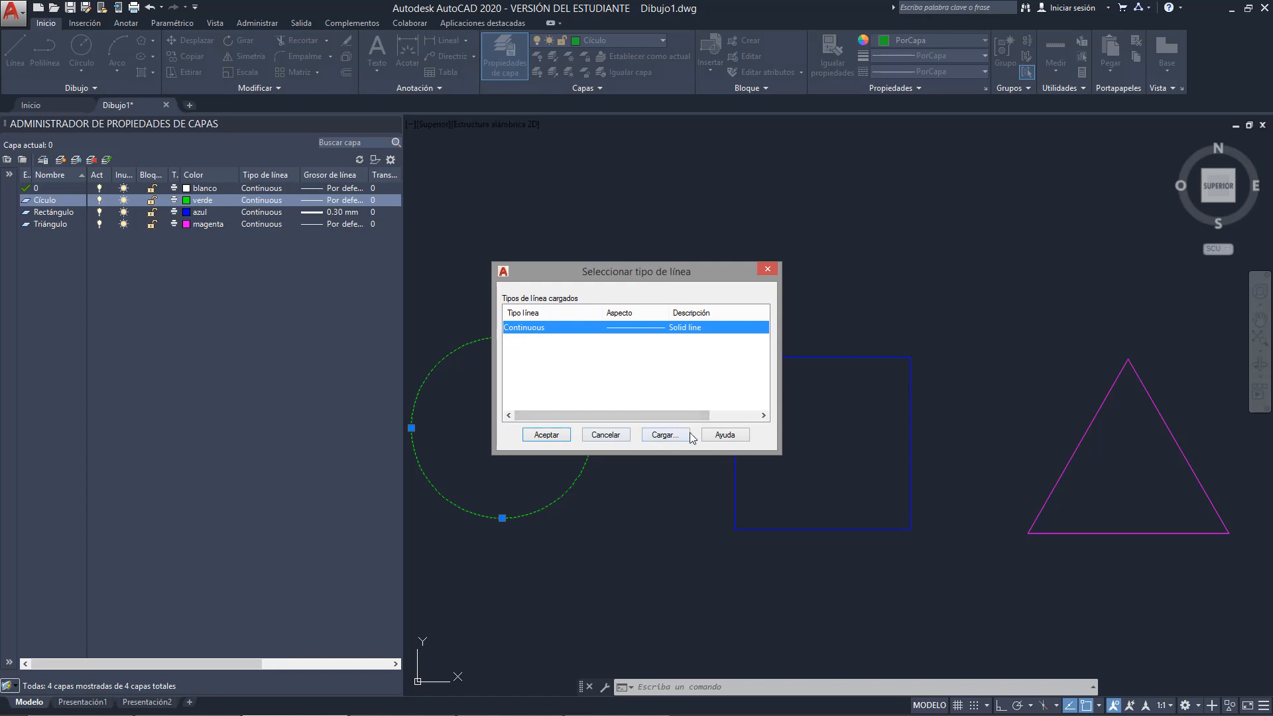
left_click(665, 435)
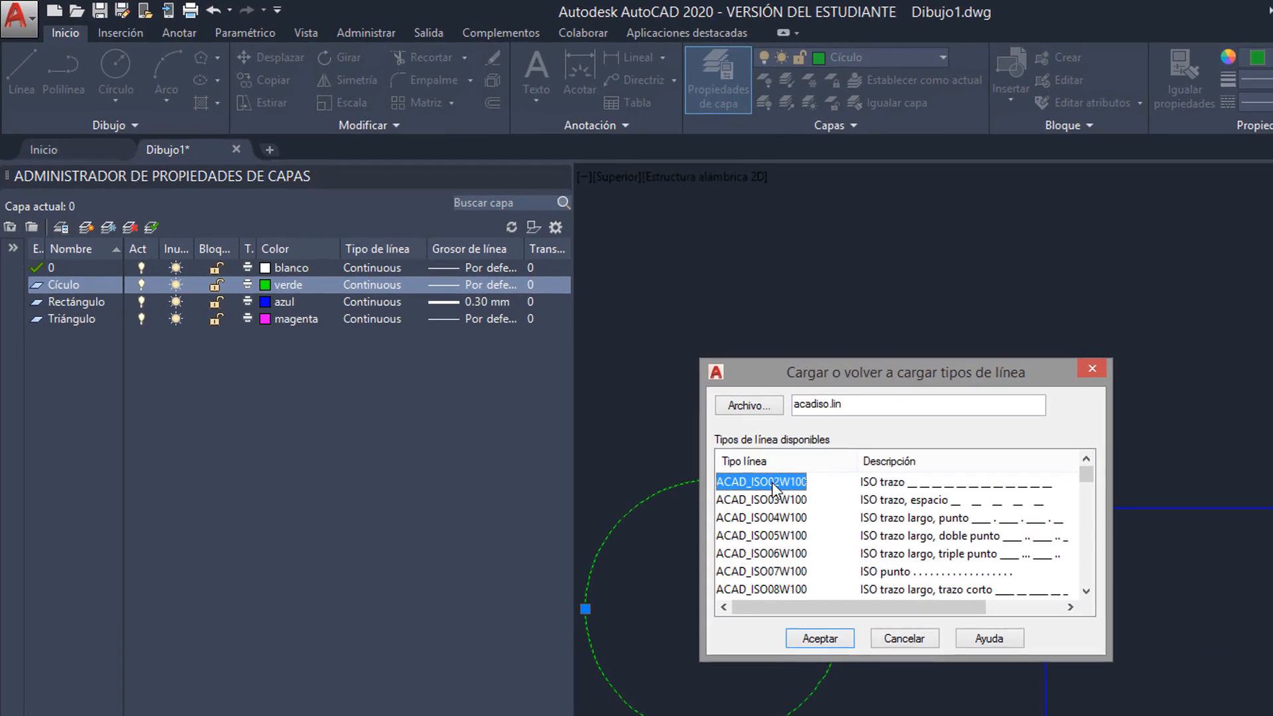
left_click(810, 638)
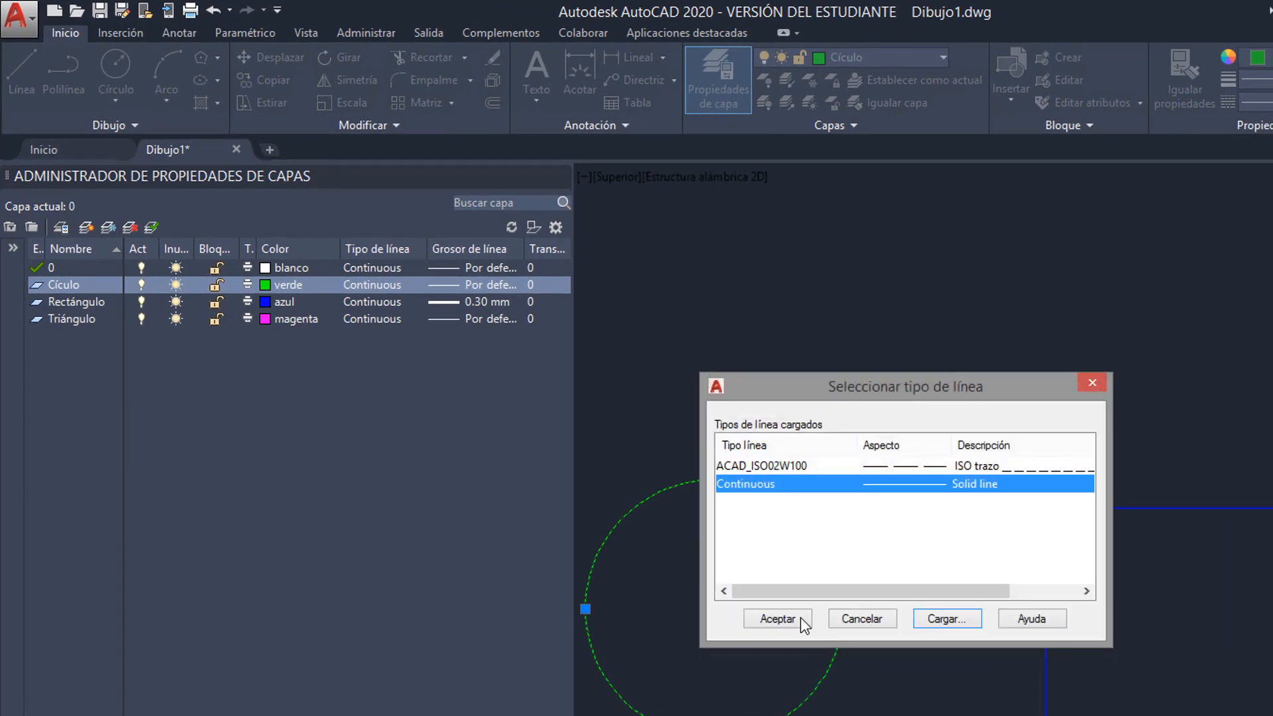
left_click(759, 620)
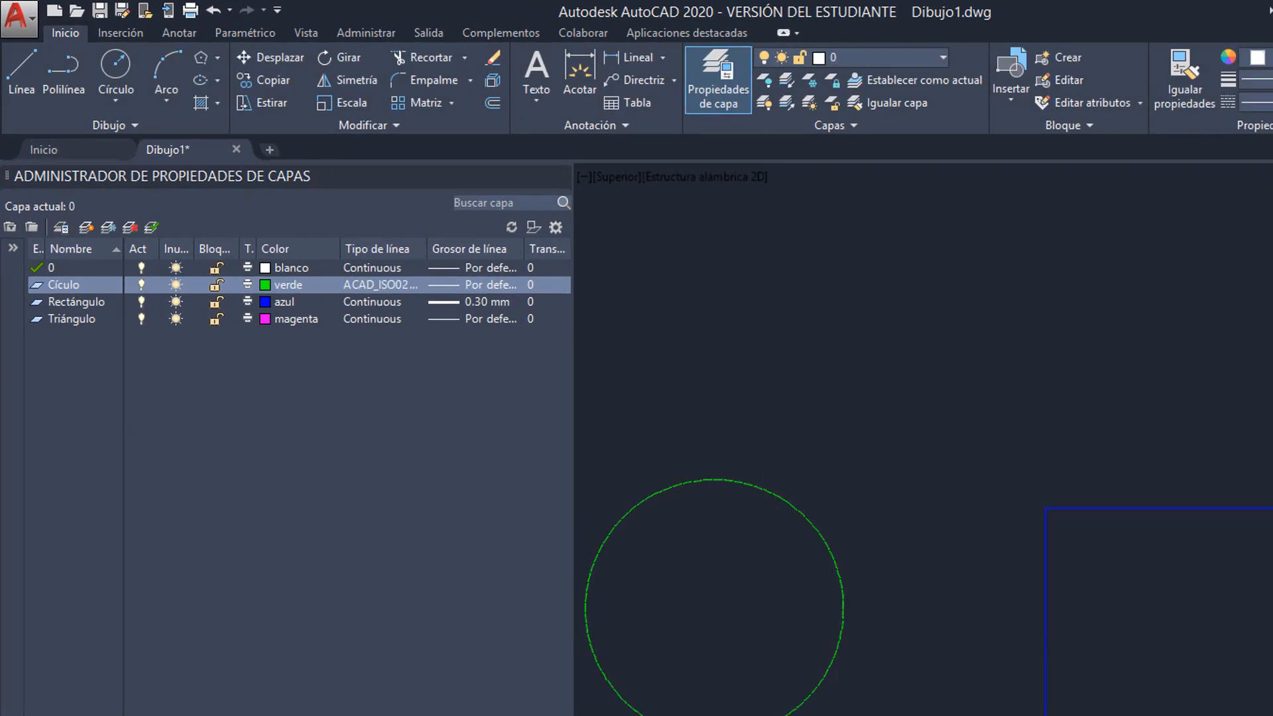
Examine the circle's linetype up close around its outline and compare it with the neighbouring square
scroll(788, 498, "up", 5)
scroll(1081, 457, "down", 8)
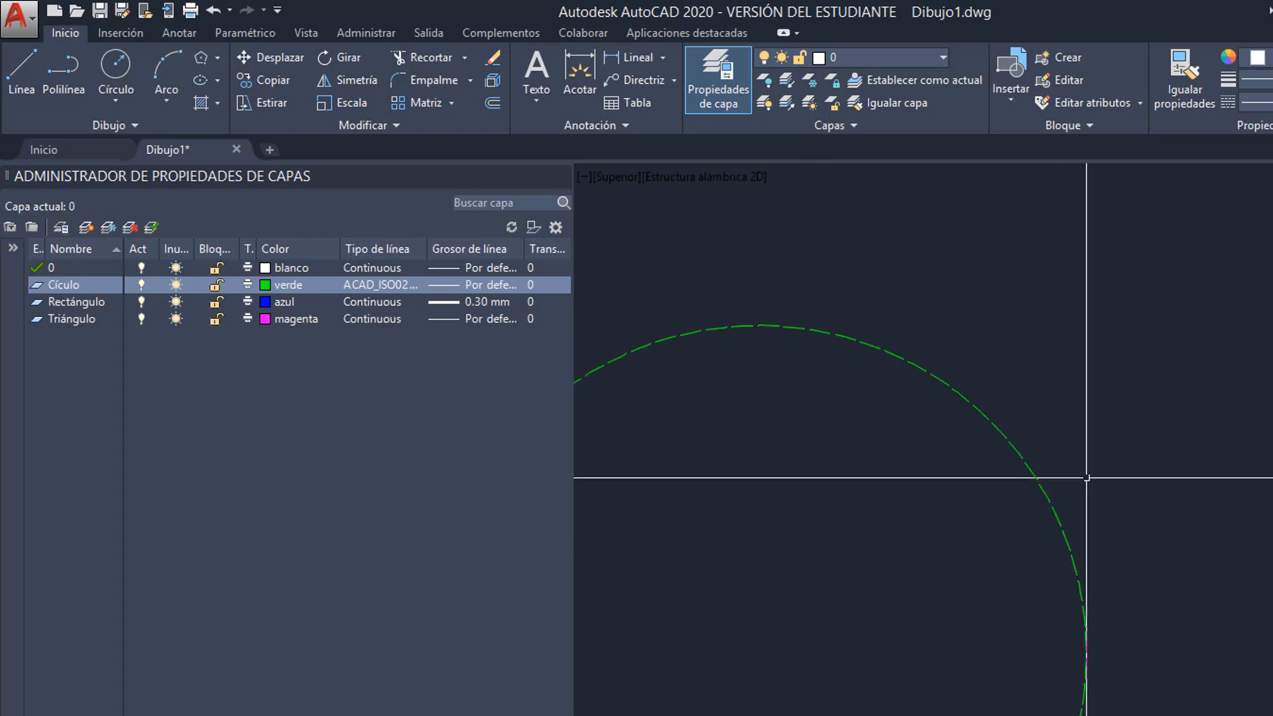
middle_click_drag(1046, 715, 1088, 509)
scroll(956, 613, "up", 5)
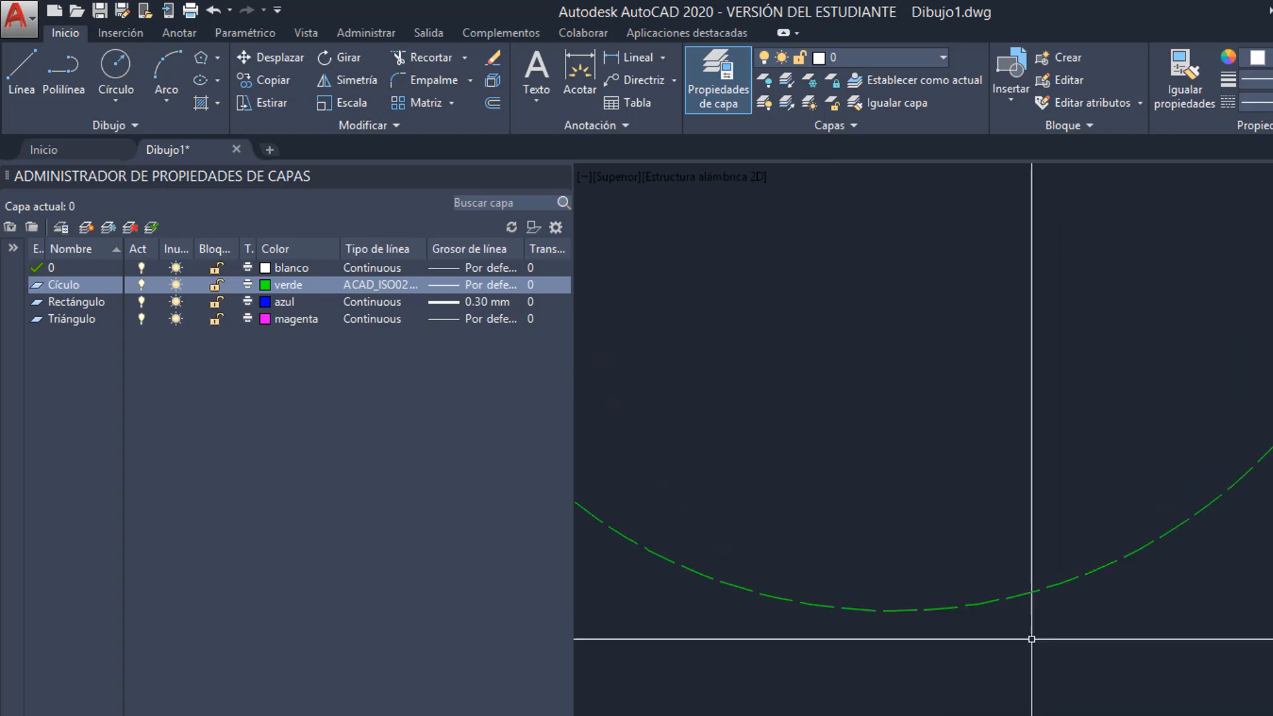
scroll(1011, 633, "down", 5)
middle_click_drag(1037, 576, 943, 631)
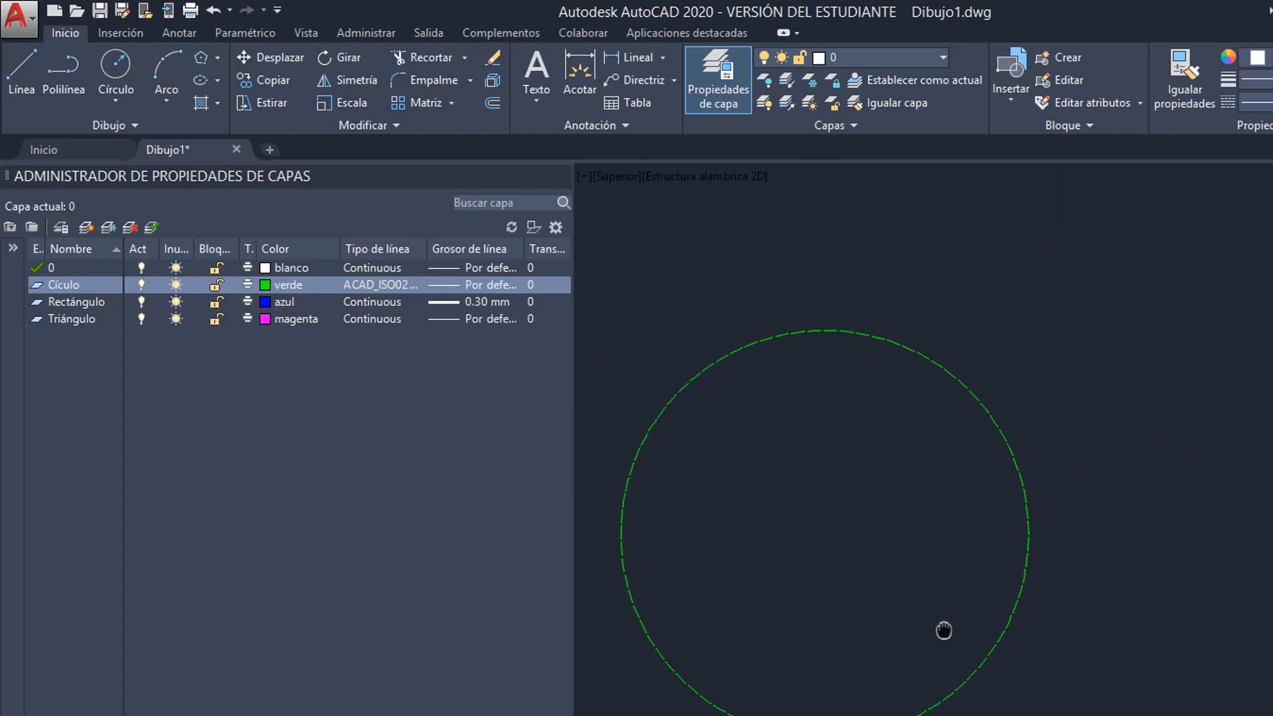
middle_click_drag(1072, 454, 960, 489)
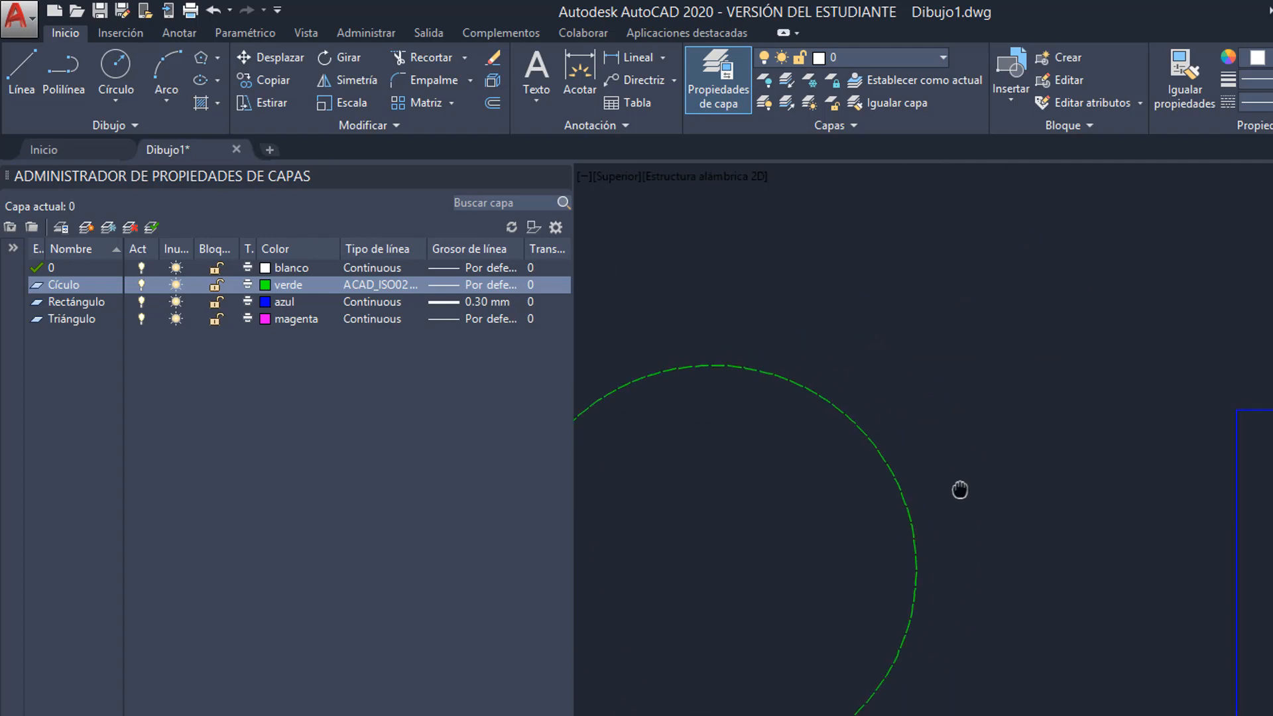
scroll(945, 440, "down", 4)
Draw an open four-segment zigzag polyline on layer 0 above the three shapes
left_click(61, 268)
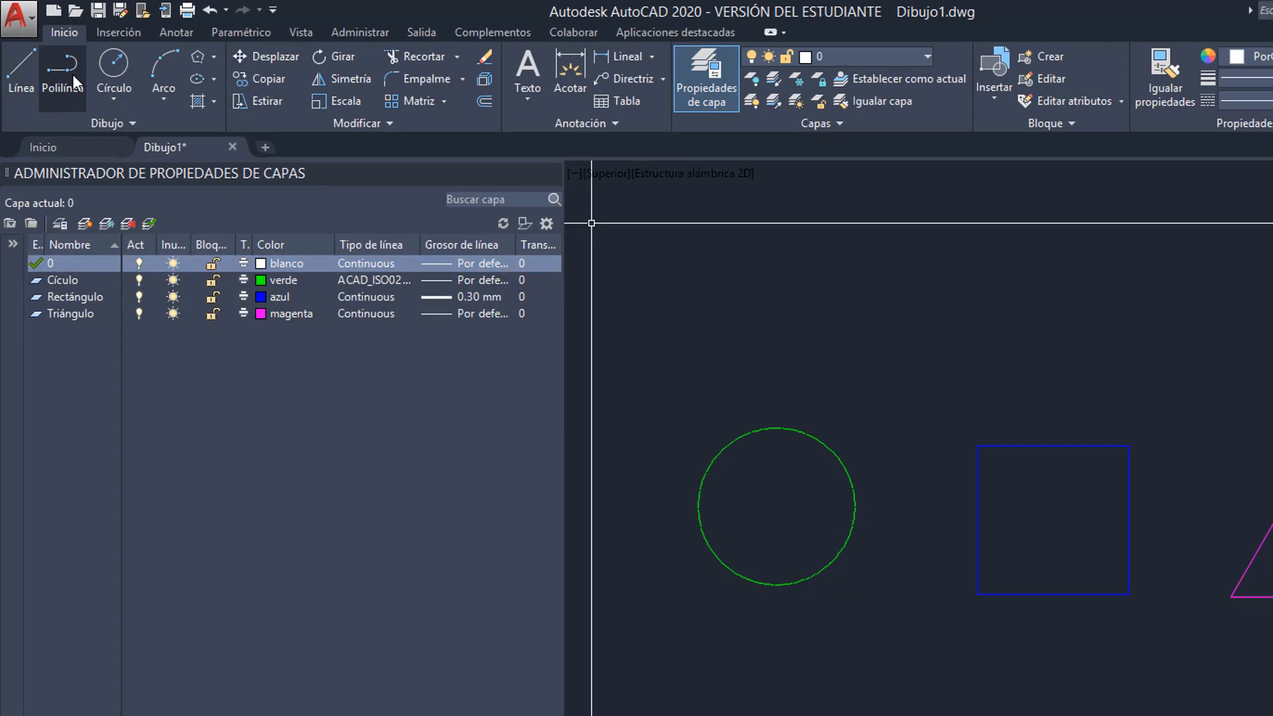
left_click(75, 83)
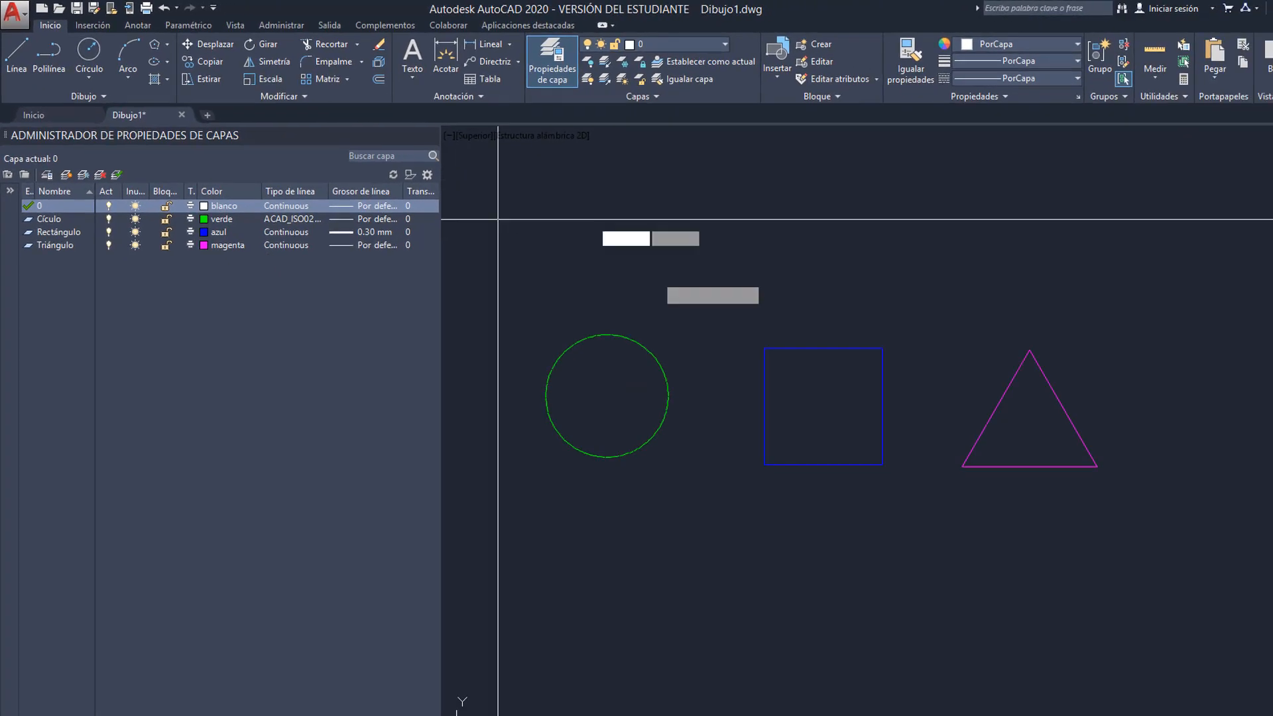
left_click(820, 369)
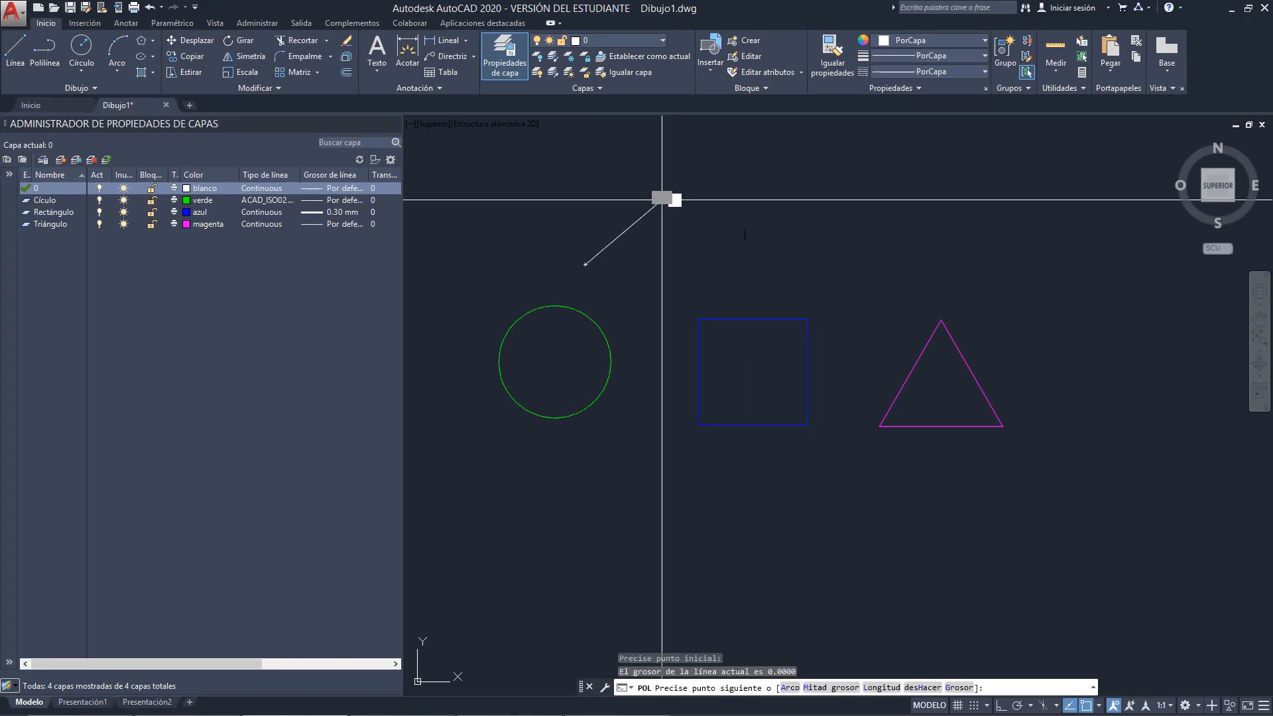
left_click(662, 199)
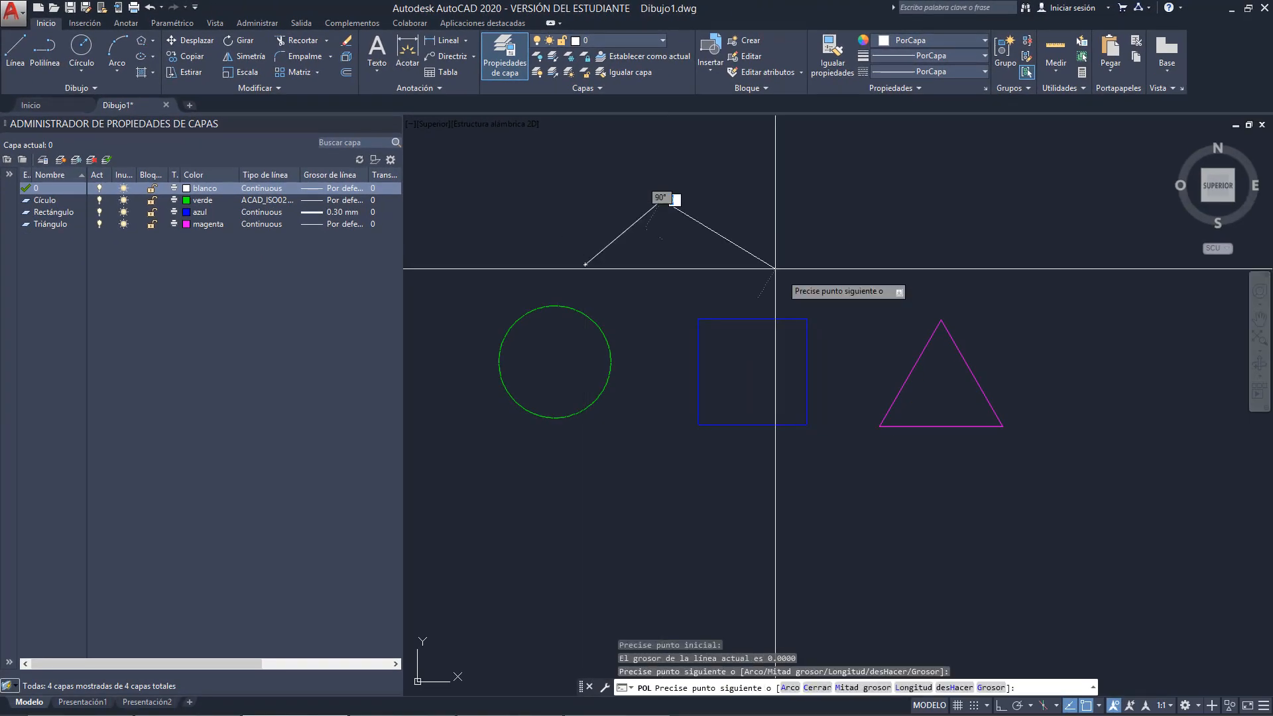
left_click(782, 274)
left_click(865, 205)
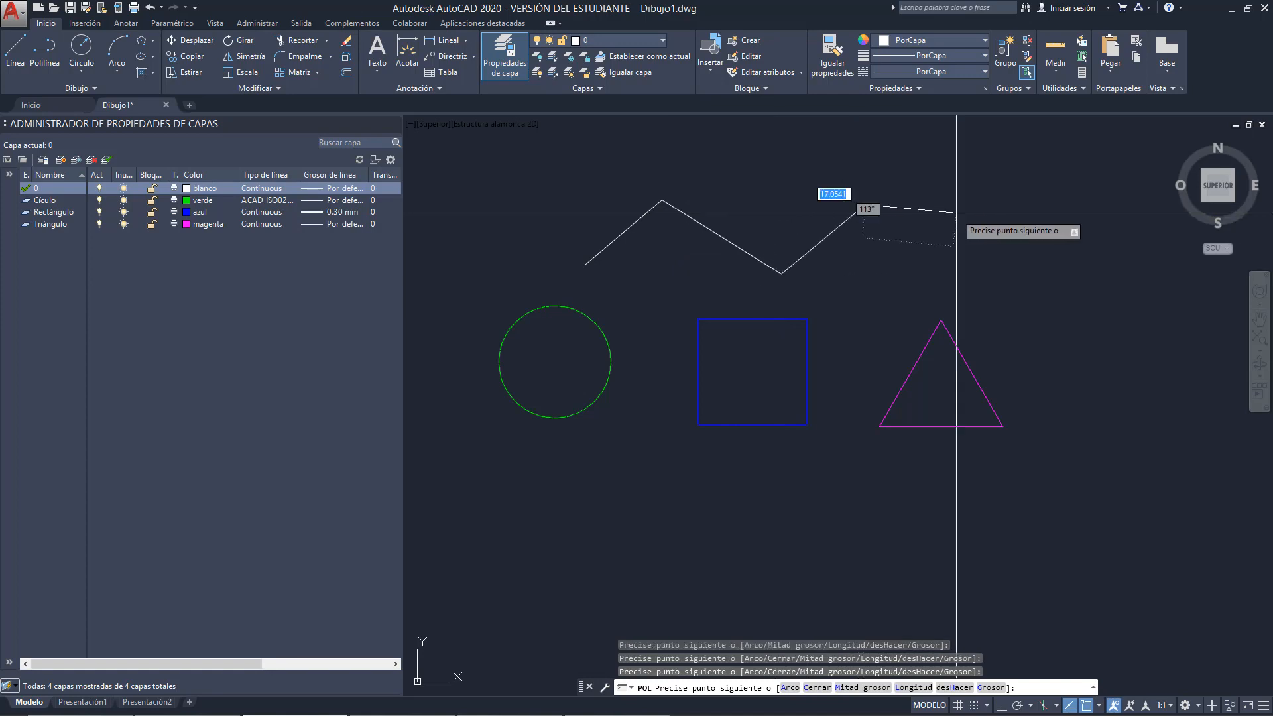
left_click(959, 213)
key("Escape")
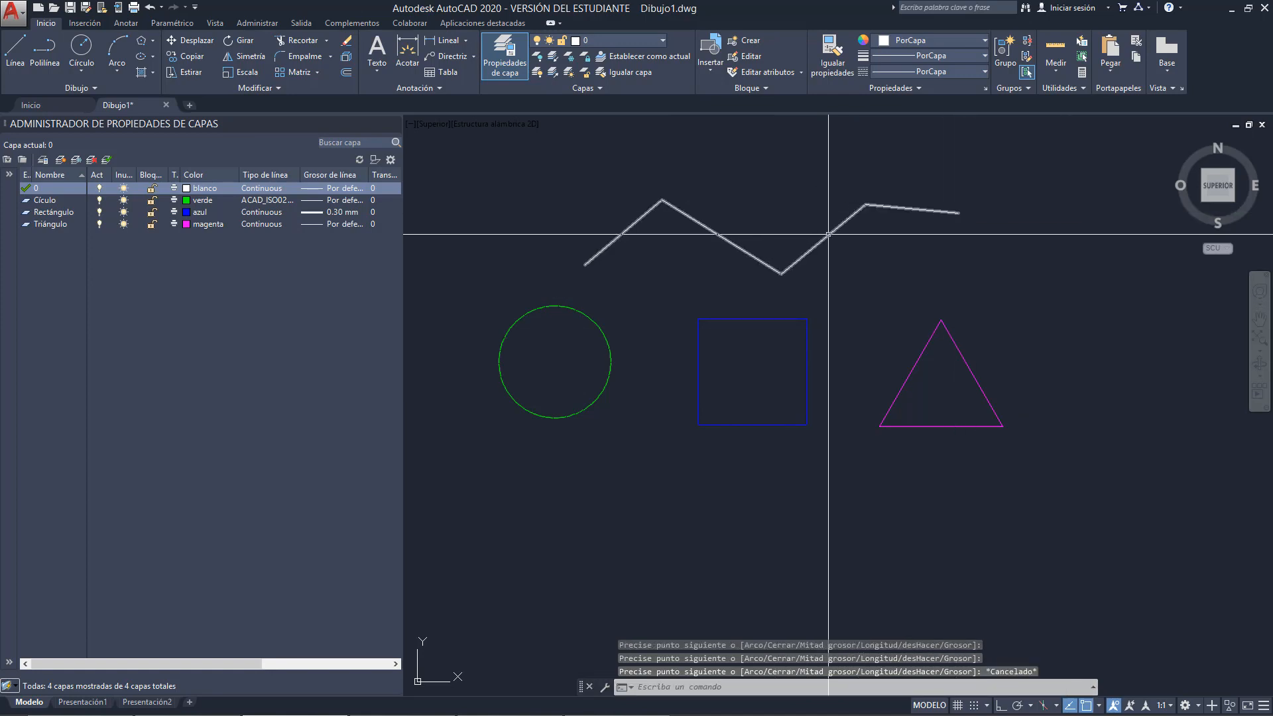
key("Escape")
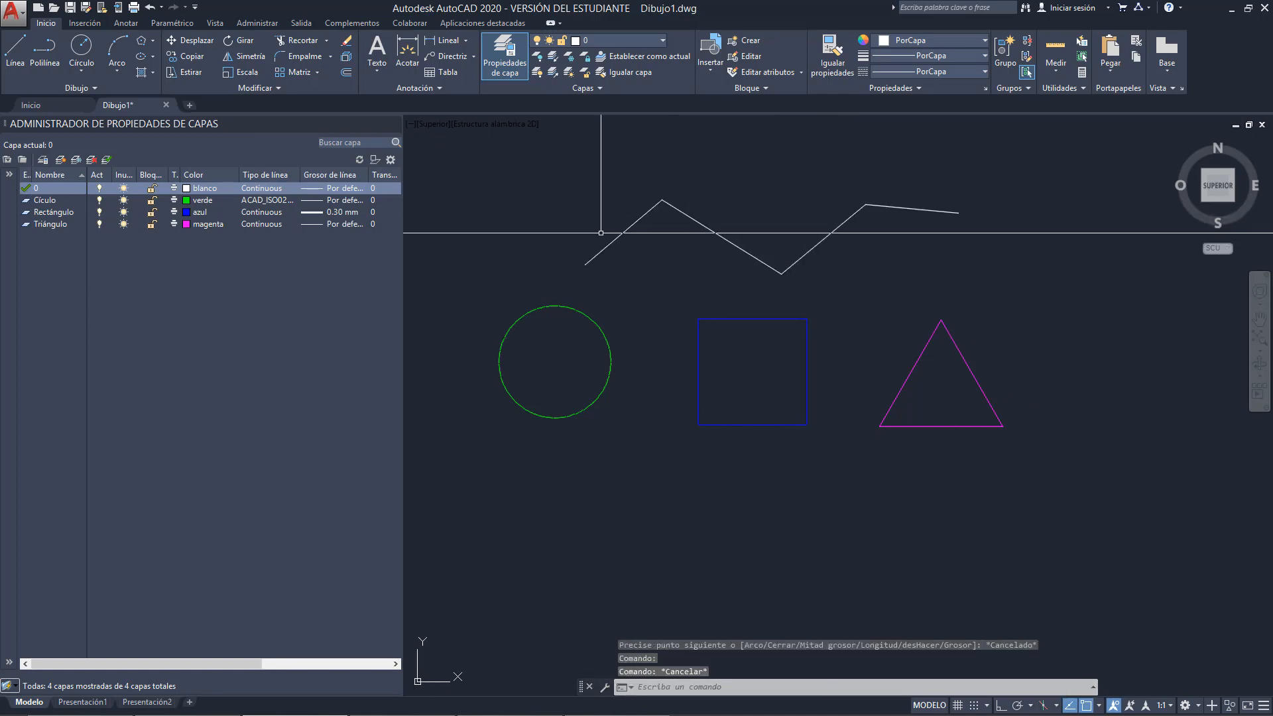
key("Escape")
Move the zigzag polyline to layer Cículo
left_click(754, 258)
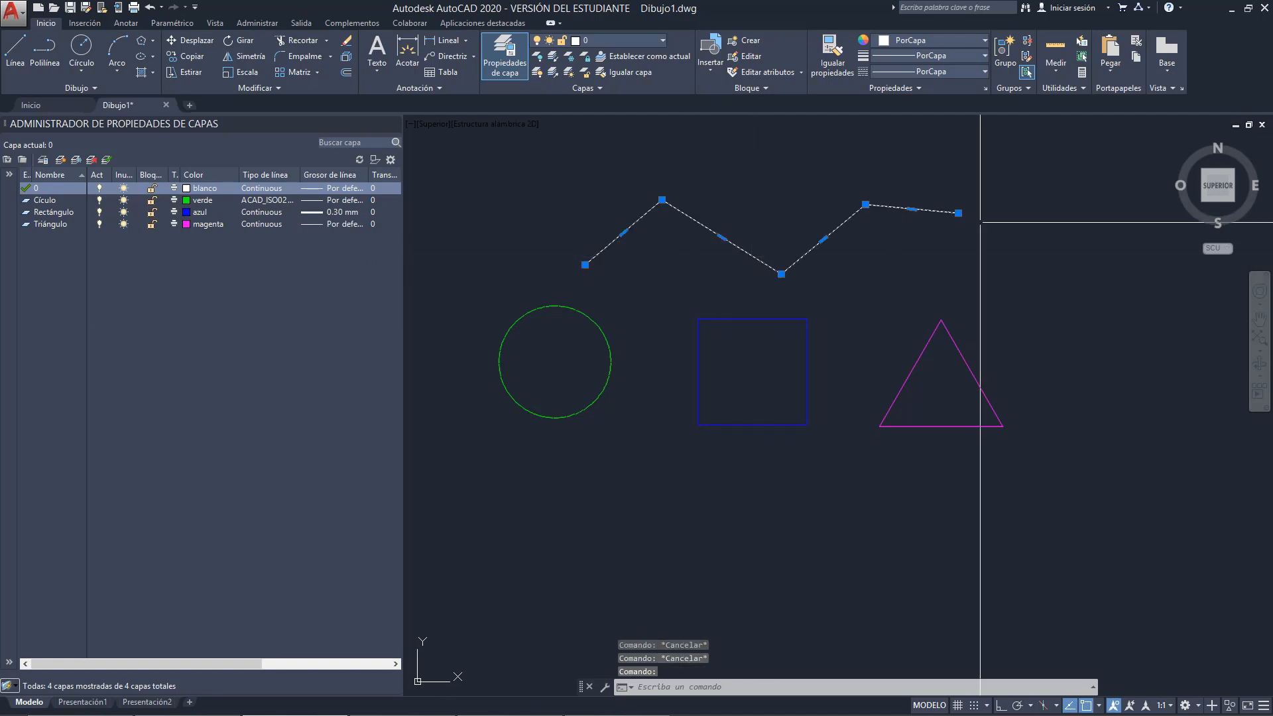
left_click(614, 41)
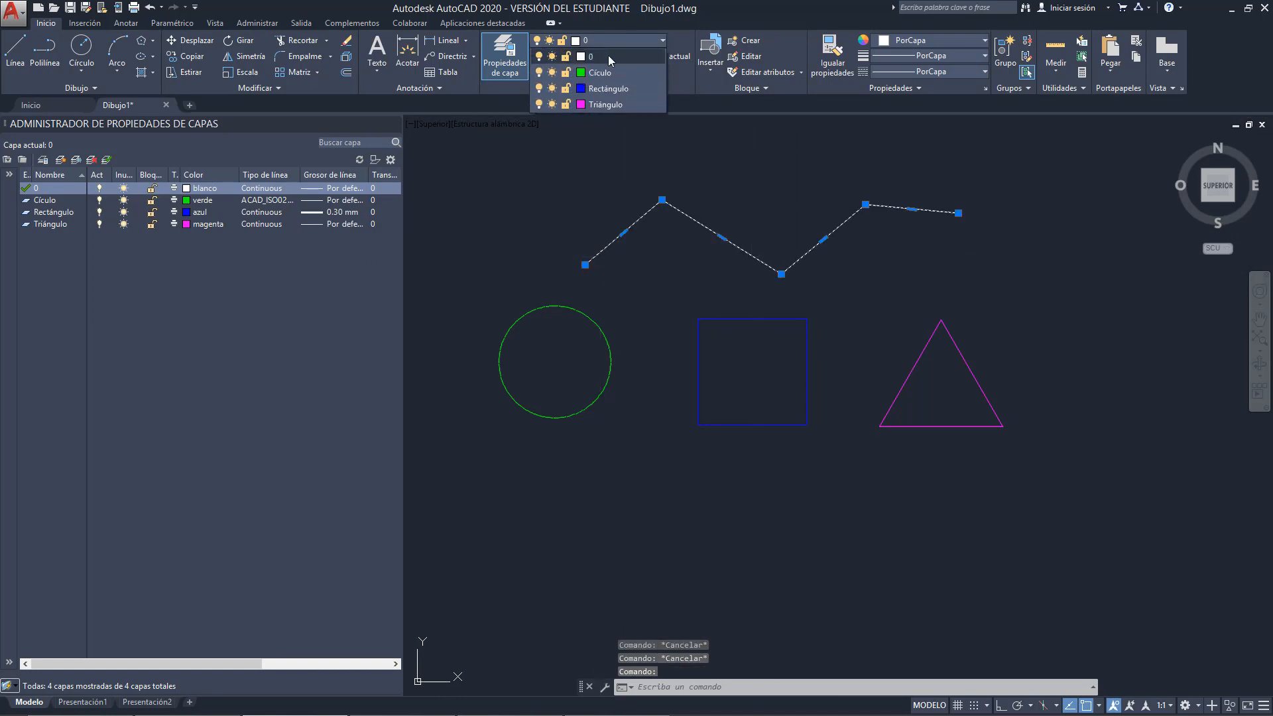
left_click(606, 74)
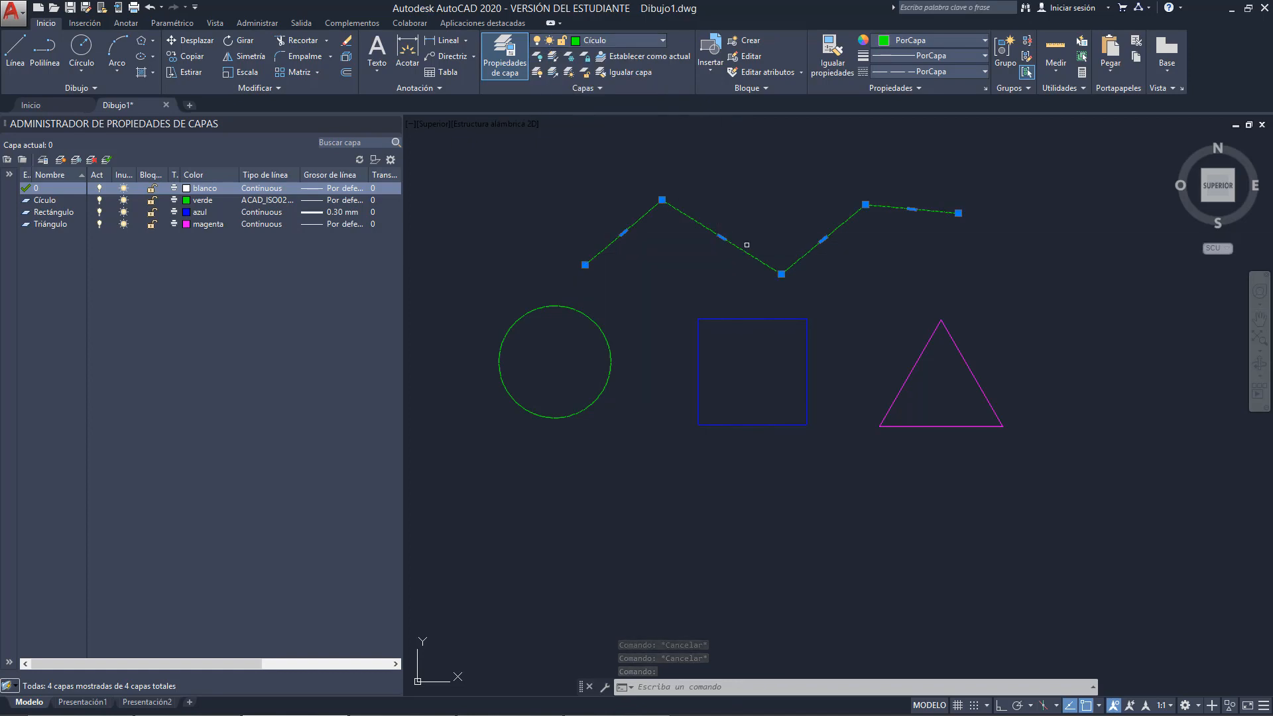
key("Escape")
middle_click_drag(904, 289, 905, 331)
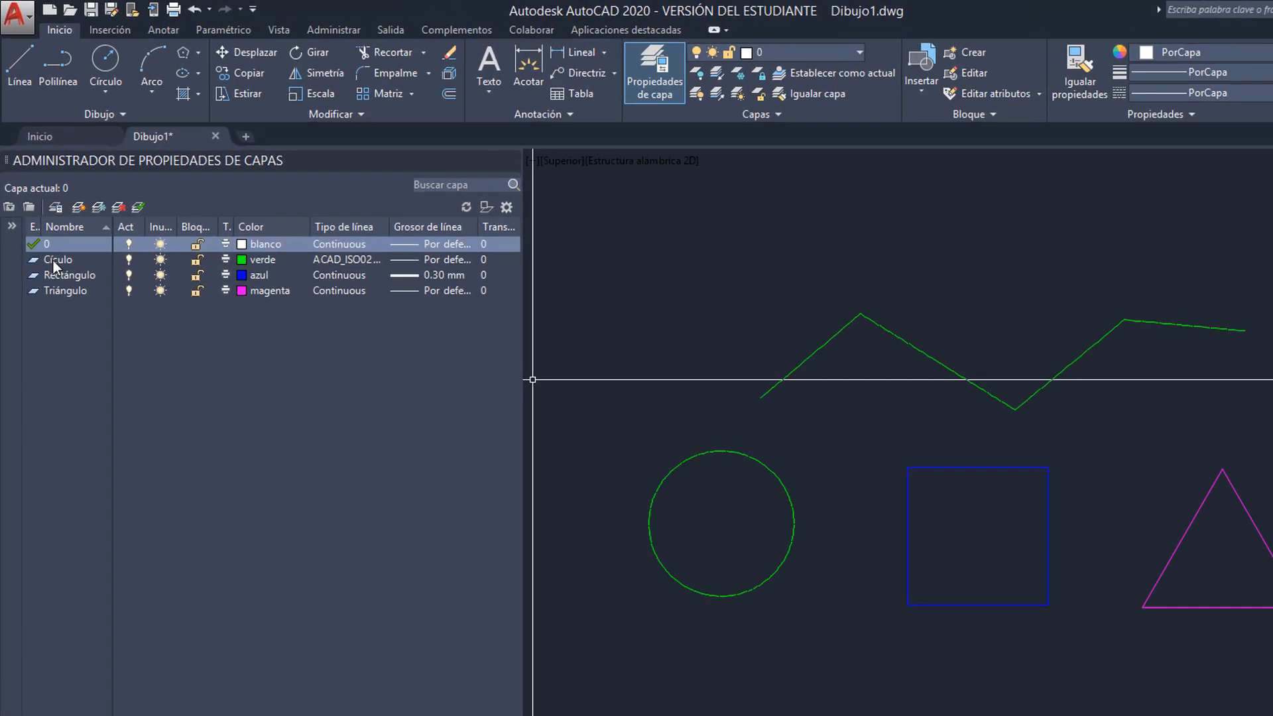
Make layer Cículo current and draw a three-point arc, open at the top, beside the triangle
double_click(57, 281)
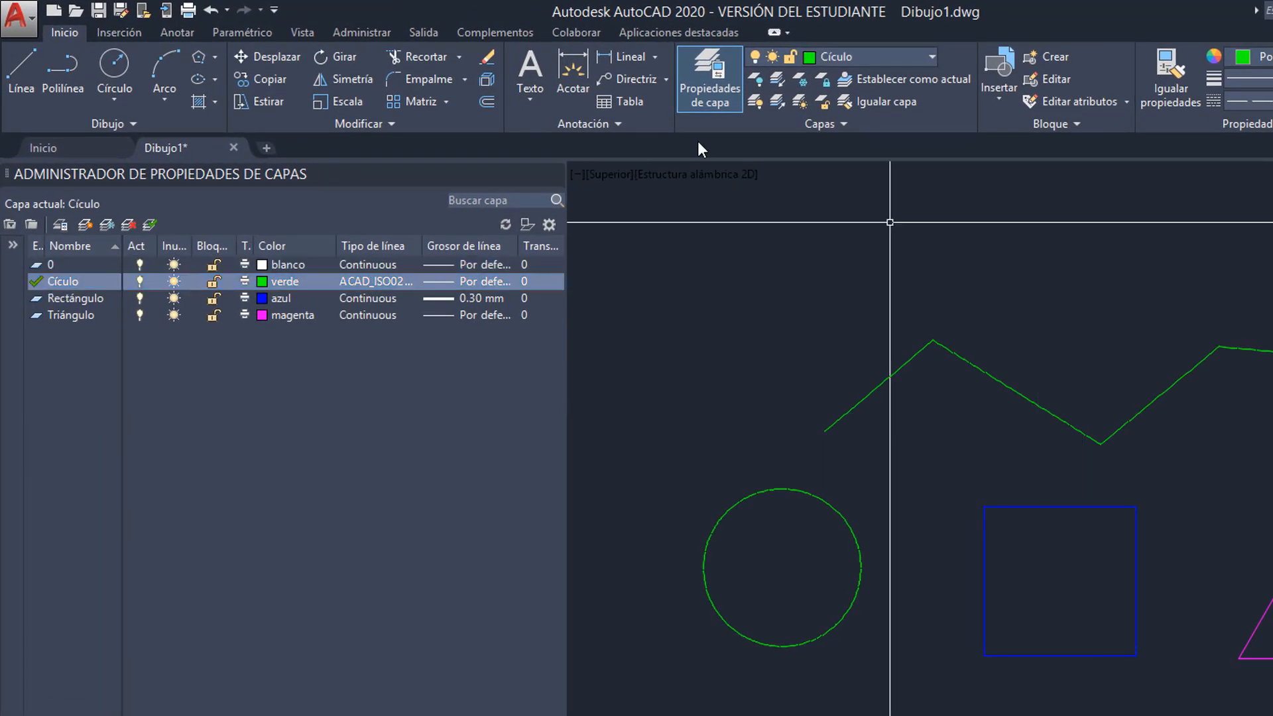
left_click(164, 72)
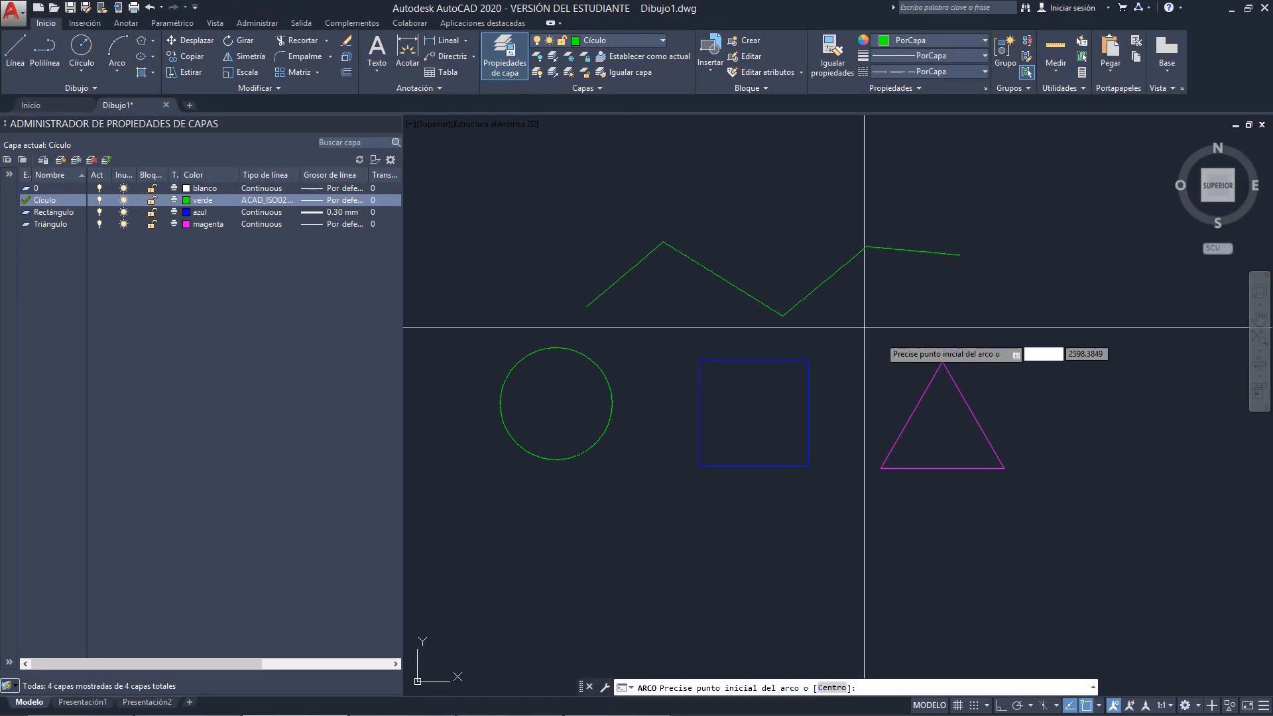
left_click(1034, 343)
left_click(1094, 443)
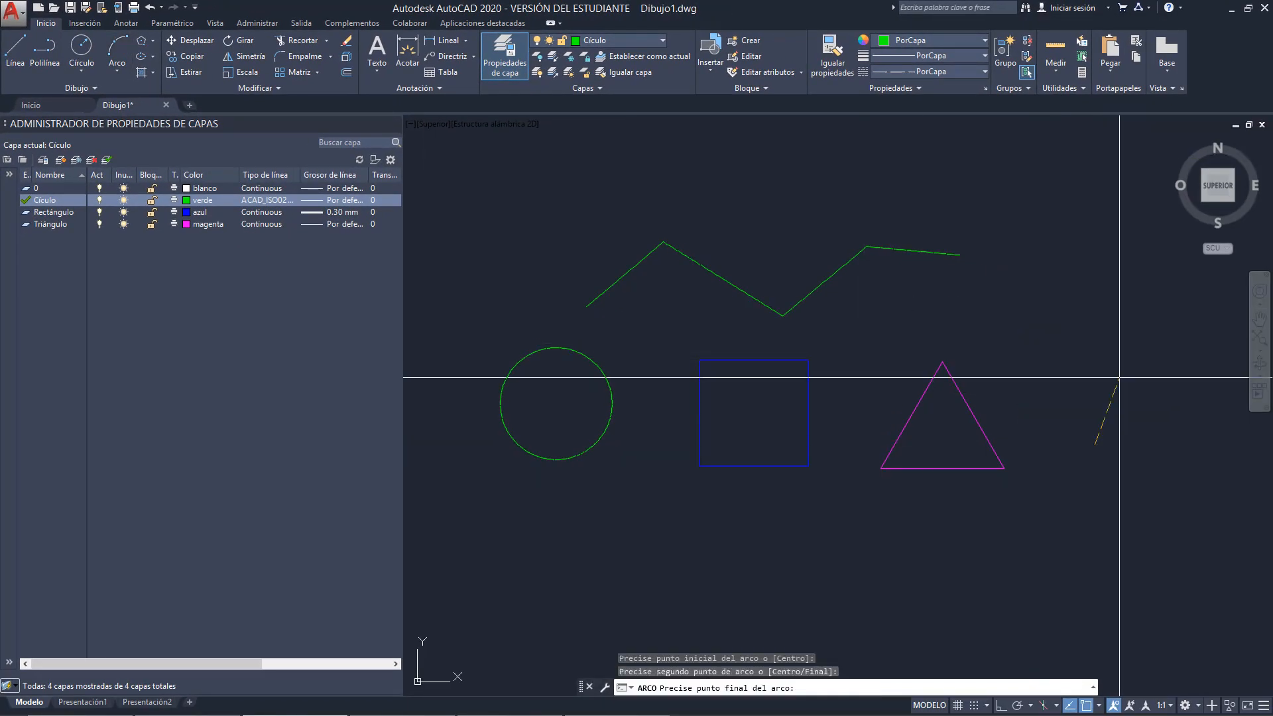
left_click(1123, 372)
Draw a second three-point arc curving downward below the square and triangle
key("Return")
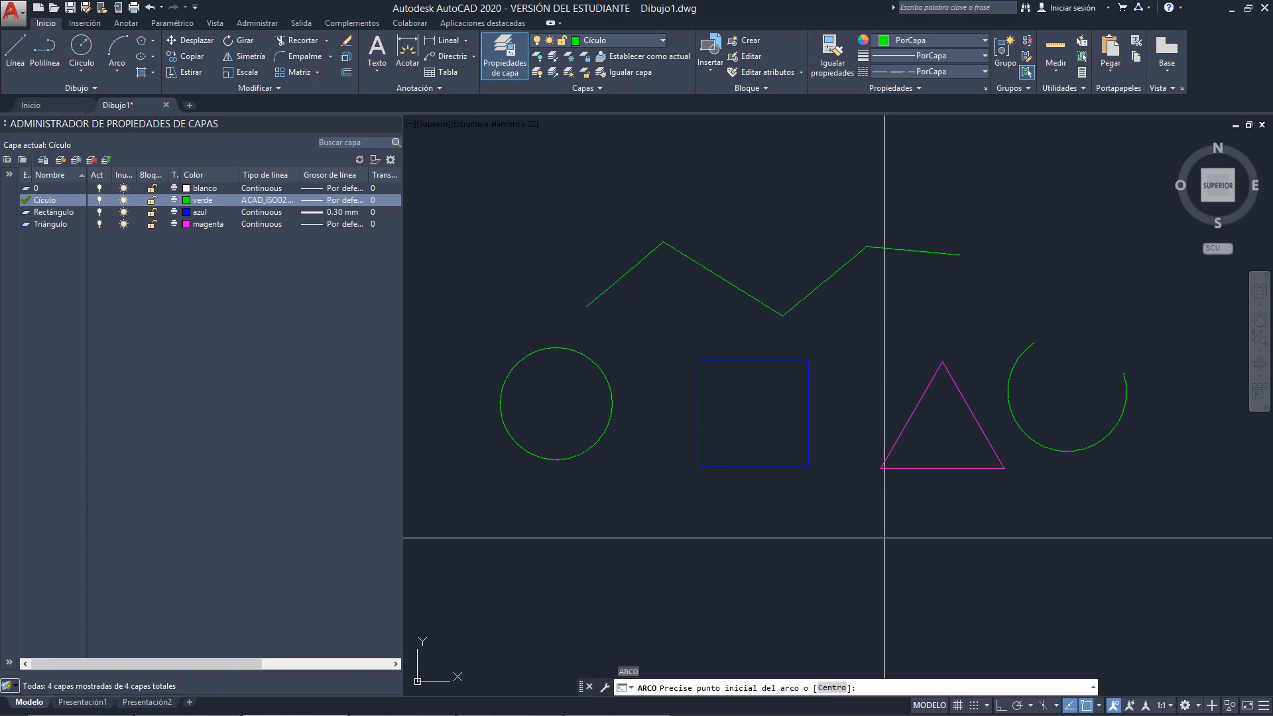
left_click(883, 539)
left_click(817, 588)
left_click(704, 532)
key("Escape")
middle_click_drag(1009, 492, 963, 468)
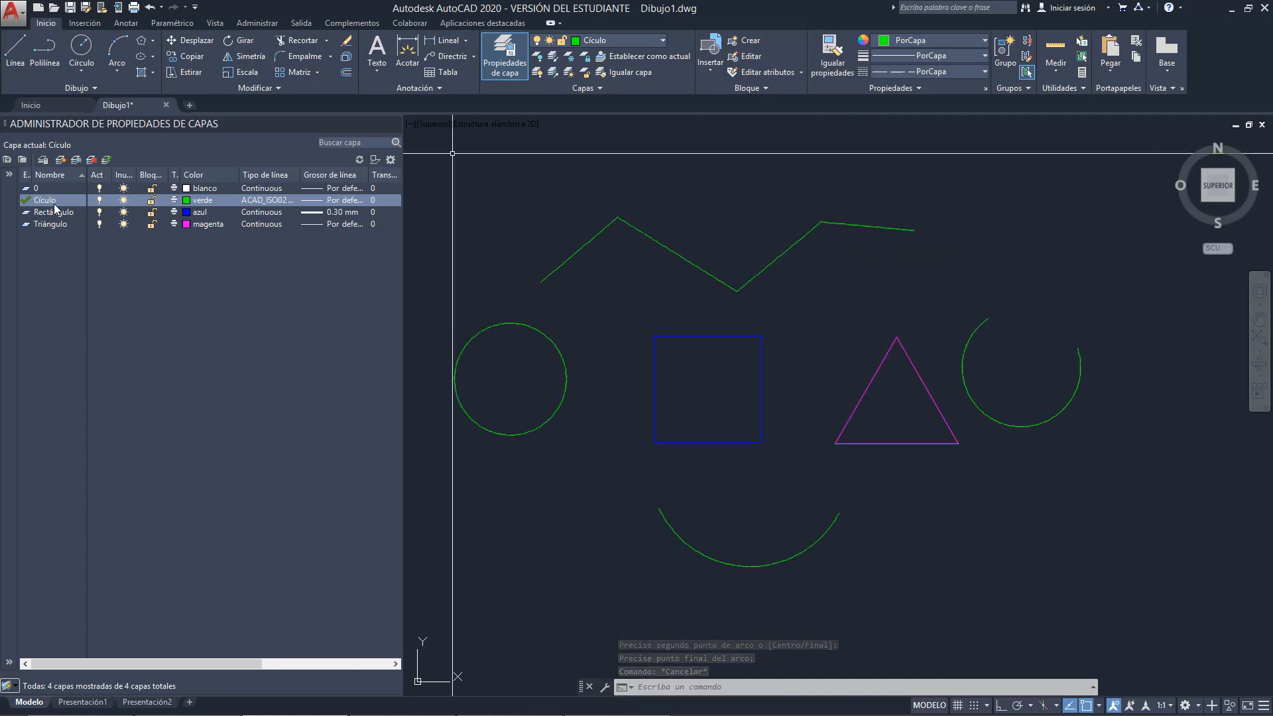
Make layer 0 current, and move the circle and the arc below the square to layer Triángulo
double_click(23, 188)
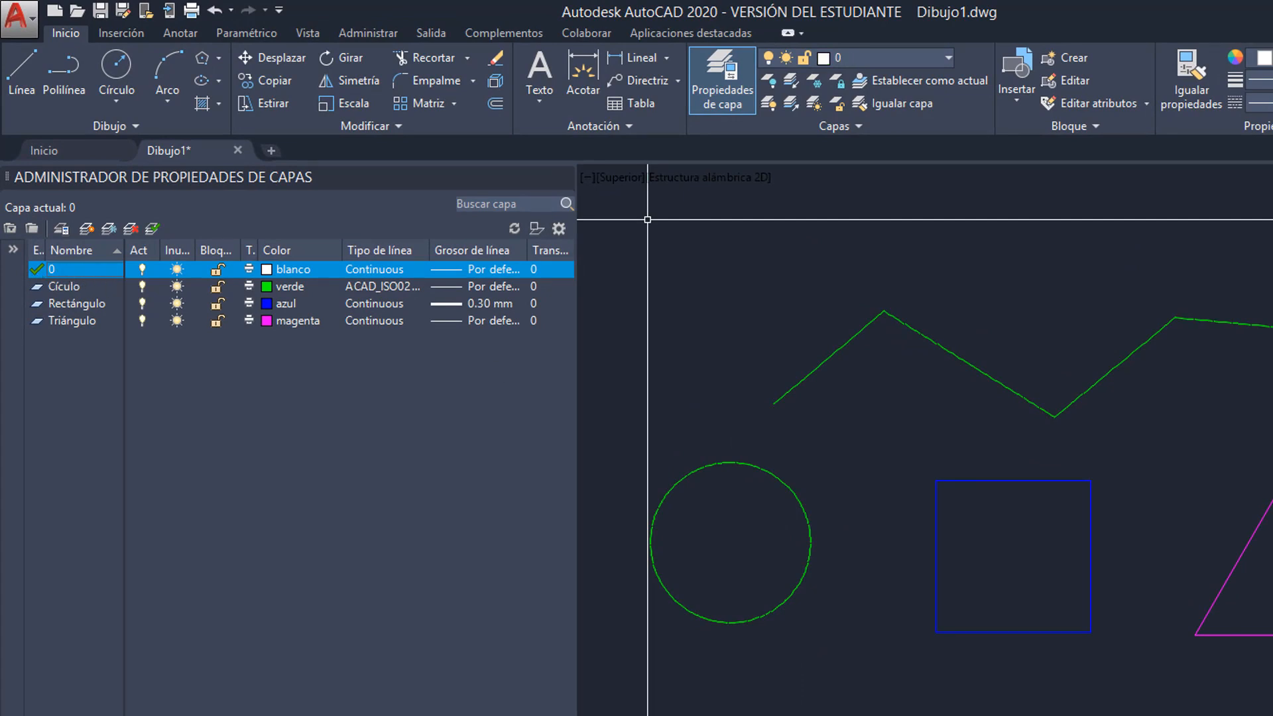
scroll(959, 464, "down", 3)
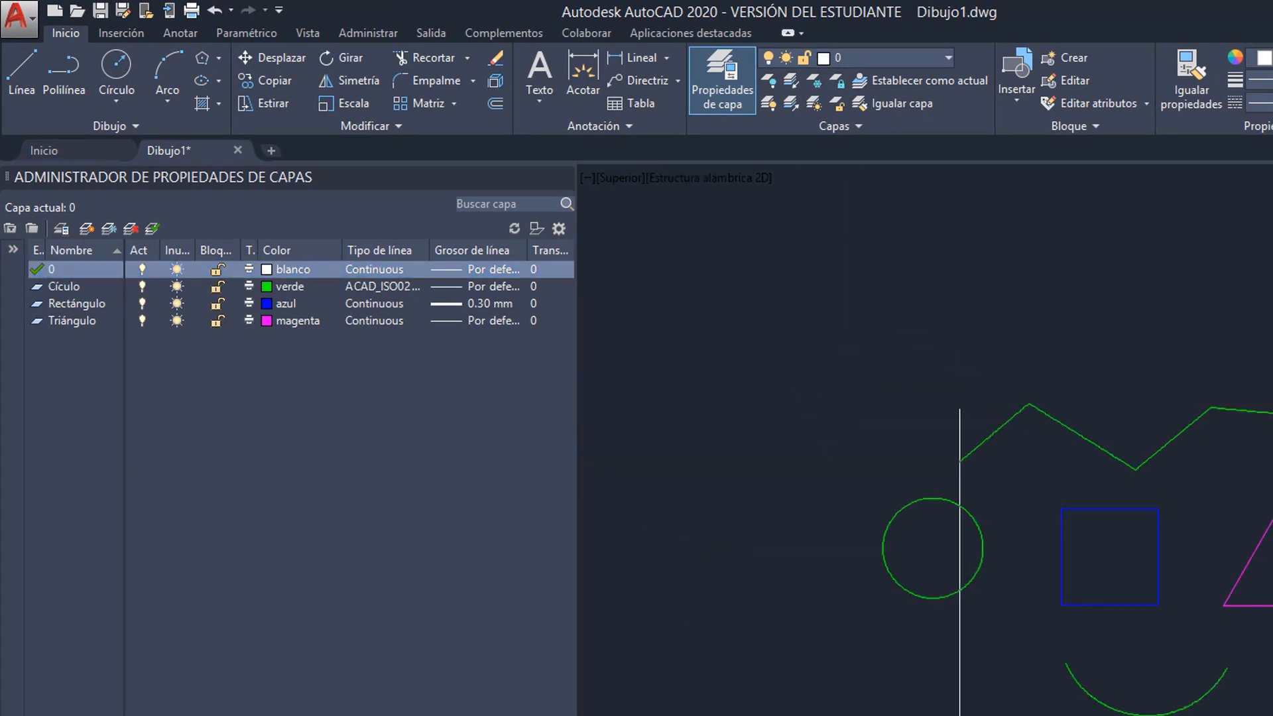
left_click(1088, 715)
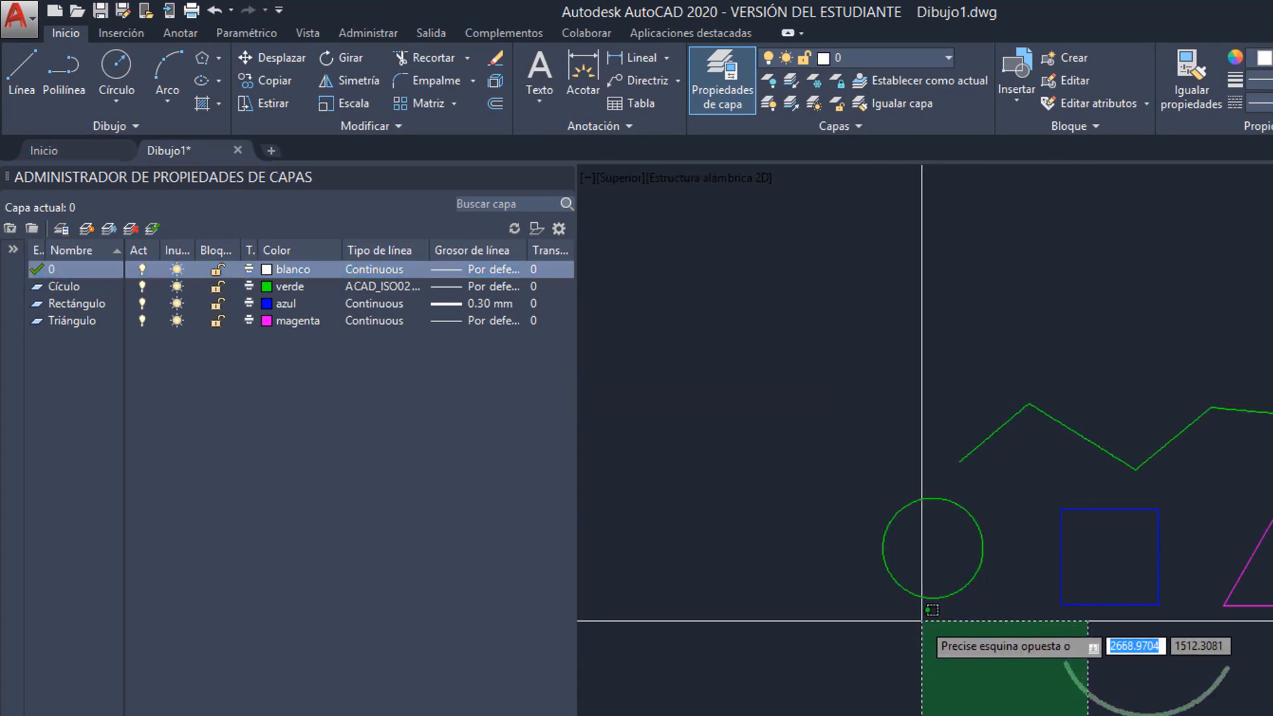
left_click(921, 621)
left_click(1110, 575)
left_click(926, 509)
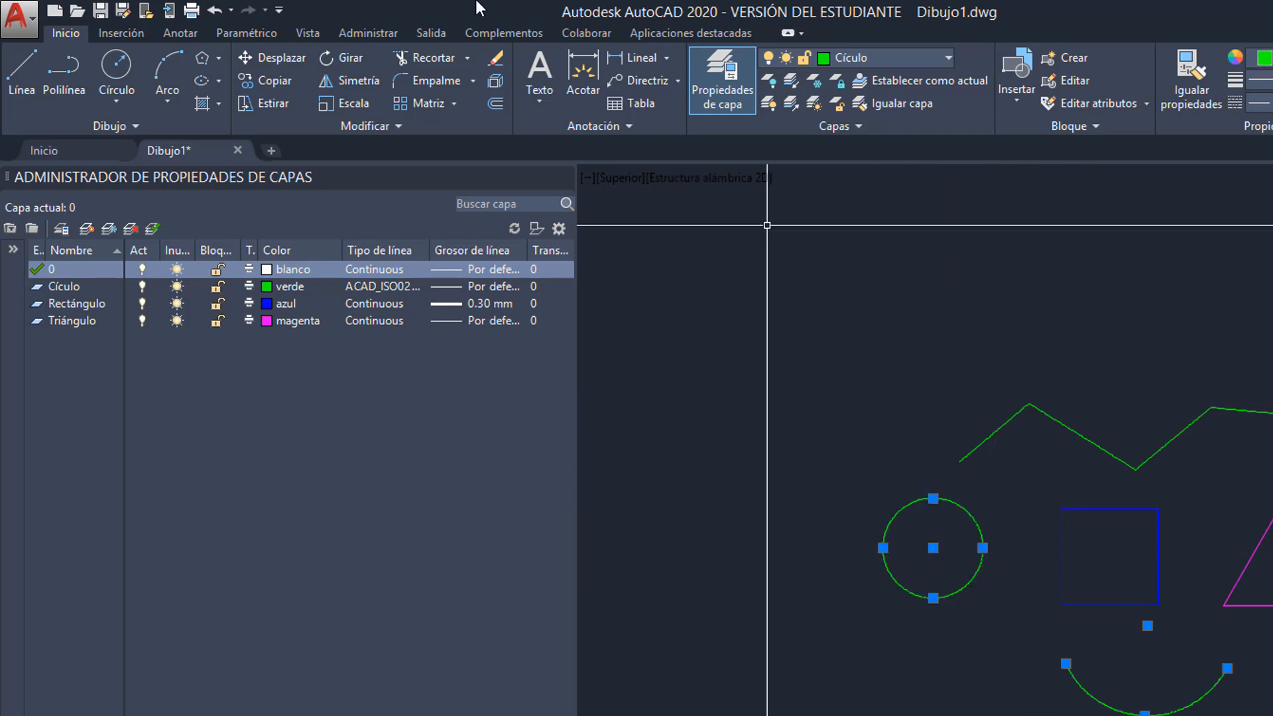
left_click(856, 64)
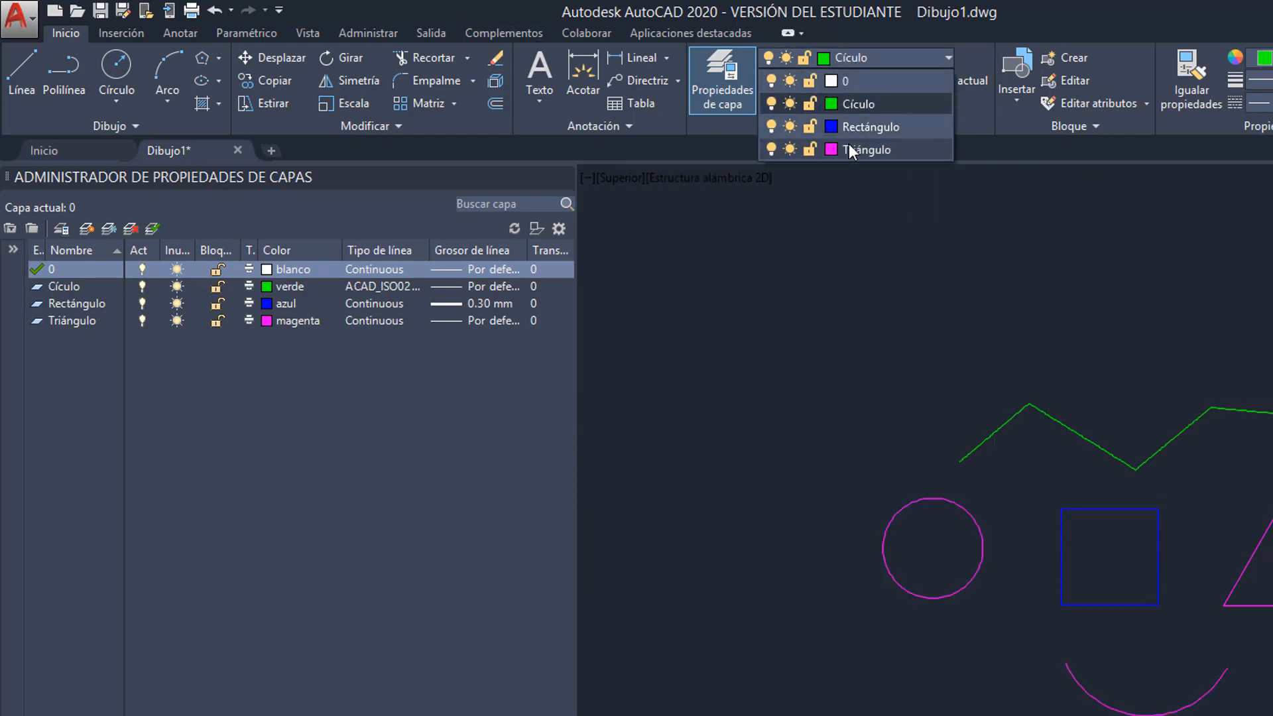
left_click(849, 144)
middle_click_drag(1201, 647, 1122, 696)
key("Escape")
scroll(1190, 707, "up", 2)
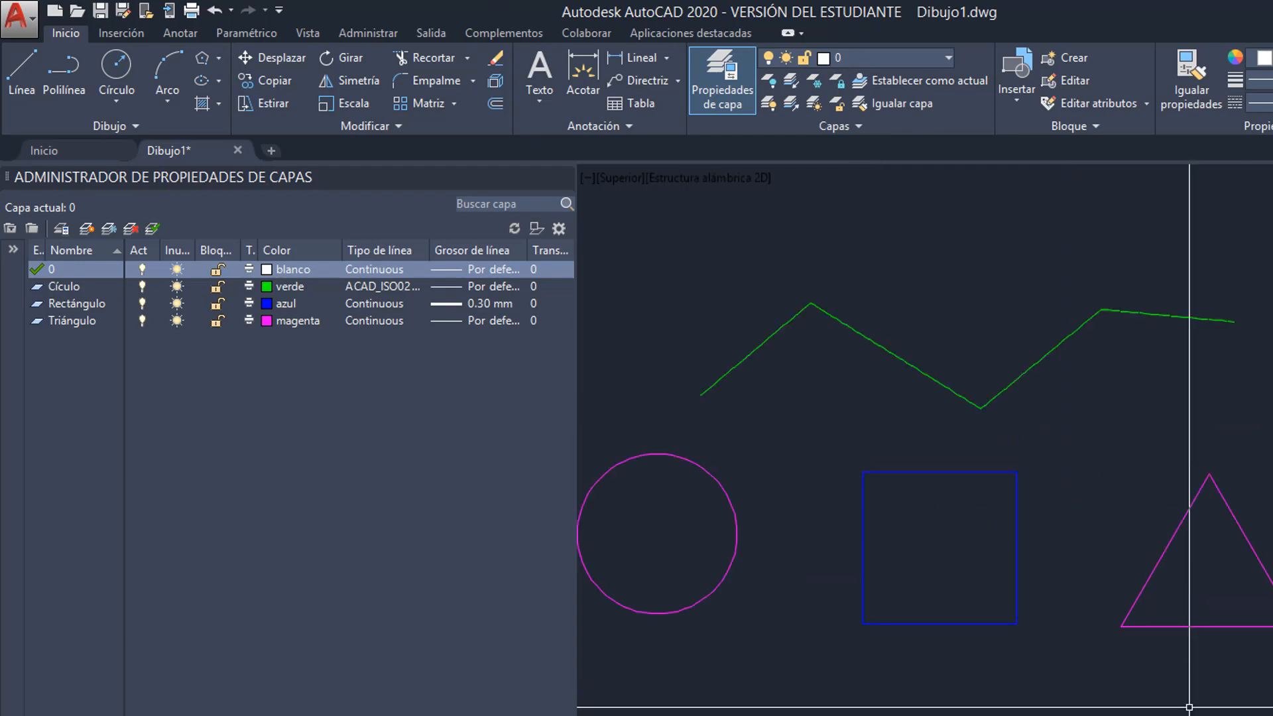
middle_click_drag(1073, 647, 1190, 666)
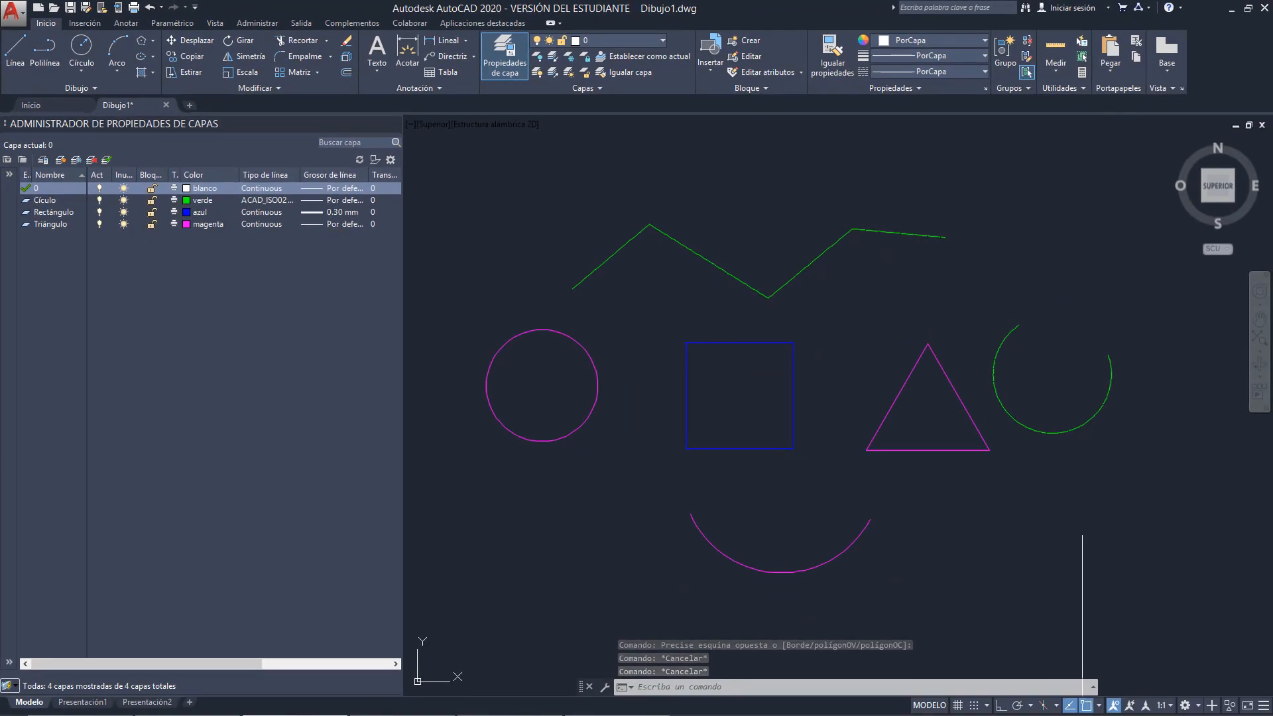
middle_click_drag(856, 383, 816, 371)
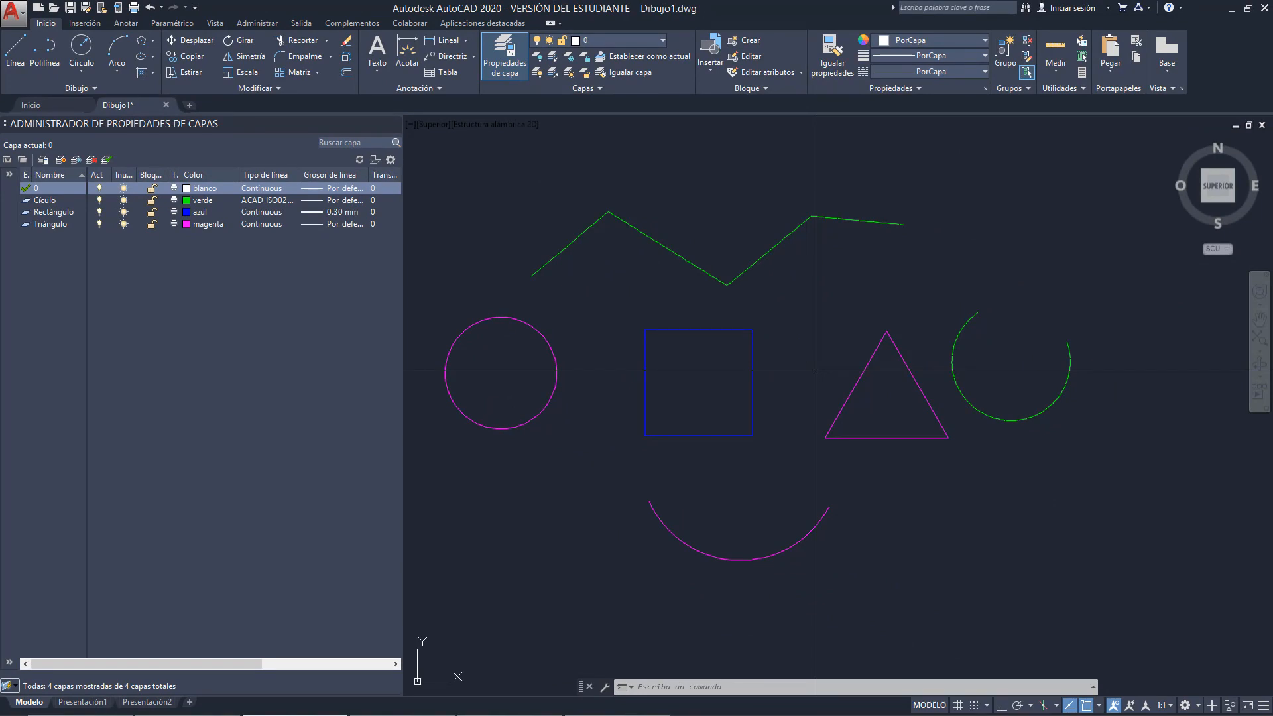
middle_click_drag(706, 267, 713, 302)
scroll(531, 347, "down", 2)
middle_click_drag(820, 249, 866, 242)
mouse_move(804, 333)
middle_mouse_down()
mouse_move(889, 340)
mouse_move(769, 344)
middle_mouse_up()
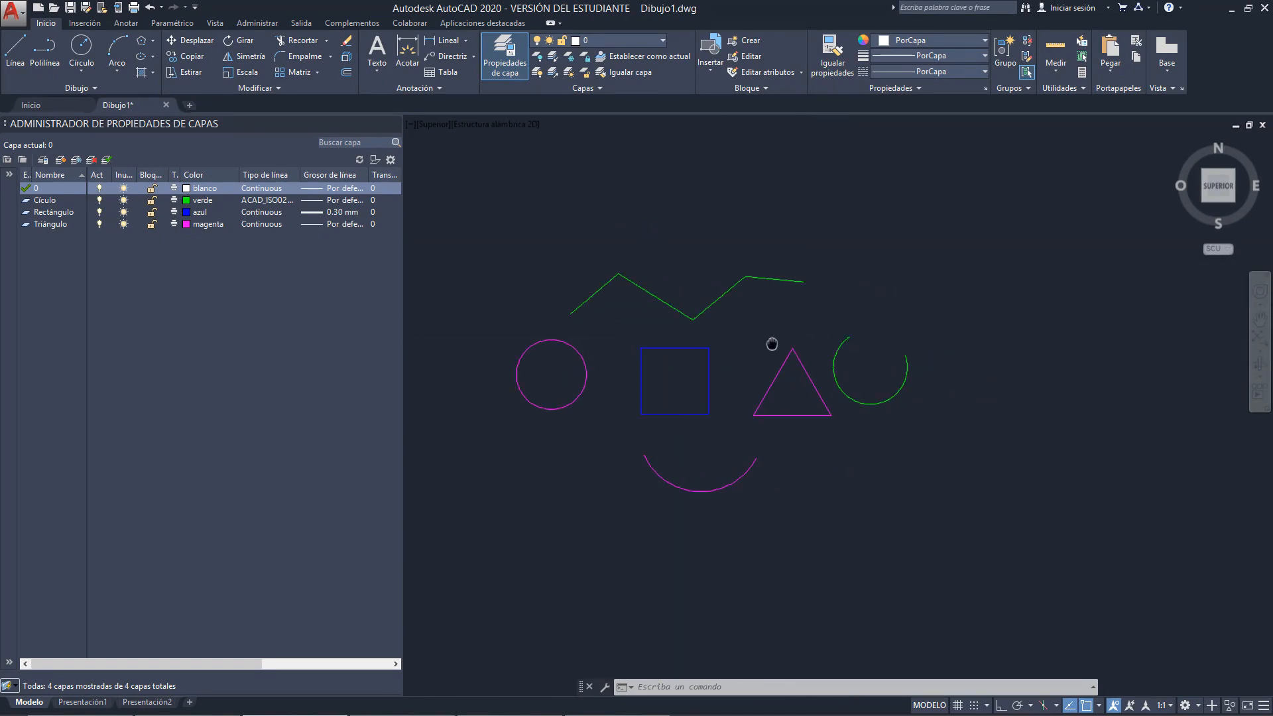
scroll(597, 321, "up", 2)
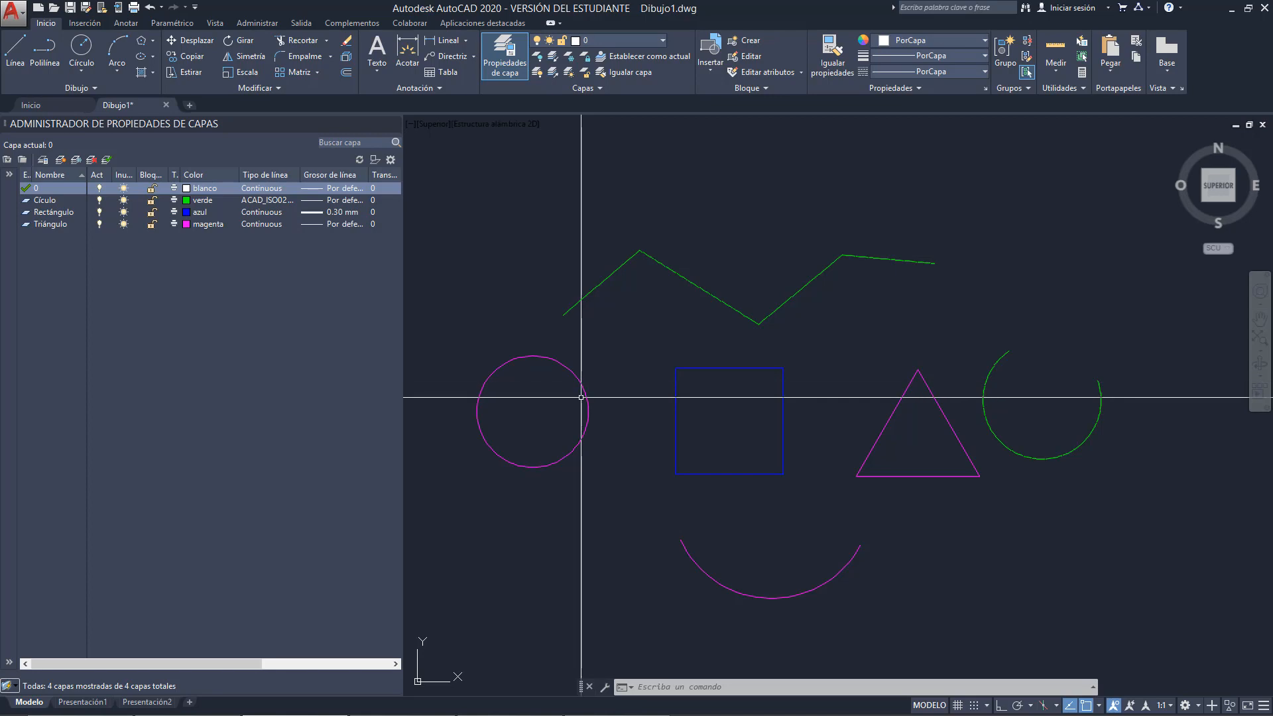
middle_click_drag(653, 420, 604, 422)
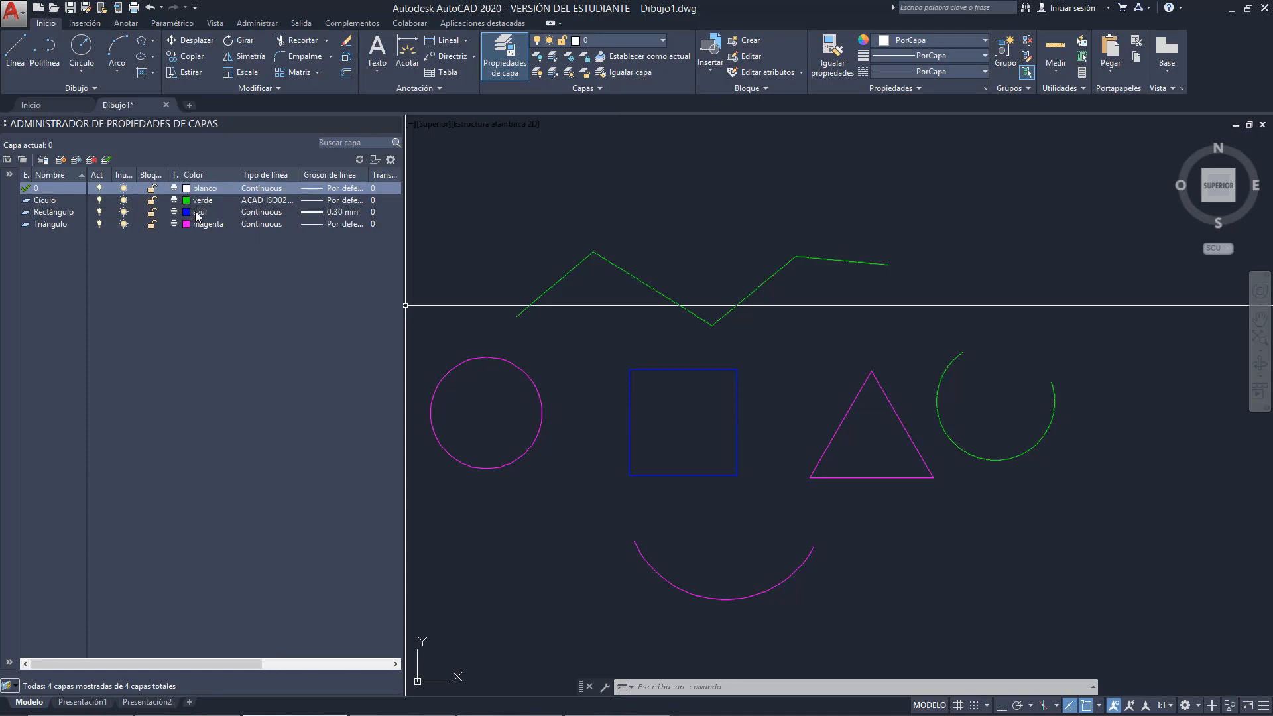
middle_click_drag(763, 379, 836, 355)
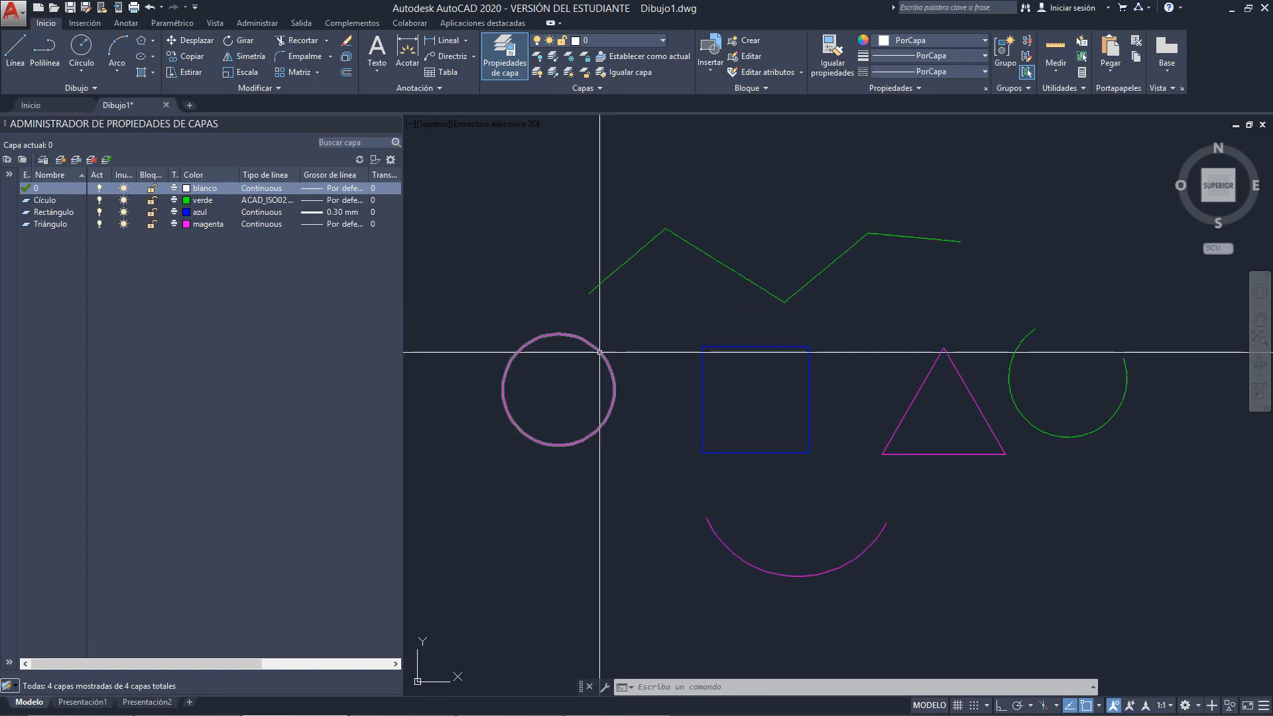
middle_click_drag(667, 433, 596, 435)
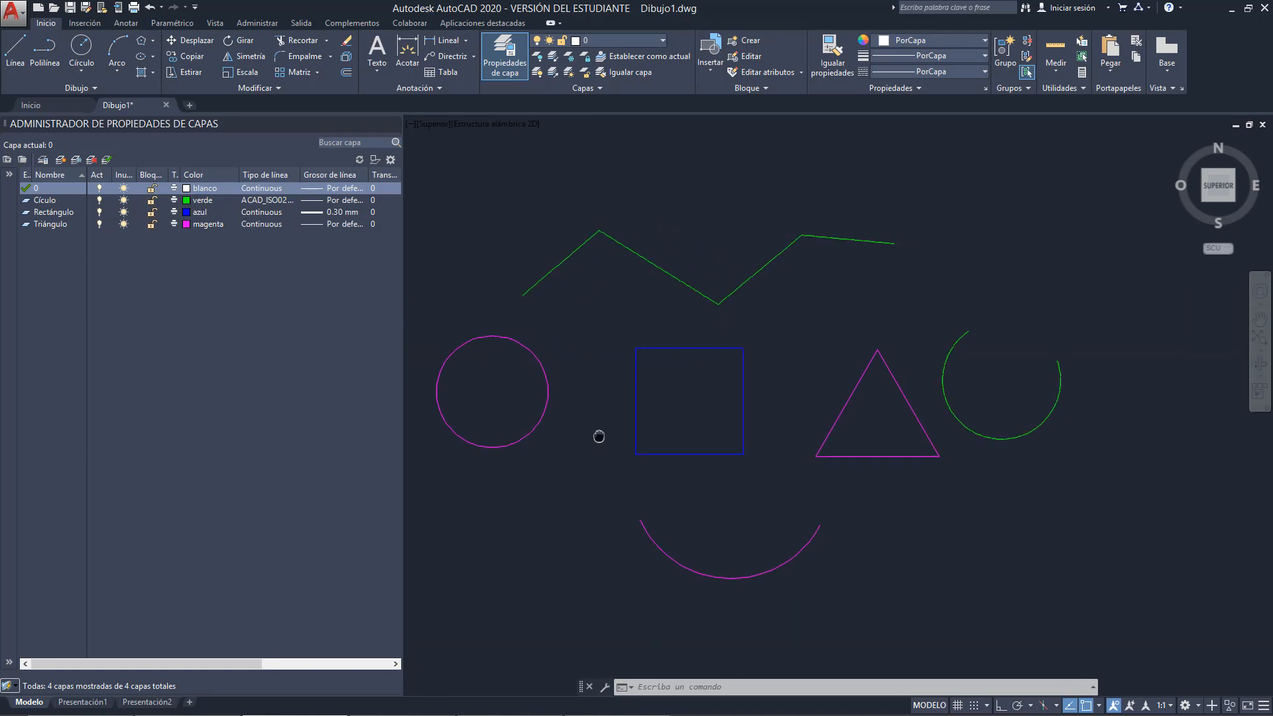
middle_click_drag(547, 392, 616, 402)
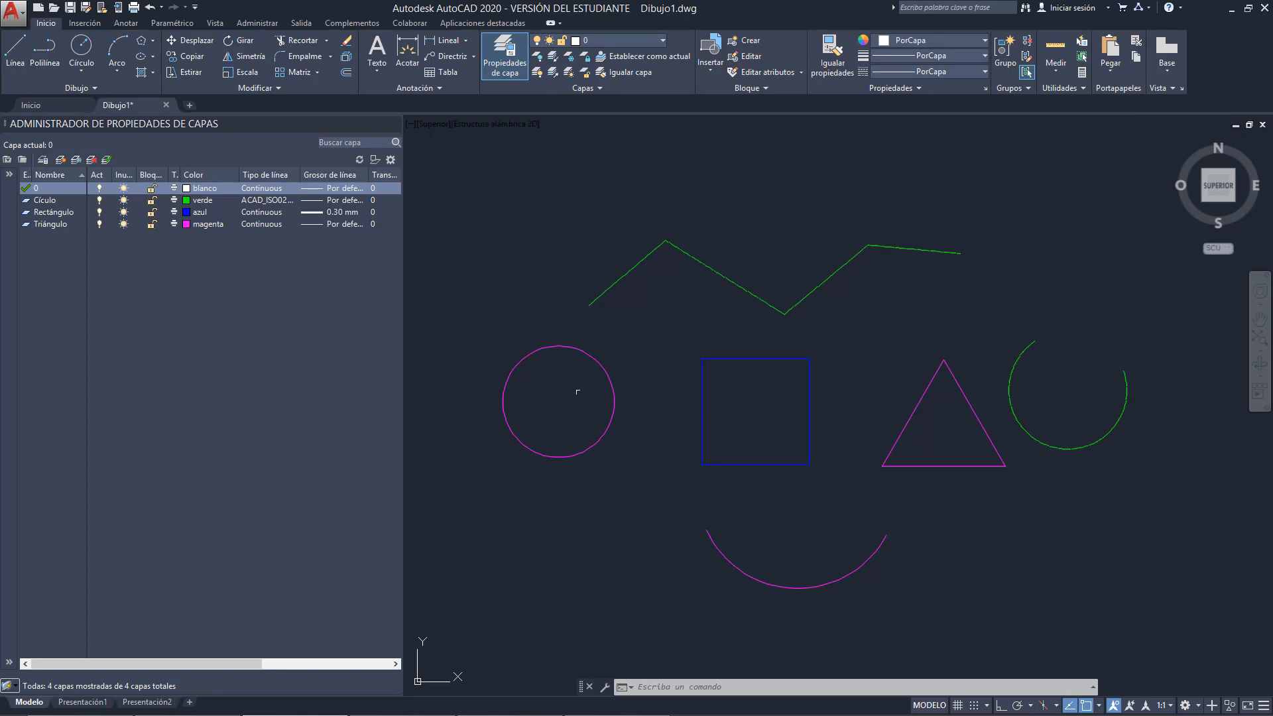
middle_click_drag(866, 352, 856, 352)
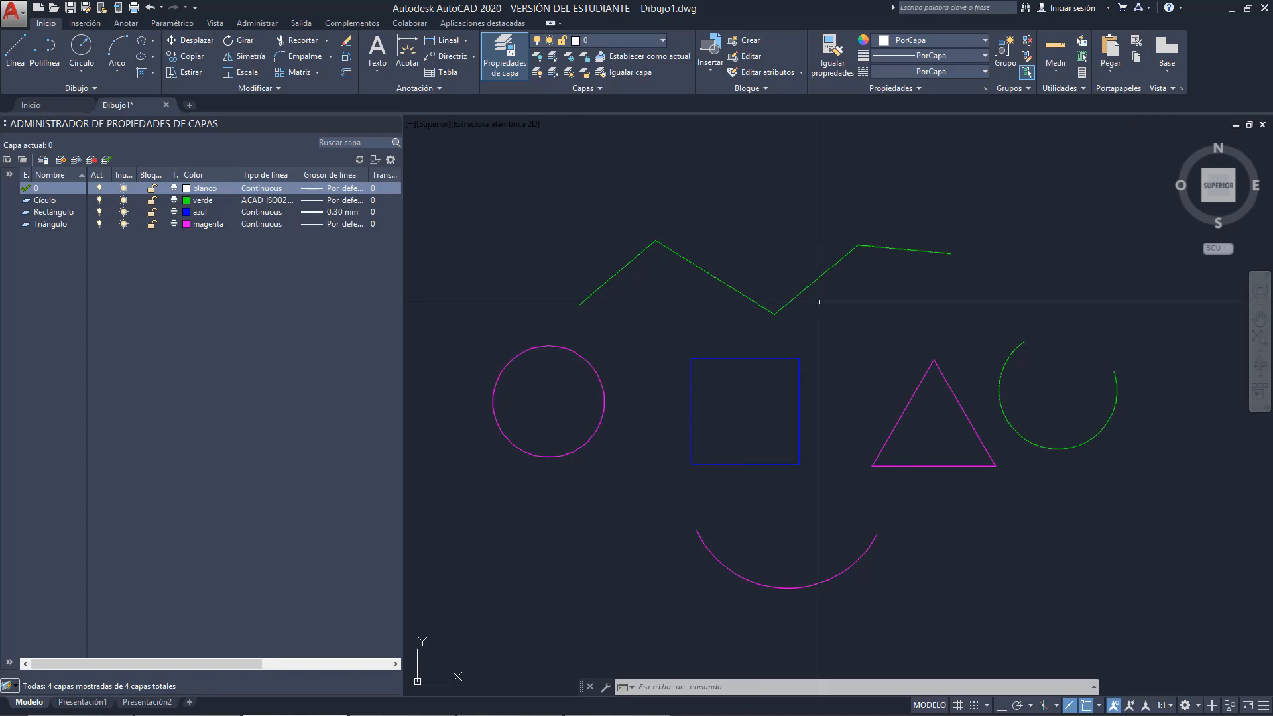
mouse_move(802, 415)
middle_mouse_down()
mouse_move(802, 395)
mouse_move(773, 405)
middle_mouse_up()
mouse_move(1060, 260)
middle_mouse_down()
mouse_move(1008, 287)
mouse_move(1001, 274)
middle_mouse_up()
middle_click_drag(604, 422, 671, 415)
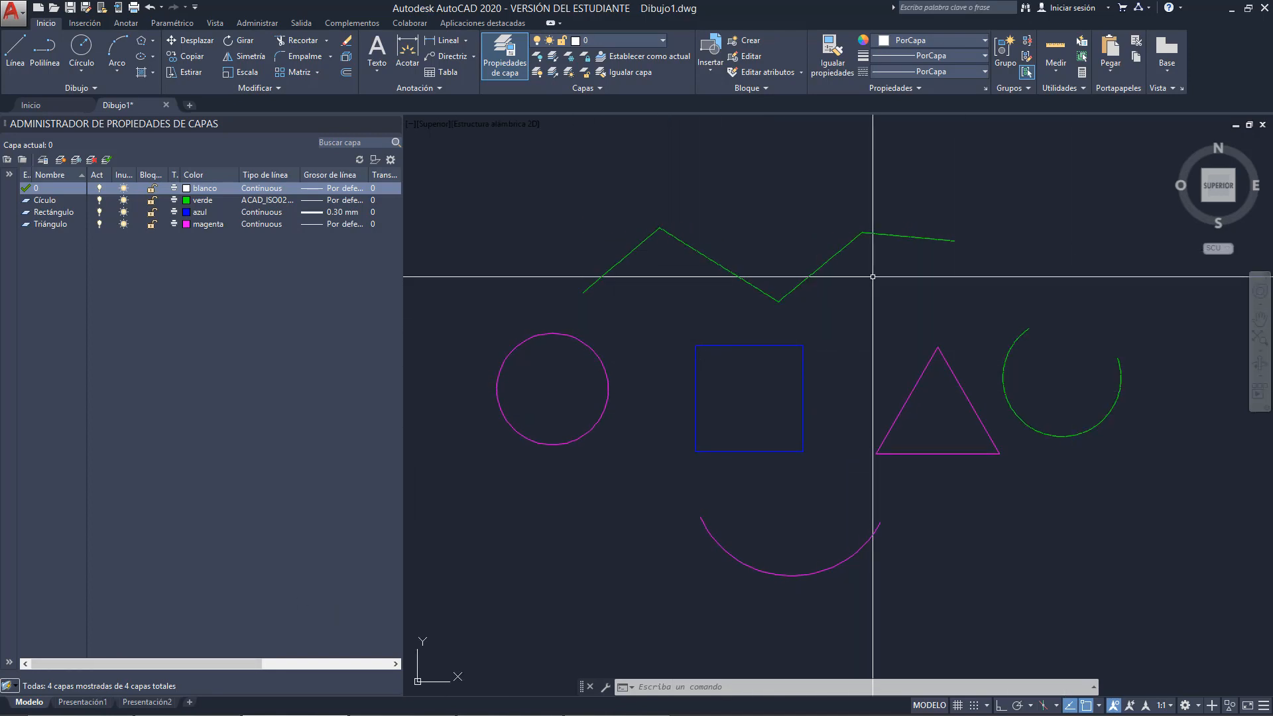
middle_click_drag(730, 280, 745, 278)
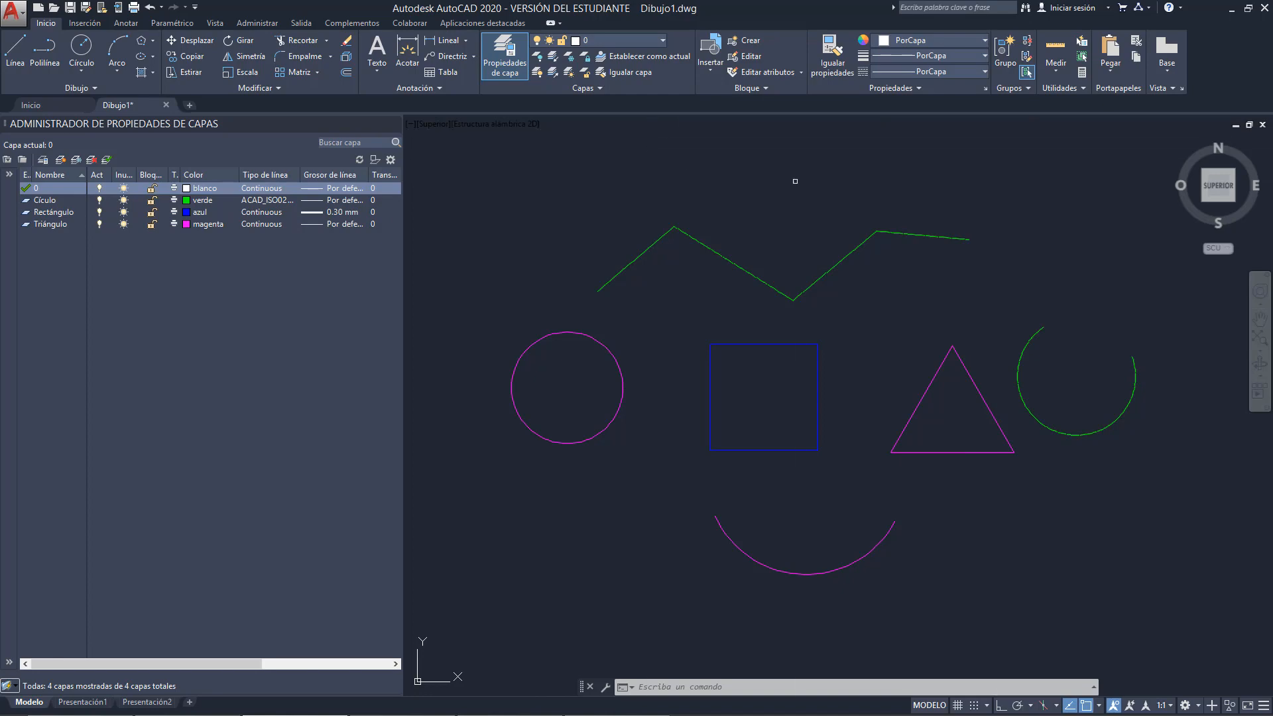
middle_click_drag(798, 179, 765, 182)
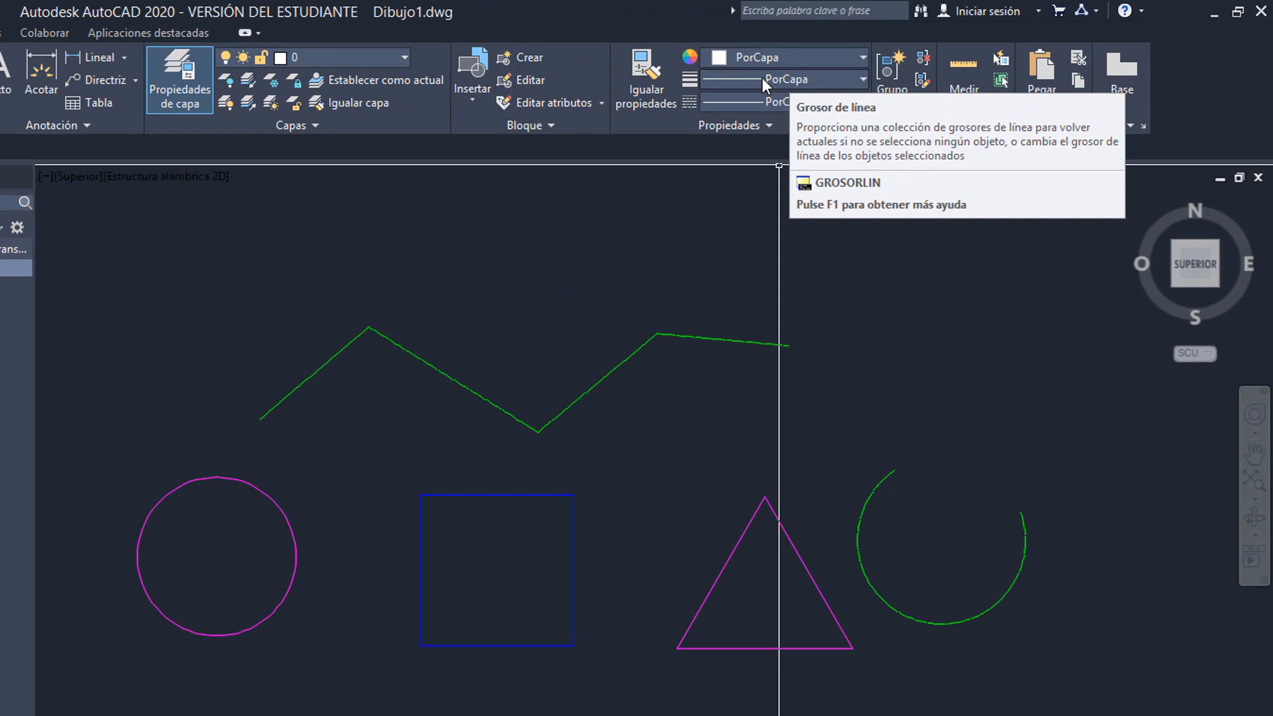
Turn on lineweight display in the drawing's lineweight settings and apply it
left_click(763, 78)
scroll(752, 331, "down", 1)
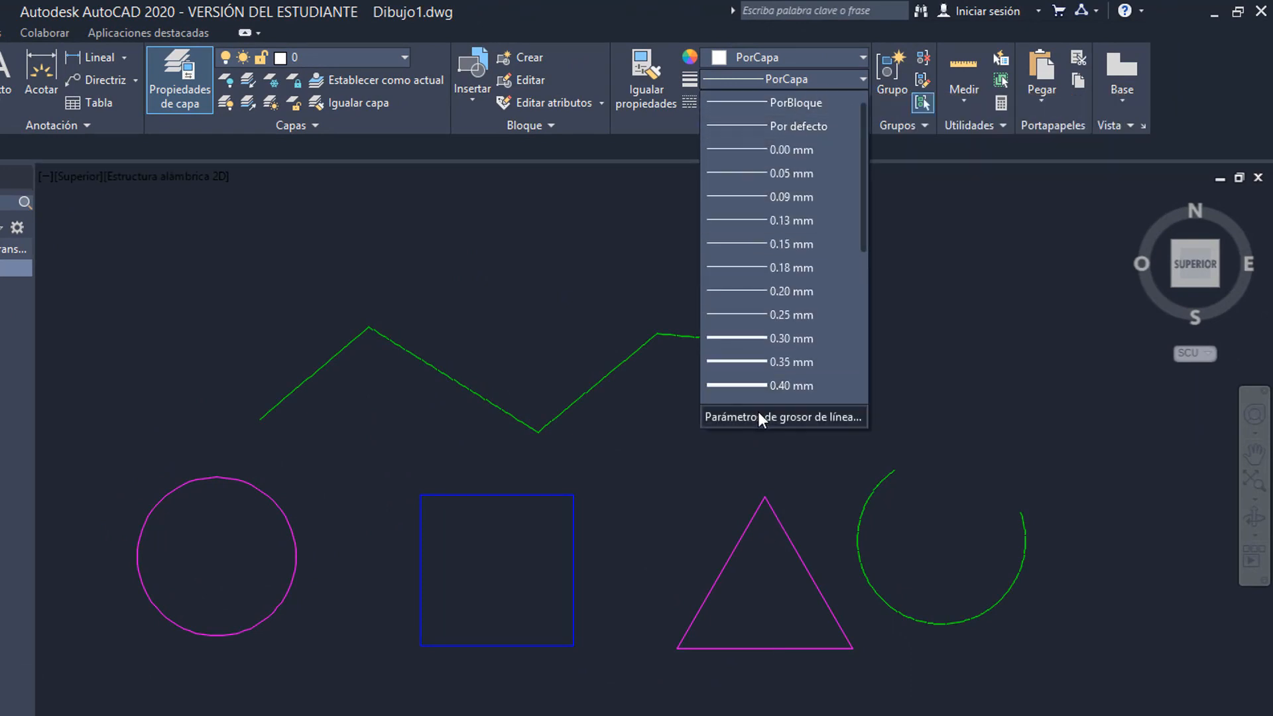
left_click(761, 414)
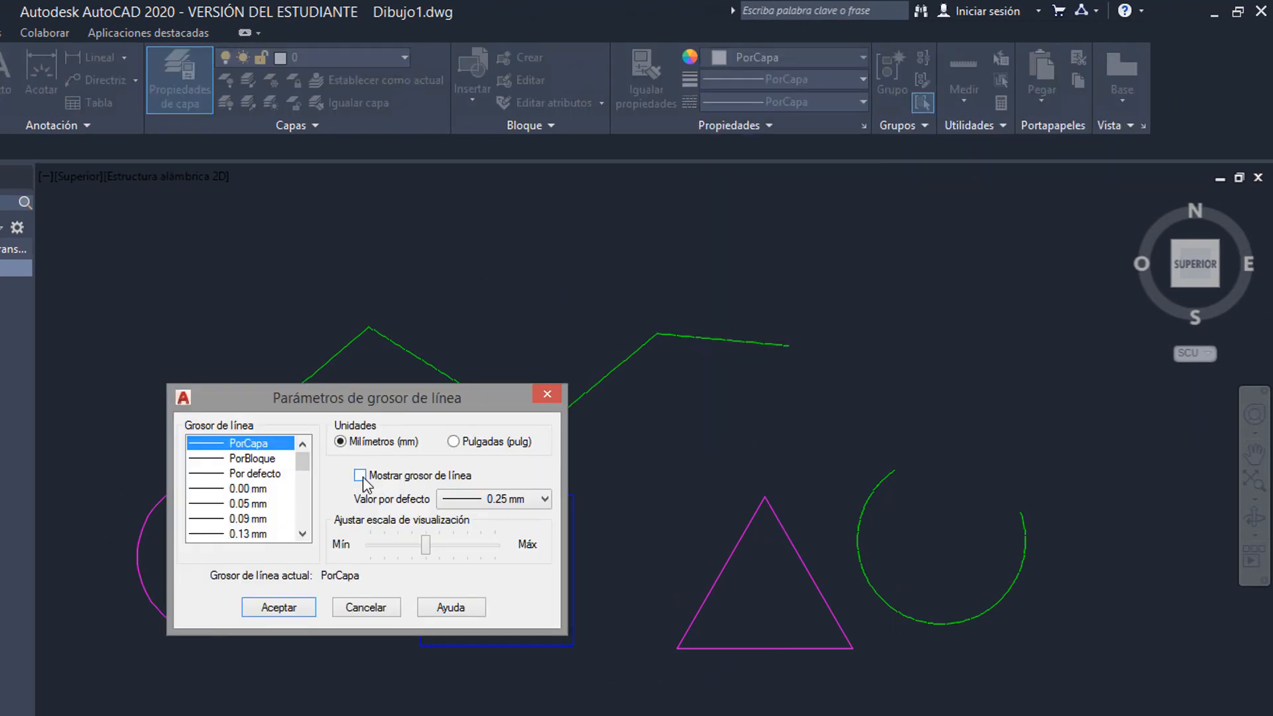
left_click(360, 475)
left_click(307, 614)
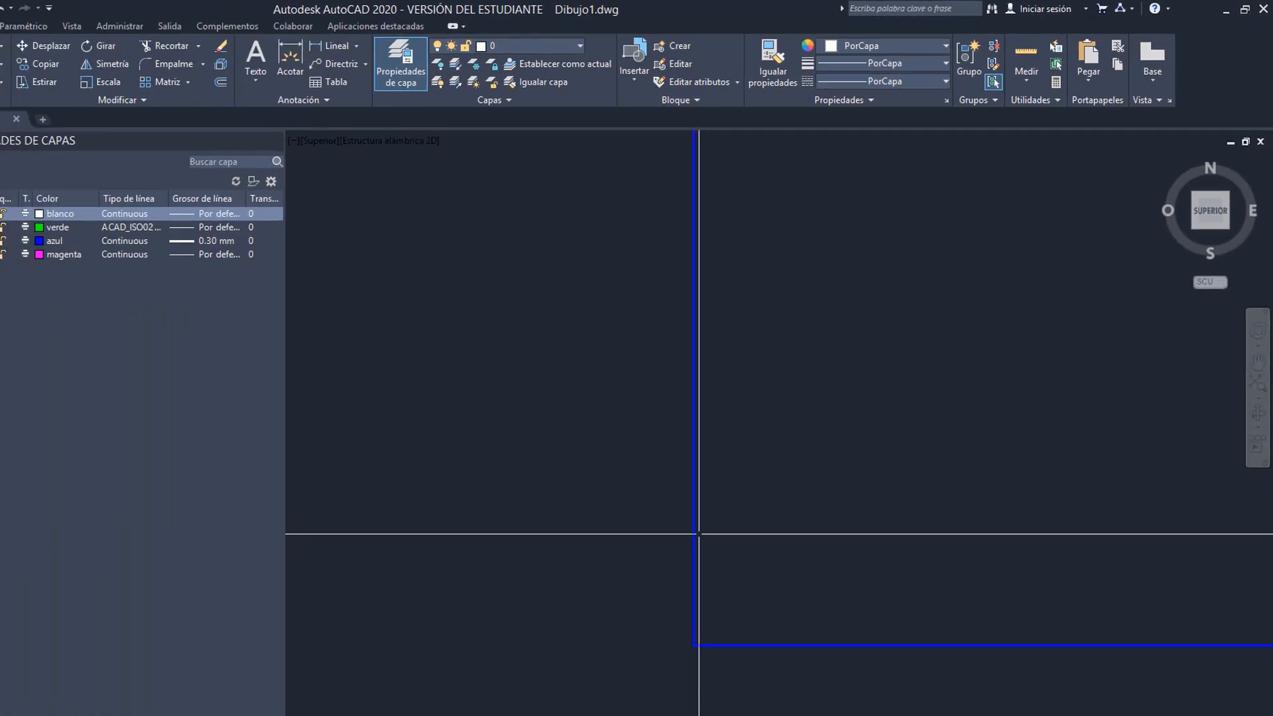
Move the circle horizontally towards the square by its centre grip so that it overlaps the square's near edge
scroll(827, 449, "down", 6)
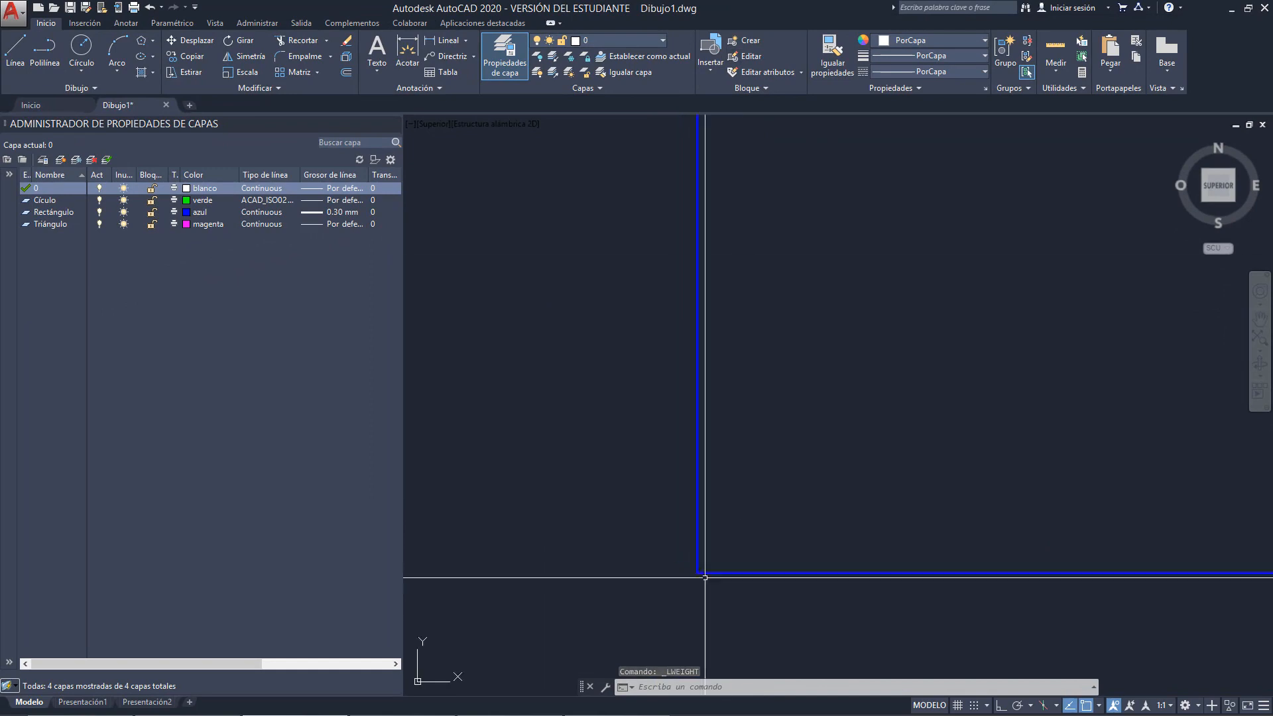
middle_click_drag(736, 464, 808, 464)
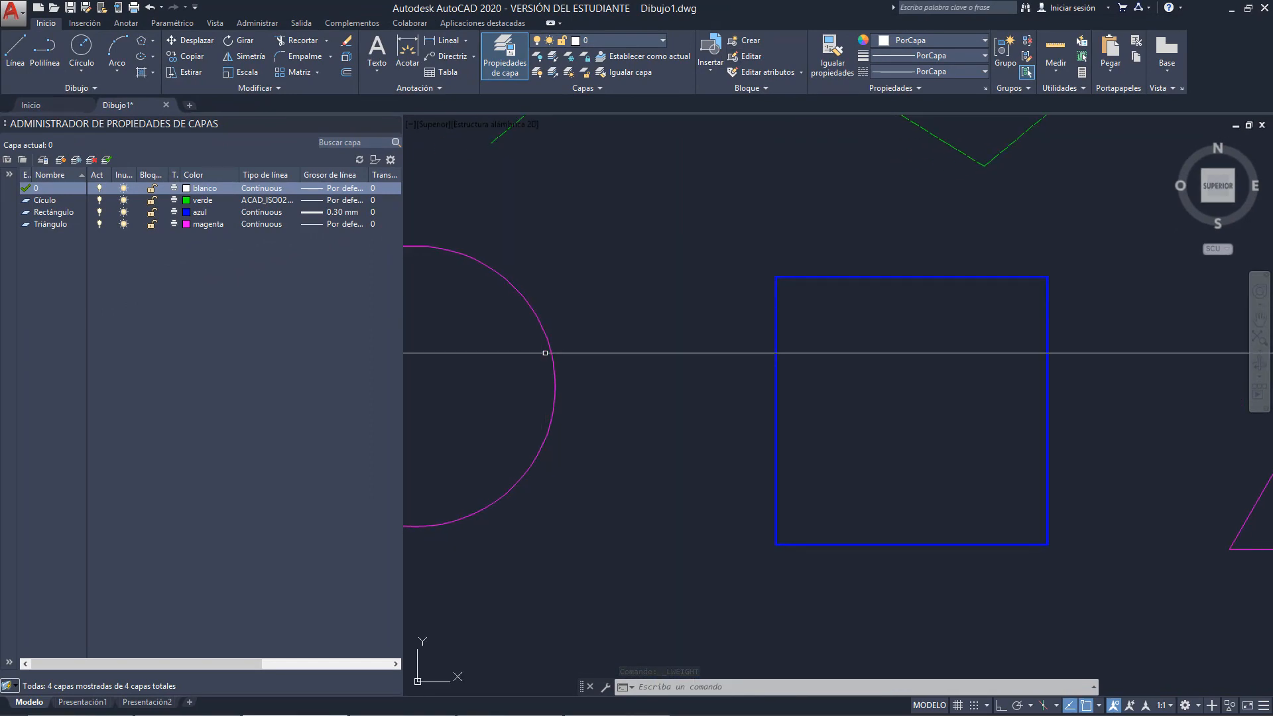
left_click(550, 350)
scroll(591, 405, "down", 2)
left_click(481, 393)
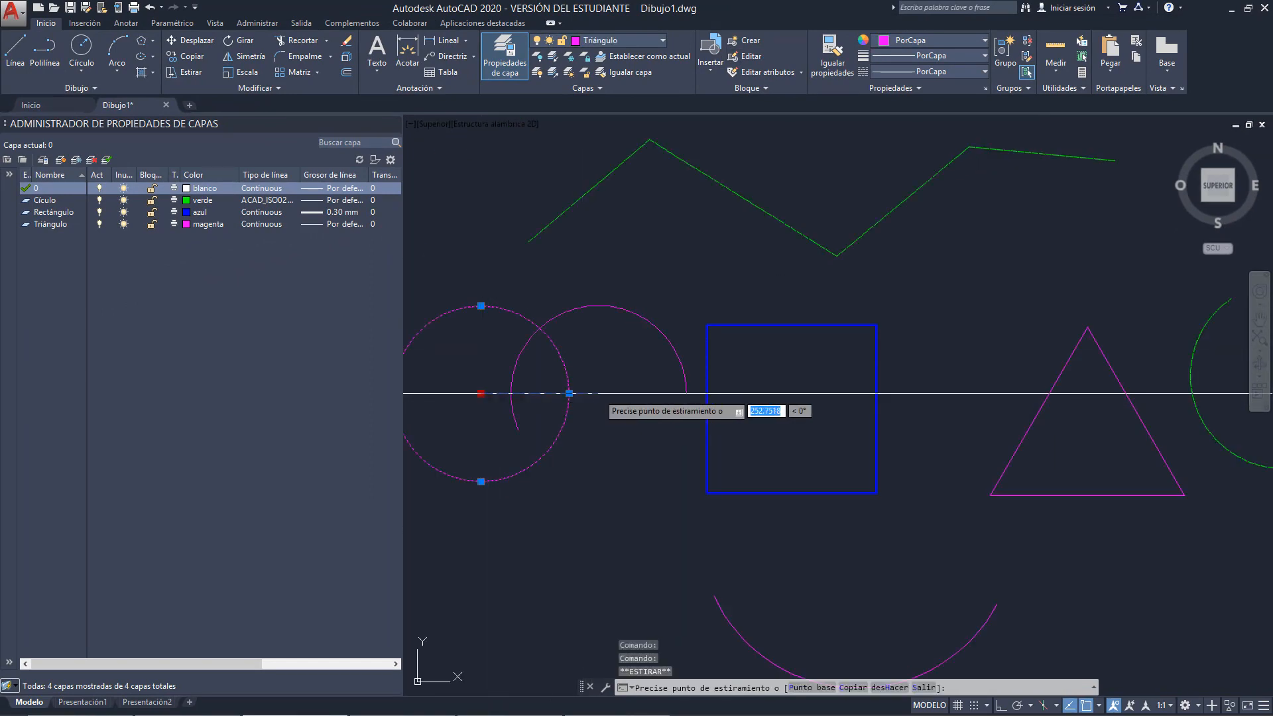
key("Escape")
scroll(656, 325, "up", 6)
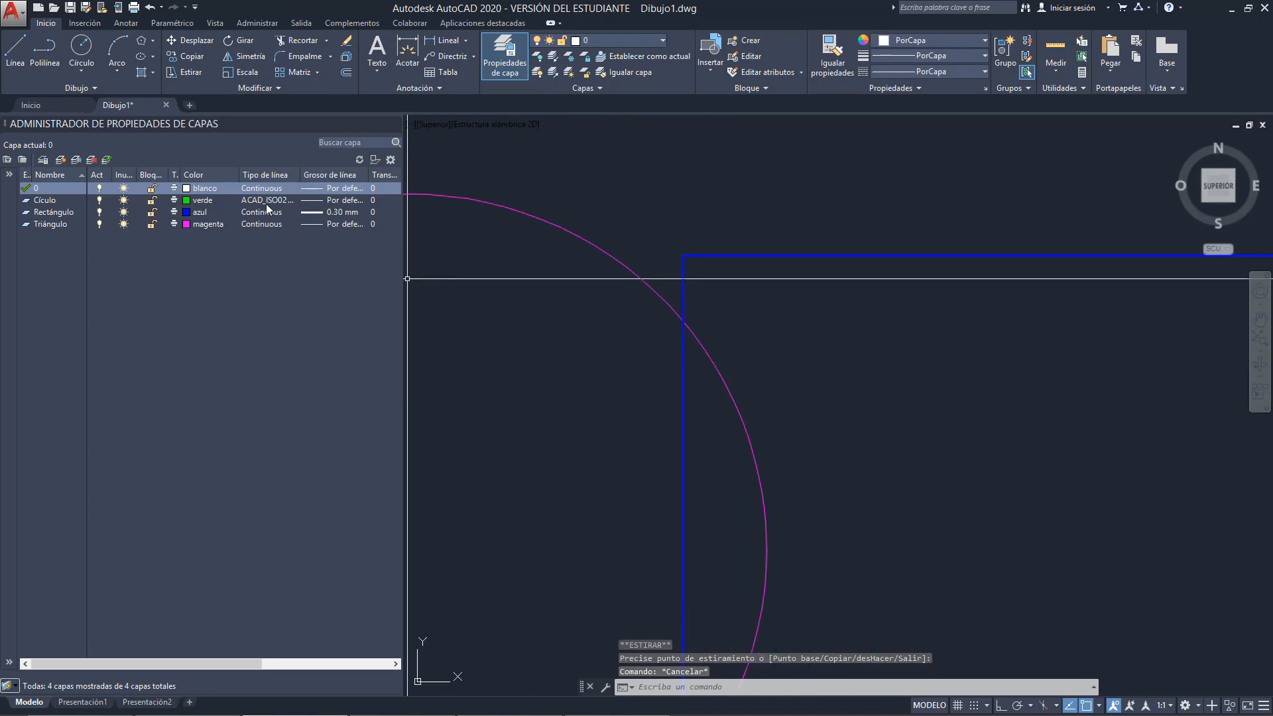
Set the lineweight of layer Triángulo to 0.90 mm
left_click(318, 224)
left_click(627, 391)
scroll(629, 371, "down", 5)
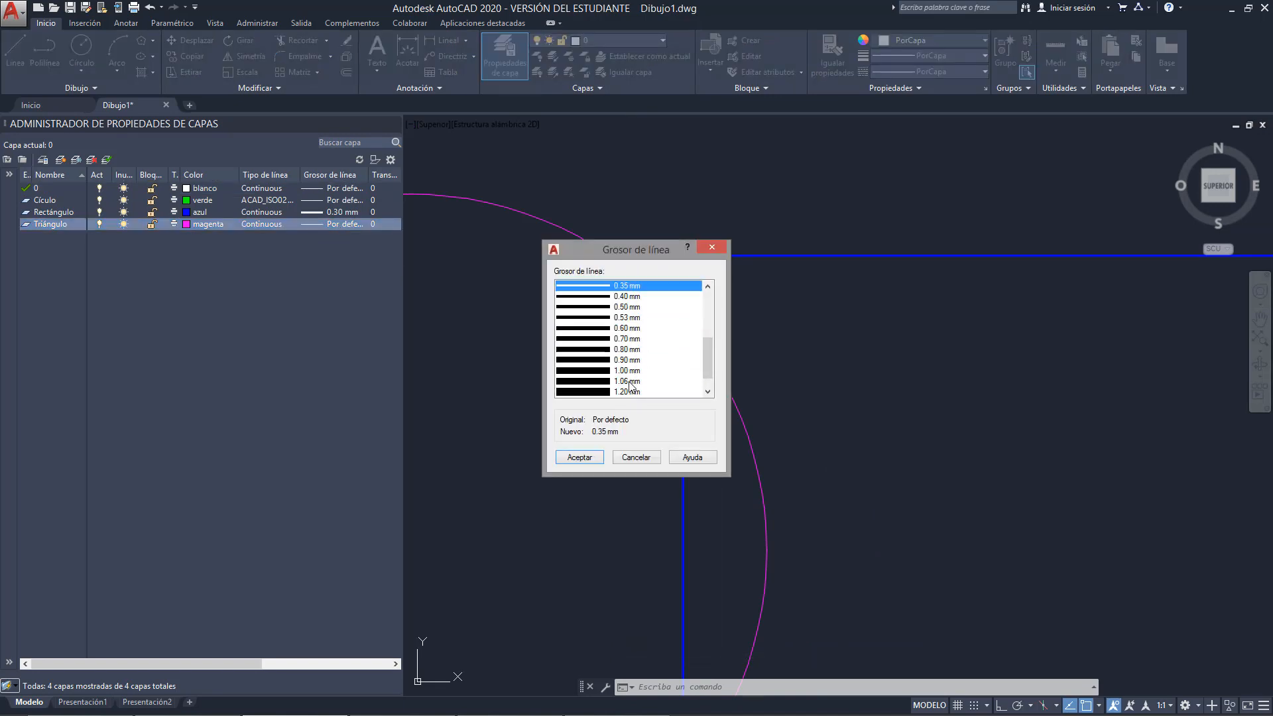
left_click(608, 317)
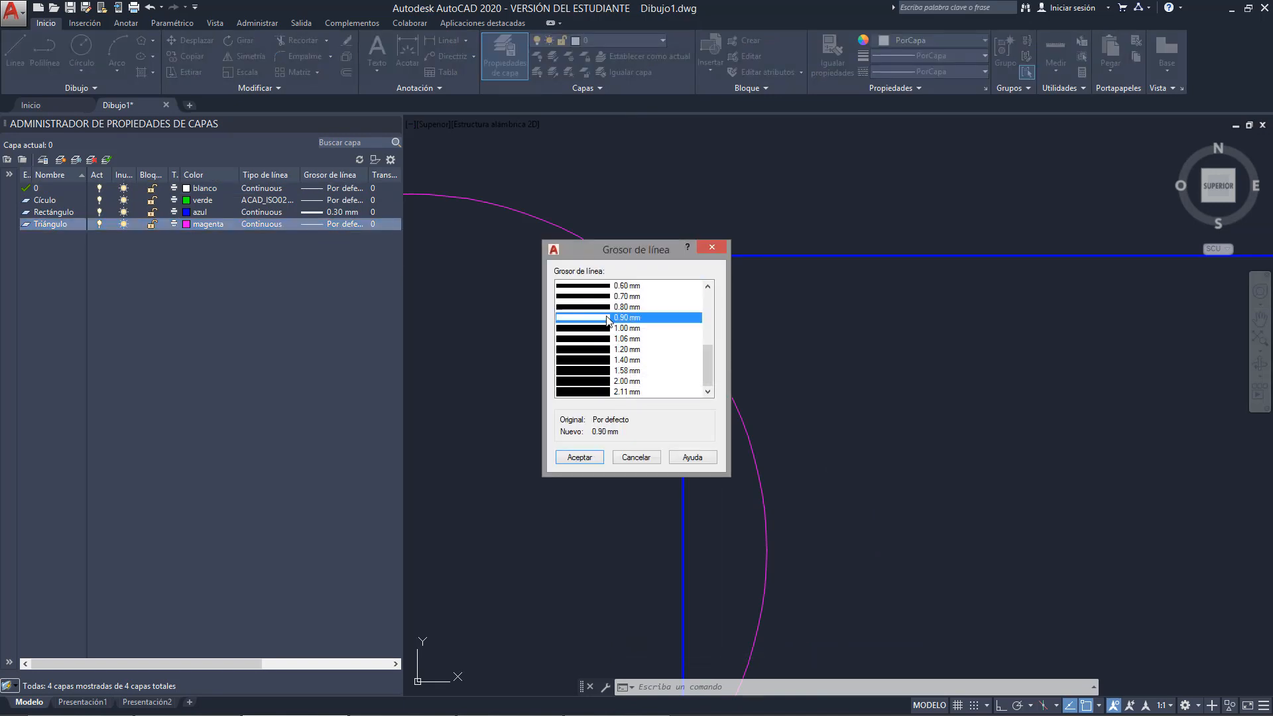
left_click(578, 458)
scroll(675, 336, "down", 5)
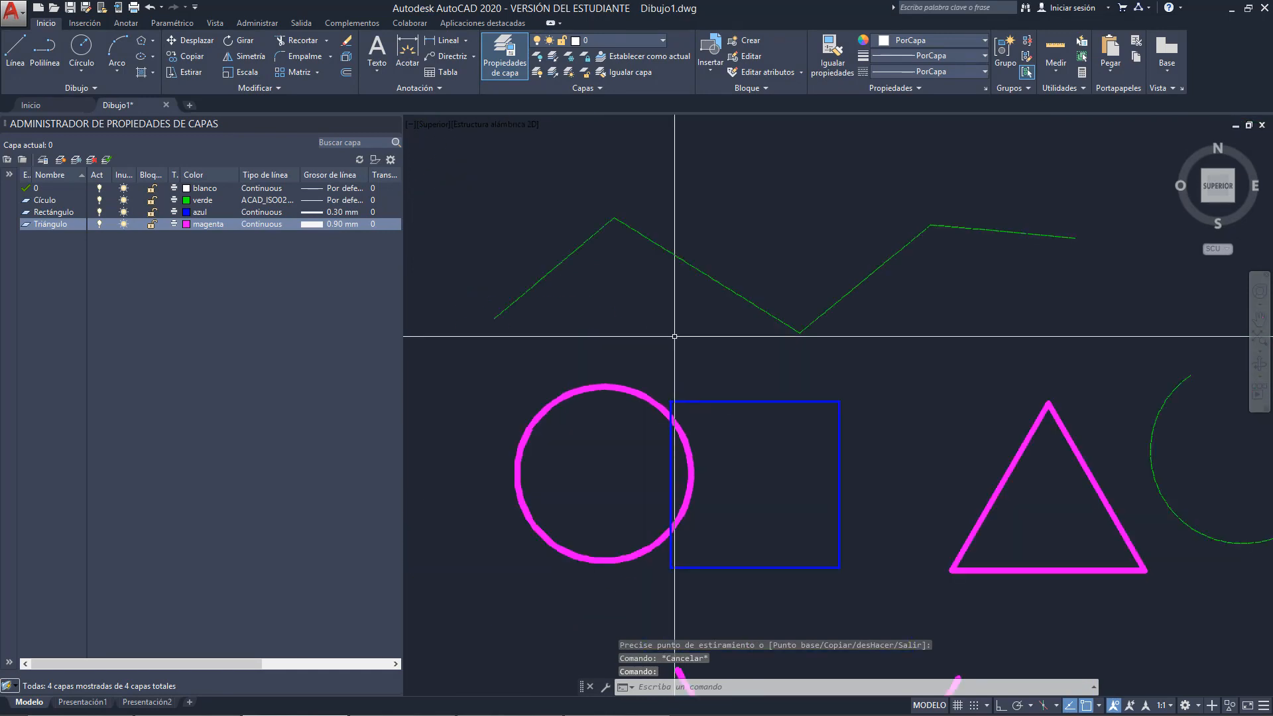
scroll(675, 336, "down", 2)
key("Escape")
Raise the lineweight display scale close to its maximum and apply it to the drawing
scroll(876, 453, "up", 6)
middle_click_drag(876, 453, 966, 273)
scroll(879, 397, "down", 4)
mouse_move(878, 398)
middle_mouse_down()
mouse_move(856, 311)
mouse_move(753, 406)
mouse_move(872, 420)
middle_mouse_up()
mouse_move(844, 332)
middle_mouse_down()
mouse_move(726, 338)
mouse_move(764, 327)
middle_mouse_up()
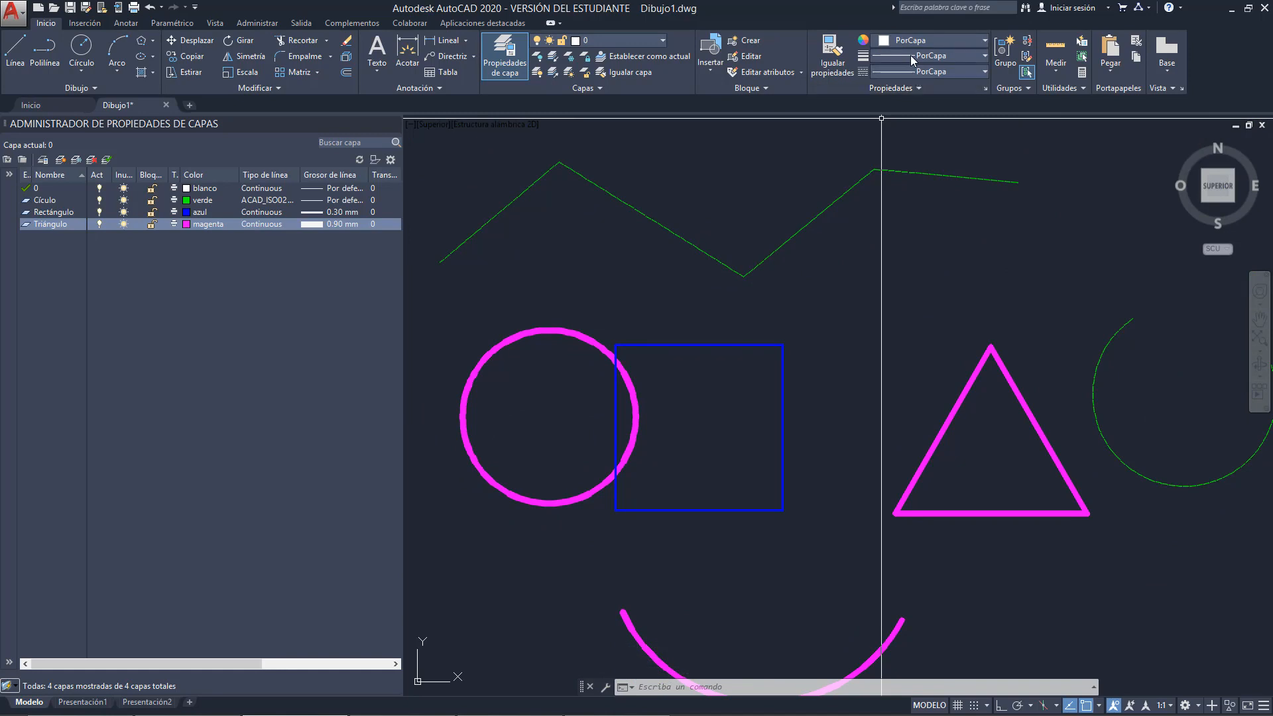
left_click(931, 71)
left_click(910, 293)
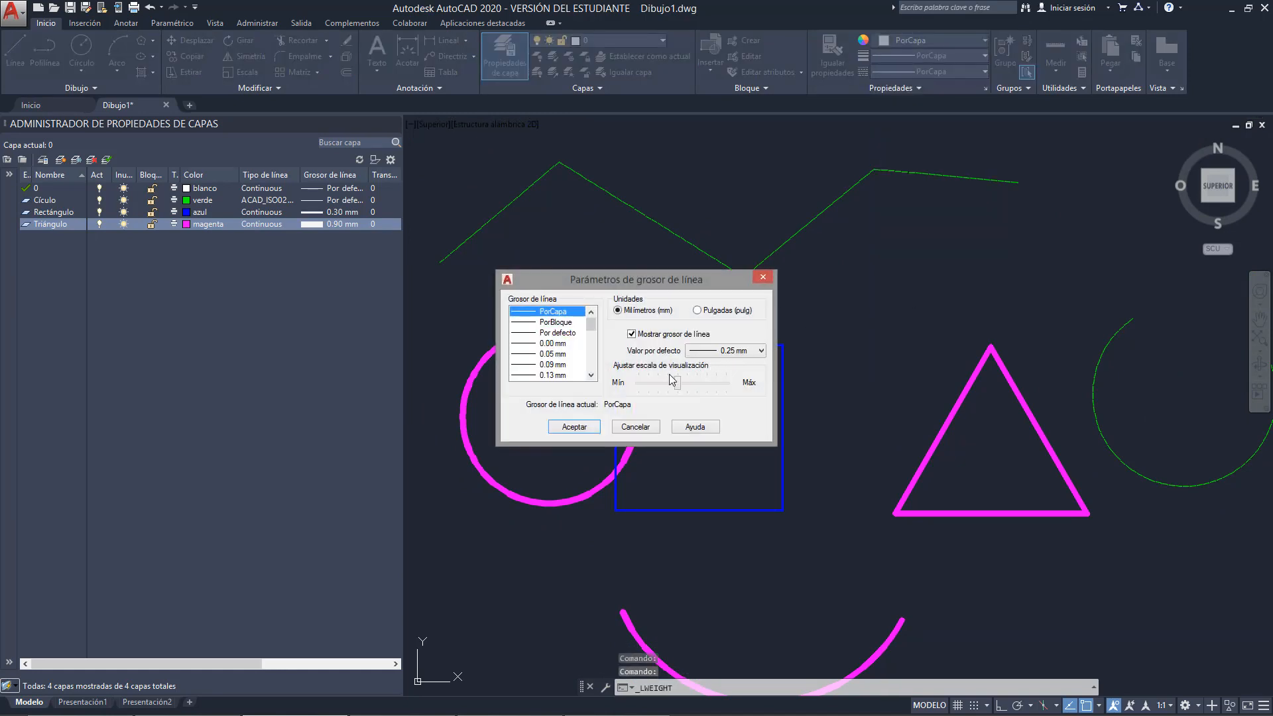
left_click_drag(679, 385, 654, 385)
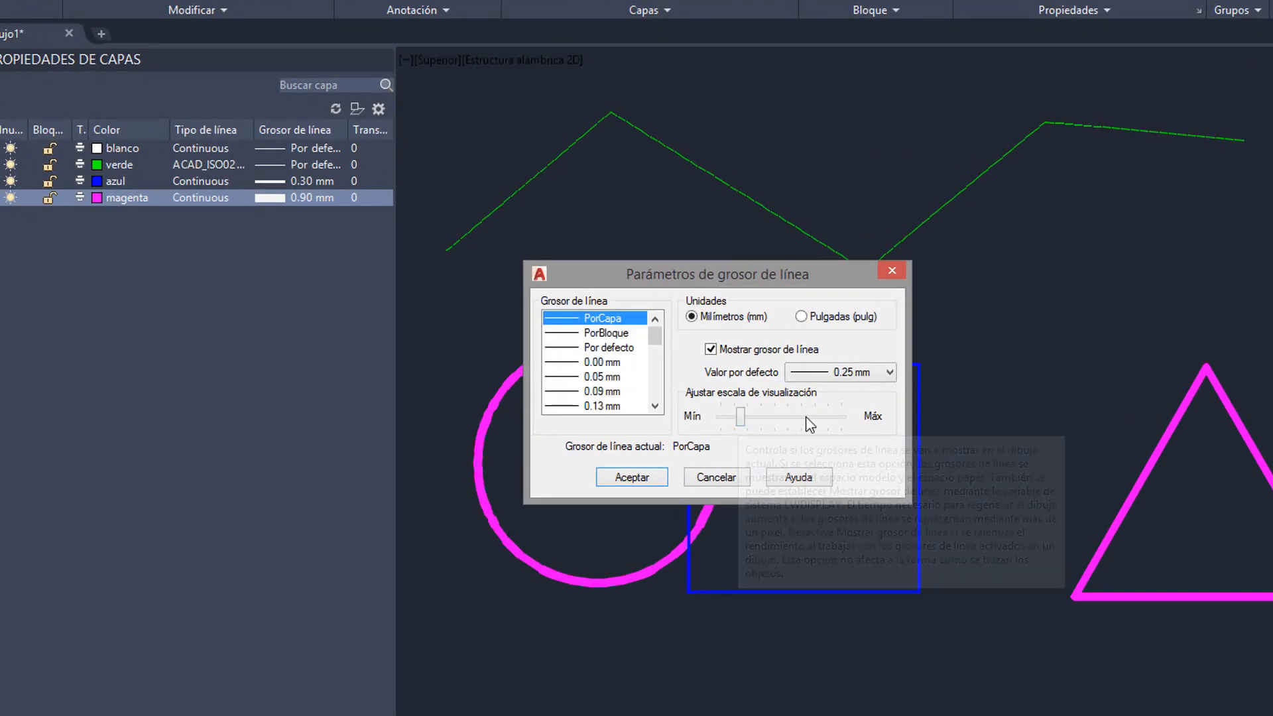
left_click(812, 417)
double_click(822, 416)
mouse_move(823, 417)
left_mouse_down()
mouse_move(729, 420)
mouse_move(824, 417)
left_mouse_up()
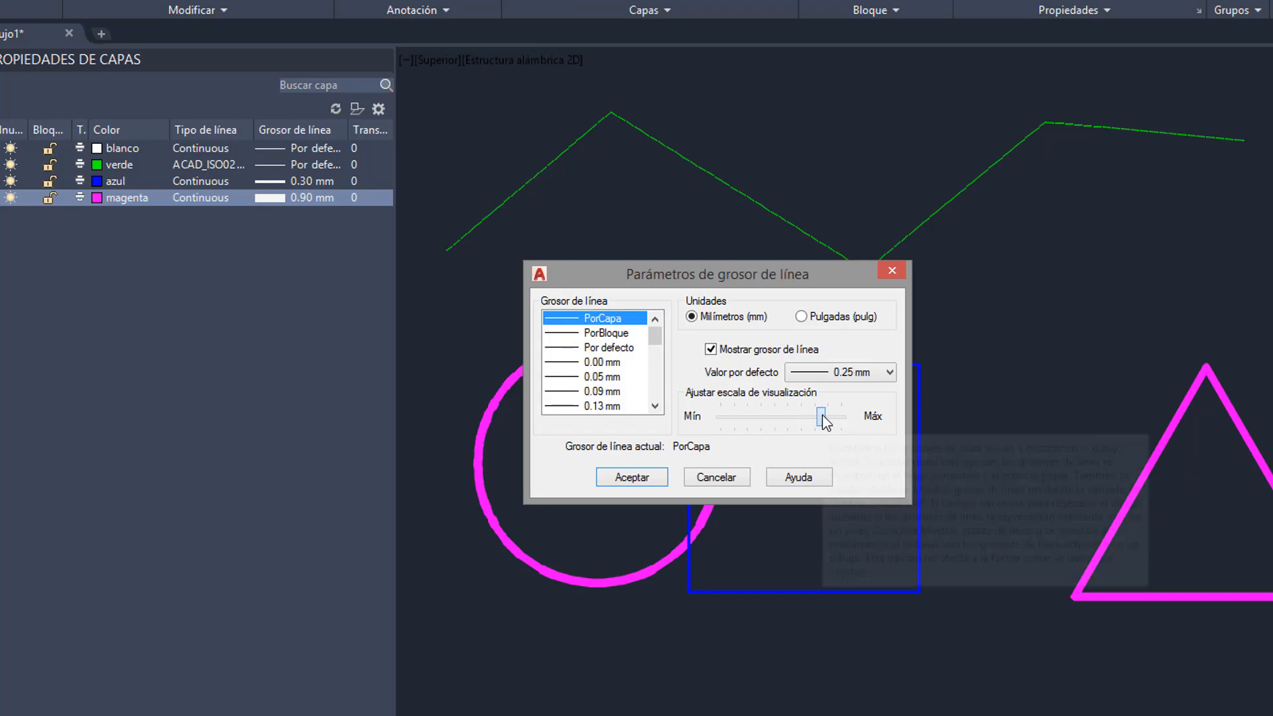
left_click(649, 475)
scroll(927, 360, "down", 3)
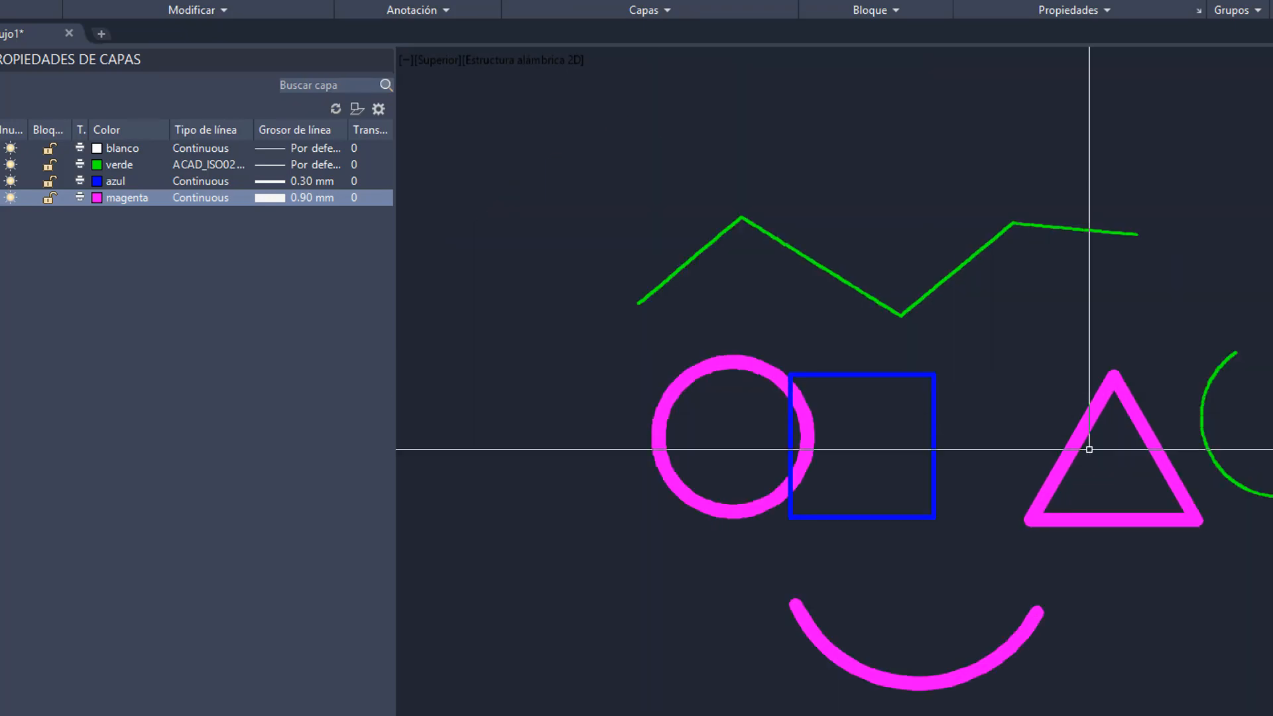
middle_click_drag(1089, 446, 938, 289)
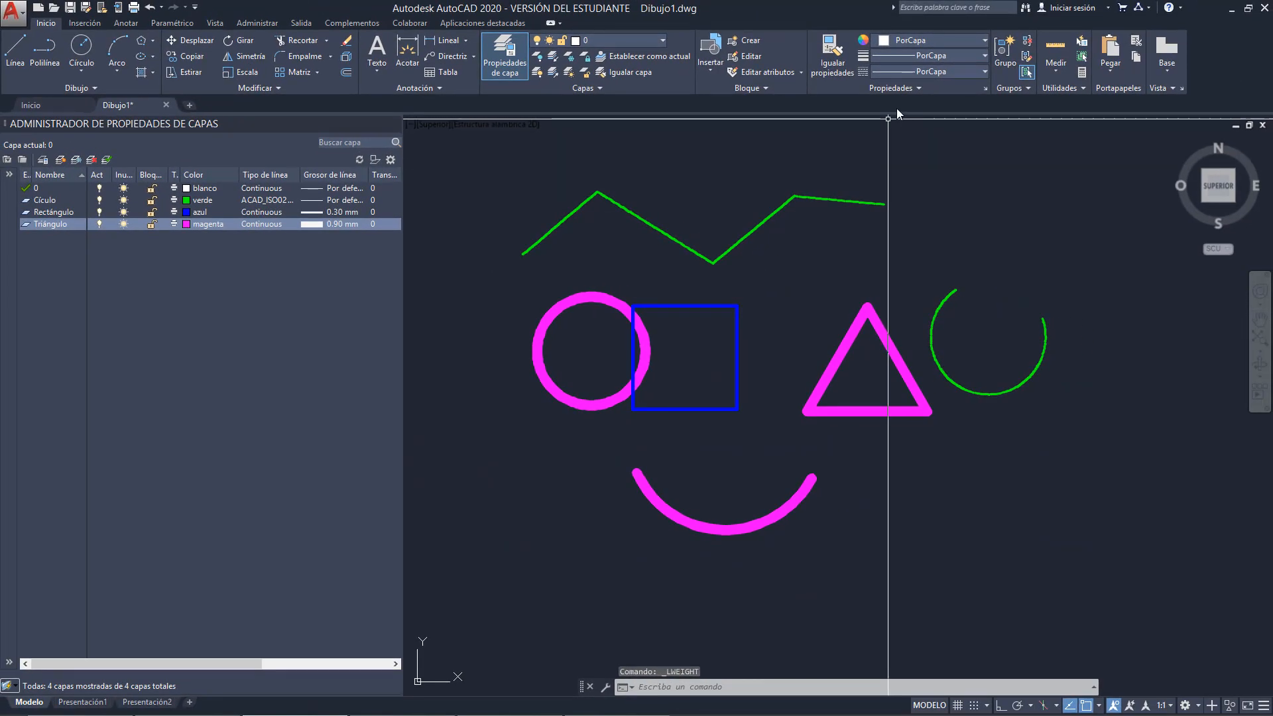
Lower the lineweight display scale to about the middle of its range and apply it
left_click(1001, 39)
left_click(877, 56)
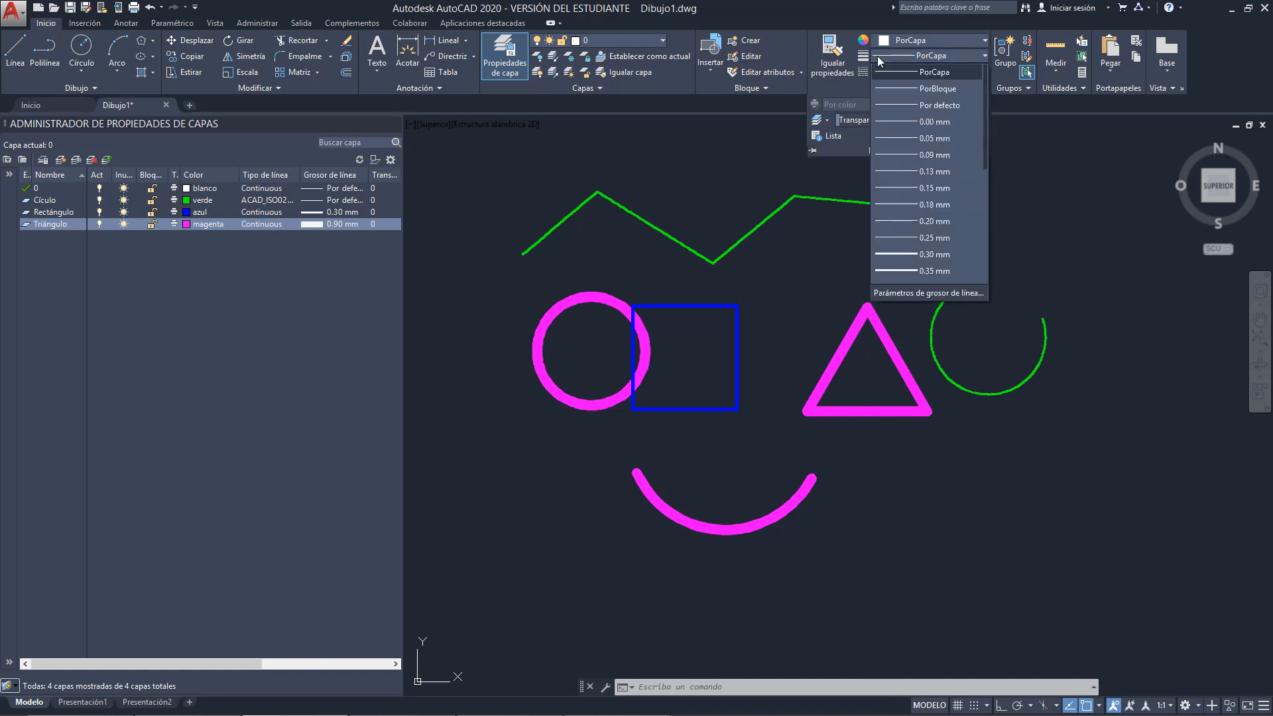
left_click(865, 294)
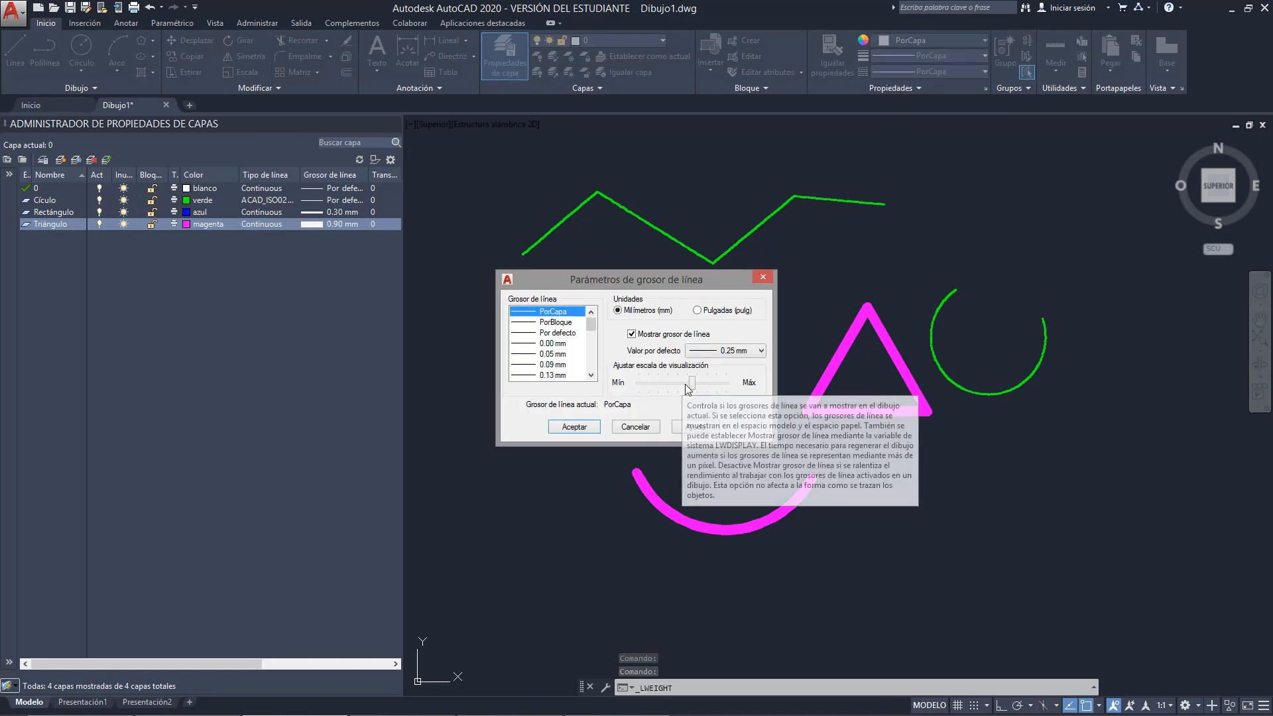
left_click(681, 383)
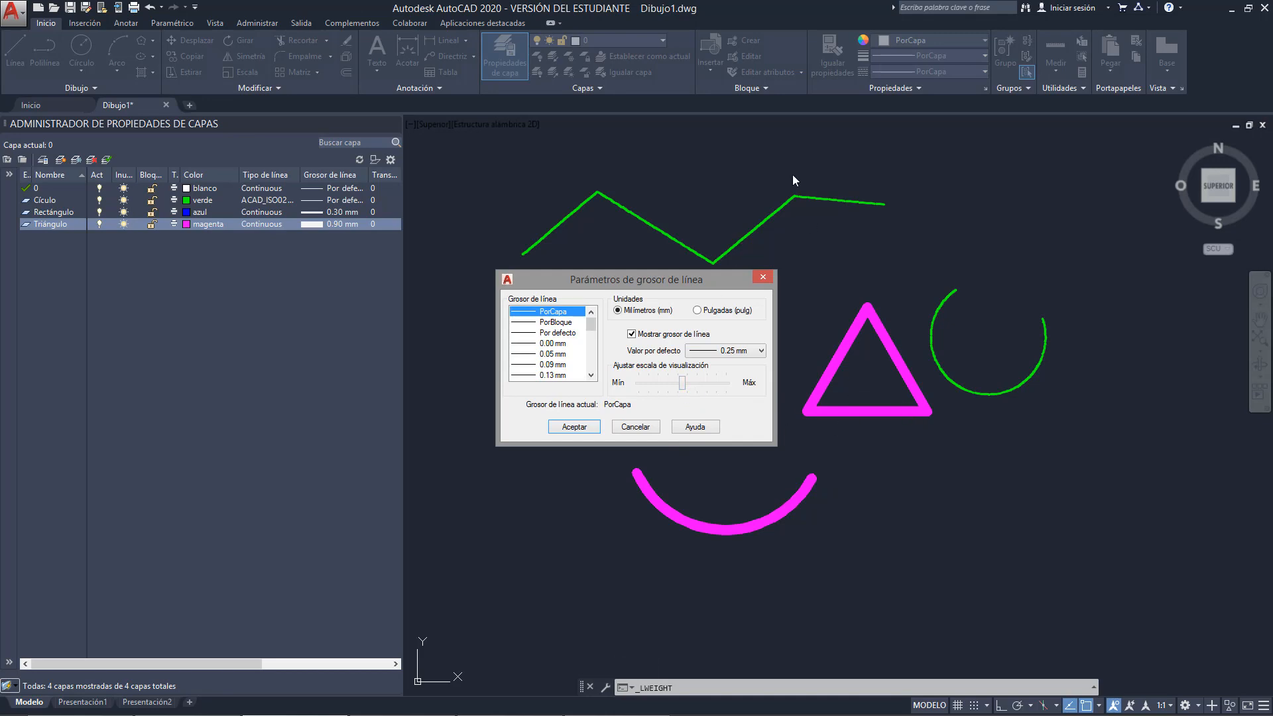
left_click(574, 427)
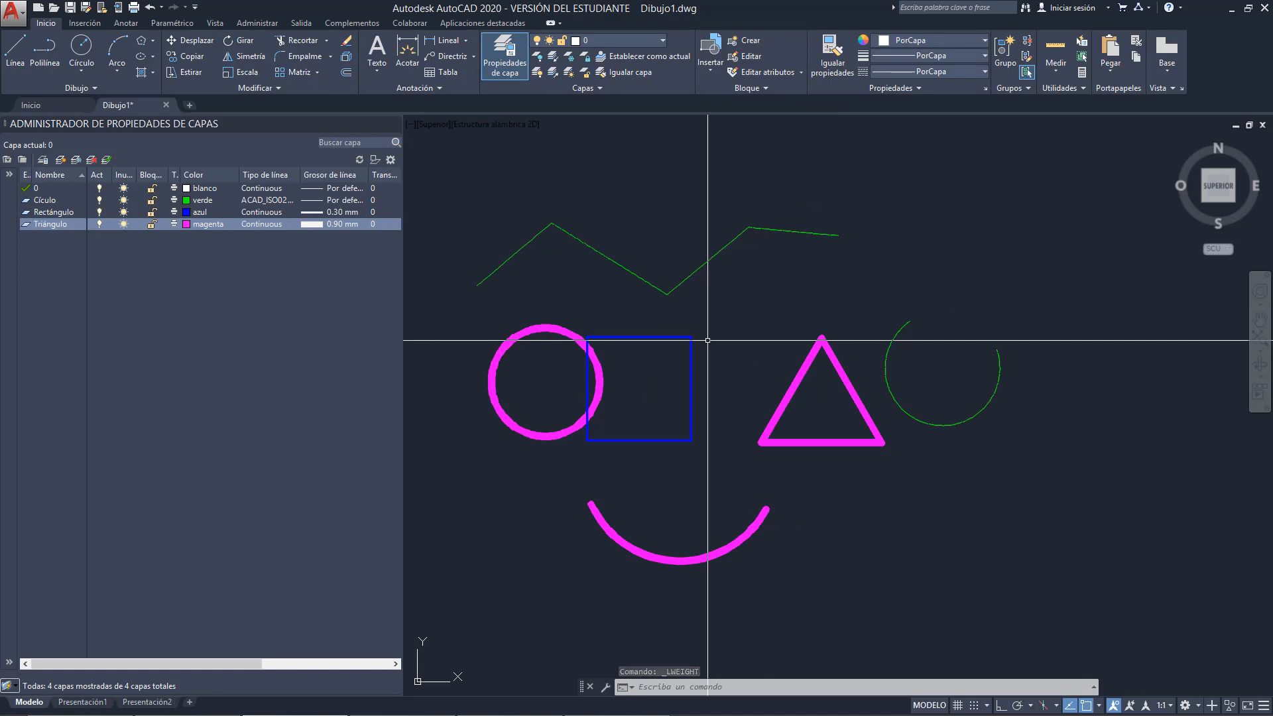
Set the lineweight of layer Triángulo to 0.00 mm
mouse_move(596, 421)
middle_mouse_down()
mouse_move(725, 409)
mouse_move(625, 445)
middle_mouse_up()
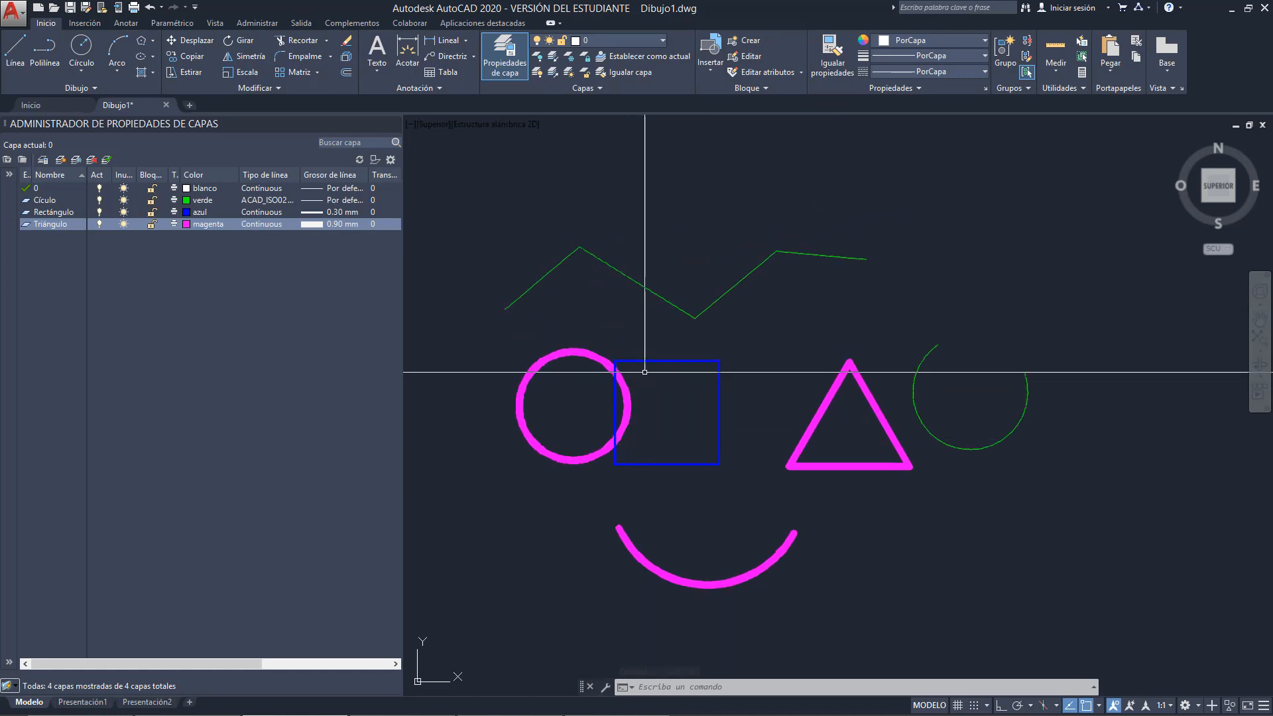
left_click(328, 224)
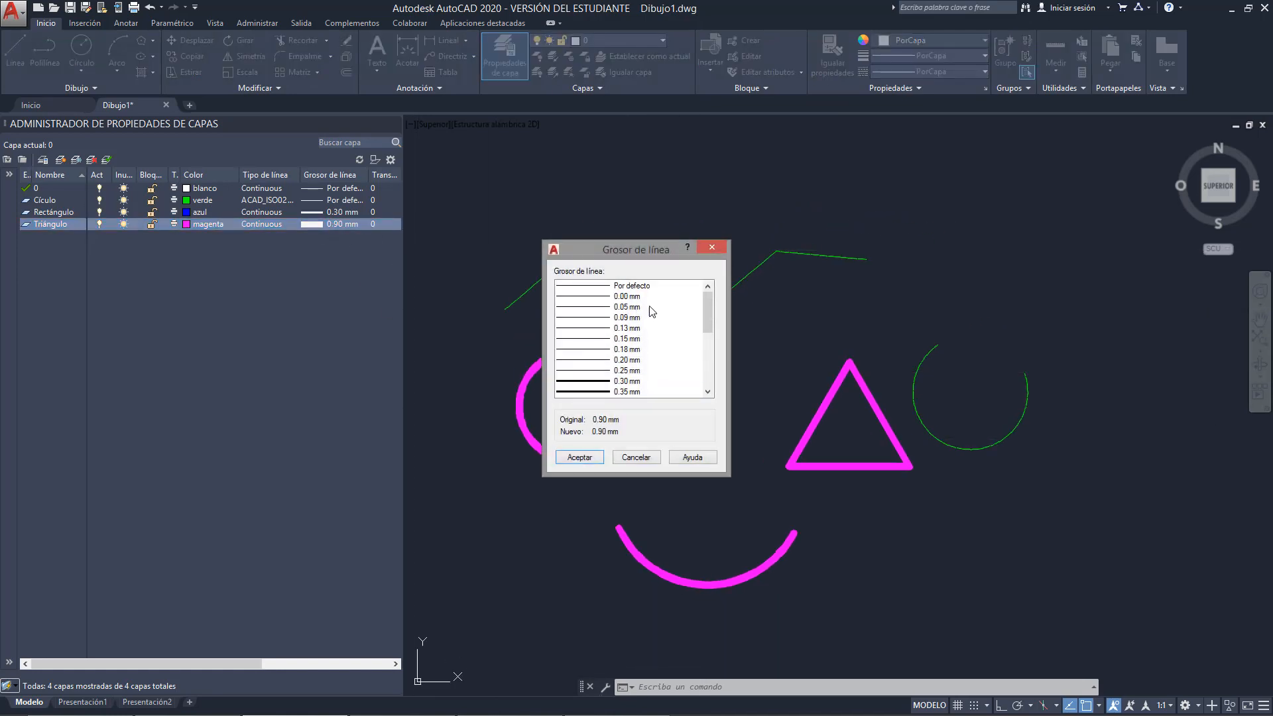
left_click(621, 297)
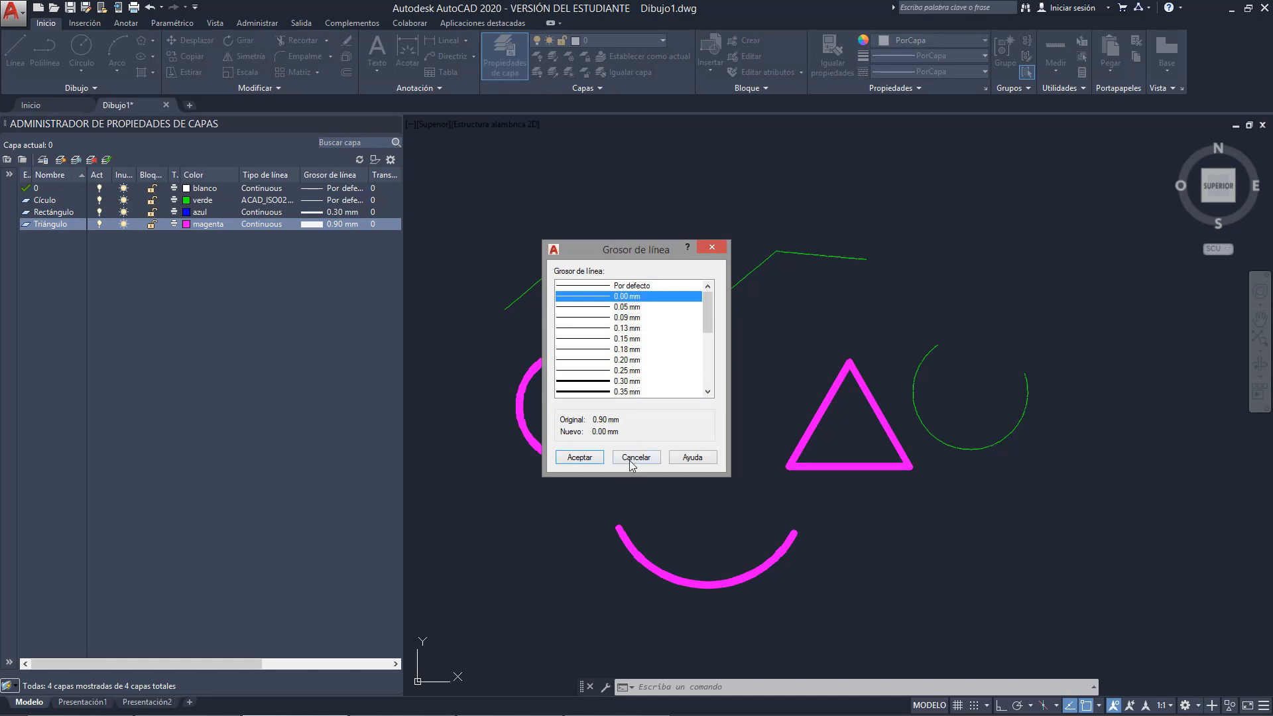
left_click(580, 457)
Select all four layers, from 0 to Triángulo, and set their lineweight to 0.00 mm together
left_click(330, 212)
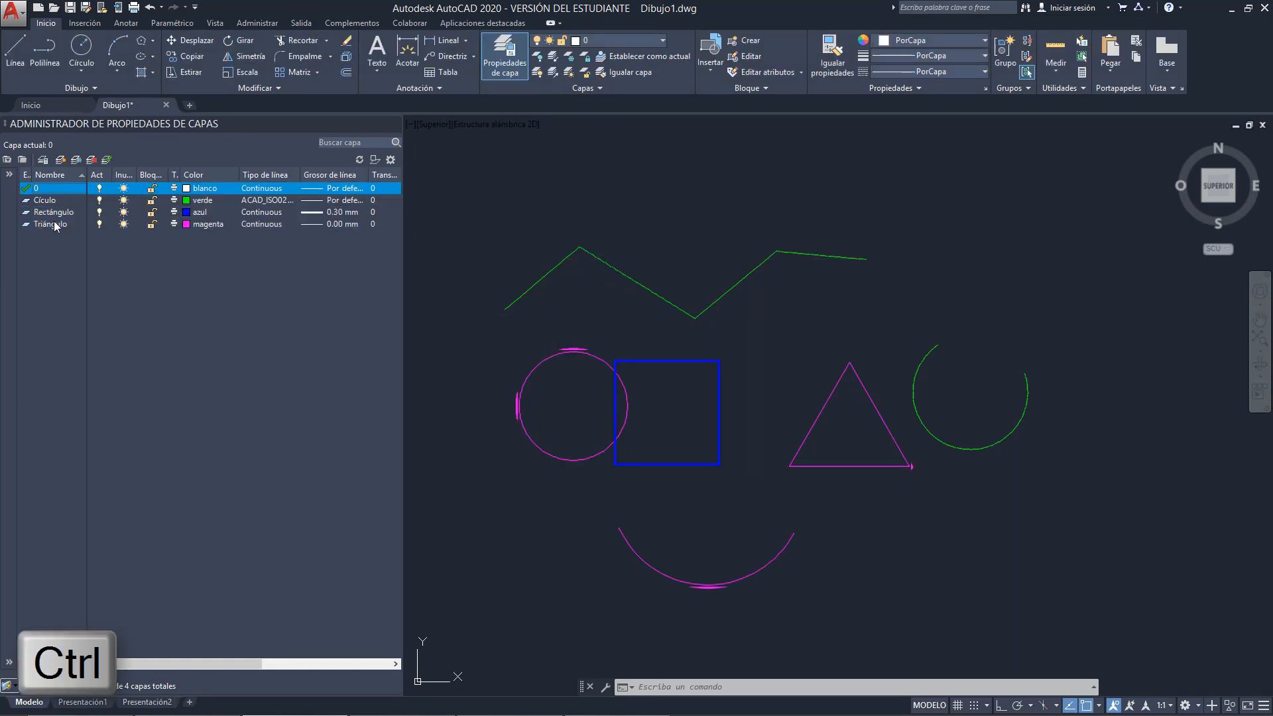
left_click(56, 225, "shift")
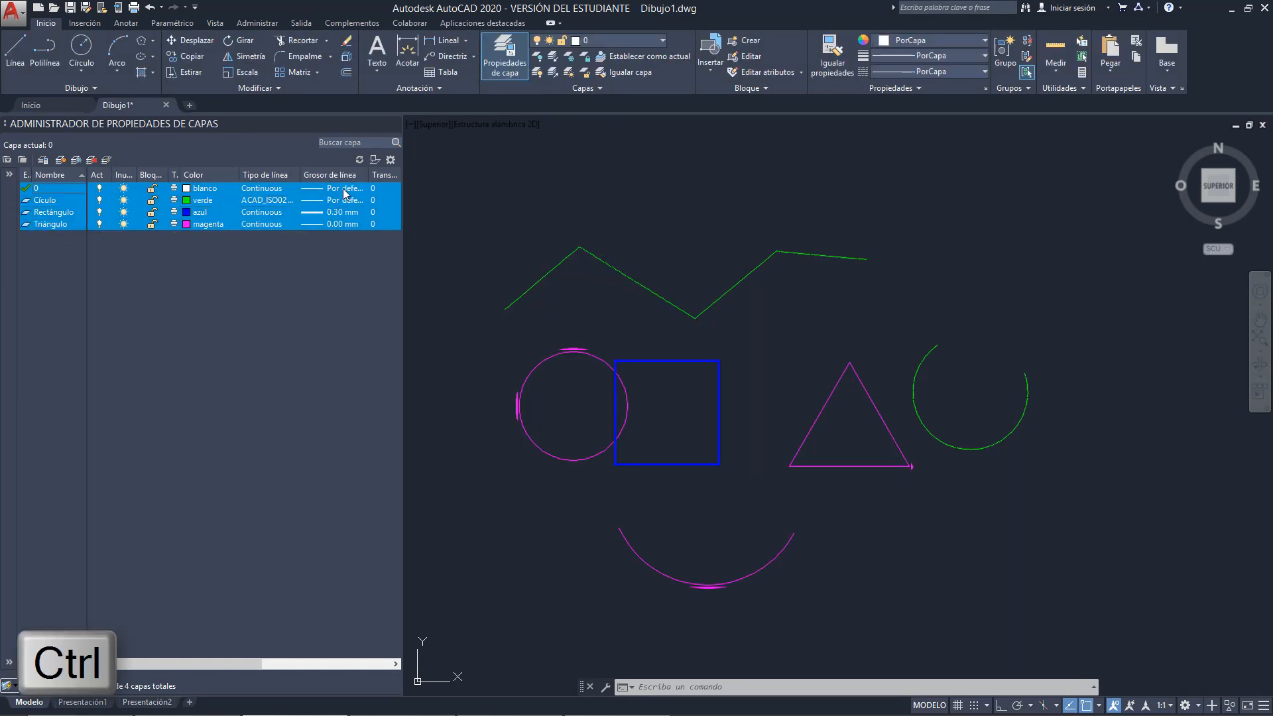
left_click(342, 189)
mouse_move(707, 305)
left_mouse_down()
mouse_move(713, 403)
mouse_move(716, 300)
left_mouse_up()
left_click(611, 297)
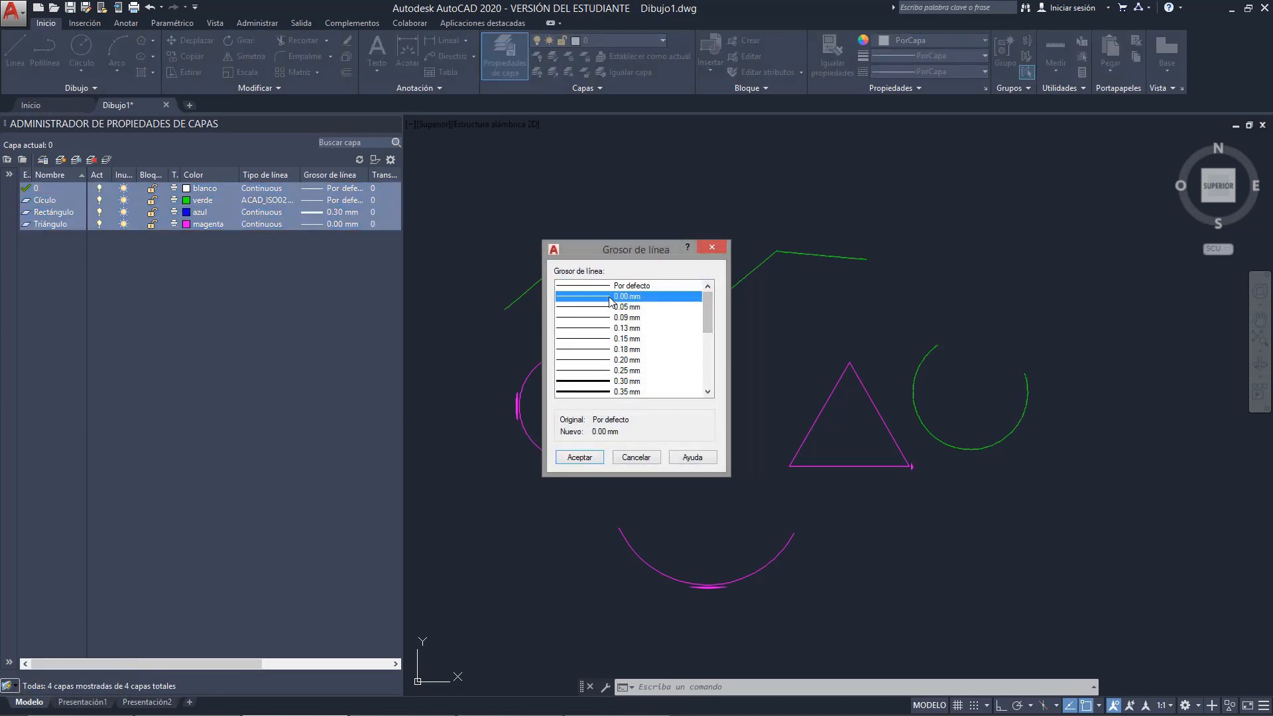
left_click(579, 457)
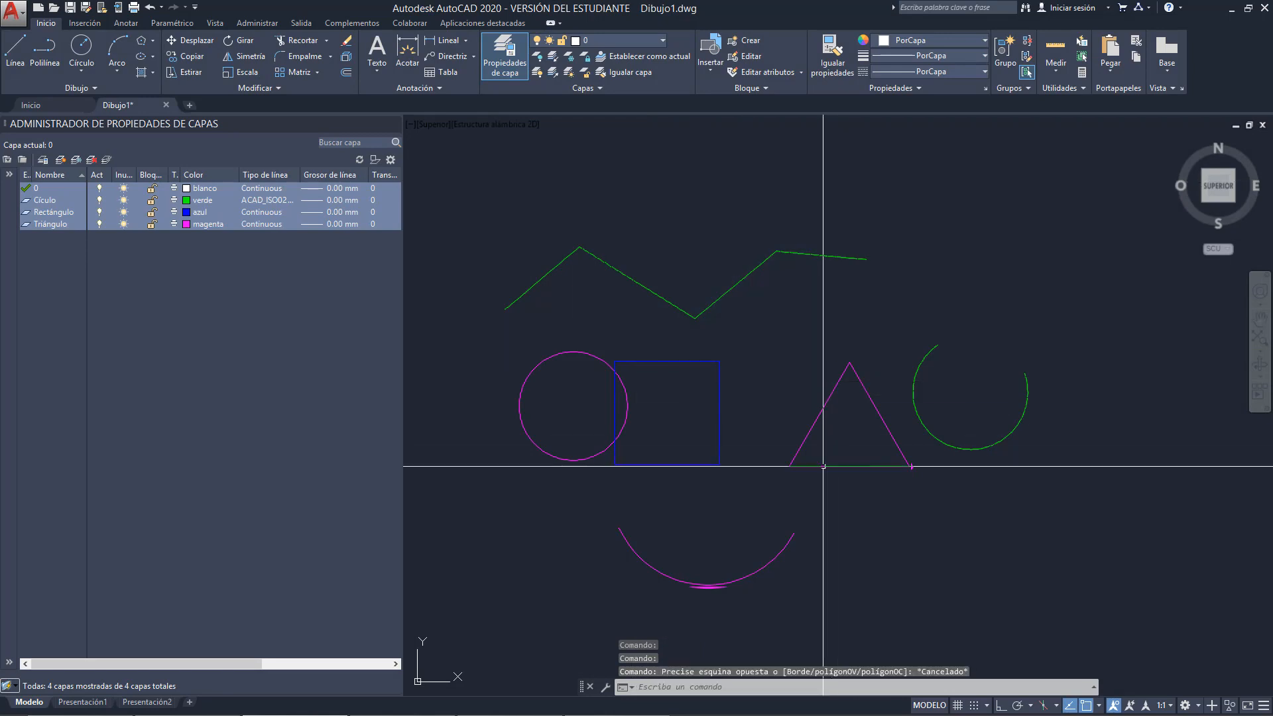
middle_click_drag(704, 547, 727, 450)
scroll(728, 454, "up", 4)
scroll(727, 511, "down", 4)
middle_click_drag(786, 332, 795, 400)
scroll(729, 379, "up", 2)
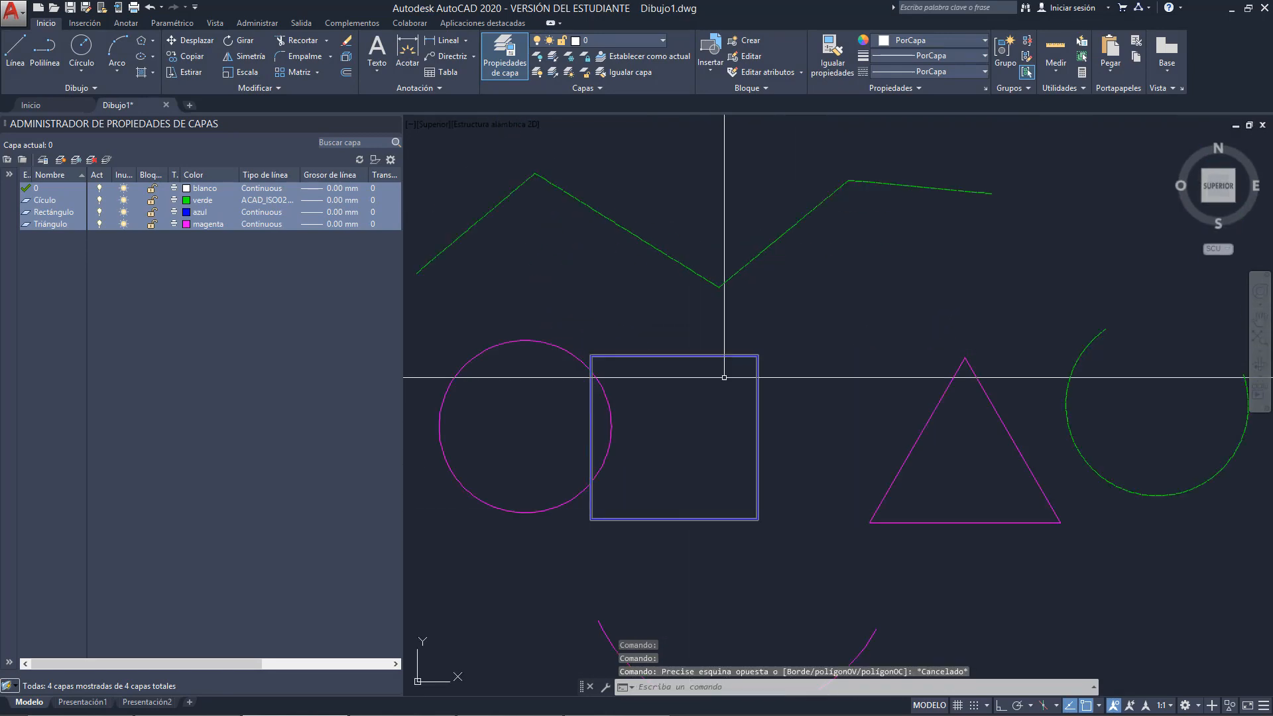
scroll(724, 377, "down", 2)
middle_click_drag(853, 370, 835, 403)
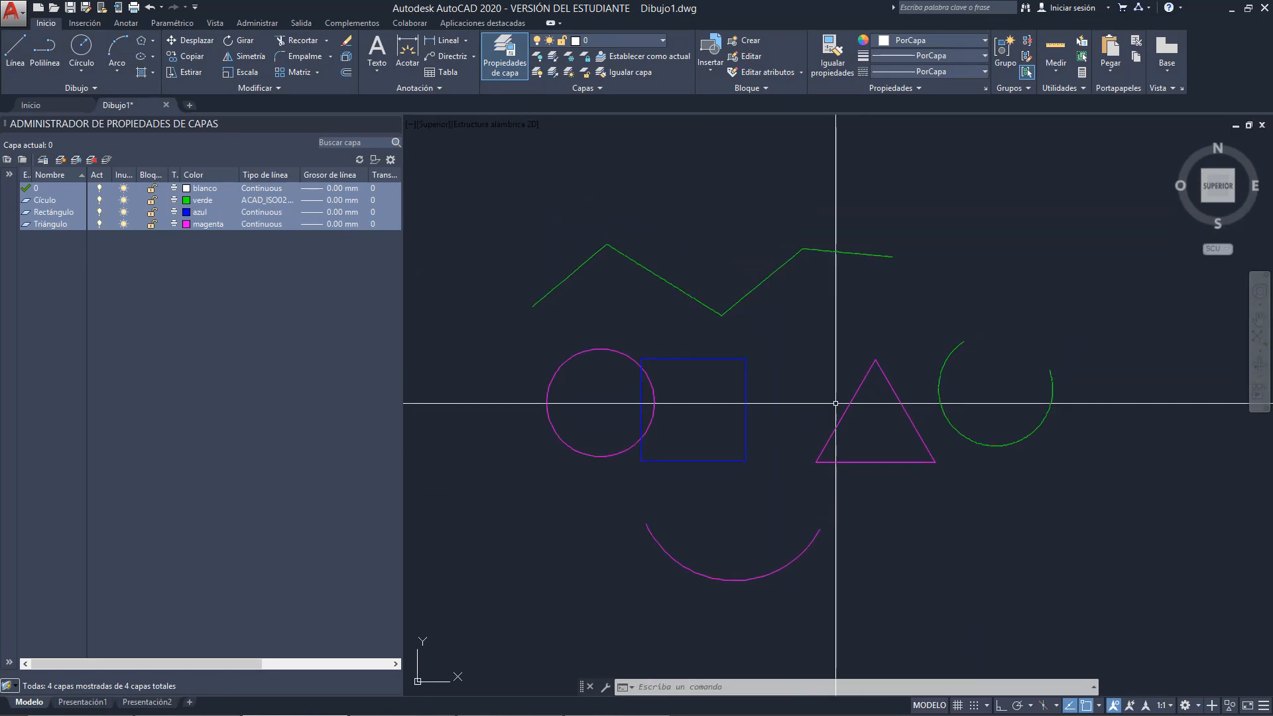
Test the visibility controls of layer Cículo by switching it off and on, and by freezing and thawing it
left_click(130, 199)
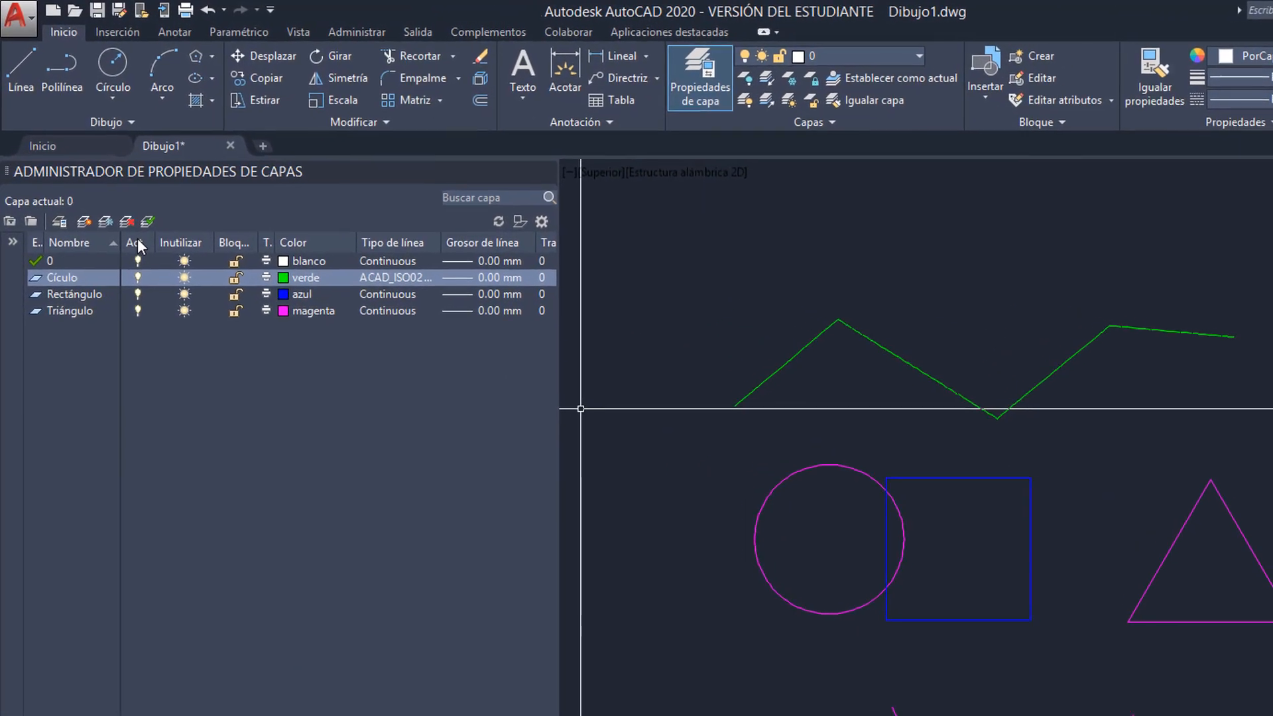
left_click(138, 278)
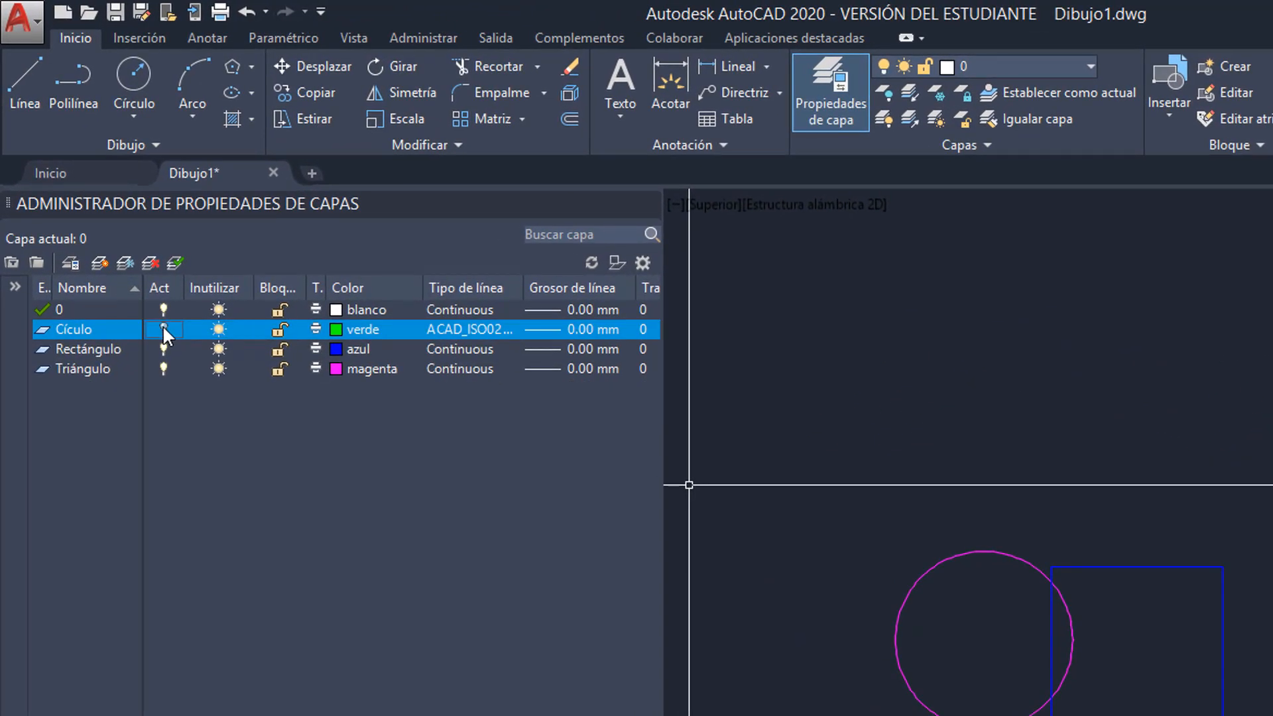
left_click(164, 328)
left_click(163, 328)
left_click(163, 329)
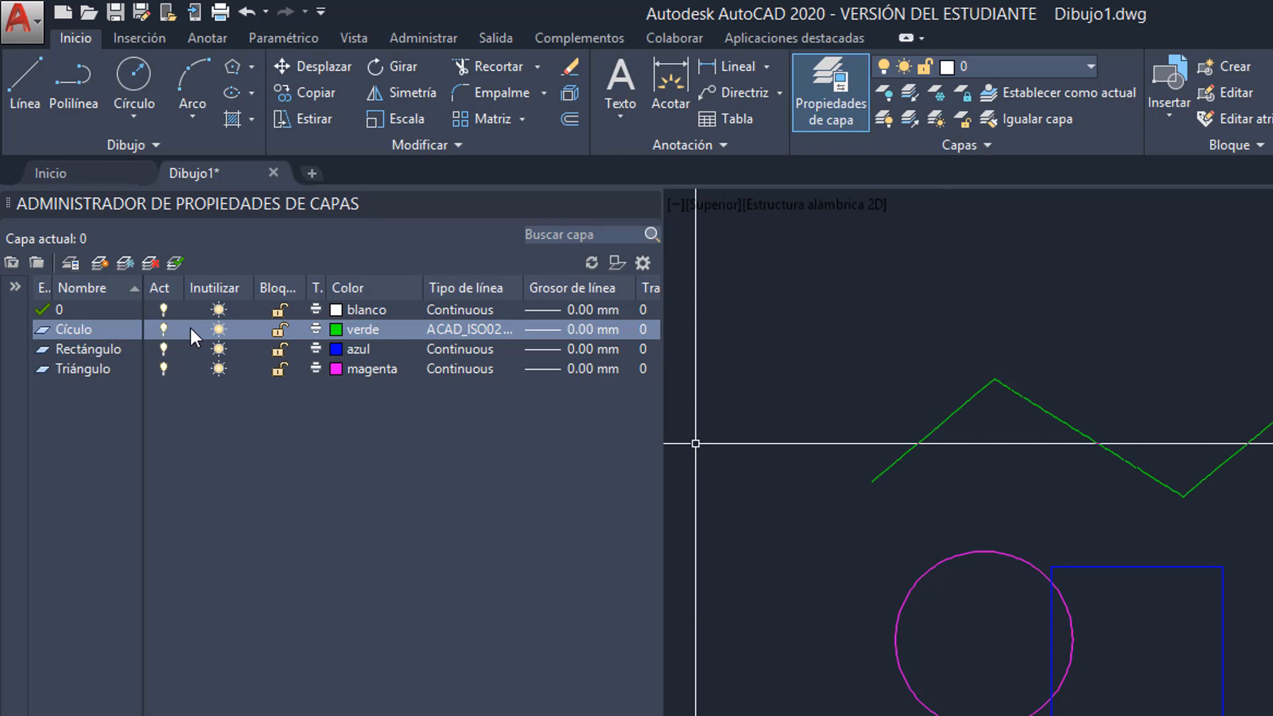
left_click(218, 330)
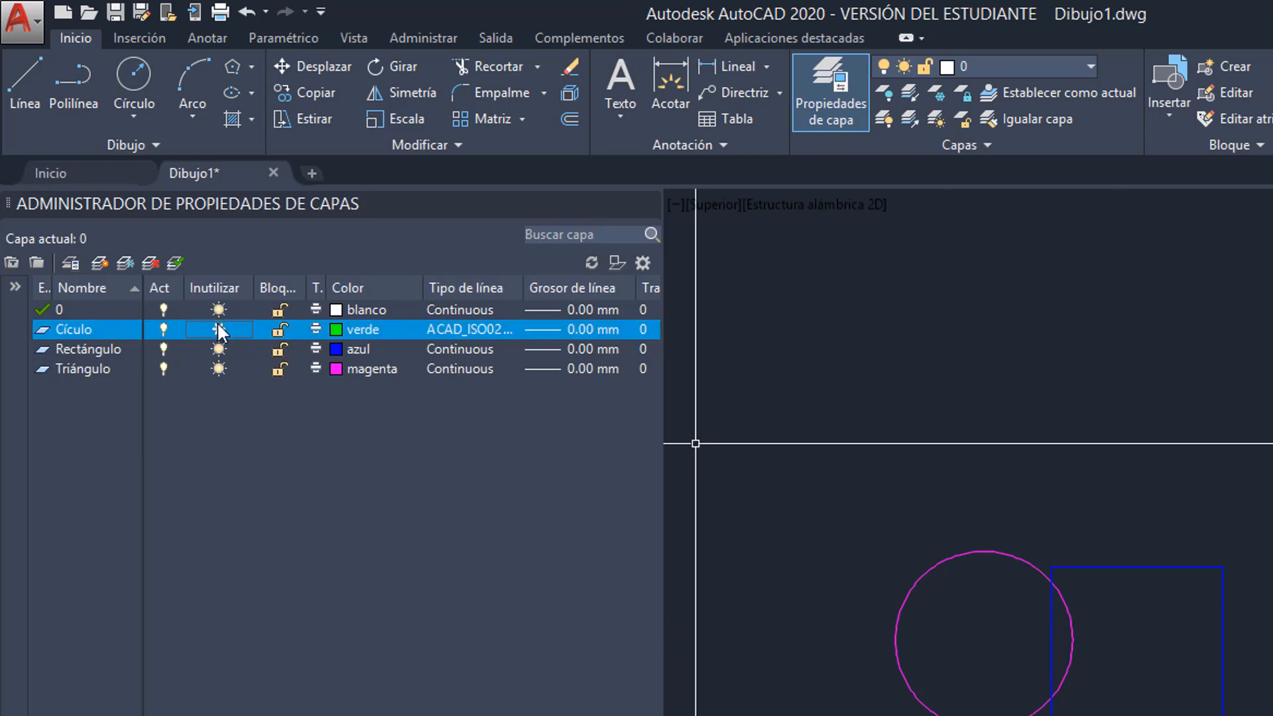
left_click(219, 330)
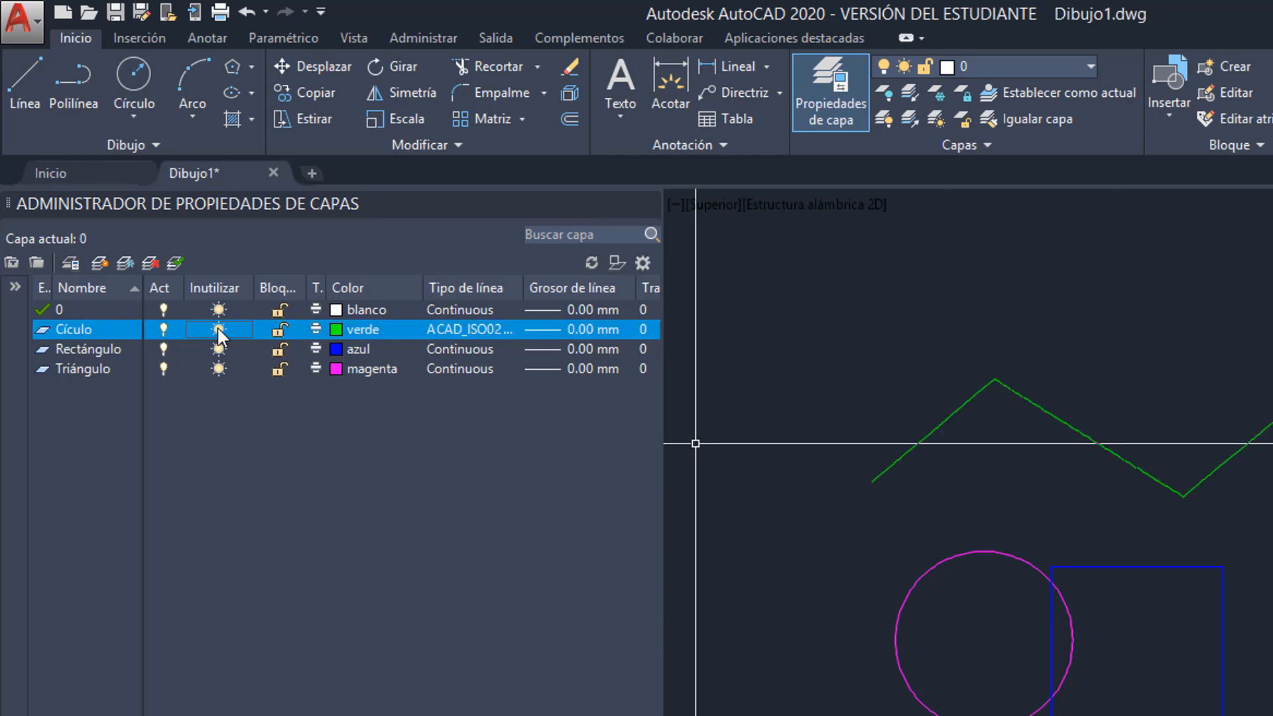
Turn off layer Cículo and look over the shapes on the other layers
left_click(164, 328)
middle_click_drag(995, 603, 970, 573)
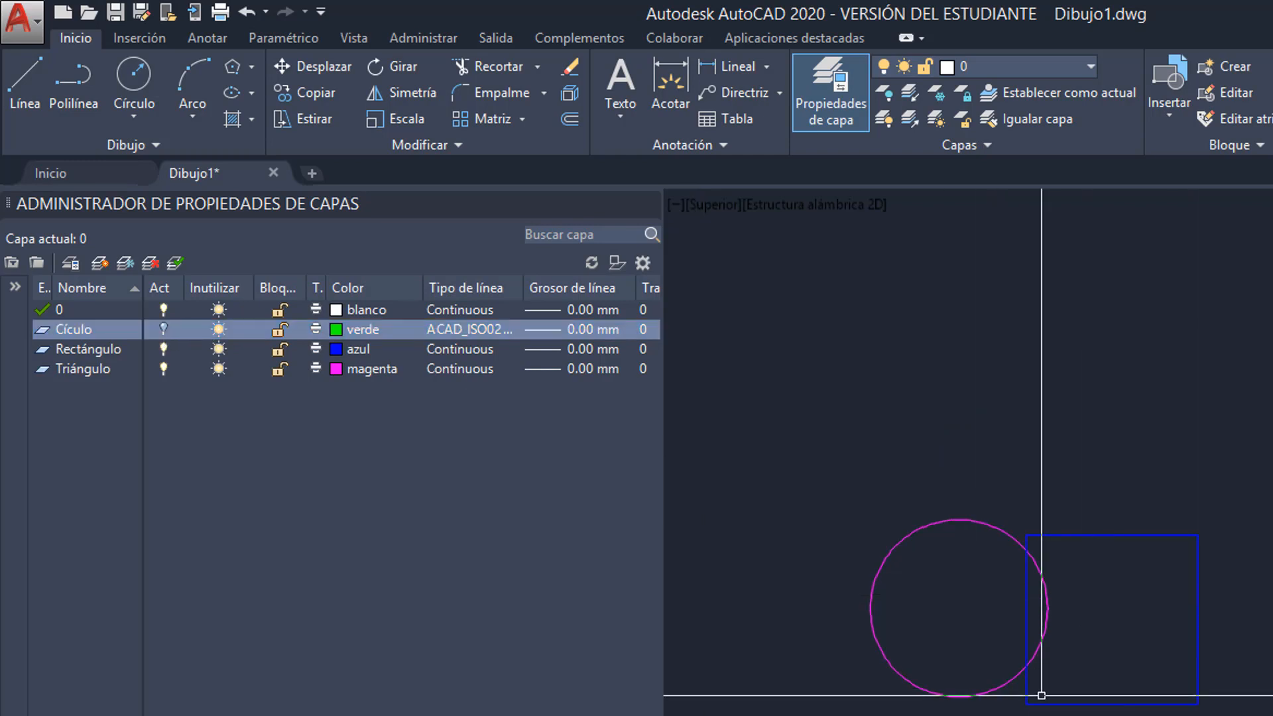
scroll(1170, 597, "down", 4)
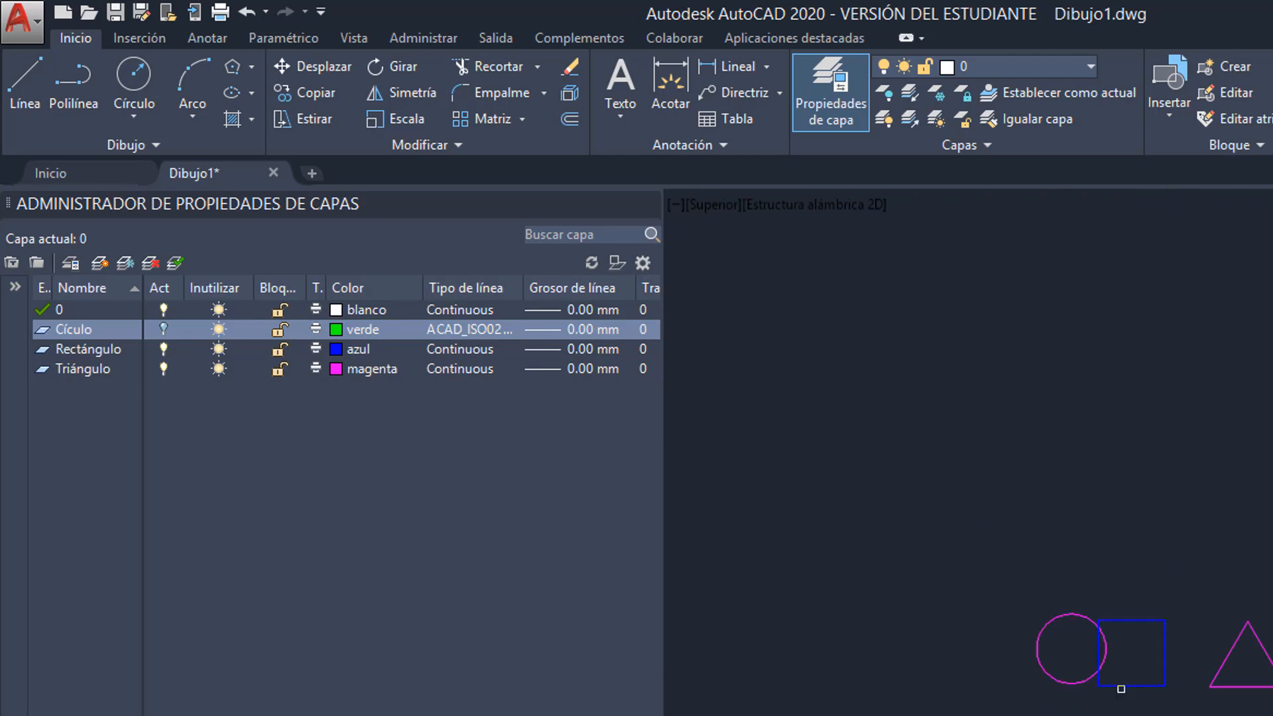
scroll(1127, 642, "up", 5)
mouse_move(1127, 643)
middle_mouse_down()
mouse_move(1272, 443)
mouse_move(1103, 606)
middle_mouse_up()
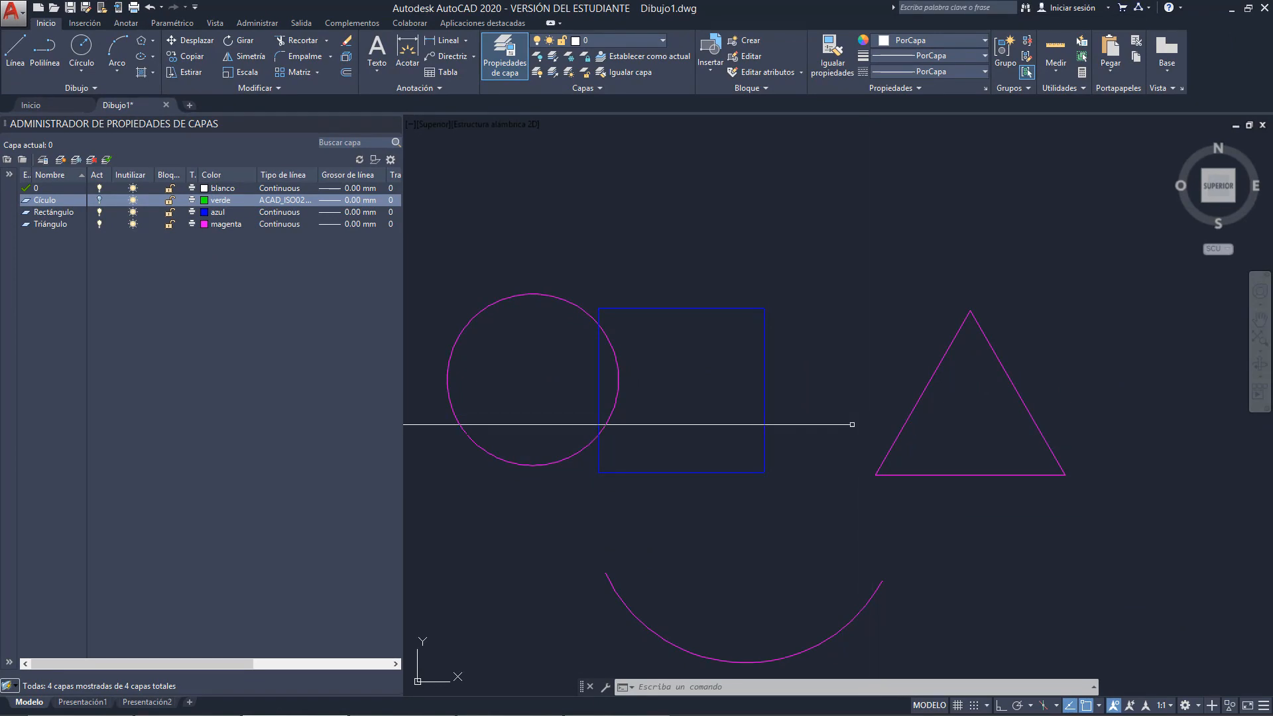
scroll(666, 442, "down", 3)
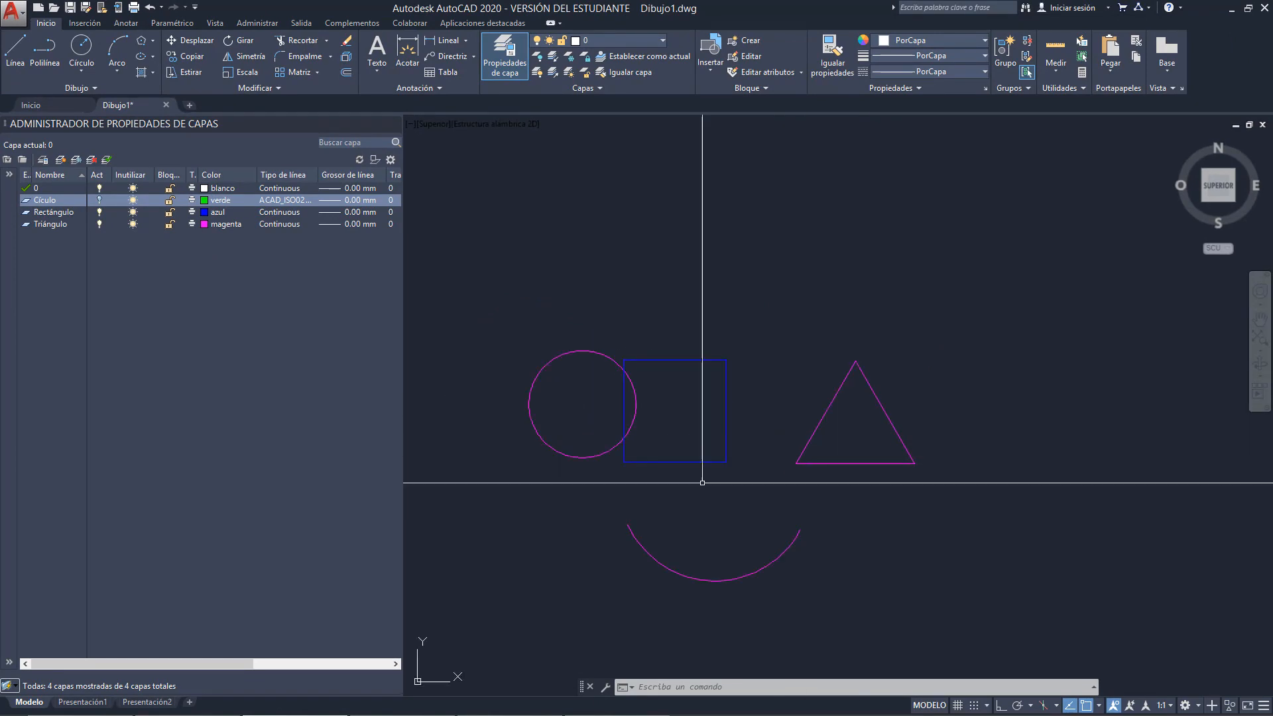
mouse_move(782, 424)
middle_mouse_down()
mouse_move(801, 398)
mouse_move(836, 416)
middle_mouse_up()
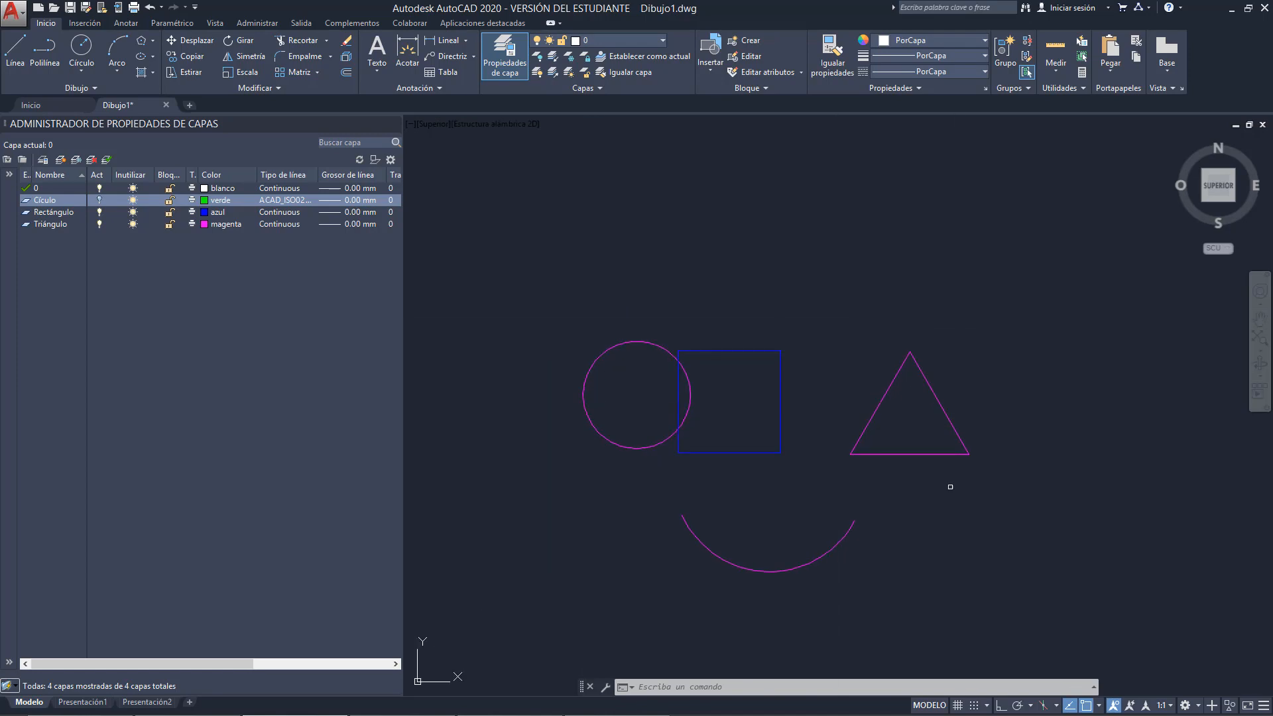
middle_click_drag(946, 483, 857, 460)
mouse_move(531, 402)
middle_mouse_down()
mouse_move(684, 401)
mouse_move(660, 415)
middle_mouse_up()
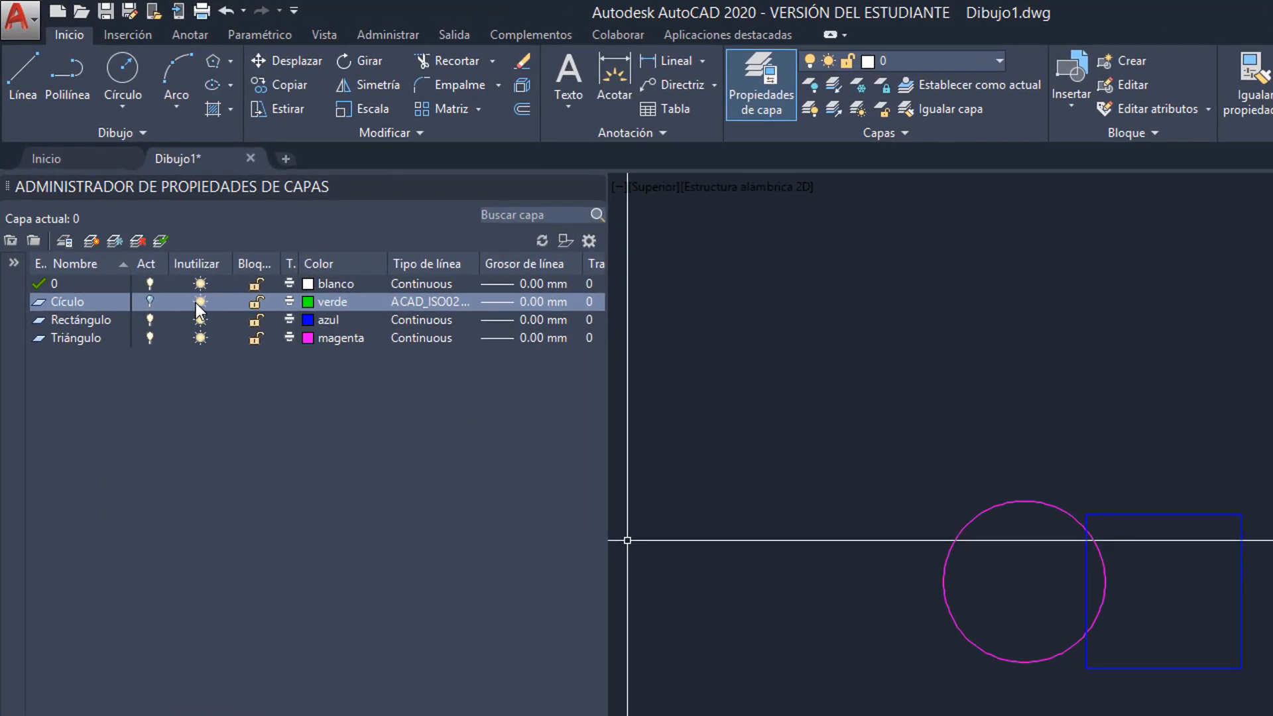
Freeze layer Cículo, check the drawing without it, and restore the layer to thawed and on
left_click(200, 303)
scroll(1016, 656, "down", 2)
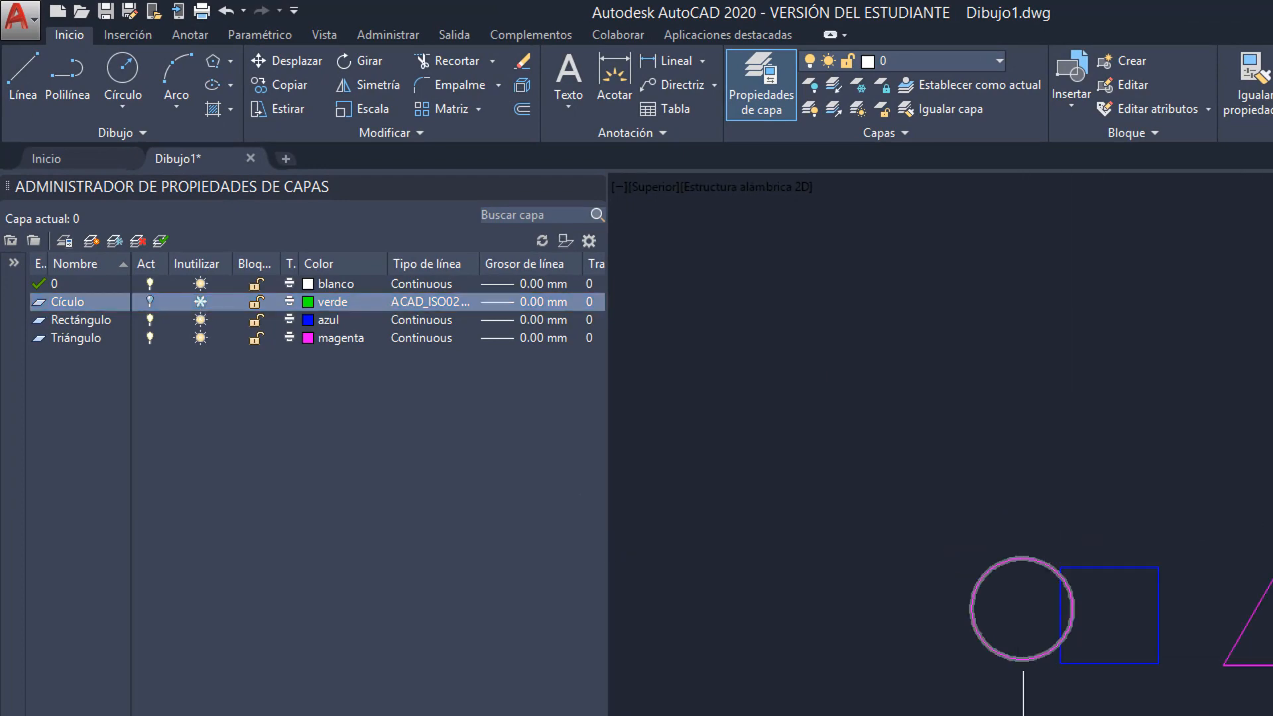
middle_click_drag(1018, 653, 871, 610)
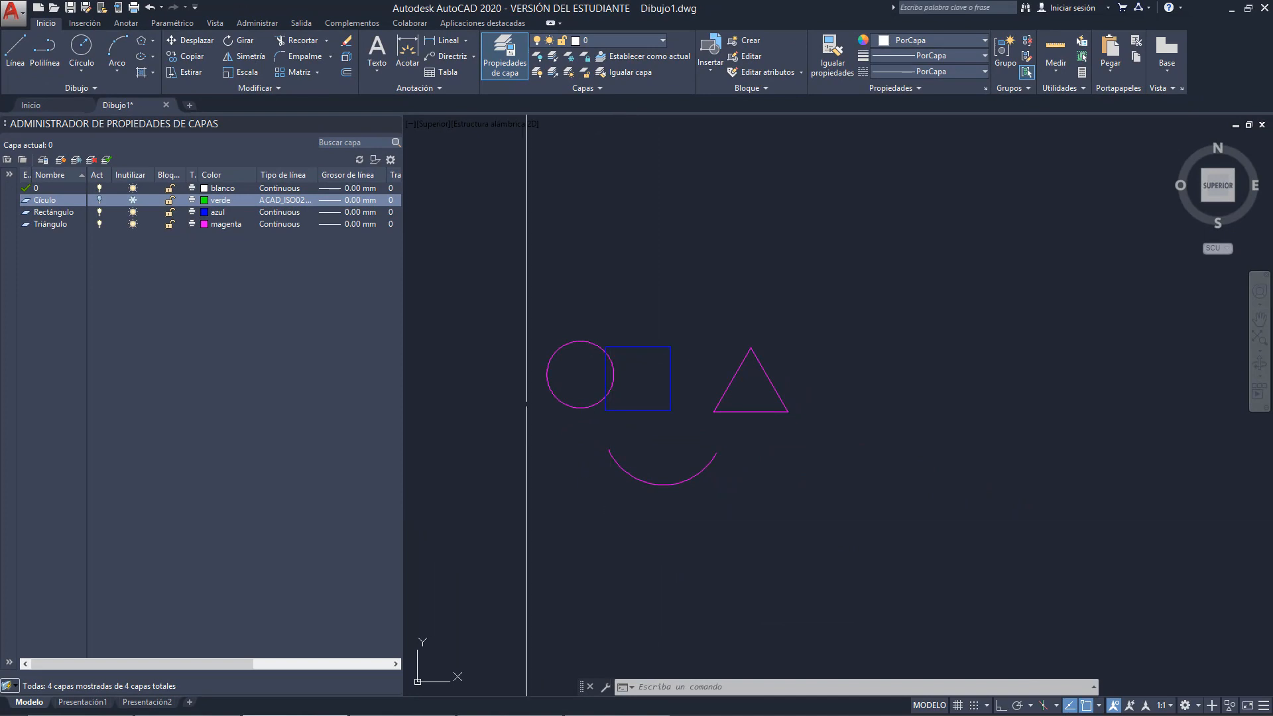
left_click(147, 197)
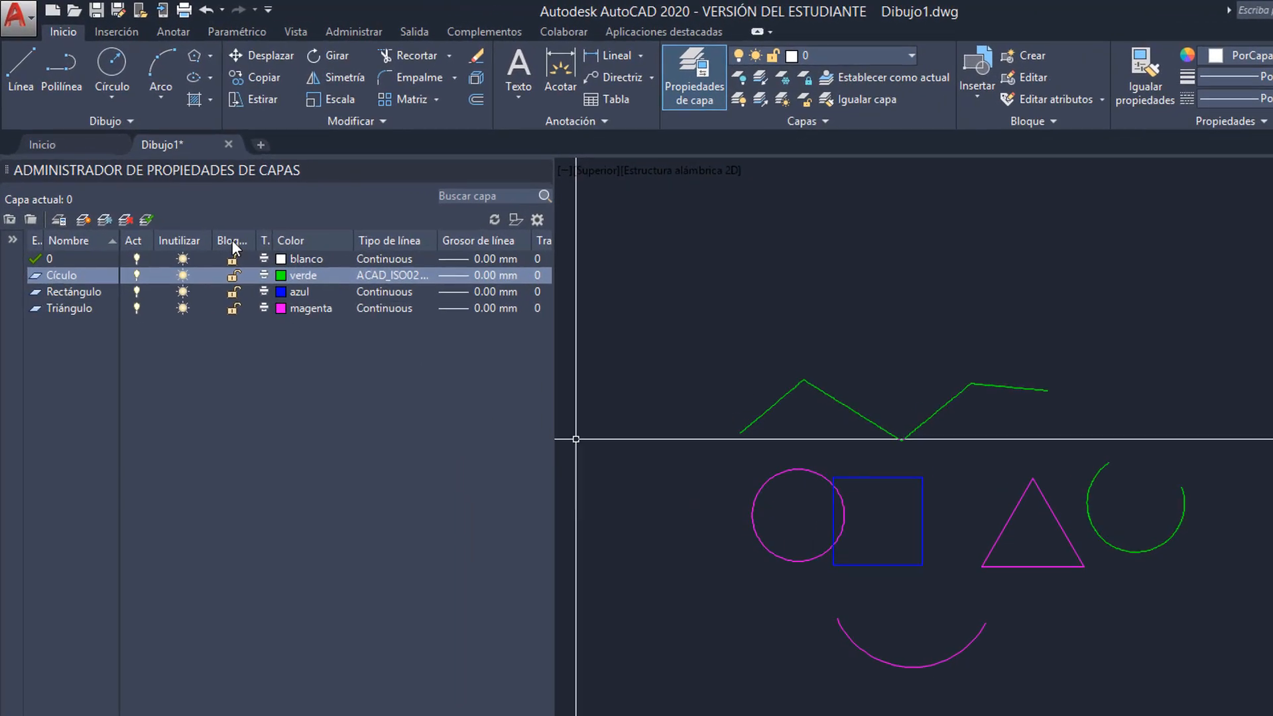
Lock layer Rectángulo and move the whole set of shapes to the right with the Move command
left_click(234, 292)
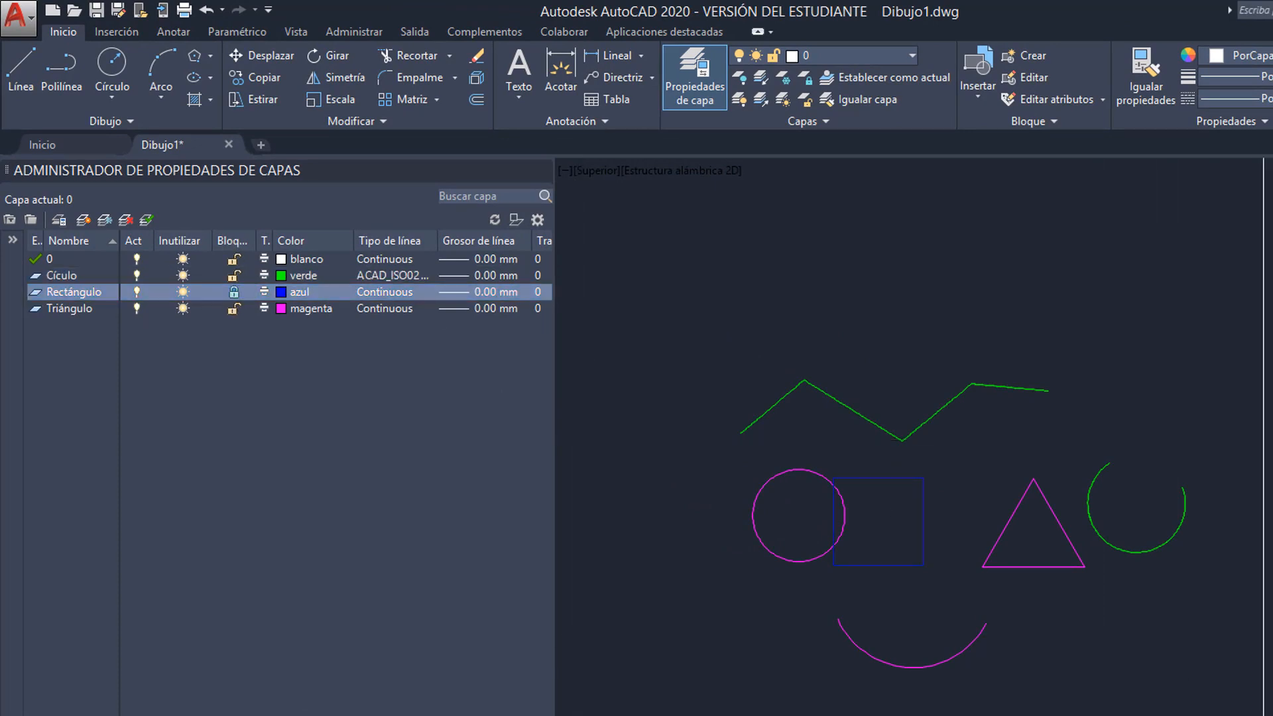
left_click(1269, 713)
left_click(721, 345)
left_click(276, 58)
left_click(844, 346)
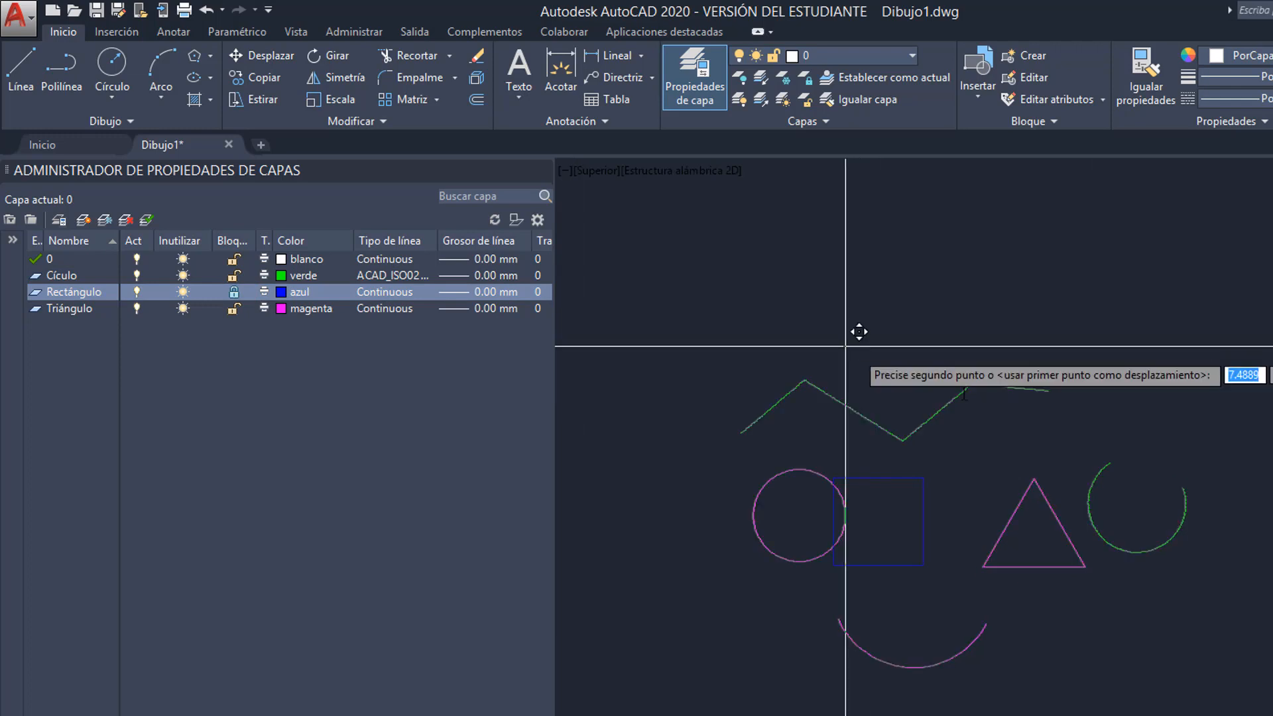
left_click(1101, 420)
middle_click_drag(812, 505, 724, 453)
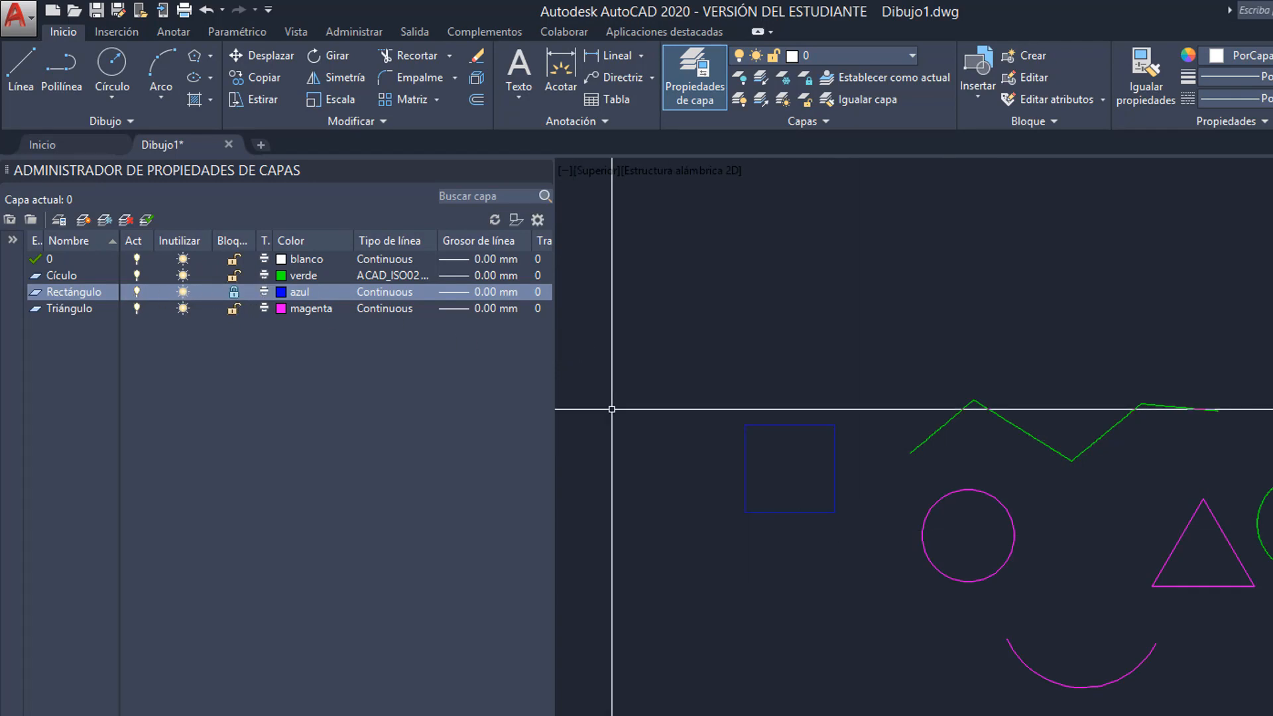
Select the blue square on the locked layer to inspect how it behaves, and clear the selection
scroll(816, 511, "up", 3)
left_click(886, 556)
left_click(767, 426)
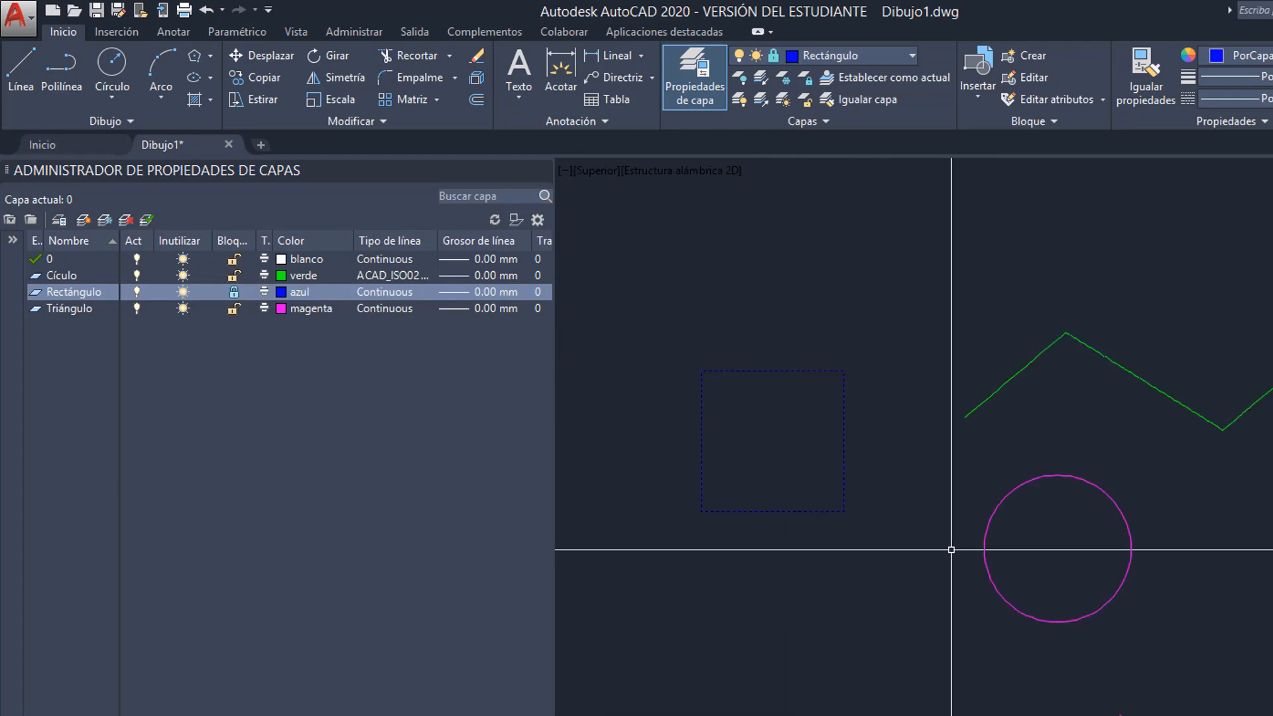
middle_click_drag(949, 548, 908, 556)
scroll(908, 555, "down", 2)
key("Escape")
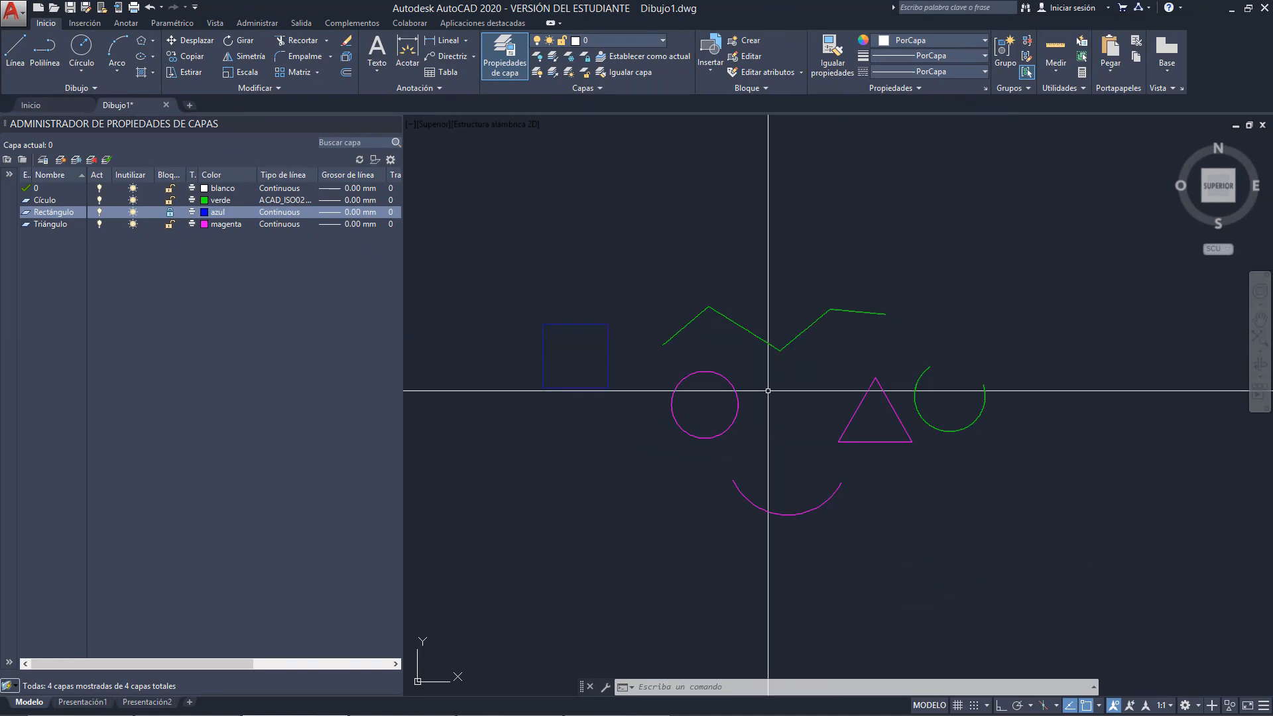
Unlock layer Rectángulo
mouse_move(809, 330)
middle_mouse_down()
mouse_move(838, 338)
mouse_move(788, 333)
mouse_move(830, 328)
middle_mouse_up()
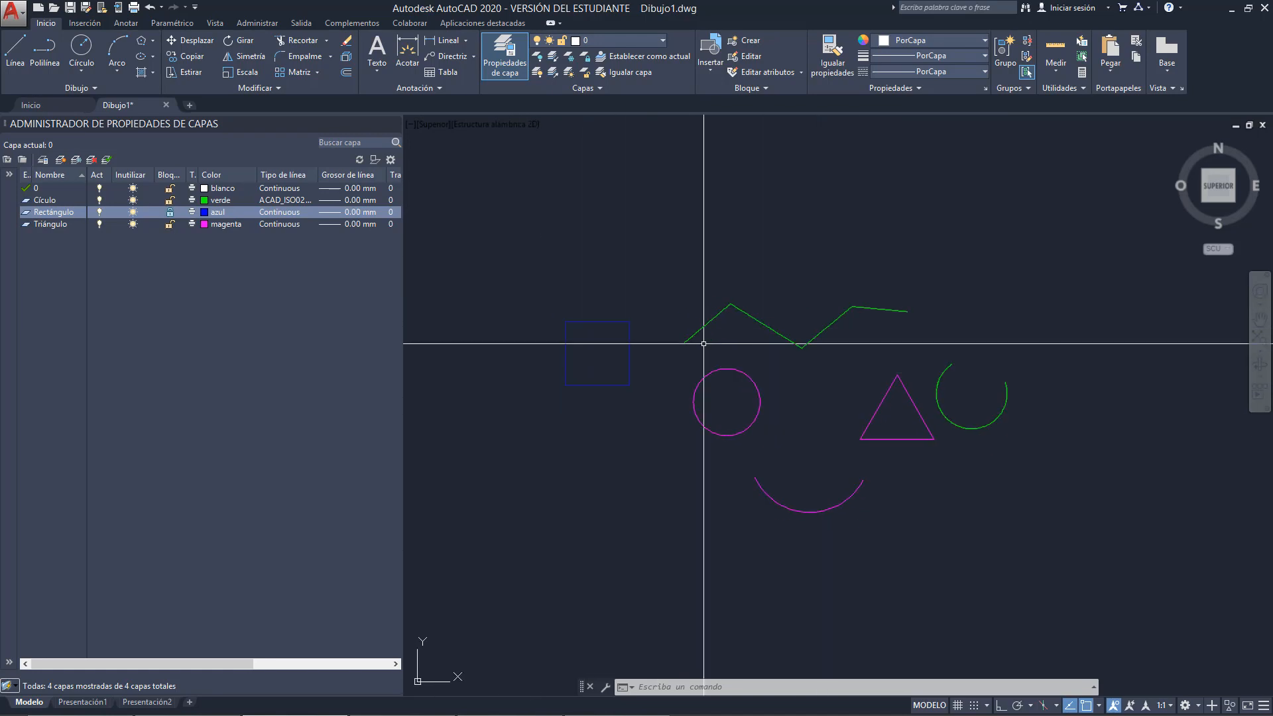
left_click(170, 212)
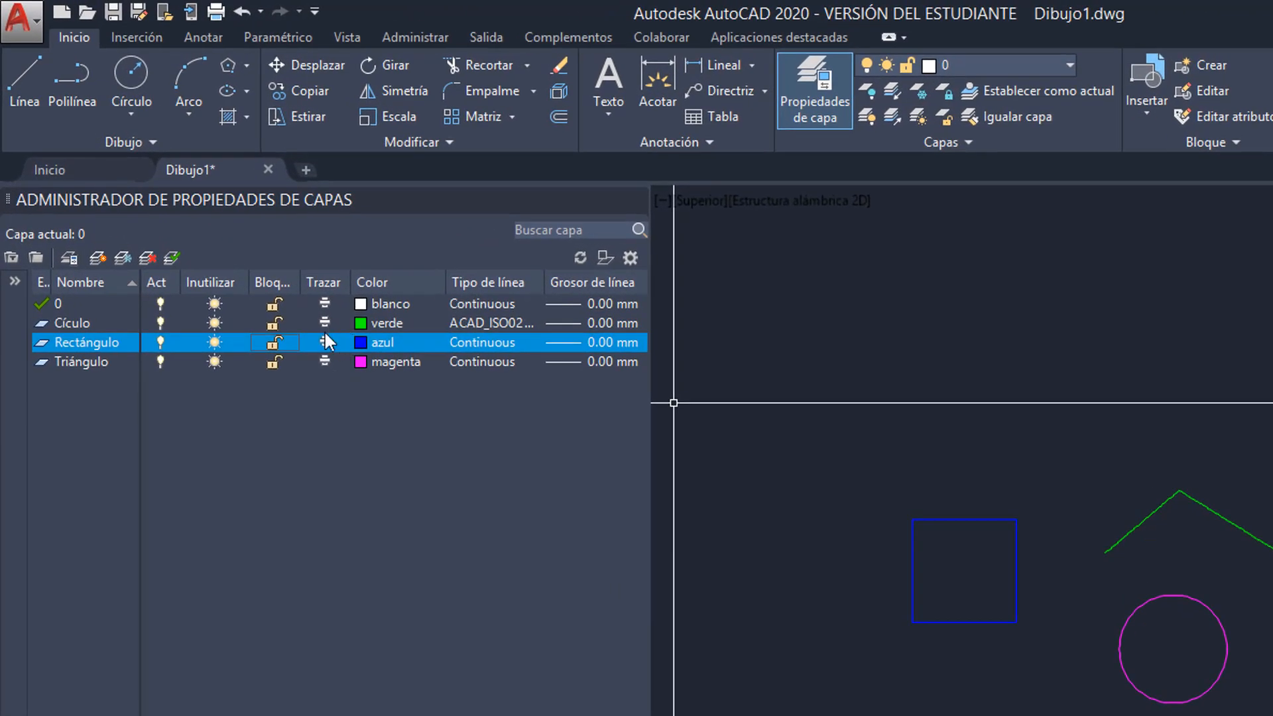
Exclude layer Rectángulo from plotting and make it plottable again
left_click(325, 340)
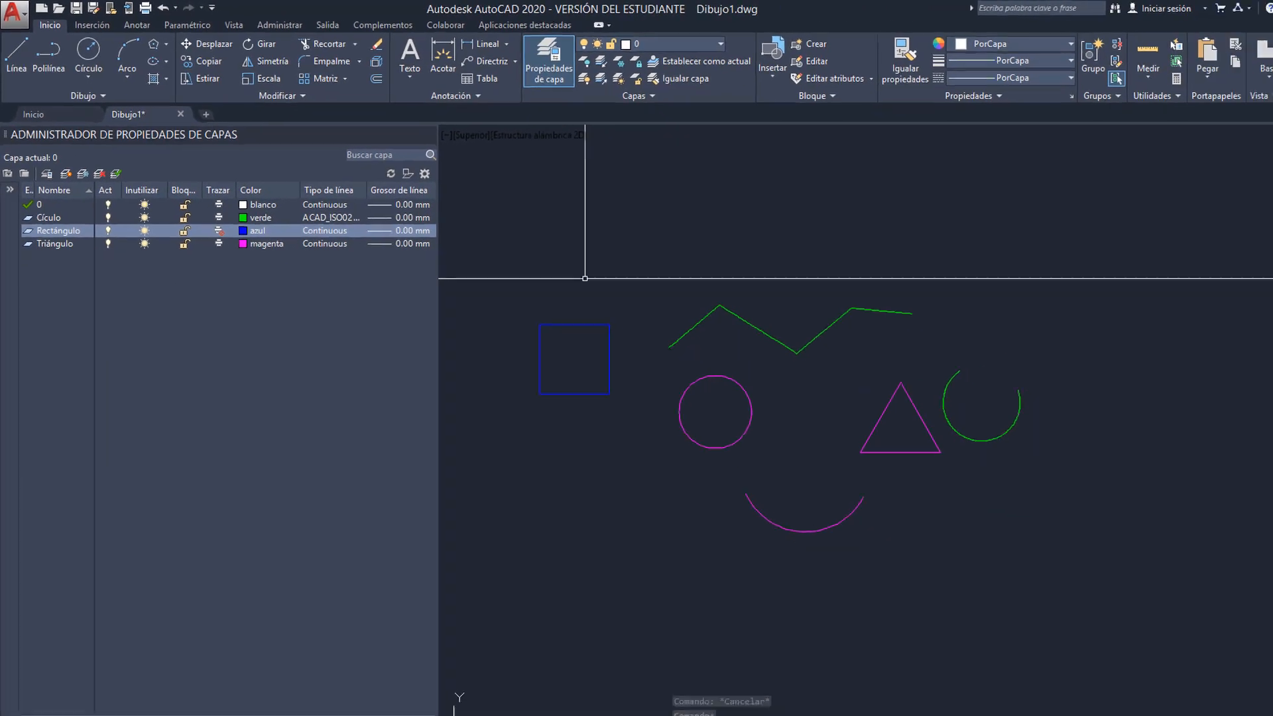
left_click(220, 231)
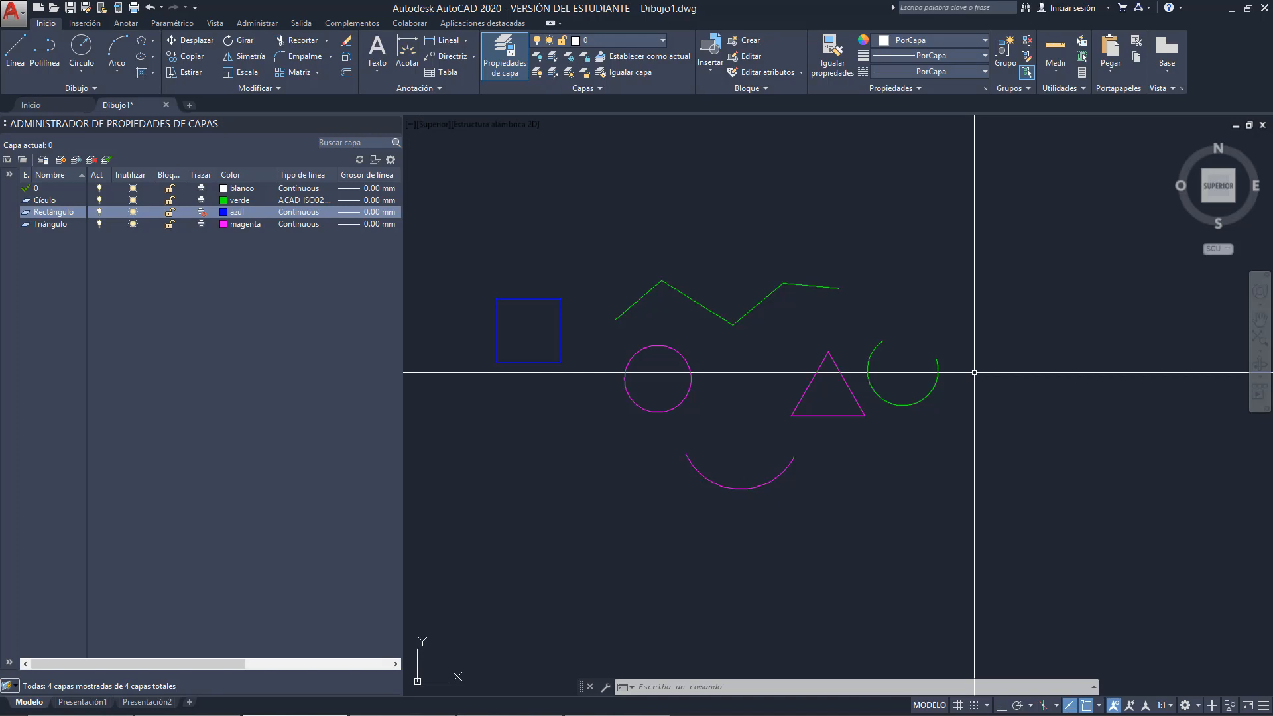
middle_click_drag(692, 446, 702, 460)
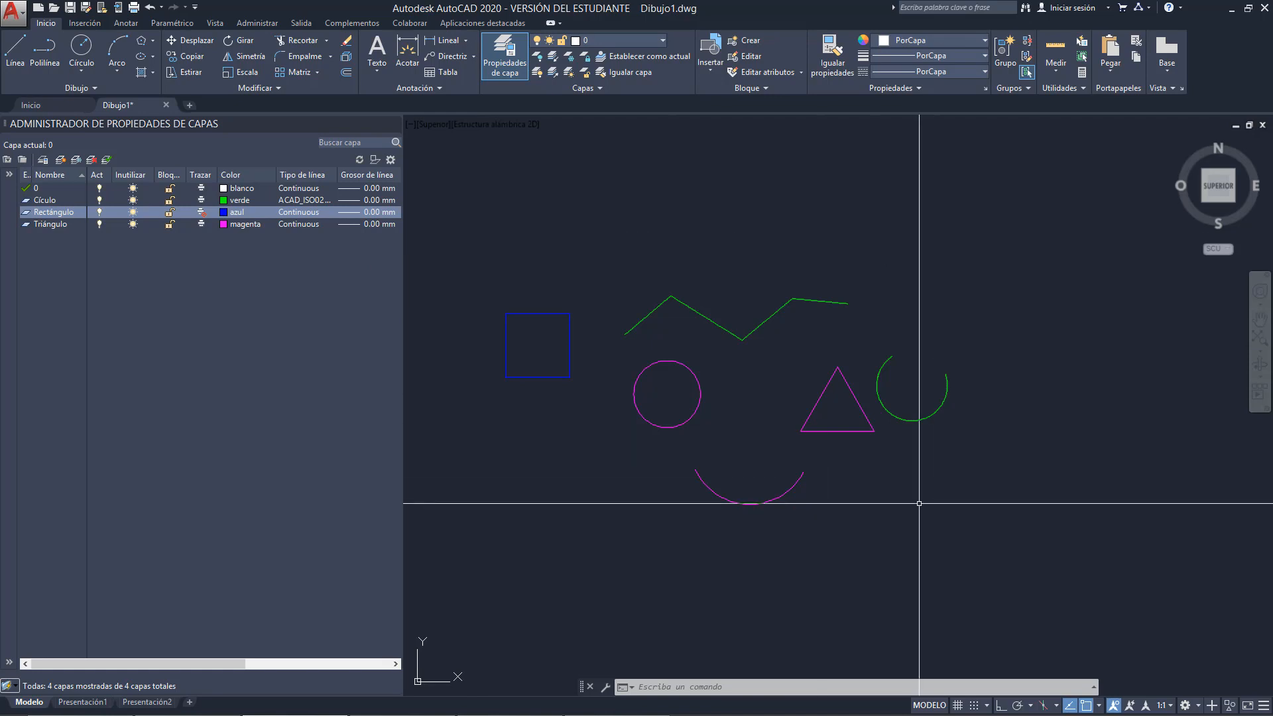
left_click(211, 213)
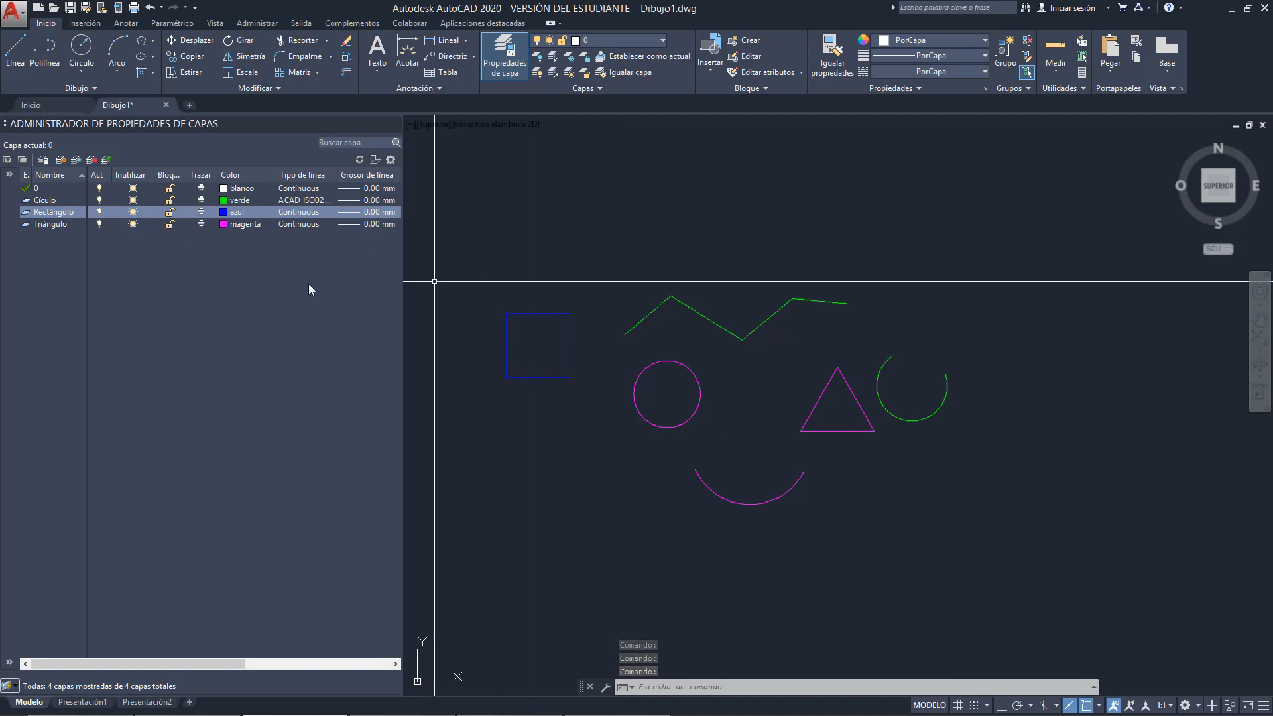
Turn off layer Rectángulo, look over the remaining shapes, and turn the layer back on
left_click(100, 212)
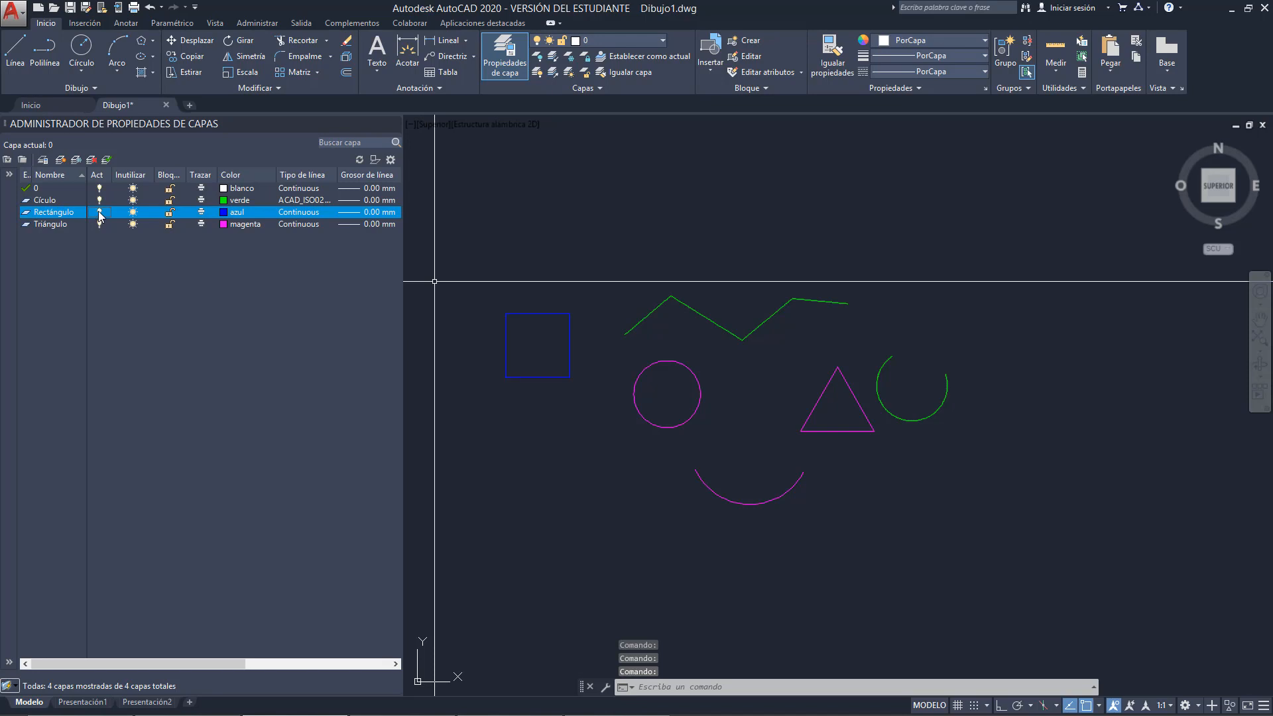
middle_click_drag(548, 300, 637, 300)
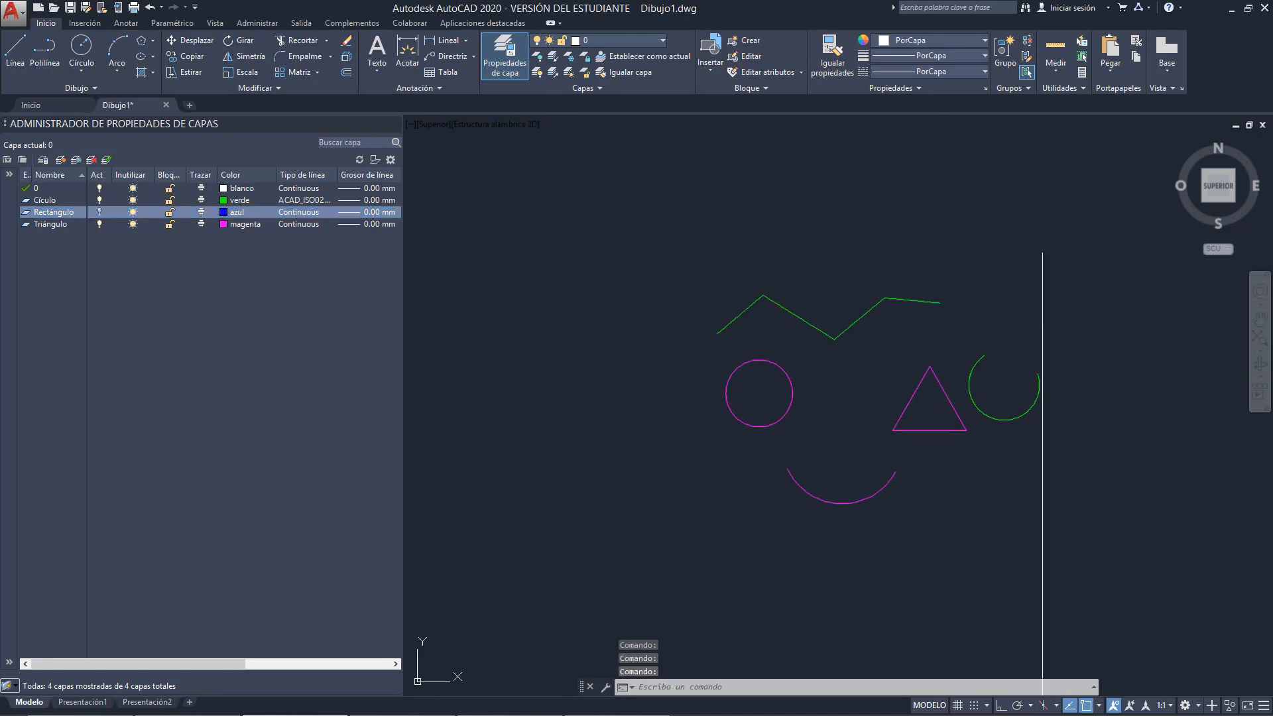
mouse_move(1073, 434)
middle_mouse_down()
mouse_move(978, 455)
mouse_move(974, 417)
mouse_move(948, 401)
middle_mouse_up()
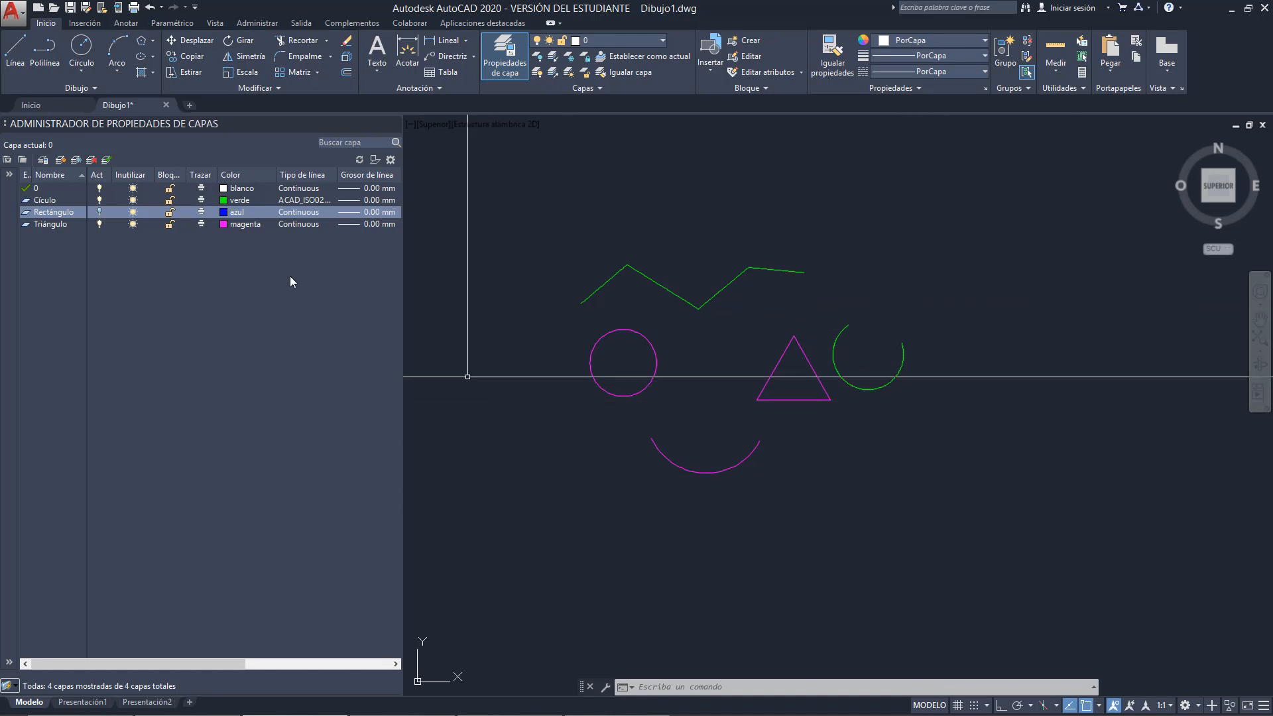
left_click(99, 212)
mouse_move(638, 391)
middle_mouse_down()
mouse_move(666, 429)
mouse_move(693, 394)
middle_mouse_up()
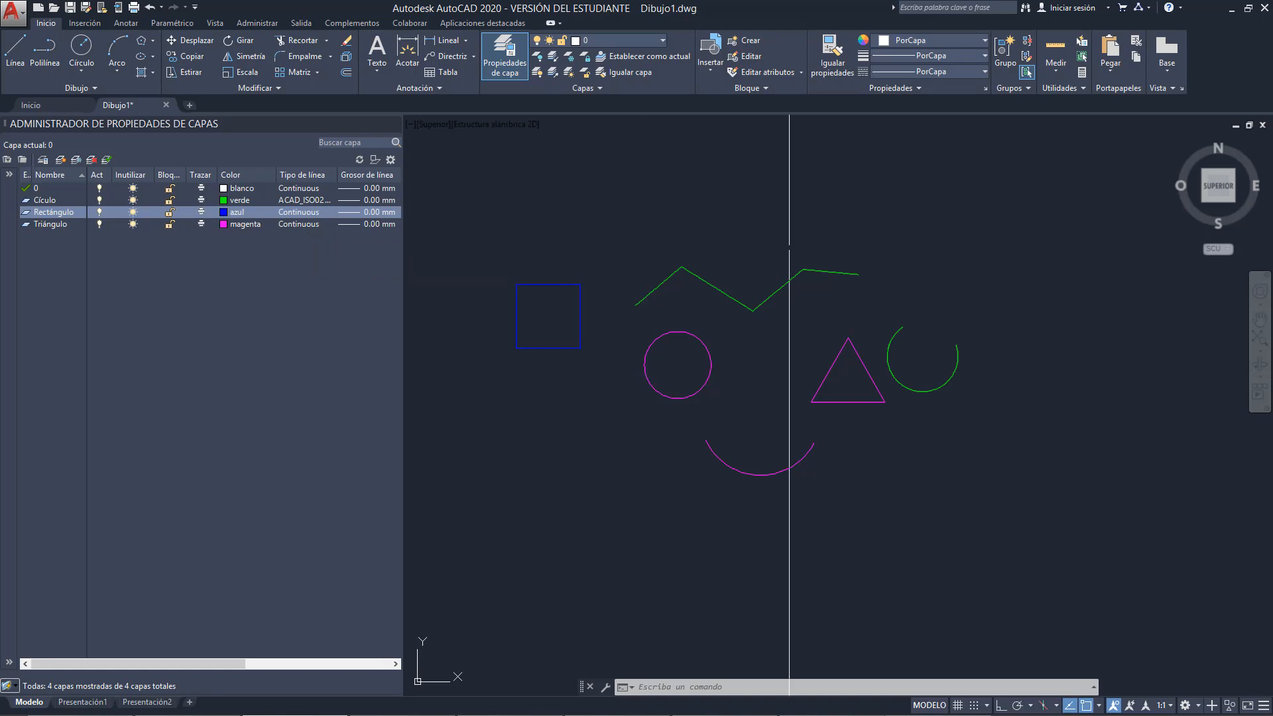
middle_click_drag(789, 255, 862, 241)
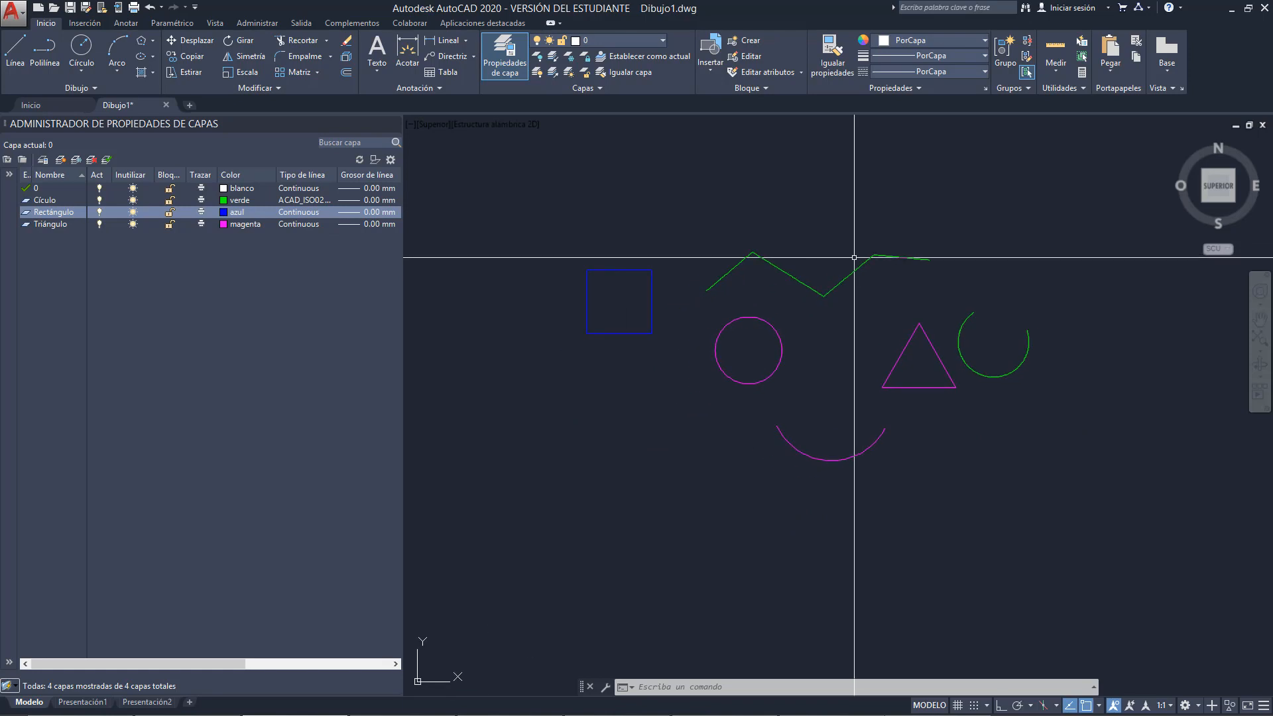
Create a new blank drawing and turn off its grid display
left_click(37, 12)
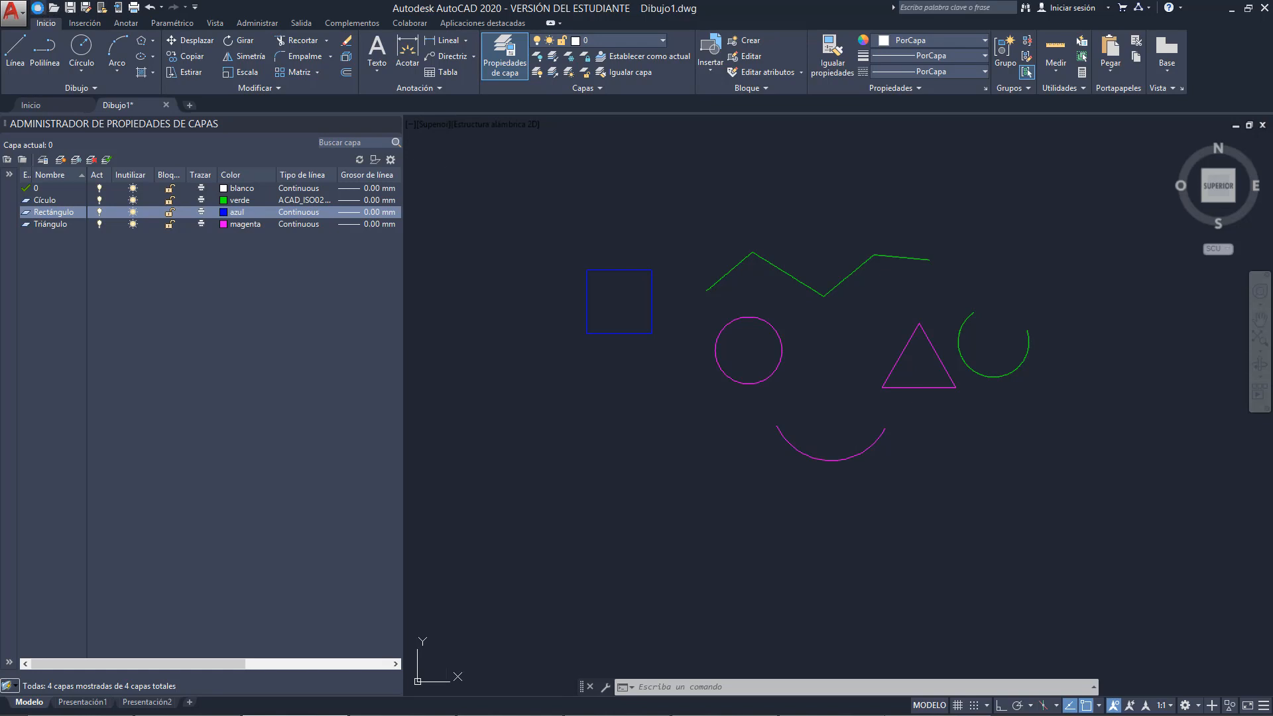
left_click(1021, 597)
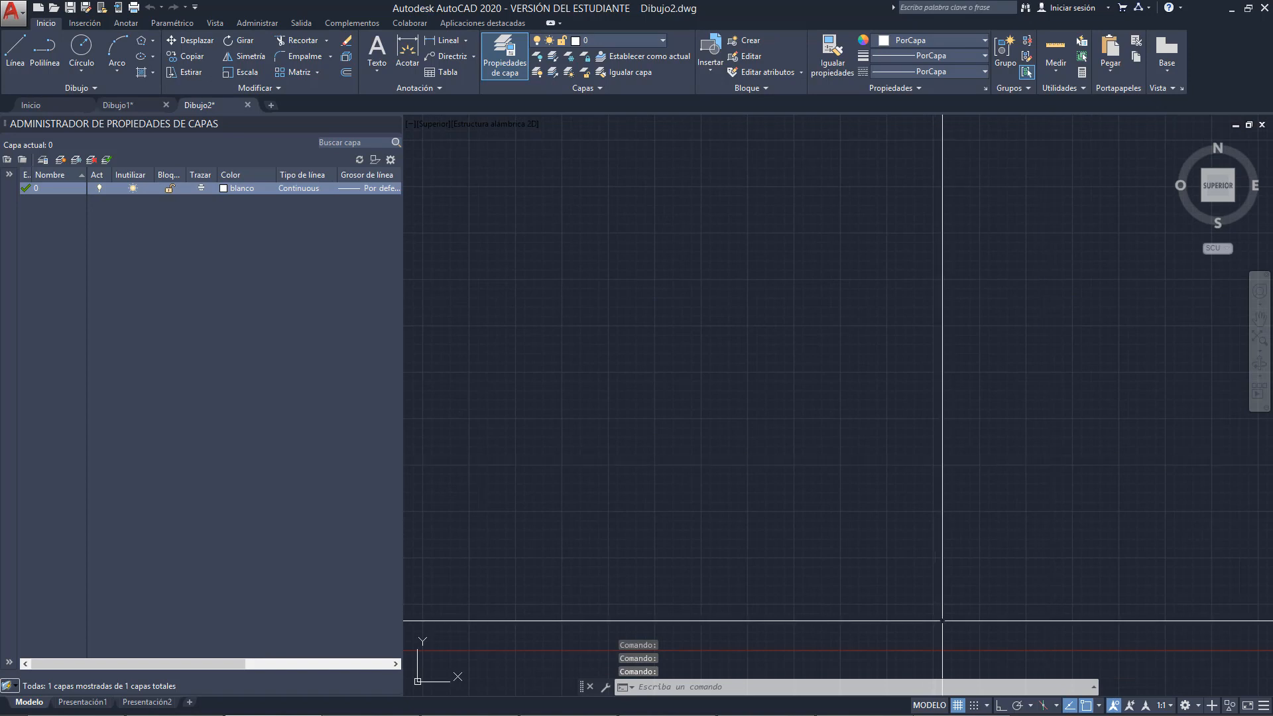
left_click(958, 706)
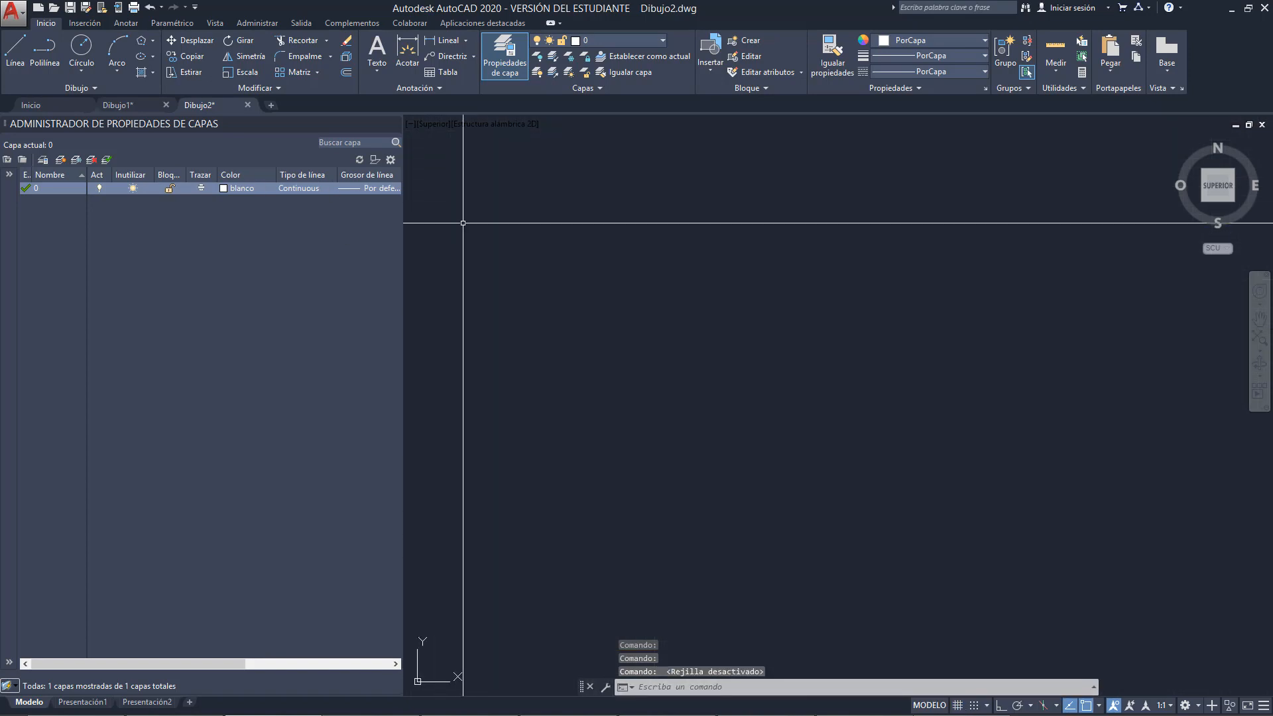
Switch to the Captura picture in Windows Photo Viewer, narrow its window and enlarge the suggested layer scheme to examine its entries
key("alt+Tab")
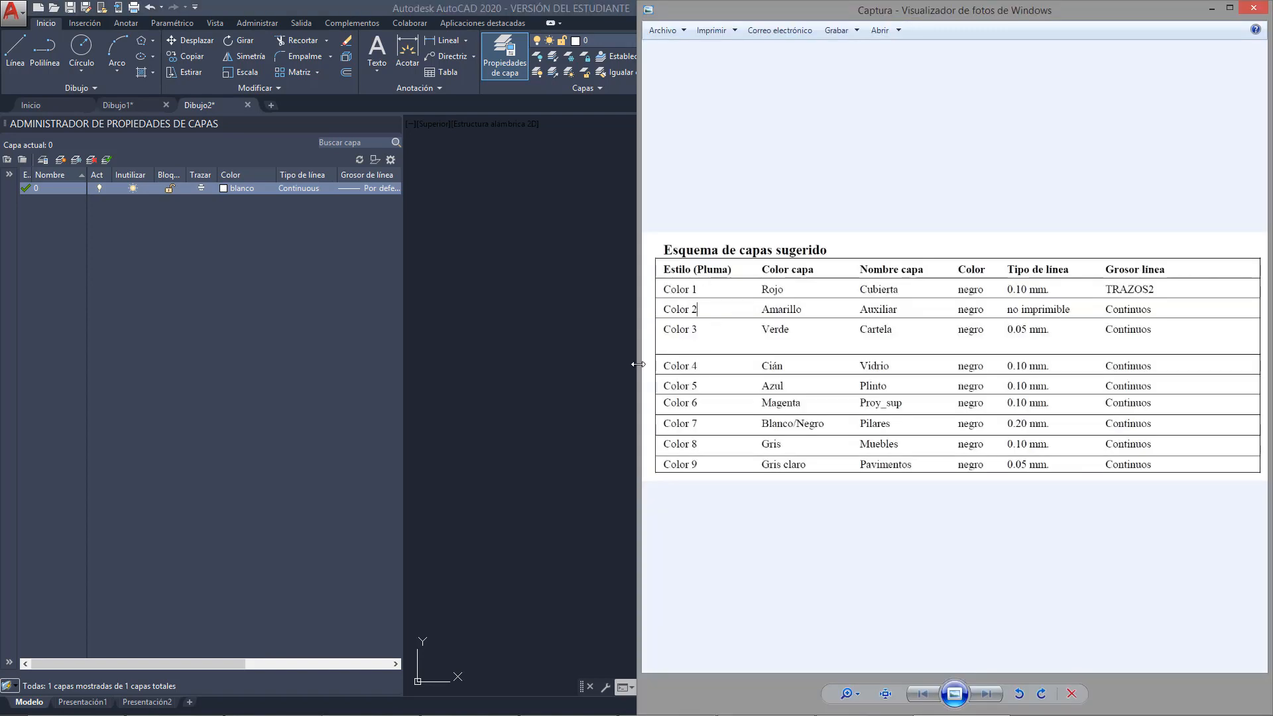
left_click_drag(637, 364, 702, 343)
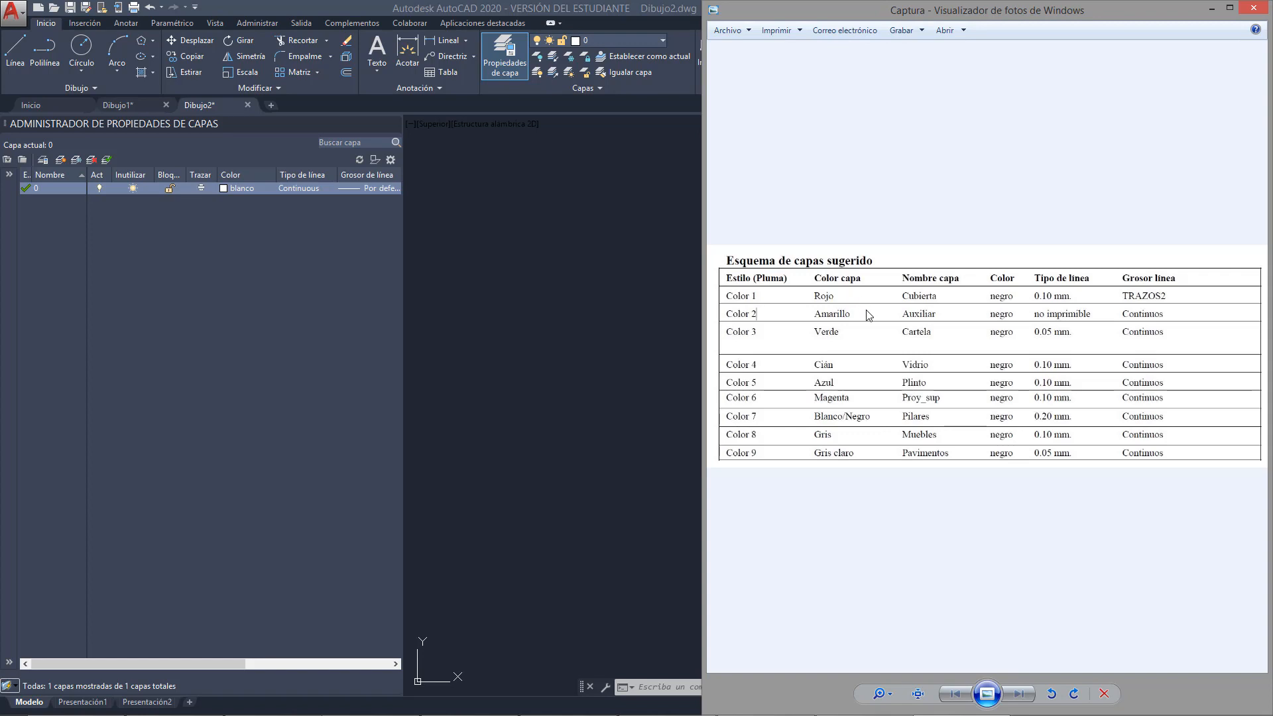
scroll(831, 401, "up", 2)
scroll(975, 339, "up", 1)
left_click_drag(1008, 287, 1126, 263)
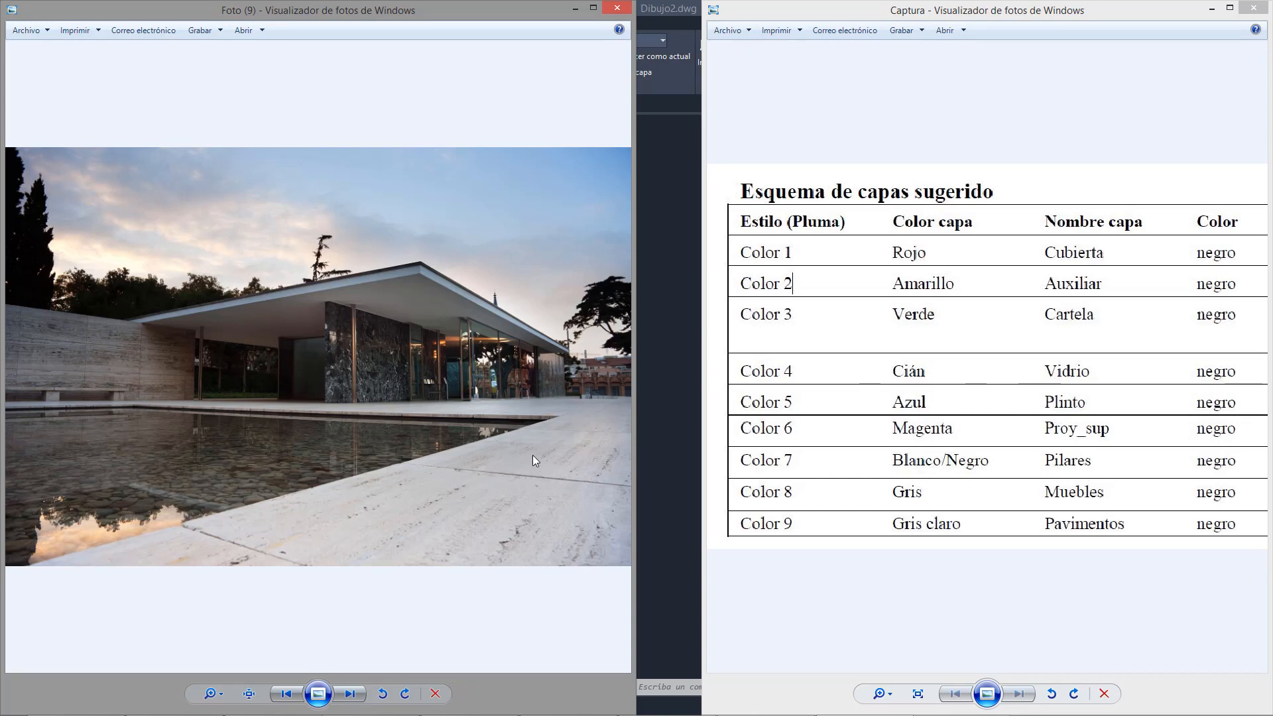
Examine the pavilion photos Foto (9), Foto (4) and Foto (5) for the building elements named in the layer scheme
left_click(1079, 435)
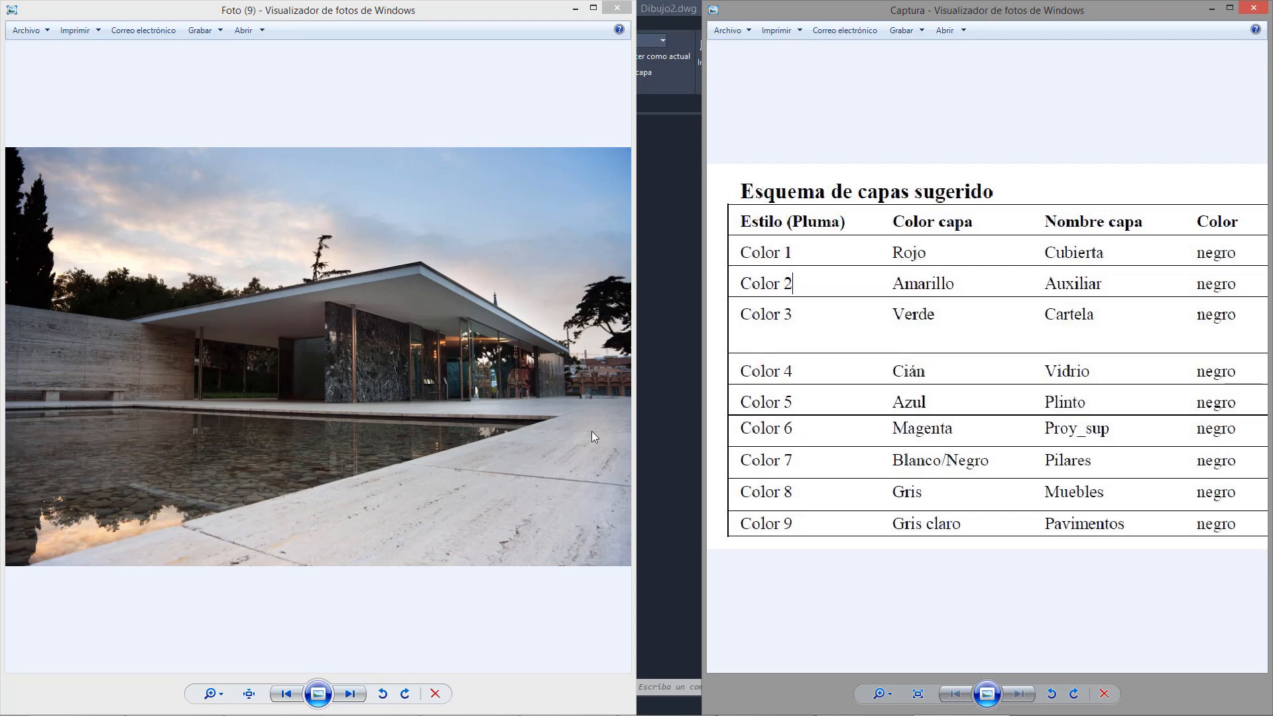
scroll(362, 351, "up", 1)
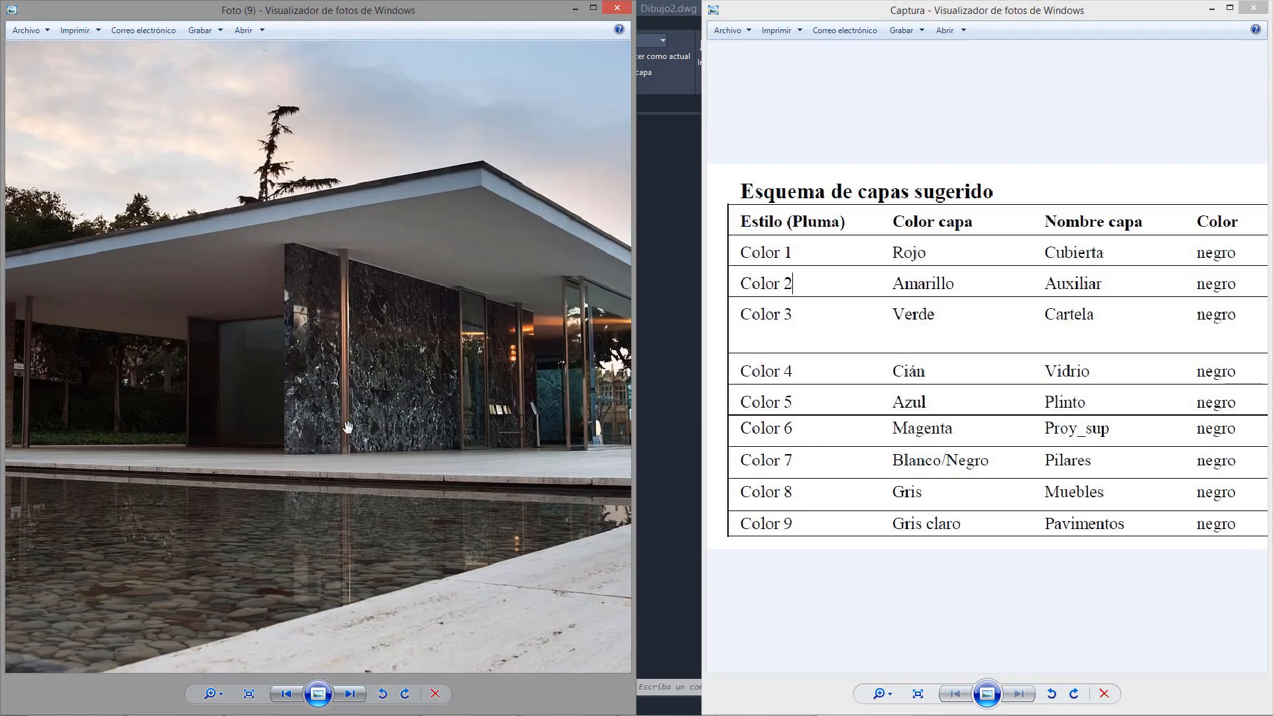
scroll(356, 304, "up", 1)
left_click_drag(368, 320, 237, 296)
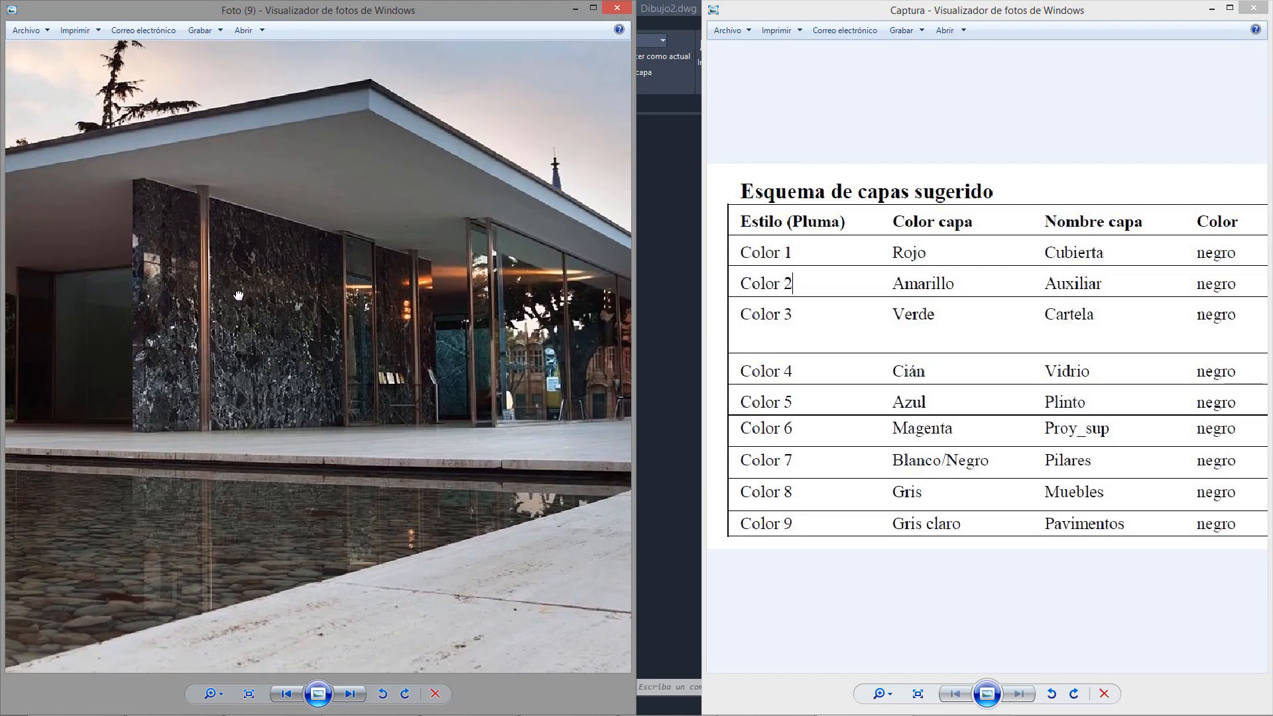
scroll(302, 262, "down", 2)
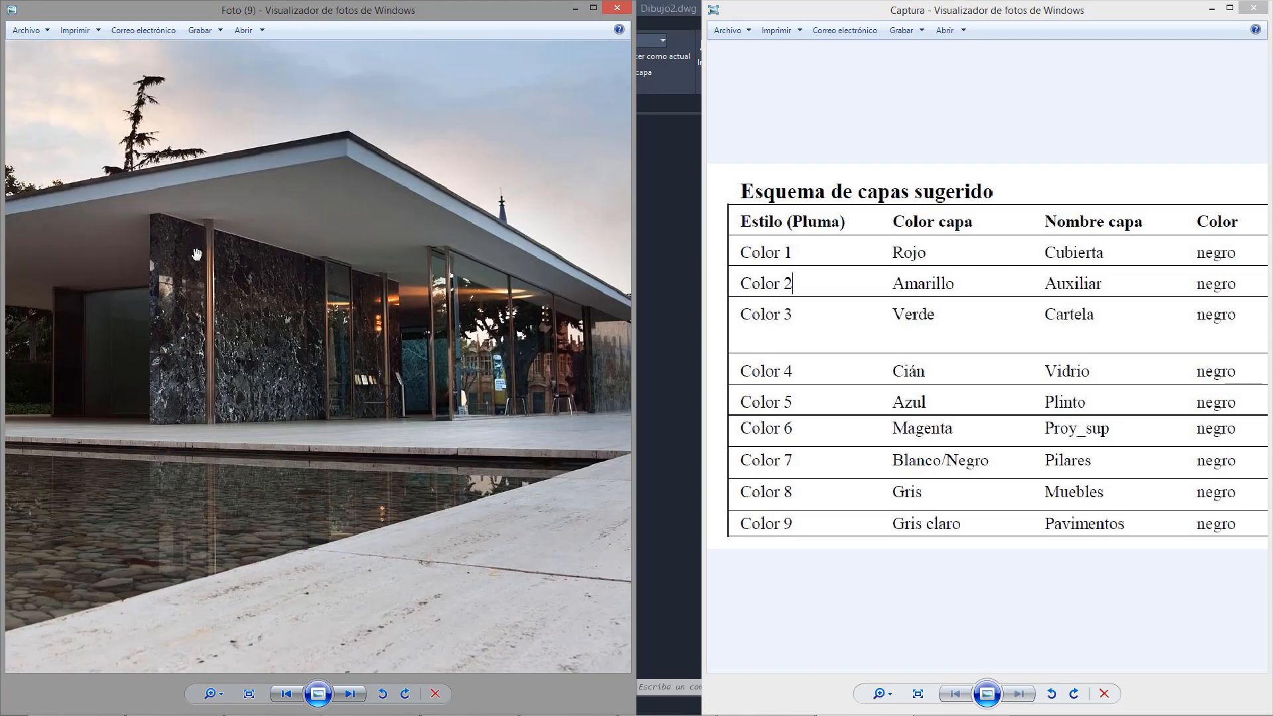
scroll(411, 432, "down", 2)
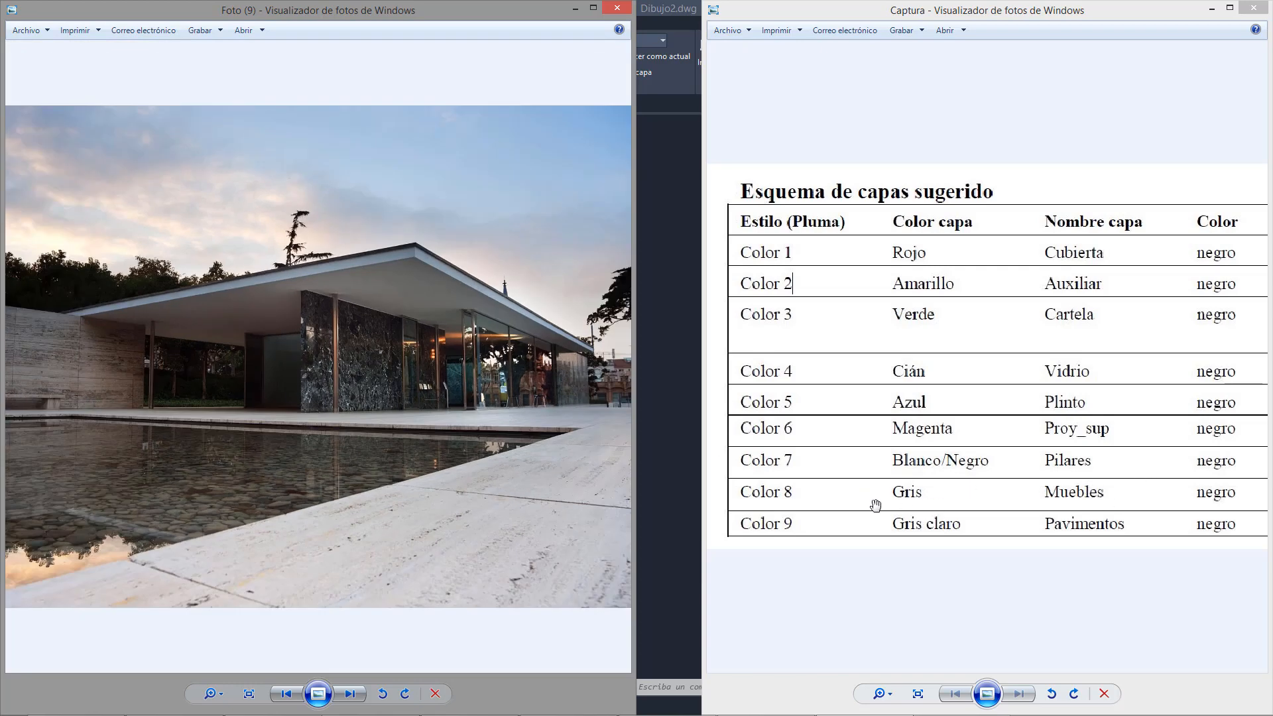
scroll(484, 424, "down", 3)
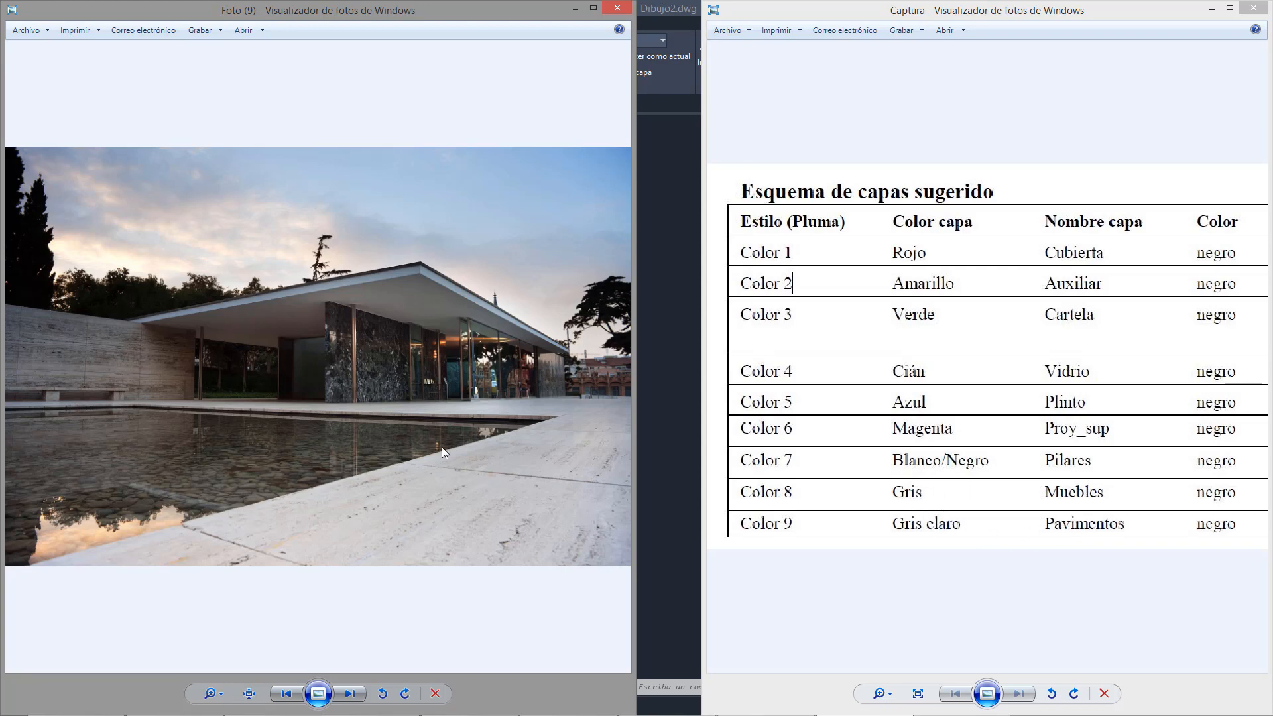
key("Right")
scroll(306, 482, "up", 3)
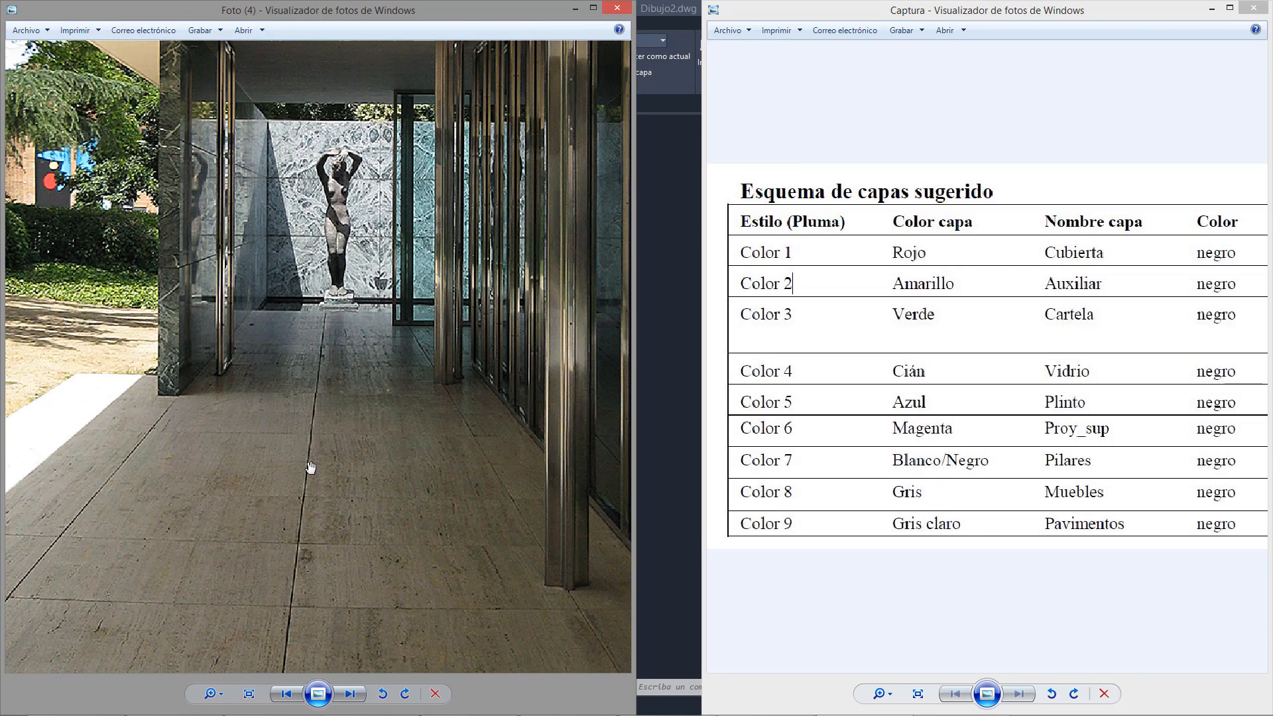
scroll(435, 479, "down", 3)
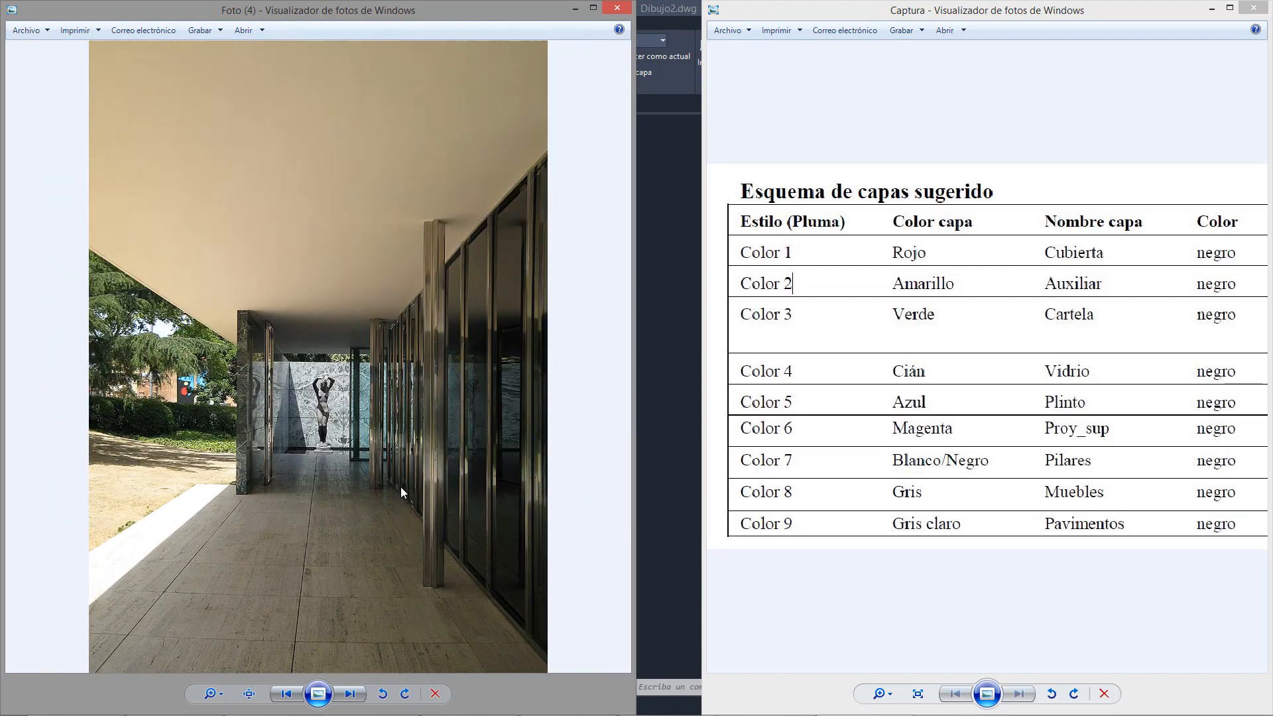
key("Right")
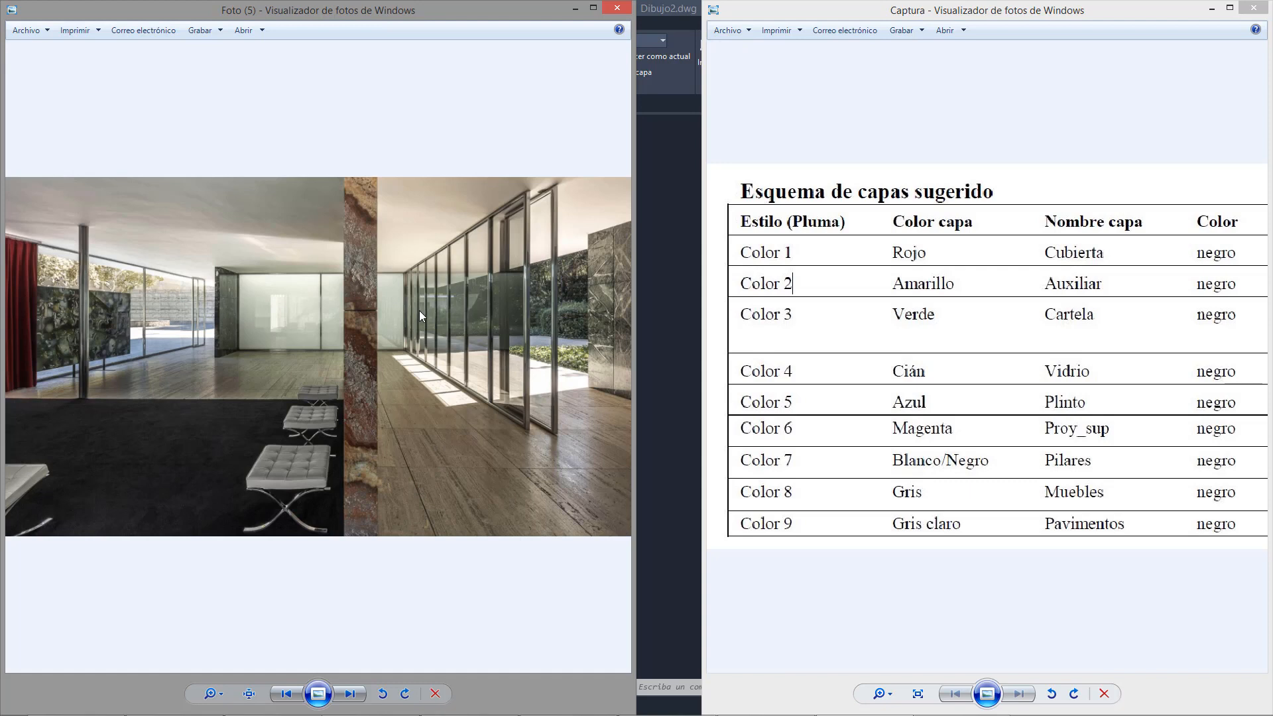
Switch back to AutoCAD, fit its window to half the screen, and widen the layer scheme window beside it
left_click(686, 9)
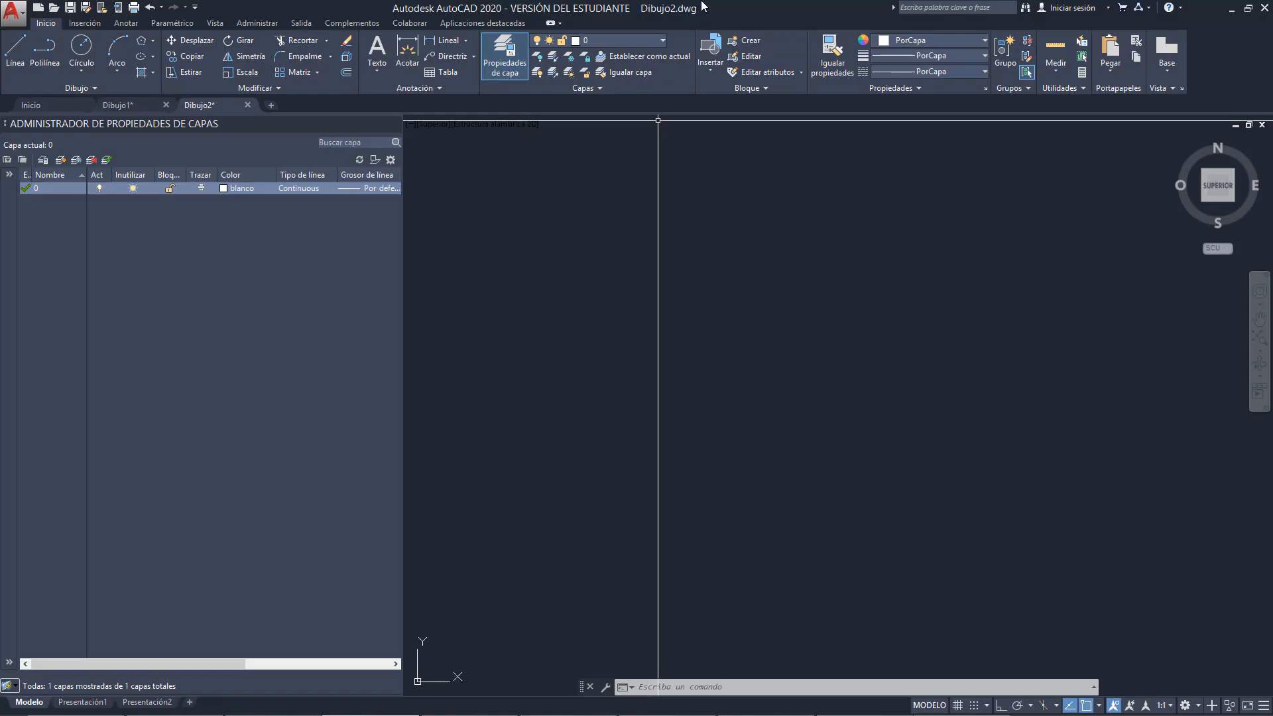
left_click_drag(722, 12, 0, 138)
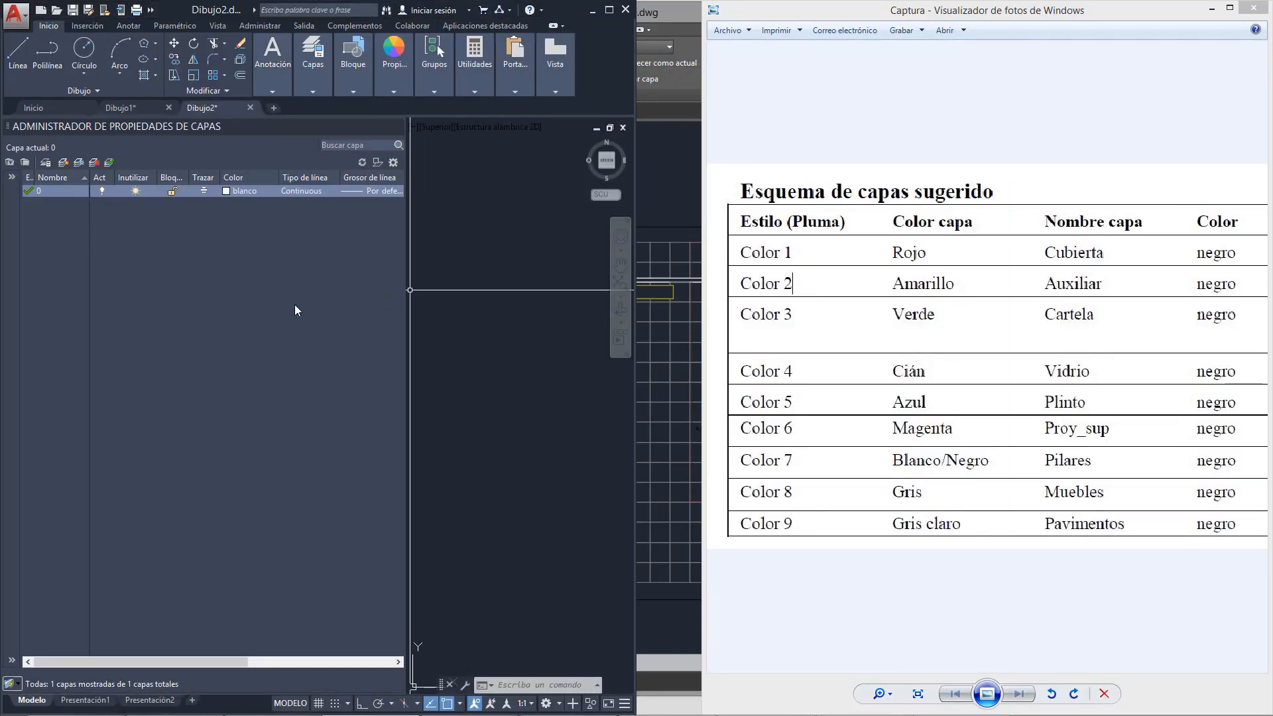
left_click(483, 313)
left_click(894, 342)
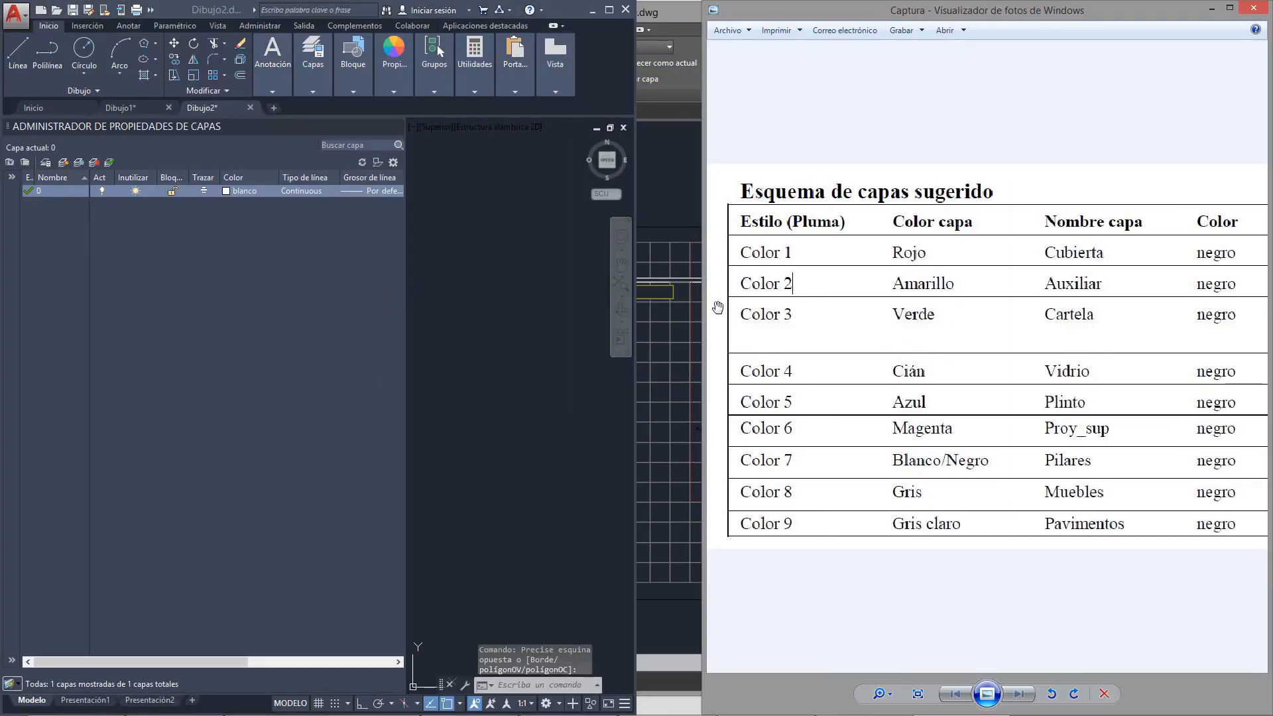
left_click_drag(703, 308, 646, 309)
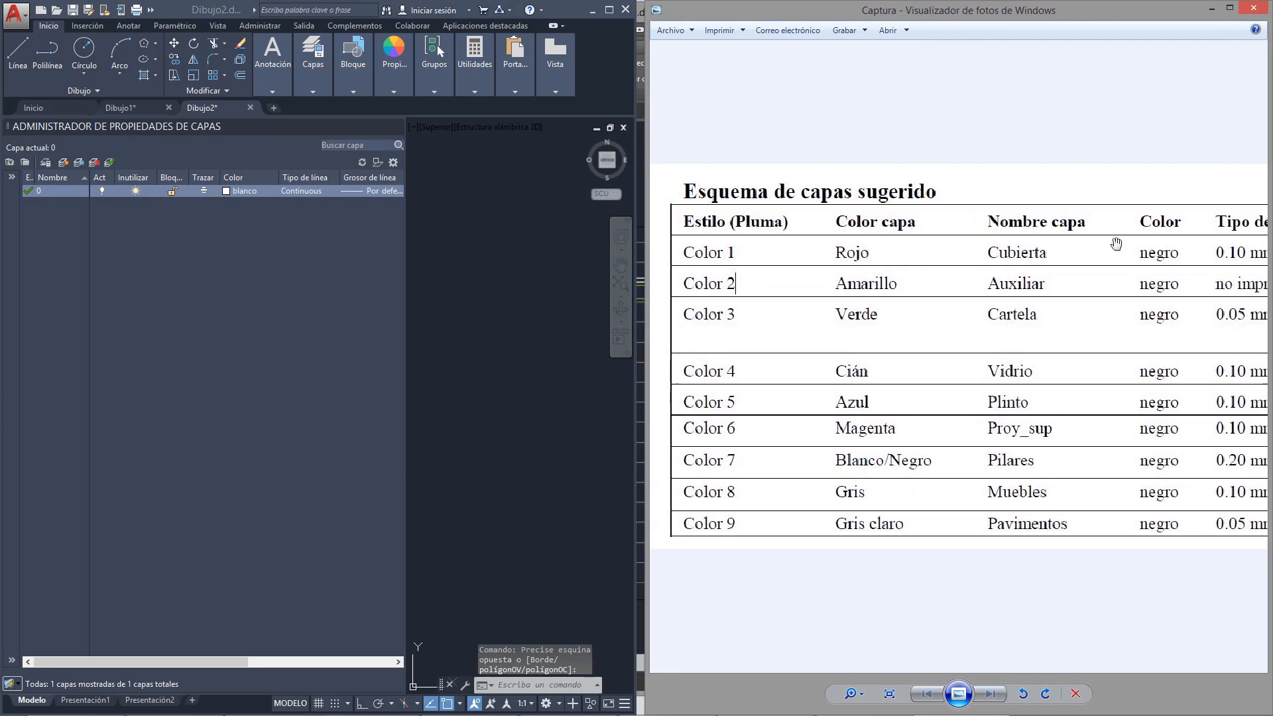
Examine the layer scheme's columns for pen style, layer colour, layer name, plot colour, linetype and lineweight
scroll(1091, 290, "down", 1)
left_click_drag(1168, 291, 1193, 278)
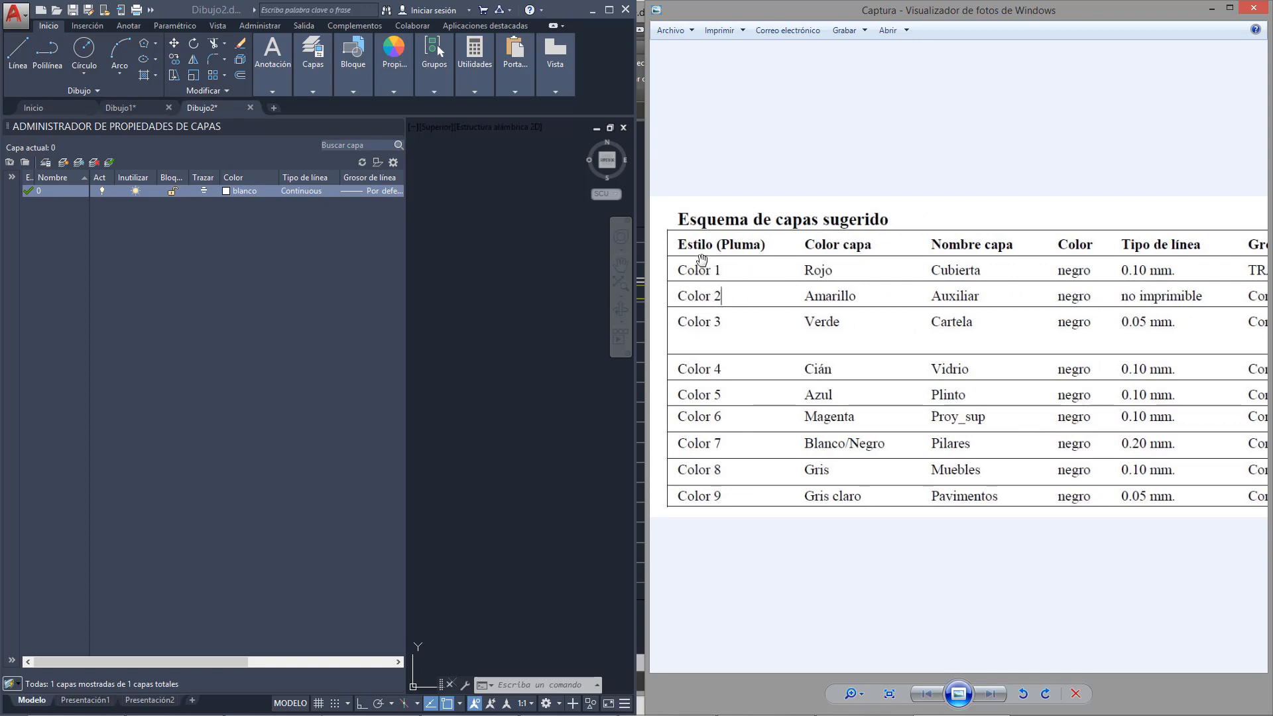
left_click_drag(895, 358, 817, 359)
left_click_drag(855, 279, 779, 279)
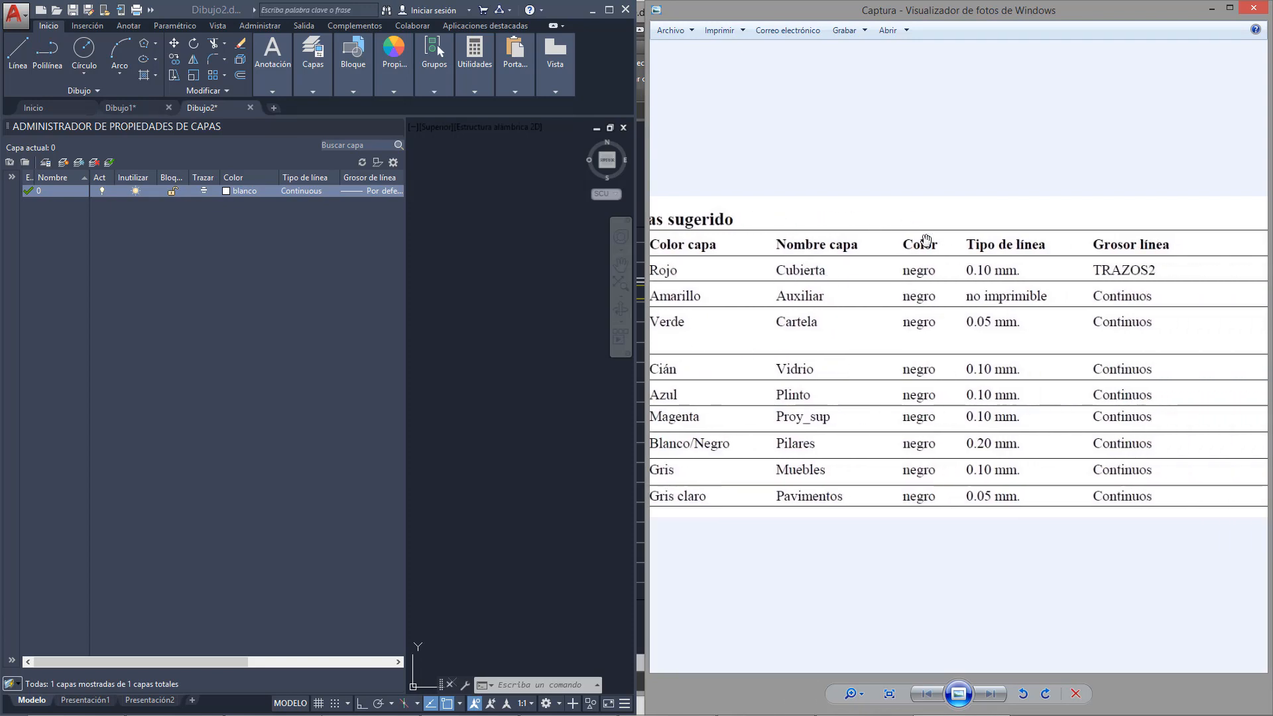
left_click_drag(989, 271, 958, 223)
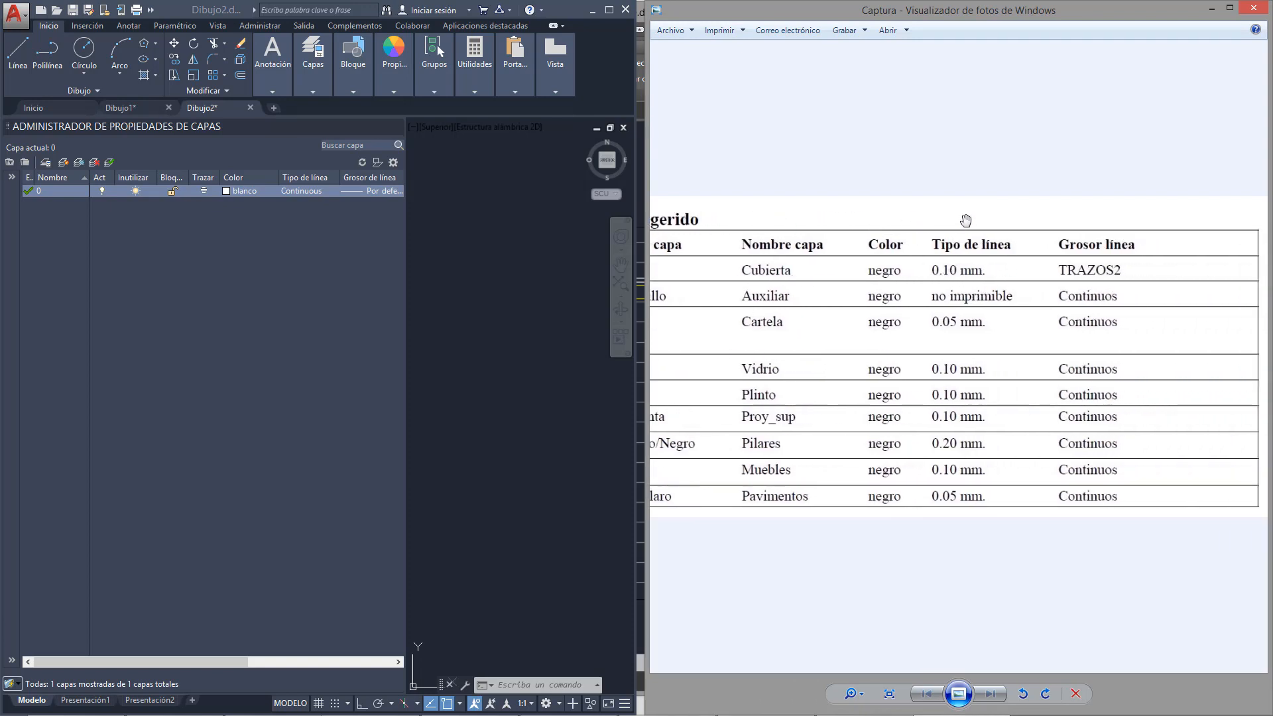
left_click_drag(994, 325, 1184, 322)
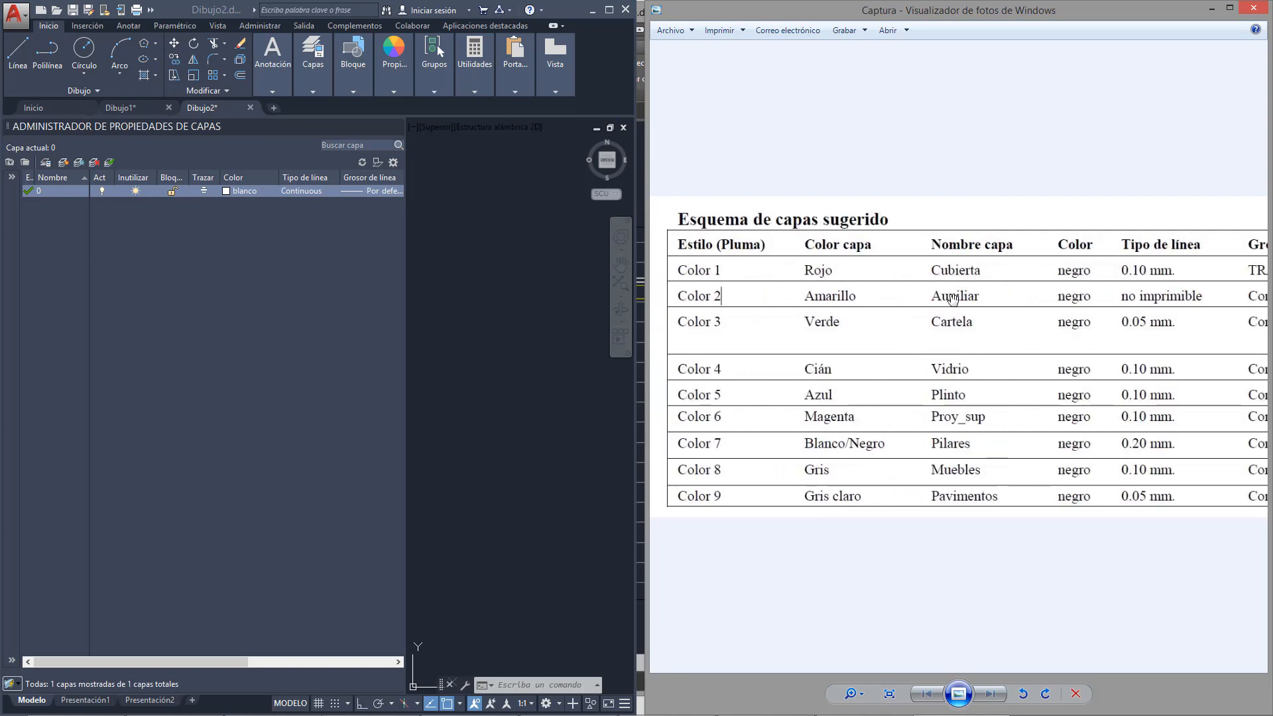
left_click_drag(1108, 304, 999, 295)
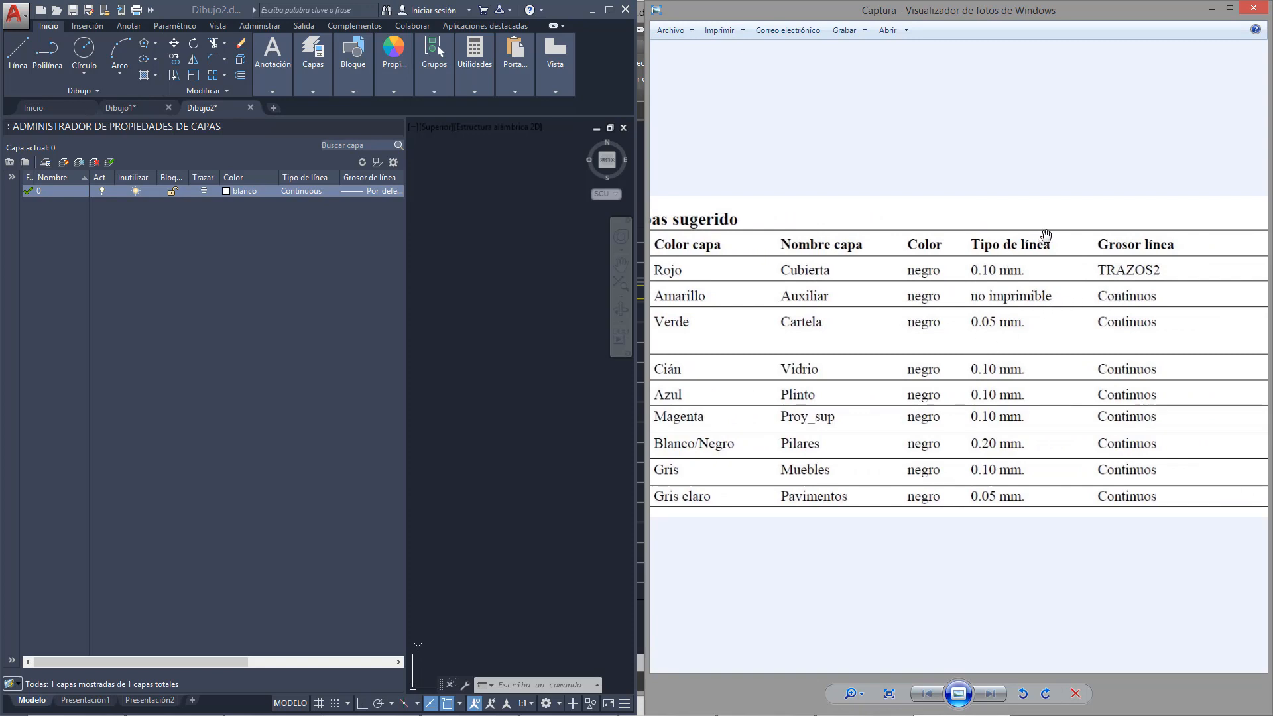
left_click_drag(1041, 330, 1015, 326)
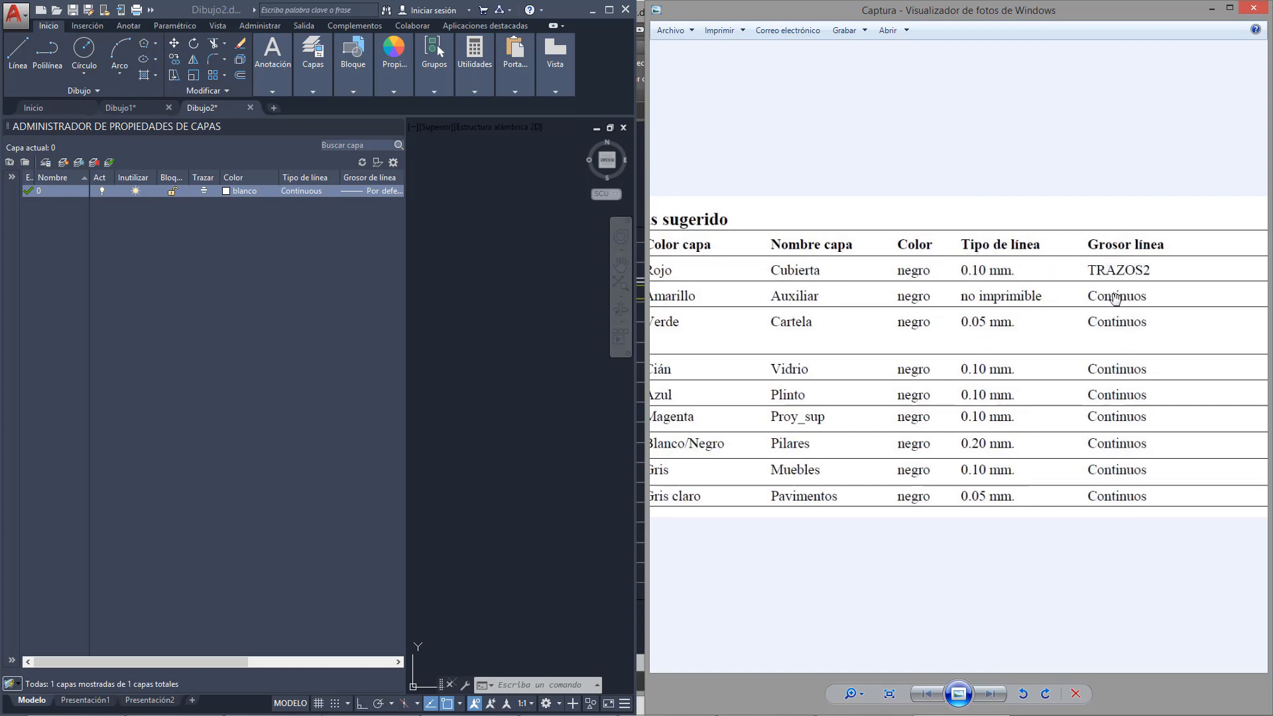
left_click_drag(1040, 426, 1241, 281)
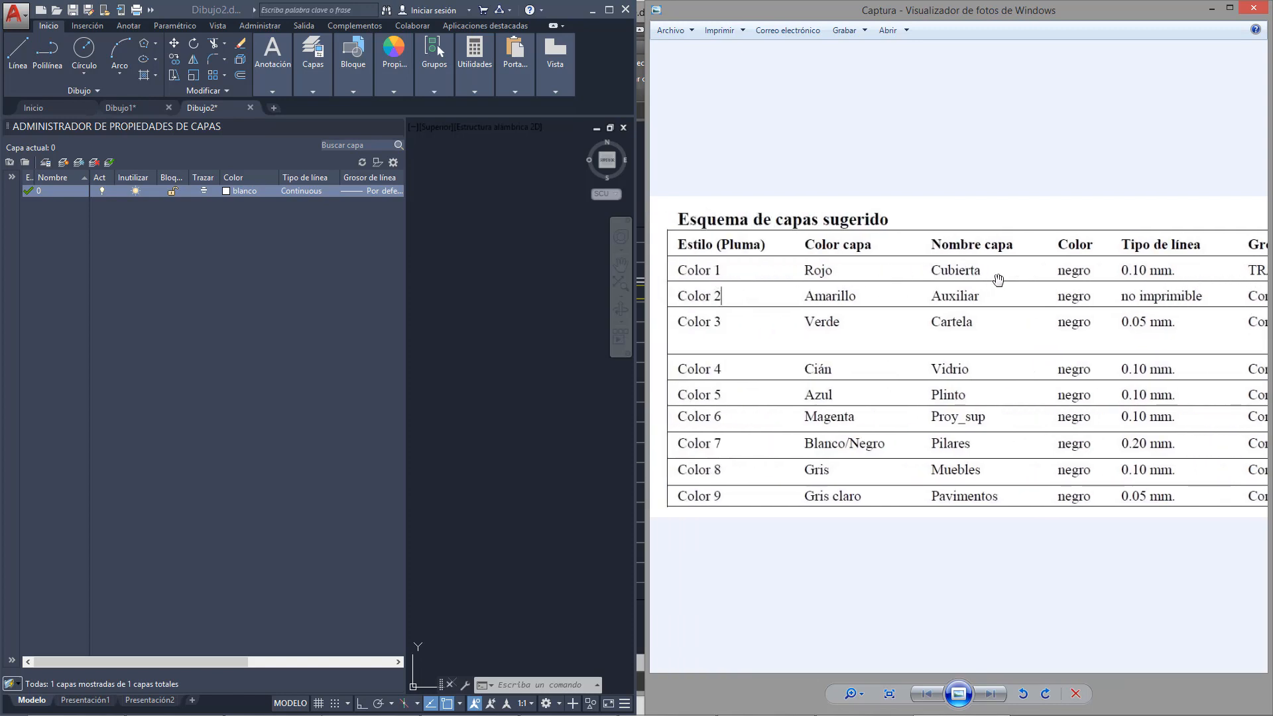
left_click_drag(987, 277, 909, 279)
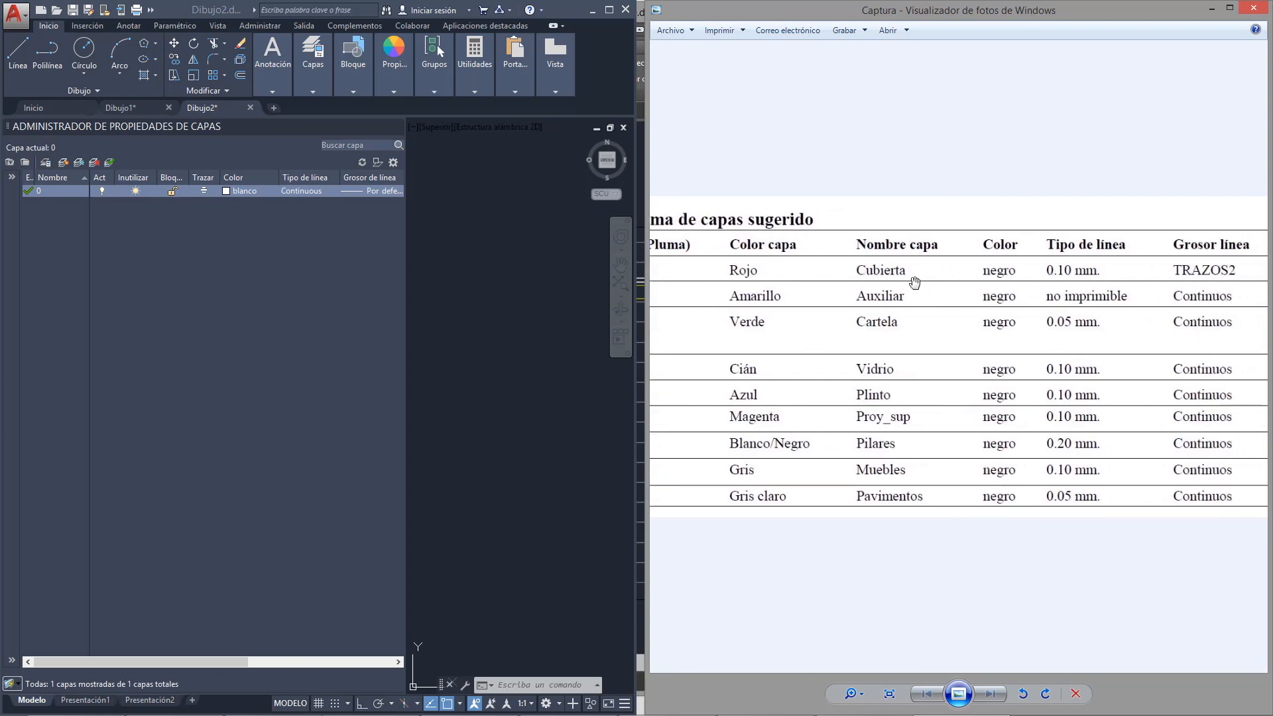
left_click_drag(1091, 268, 1062, 271)
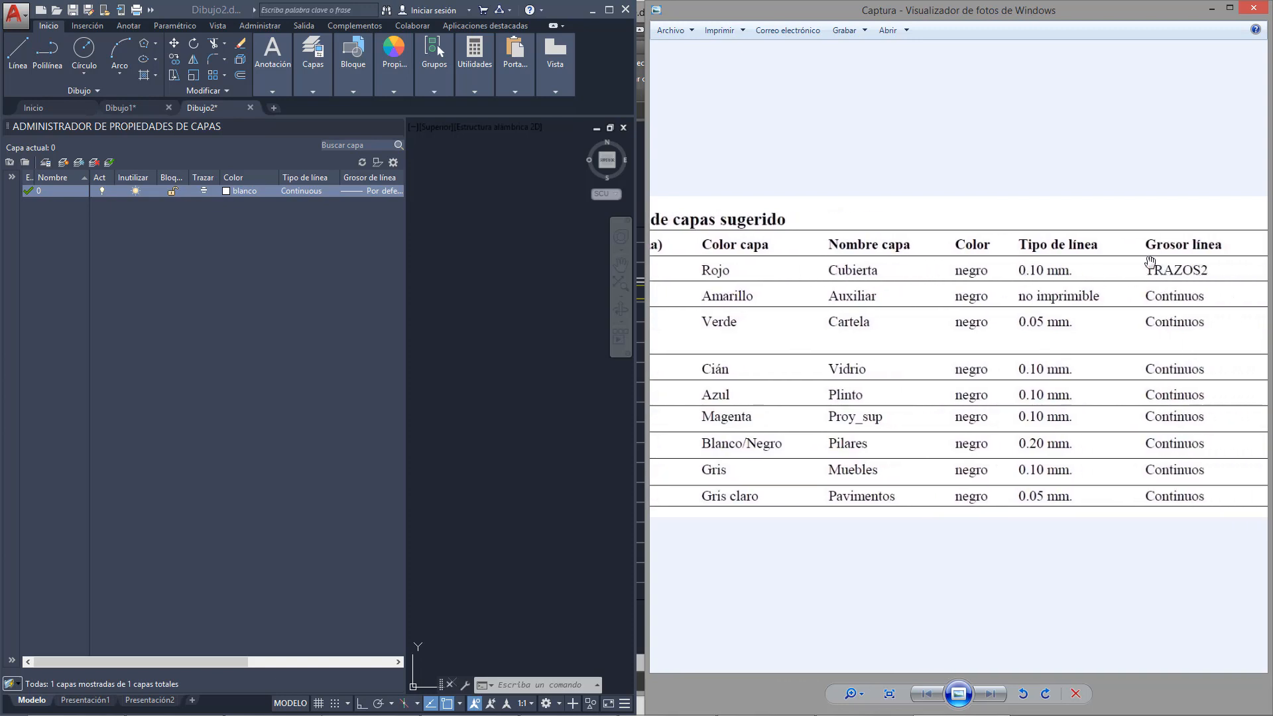
left_click_drag(832, 360, 907, 344)
scroll(1024, 305, "down", 1)
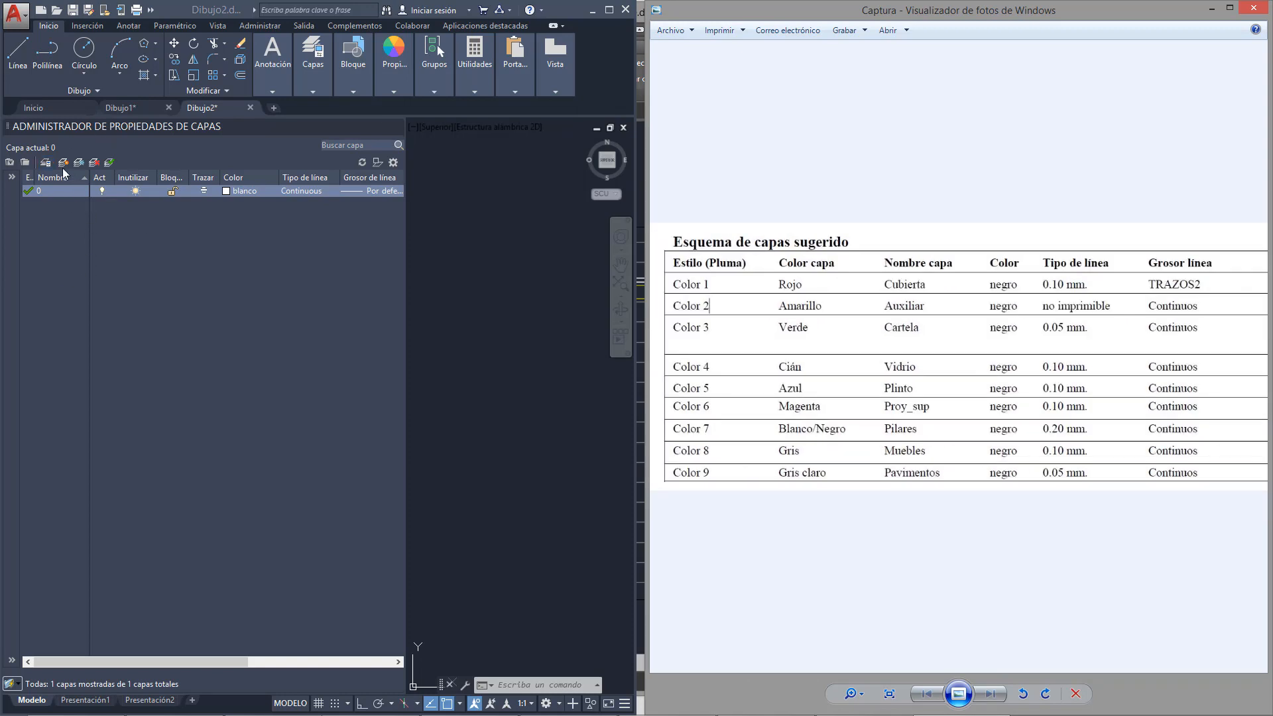
Create a layer named Cubierta and set its colour to index colour 1, red
left_click(63, 162)
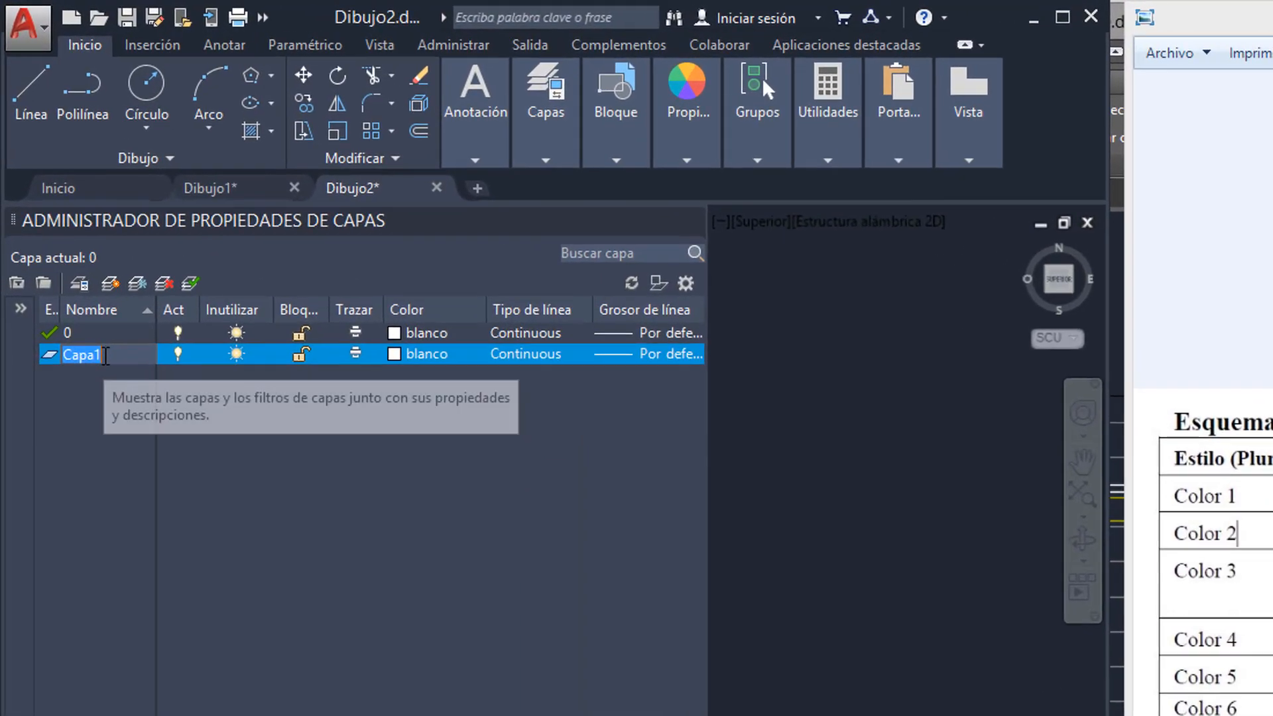
type("Cubierta")
key("Return")
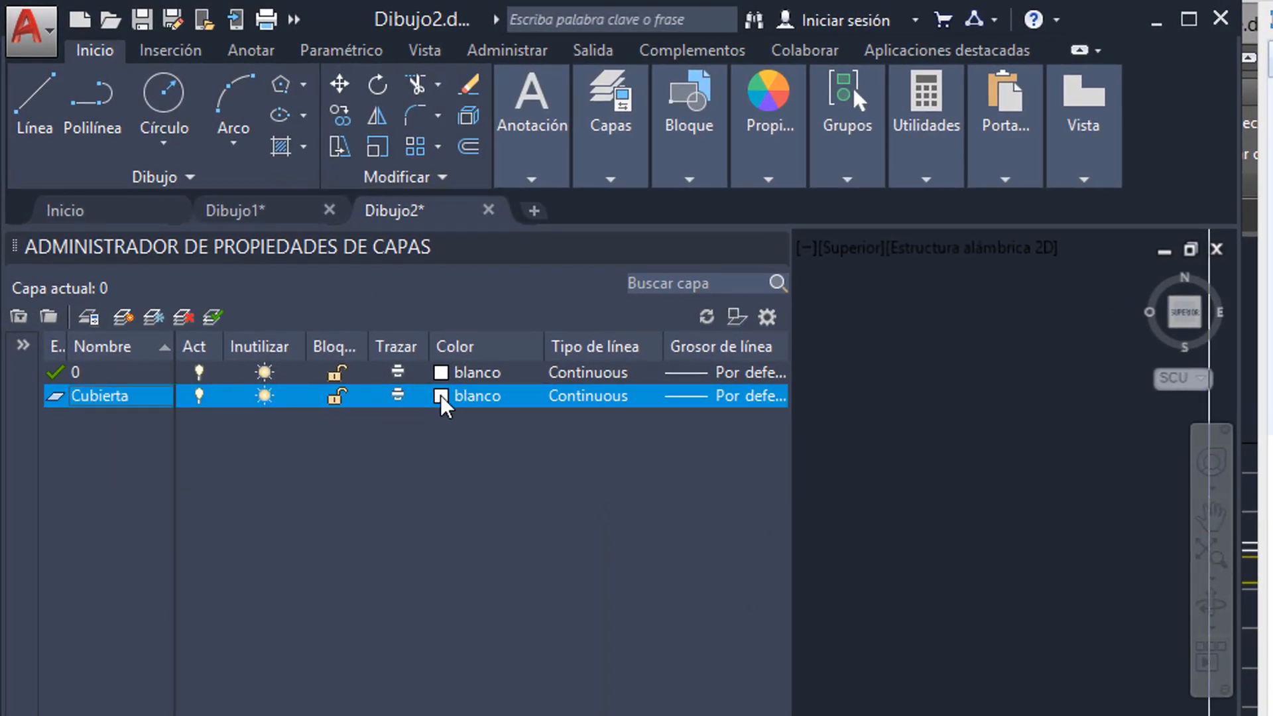
left_click(441, 397)
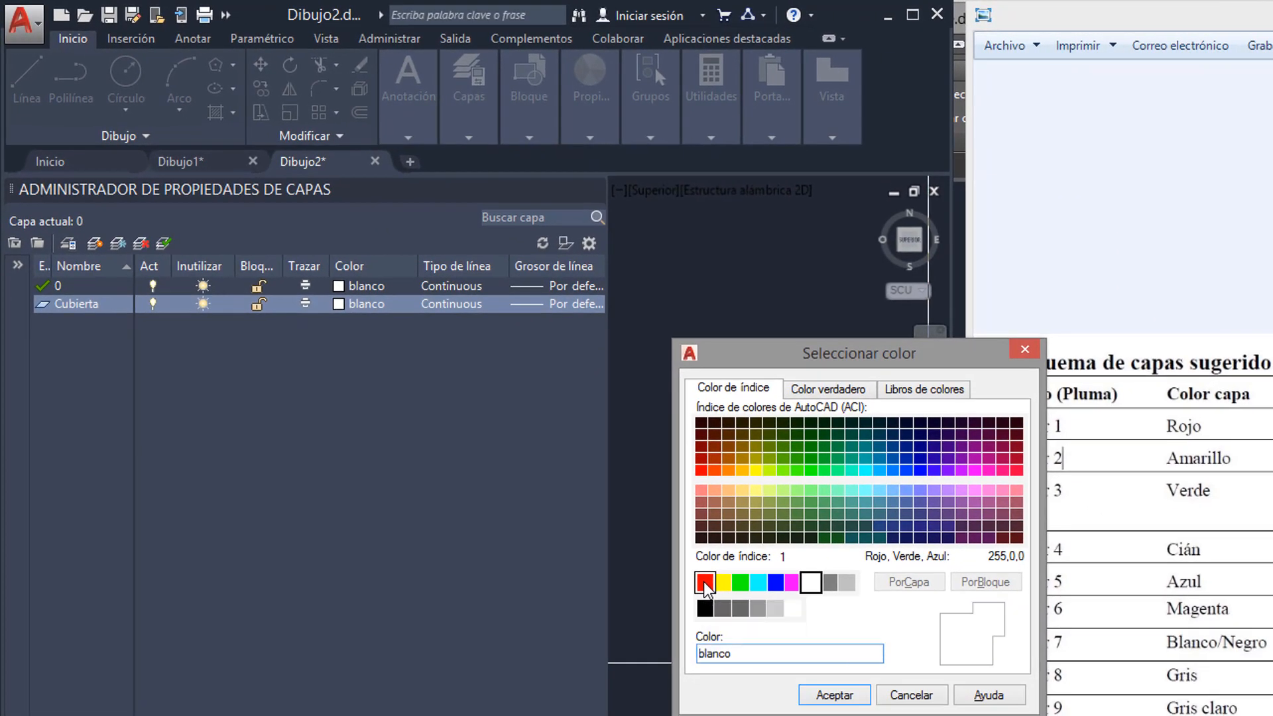
left_click(705, 582)
left_click(853, 693)
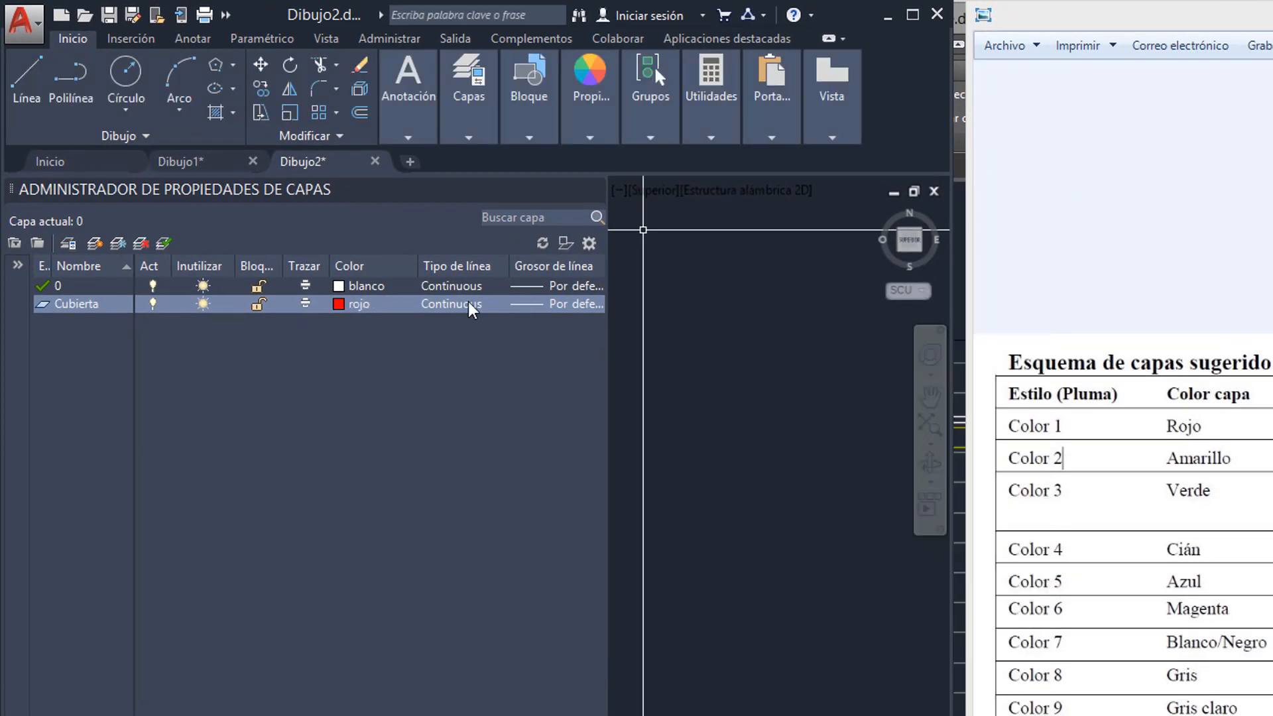
Load the ISO dashed linetype ACAD_ISO02W100 and assign it to layer Cubierta
left_click(462, 303)
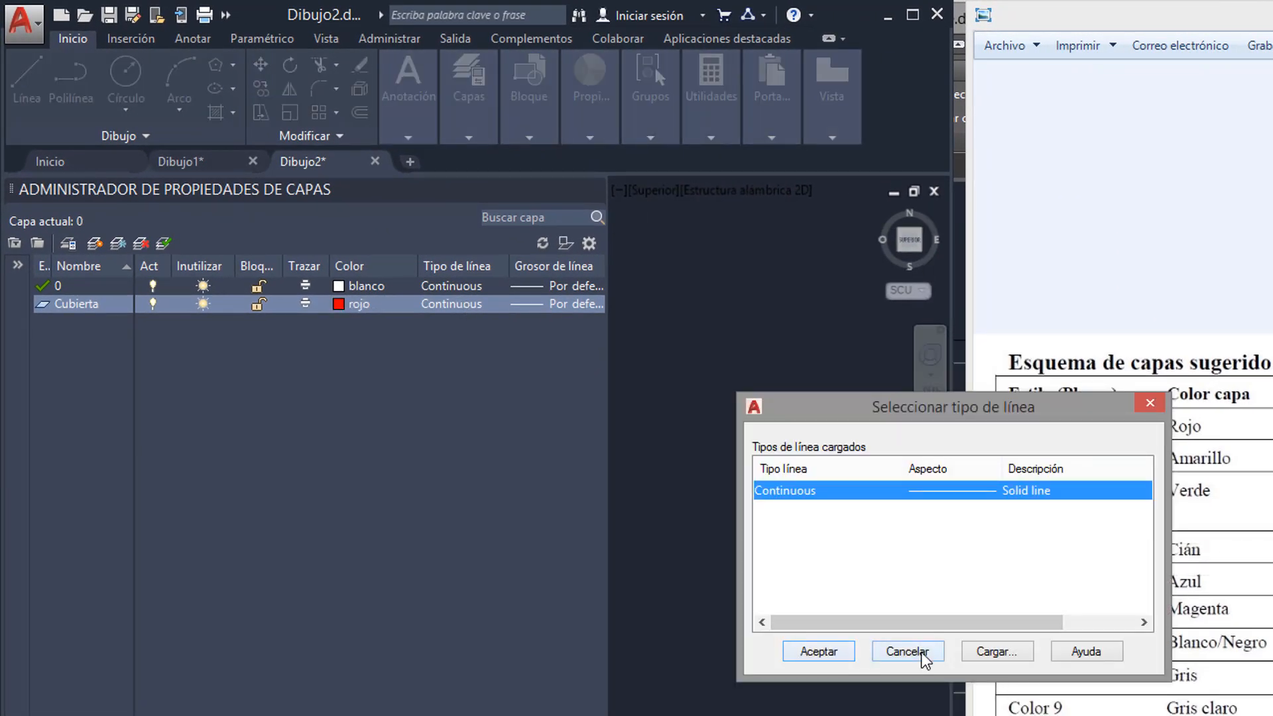
left_click(999, 653)
left_click(1047, 513)
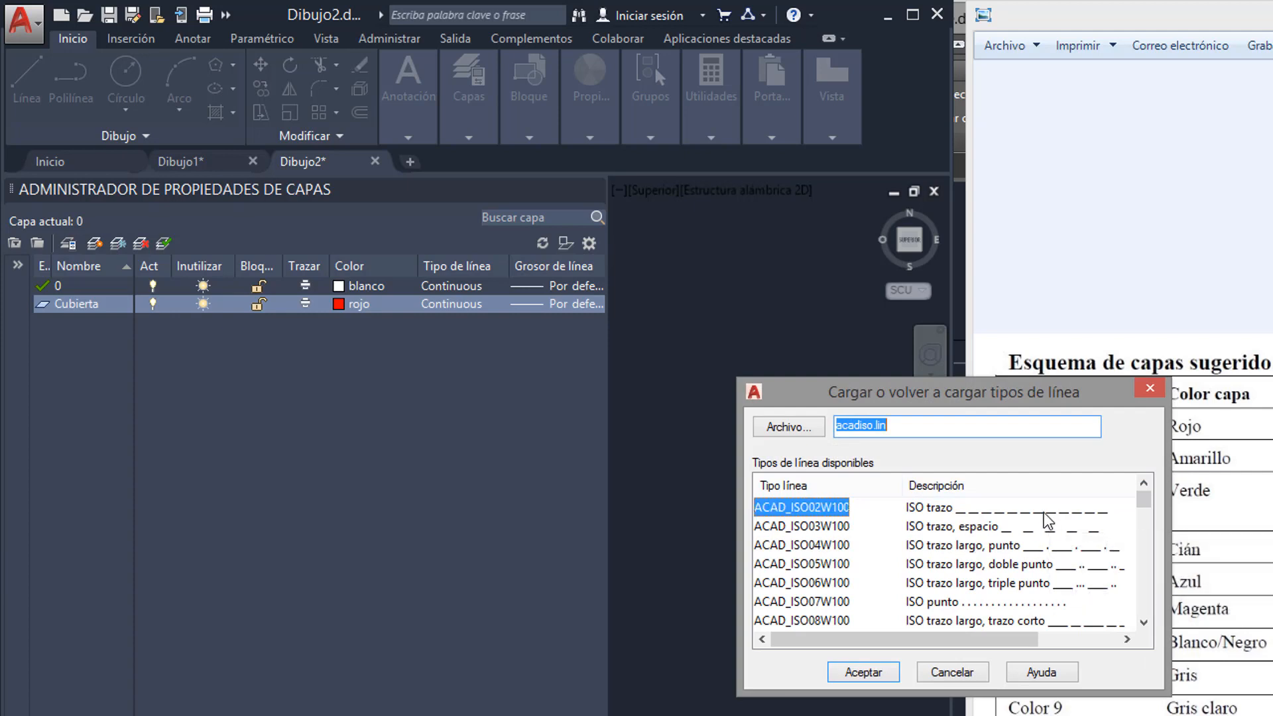
left_click(898, 667)
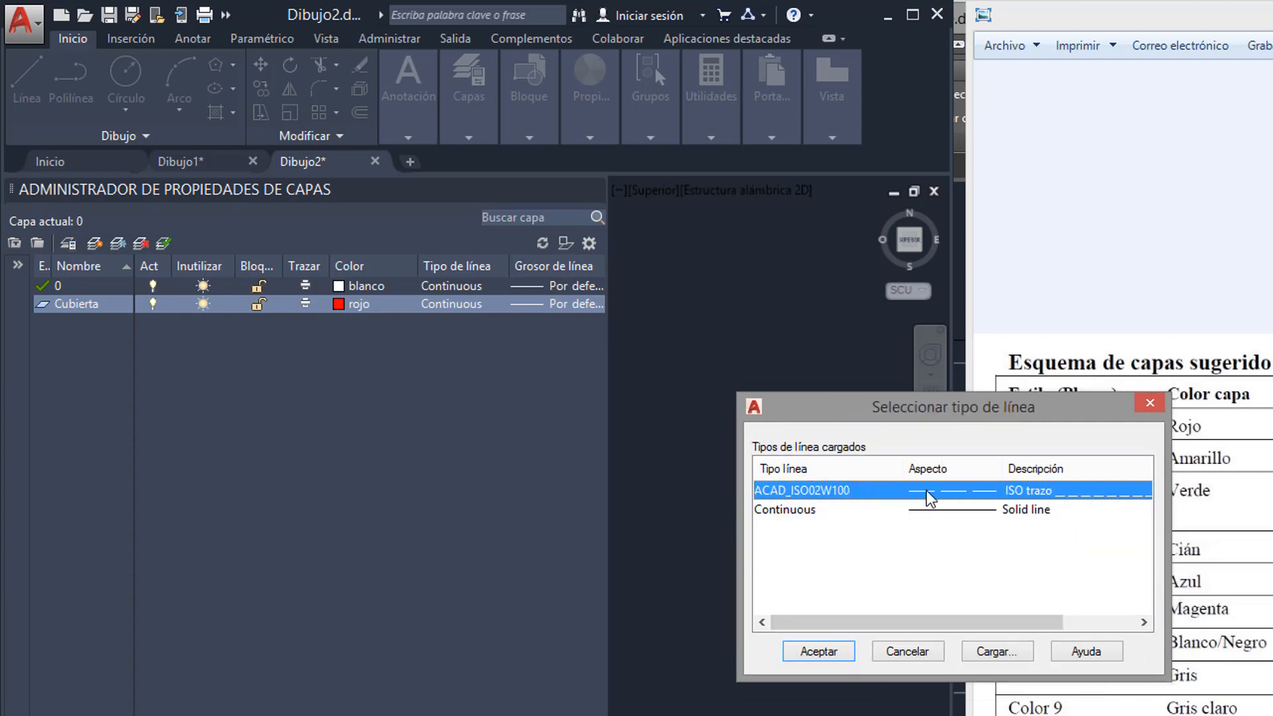
left_click(832, 658)
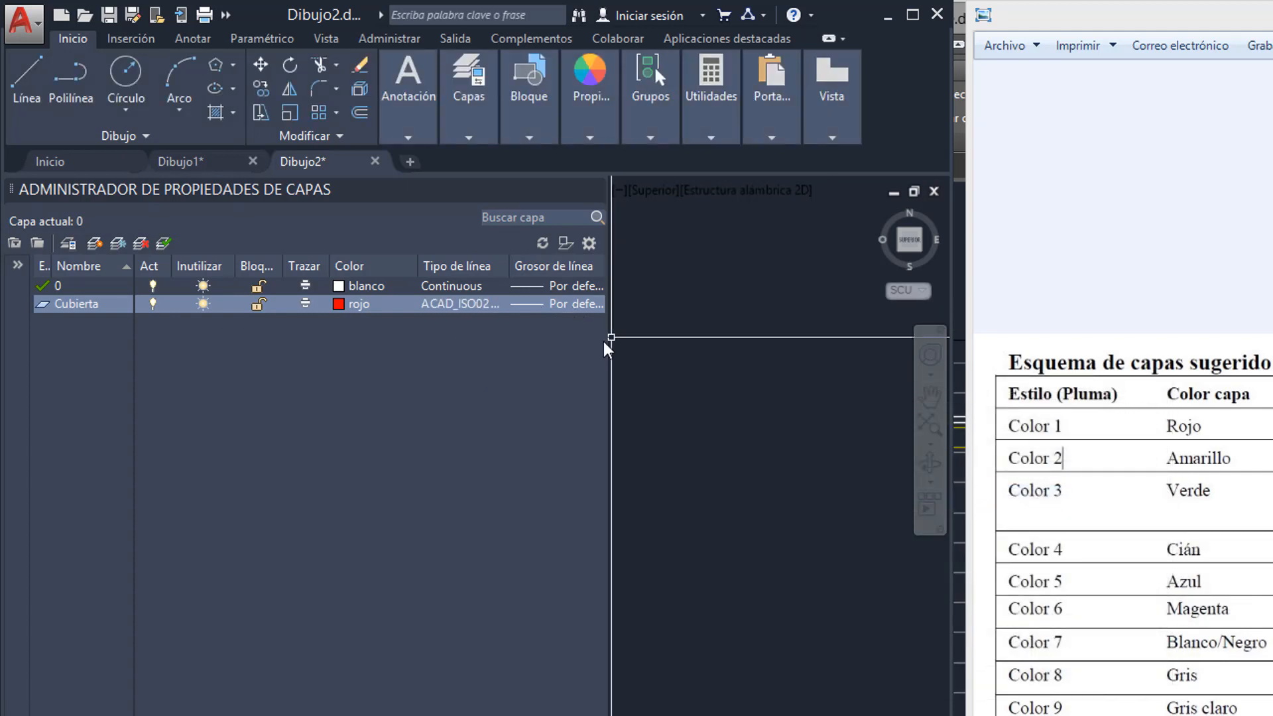
Set the lineweight of layer Cubierta to 0.09 mm
left_click(549, 305)
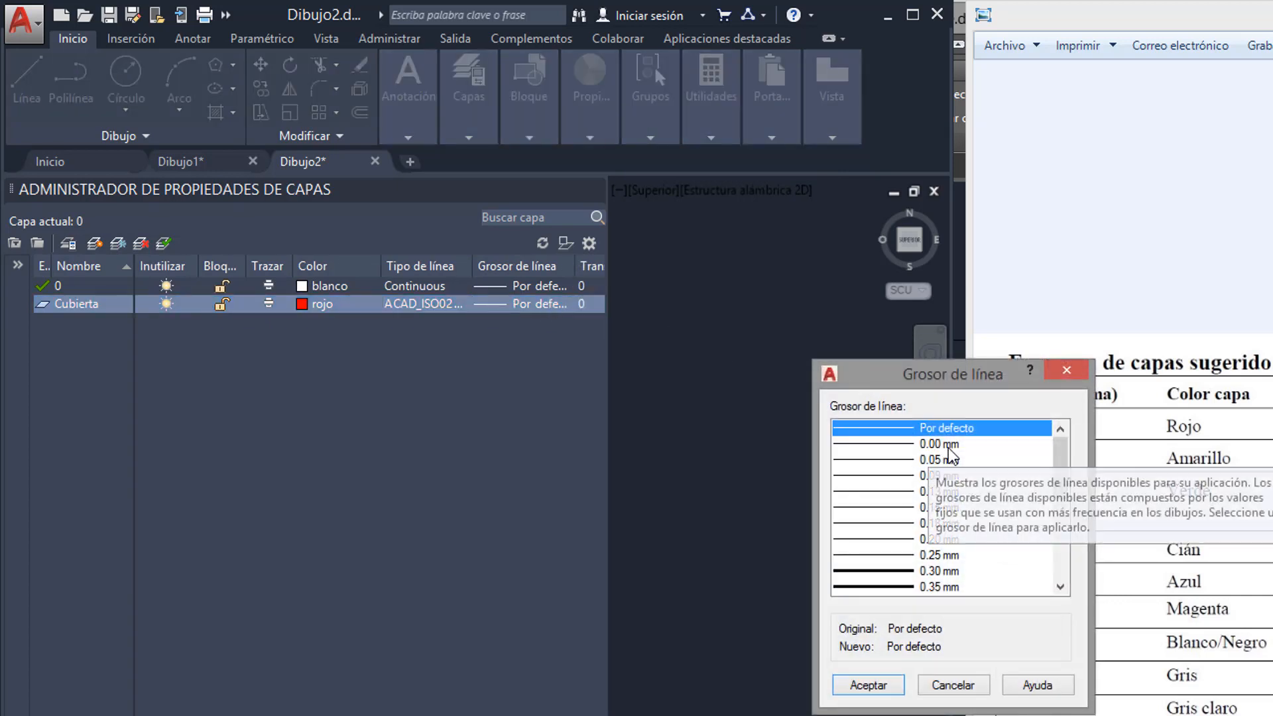
left_click(944, 476)
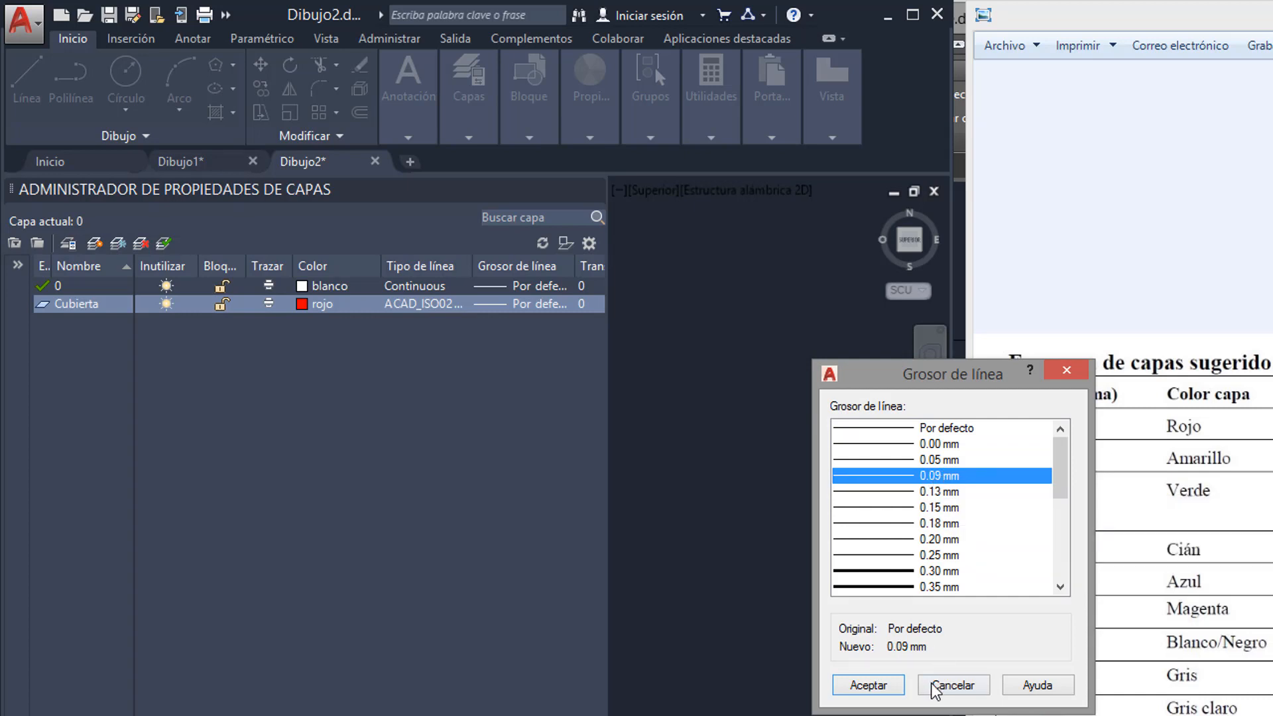
left_click(869, 685)
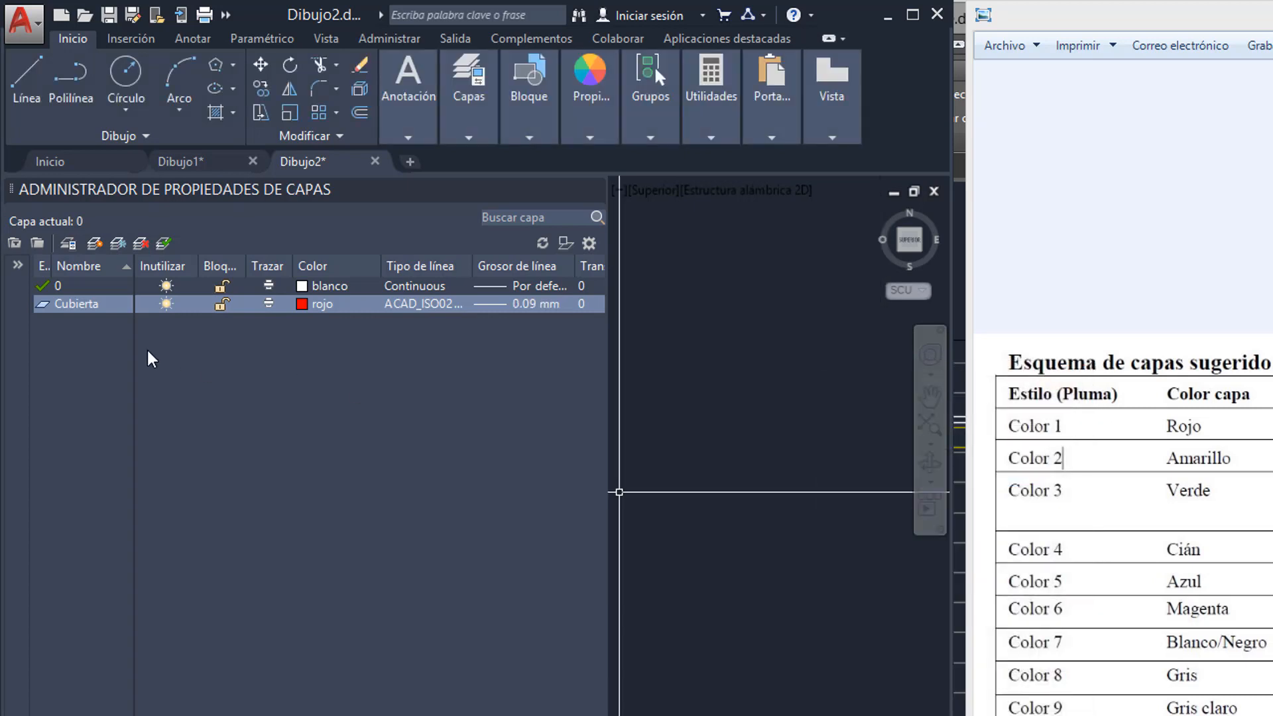
Create a layer named Auxiliar and set its colour to index colour 2, yellow
left_click(94, 244)
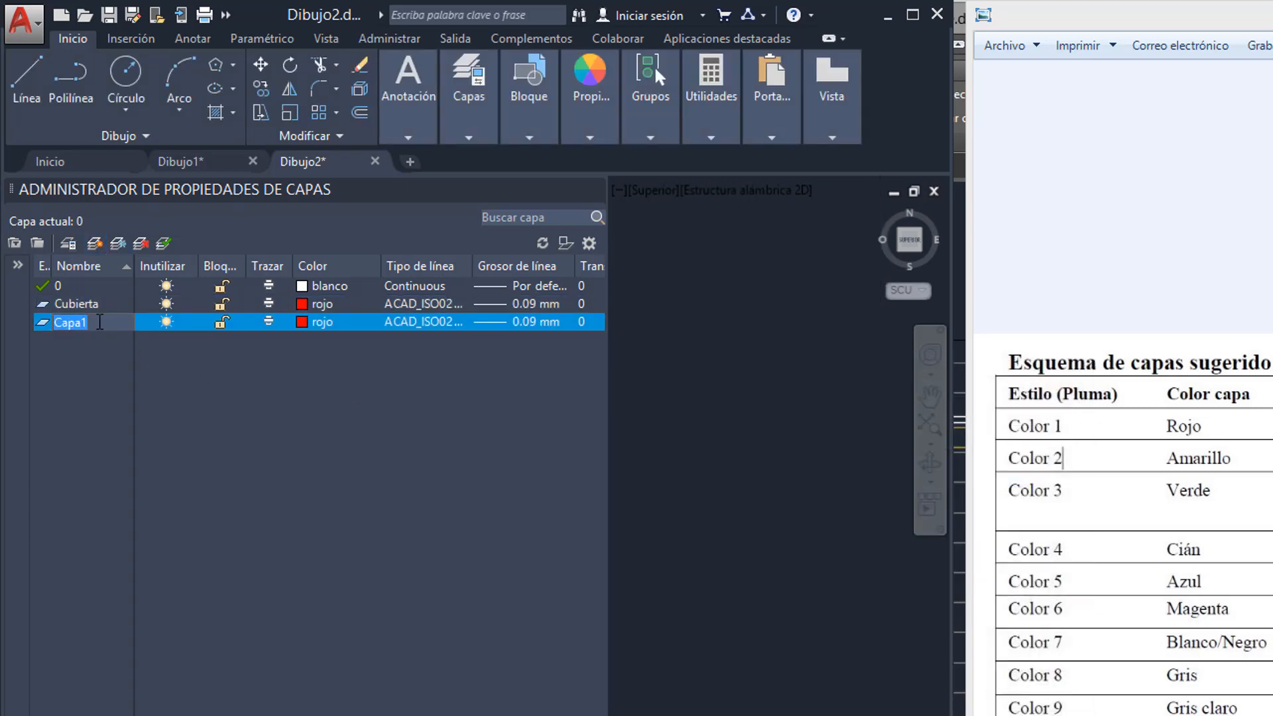
type("Auxil")
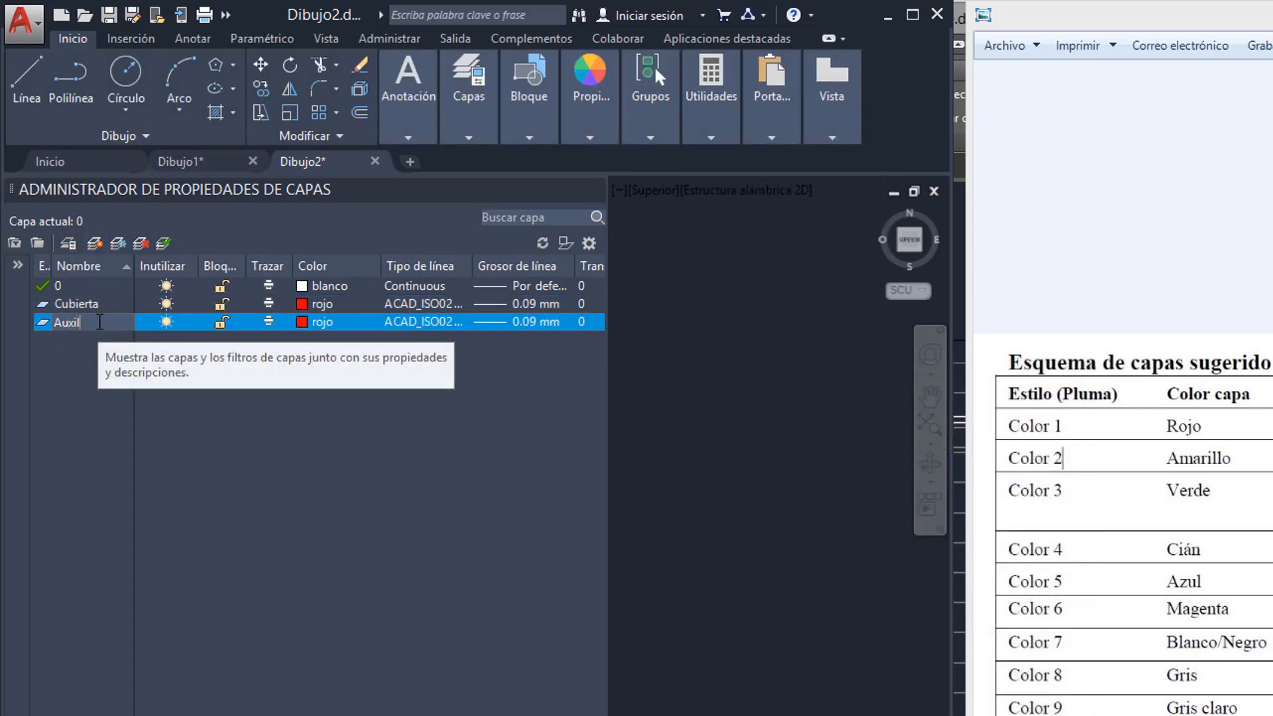
type("iar")
key("Return")
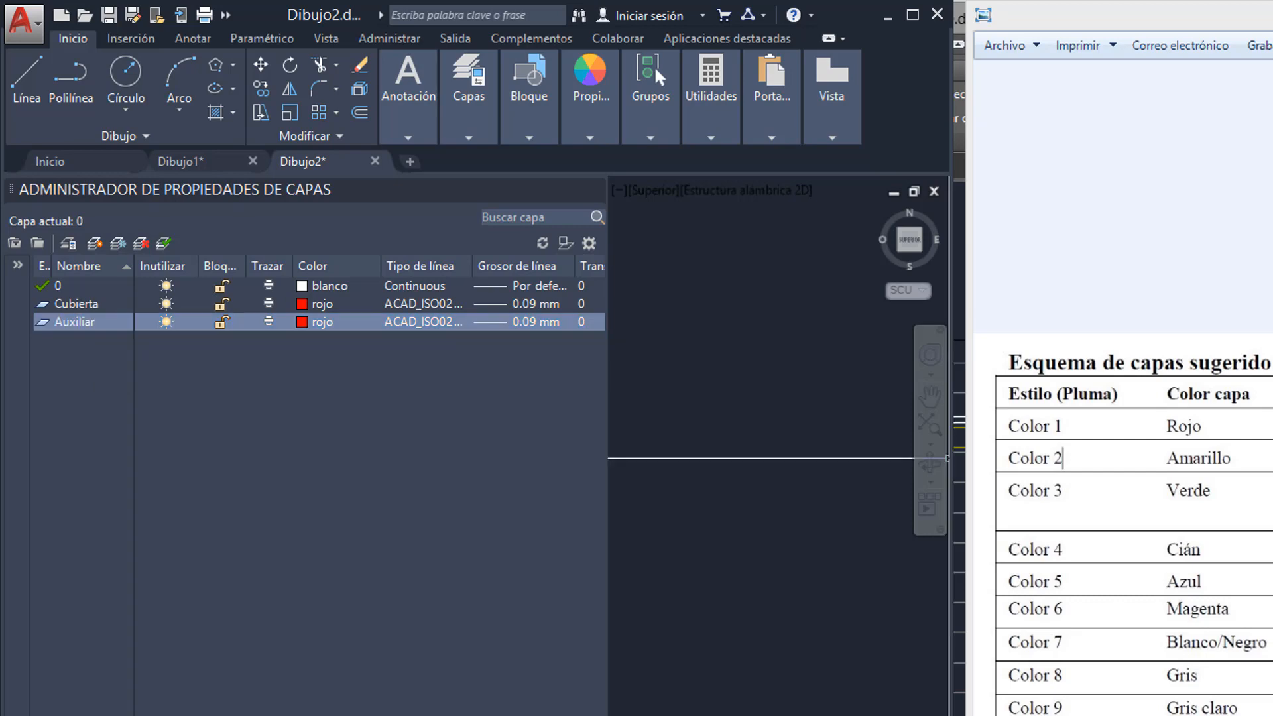
left_click(304, 323)
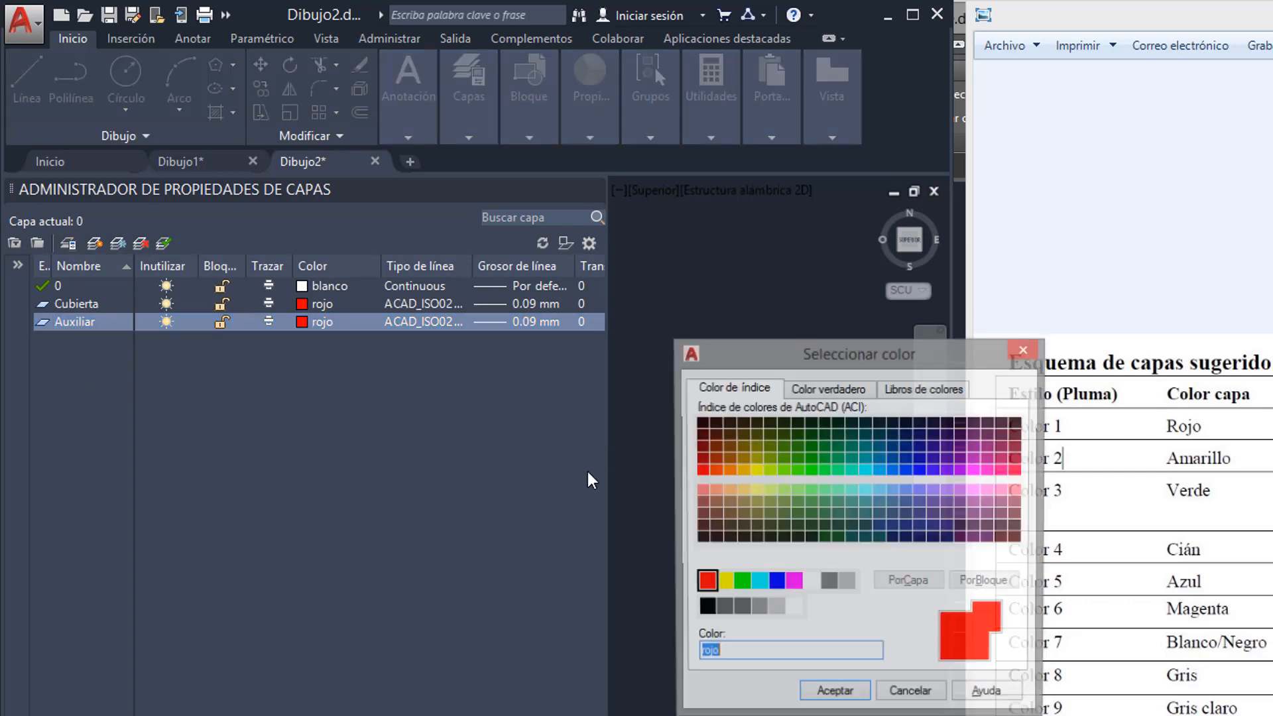
type("2")
key("Return")
Assign the Continuous linetype to layer Auxiliar
left_click(421, 321)
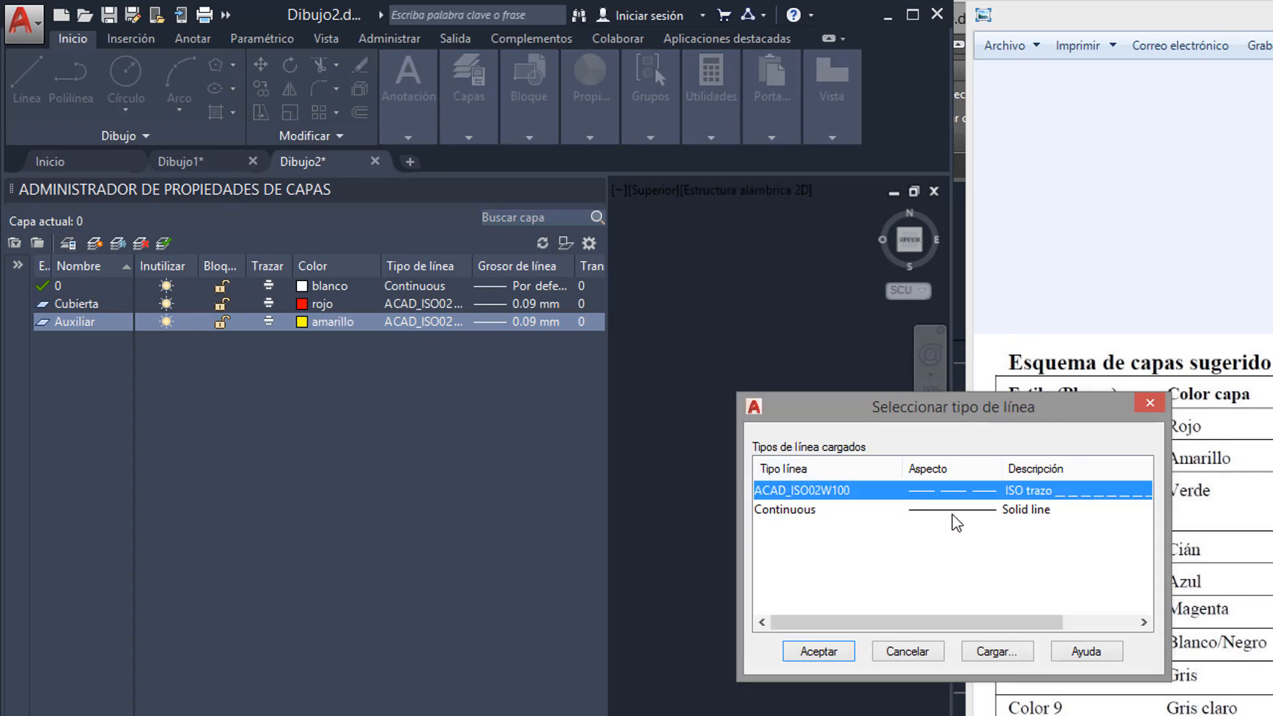
left_click(951, 510)
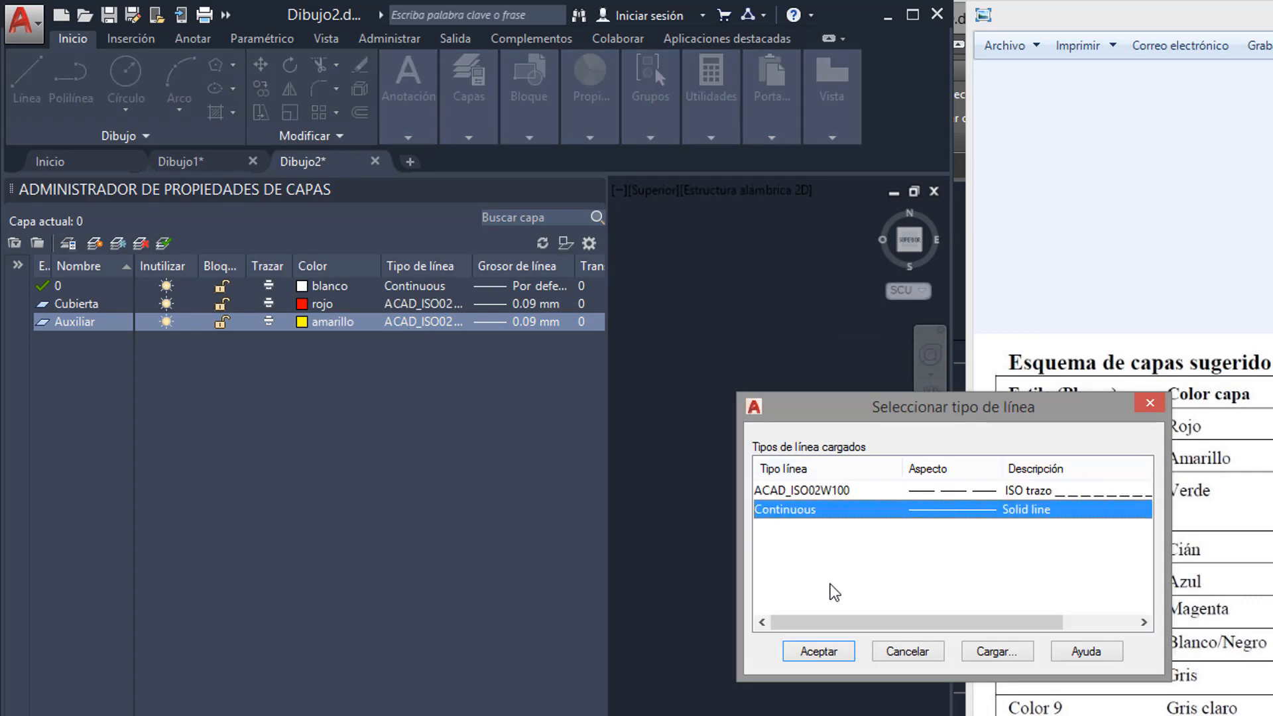
left_click(838, 652)
Set the lineweight of layer Auxiliar to the default (Por defecto) and make the layer non-plotting
left_click(527, 323)
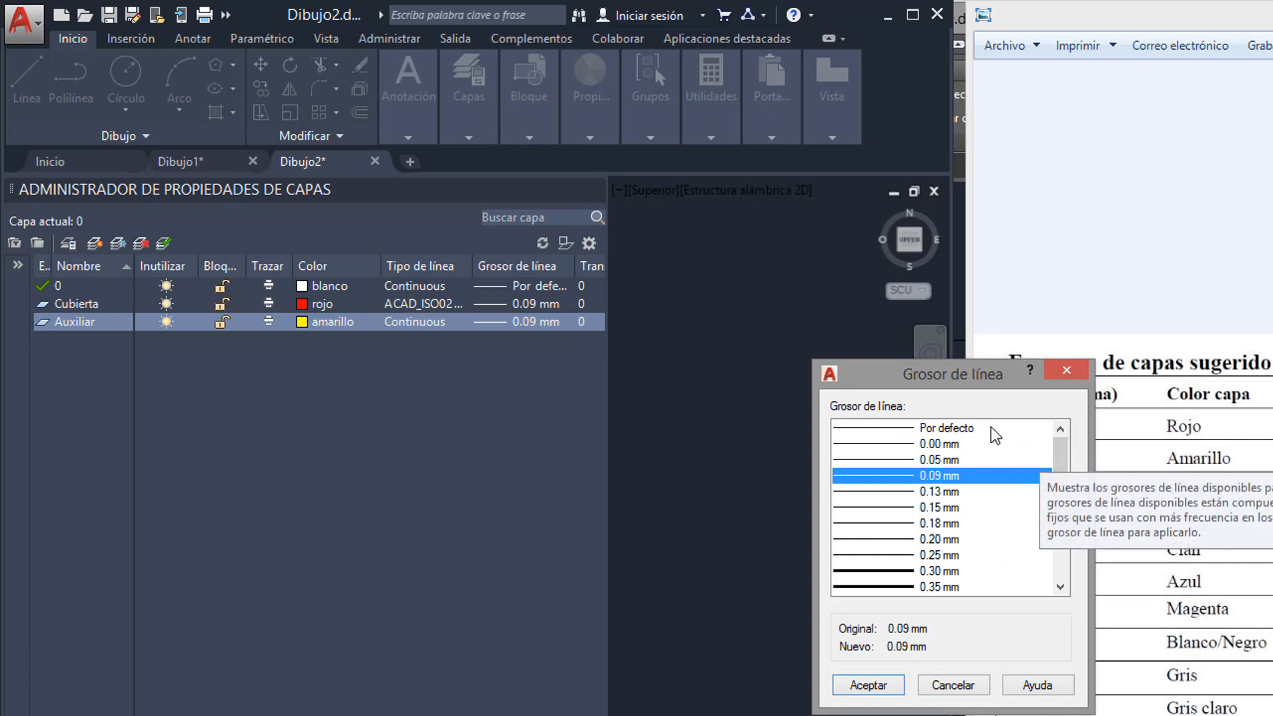
left_click(947, 427)
left_click(878, 685)
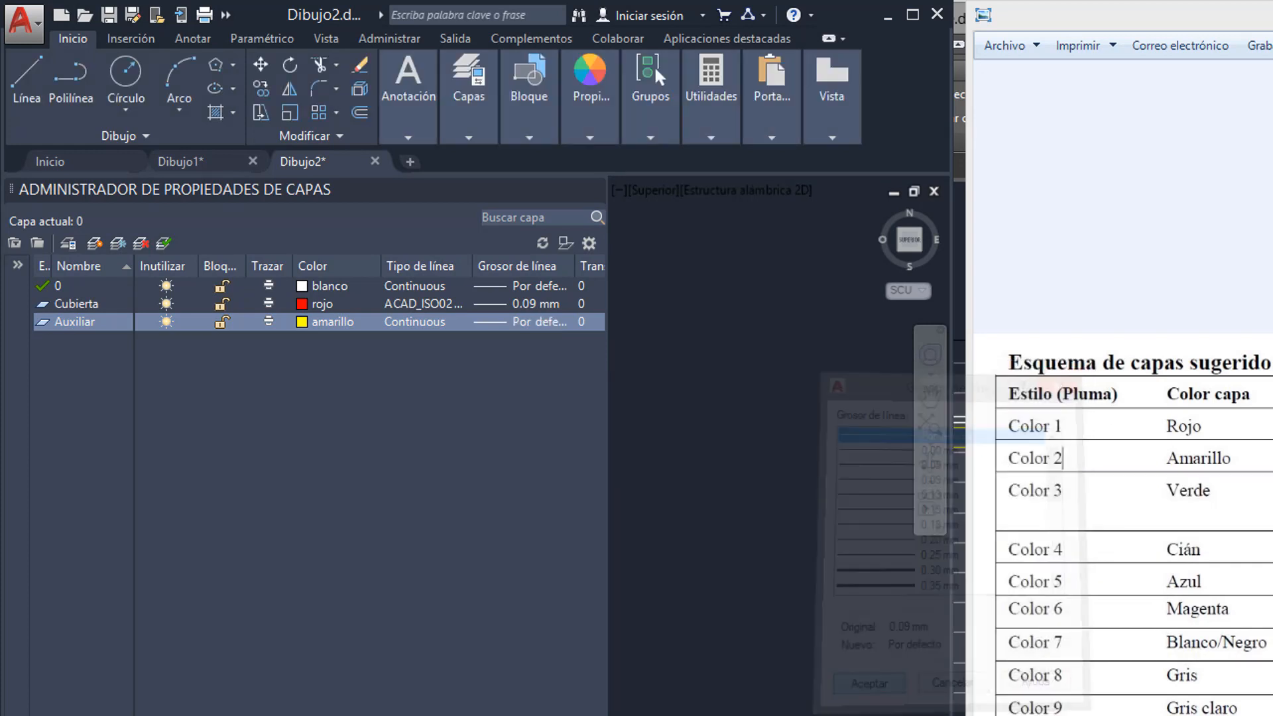
left_click(267, 323)
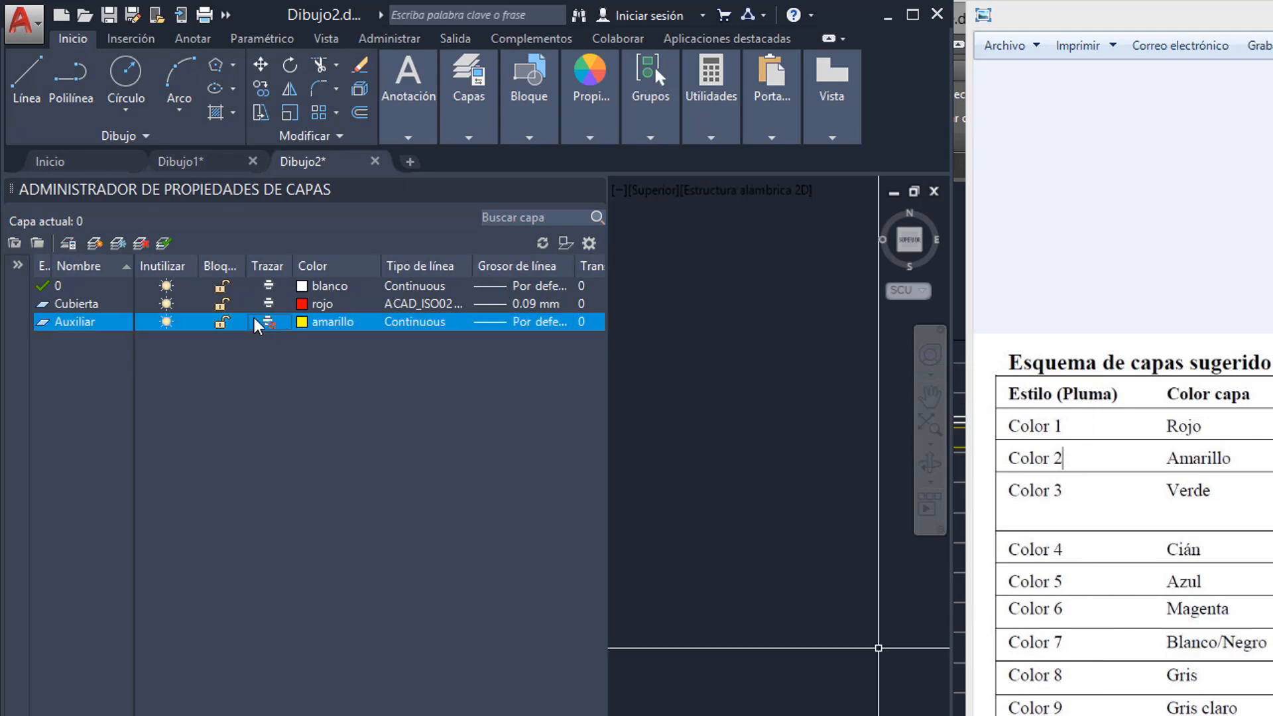
Create a layer named Cartela with green as its colour and Continuous as its linetype
left_click(95, 243)
type("Cartela")
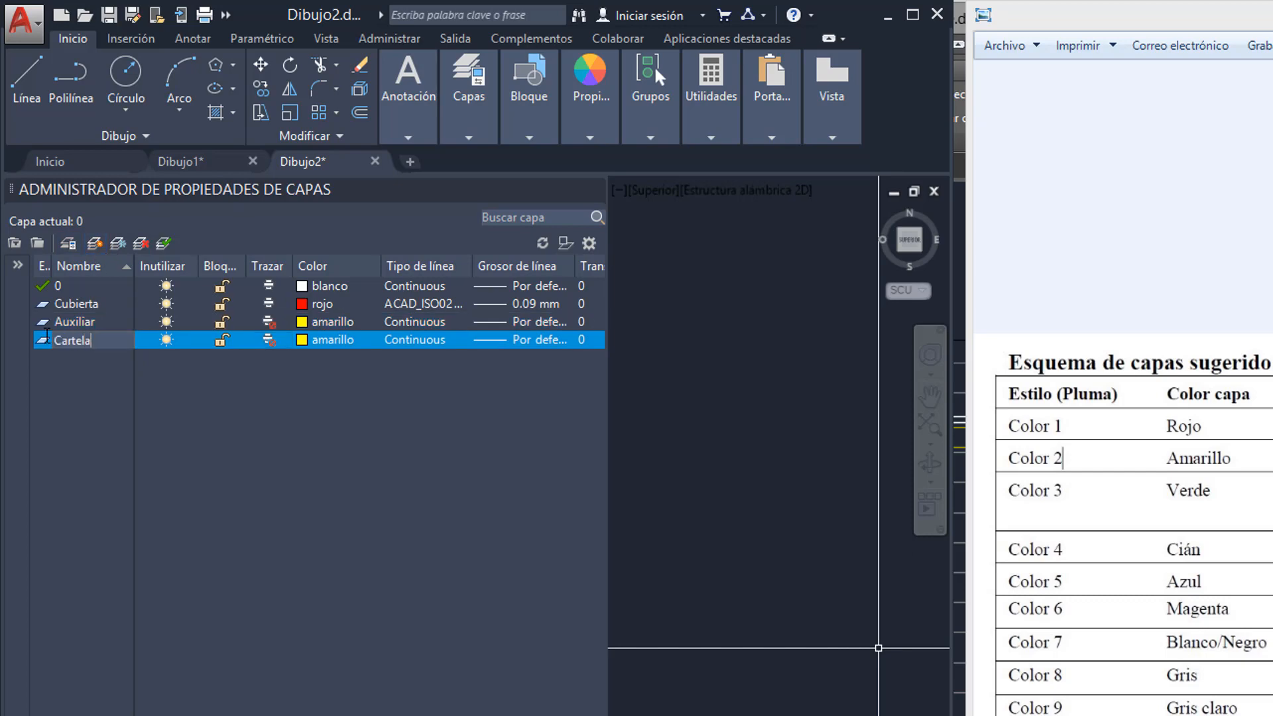
key("Return")
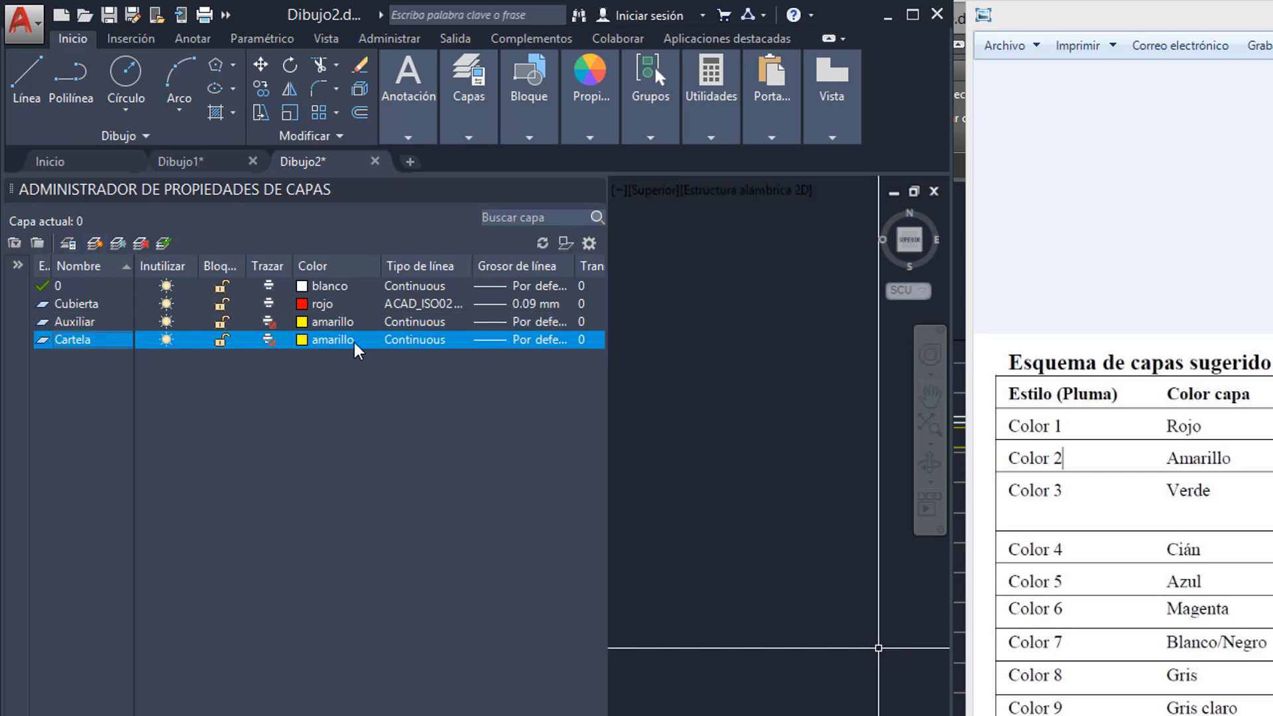
left_click(302, 340)
left_click(741, 582)
left_click(834, 695)
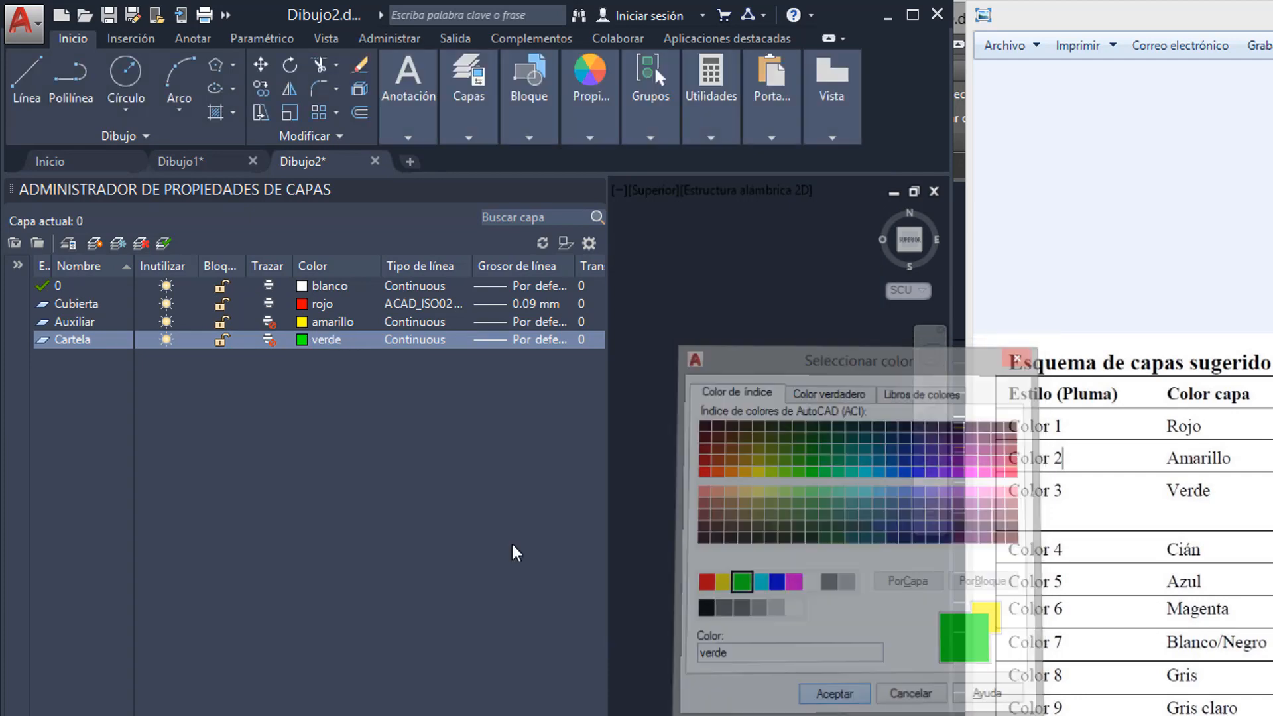
left_click(427, 340)
left_click(827, 653)
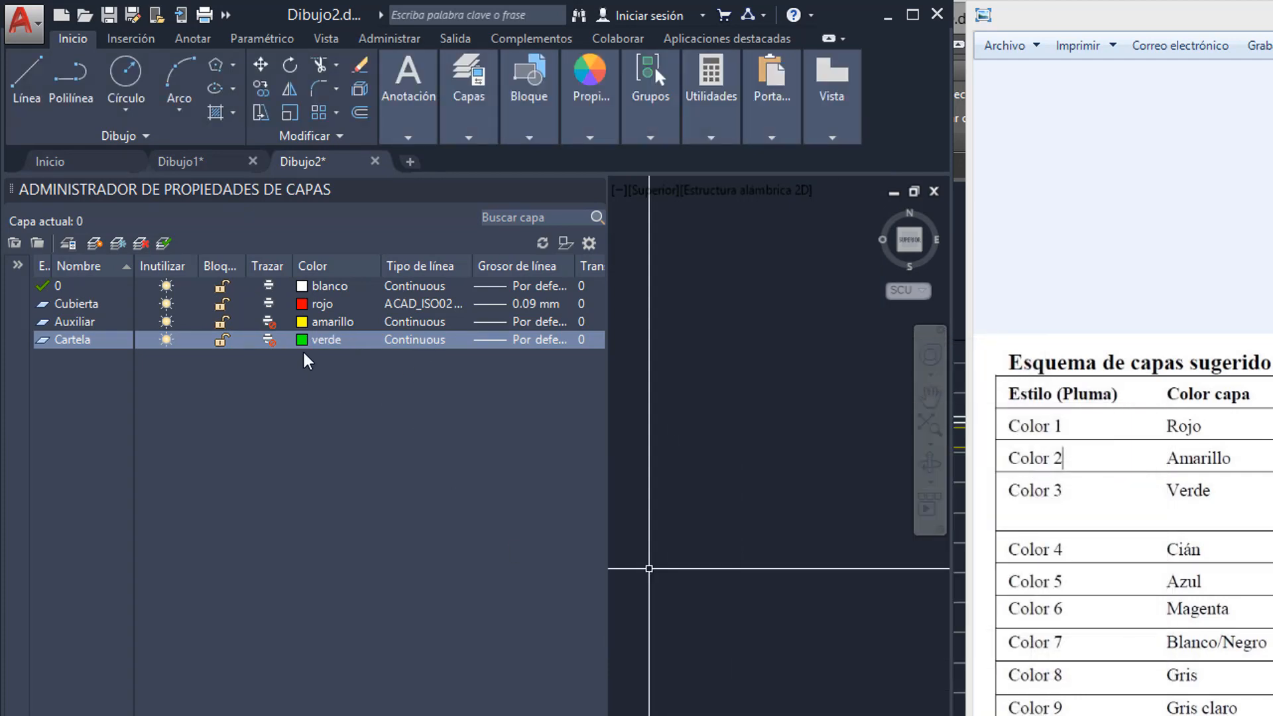
Enable plotting for layer Cartela and set its lineweight to 0.05 mm
left_click(269, 342)
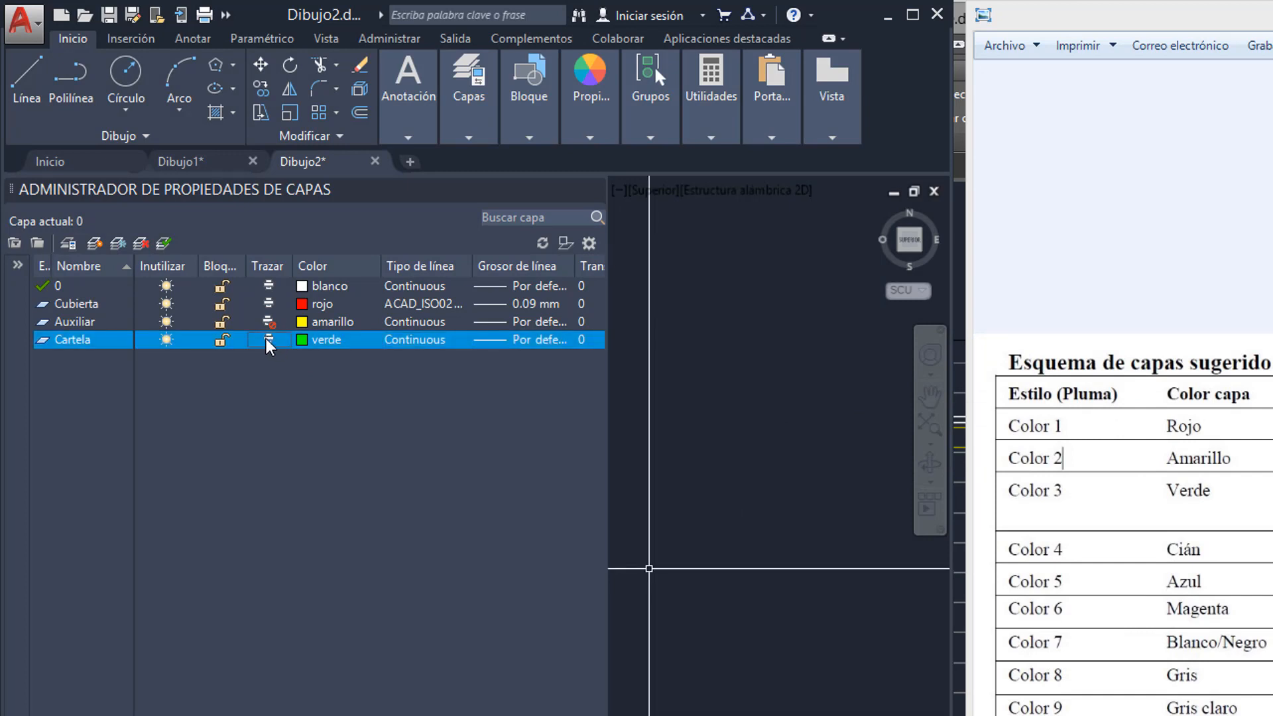
left_click(537, 340)
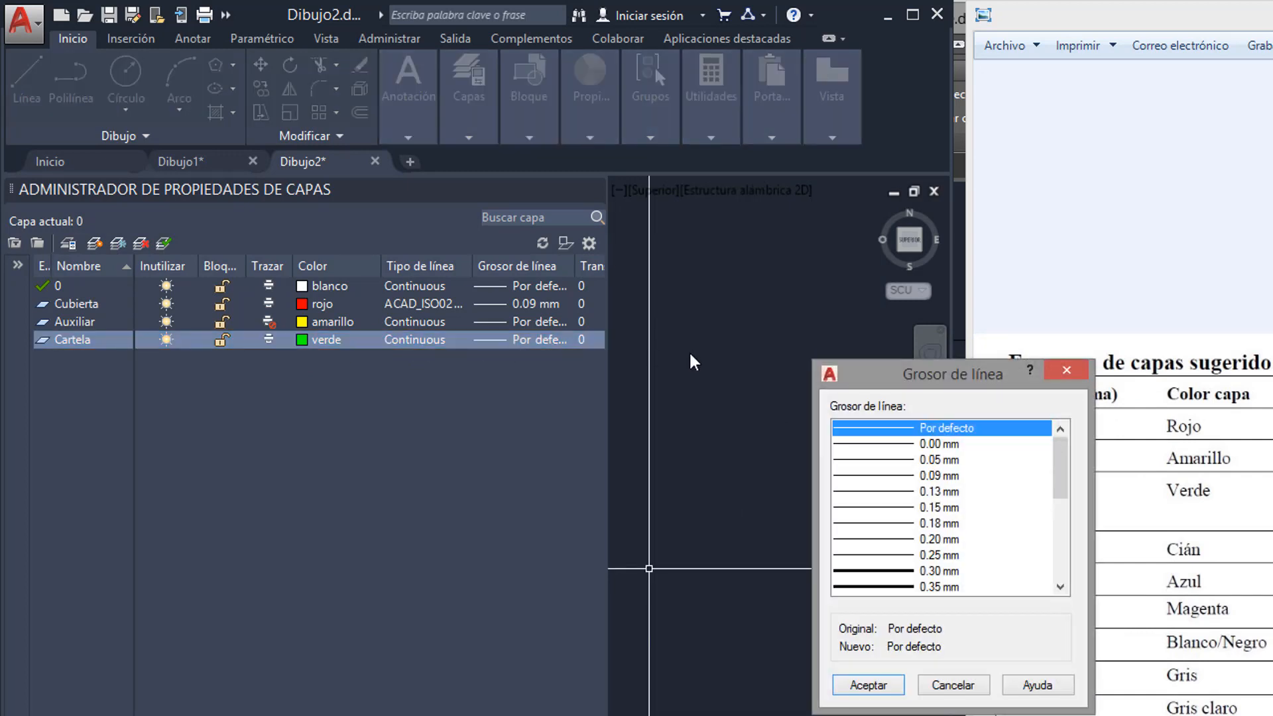
left_click(947, 461)
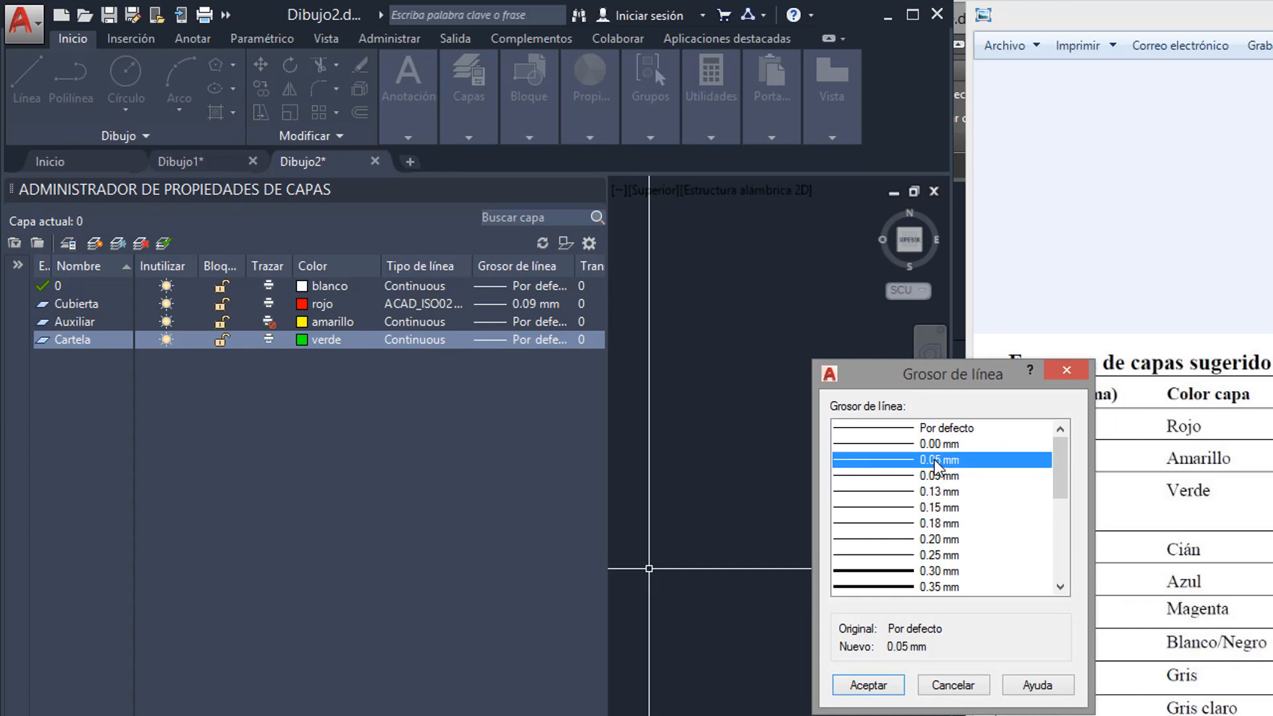
left_click(868, 684)
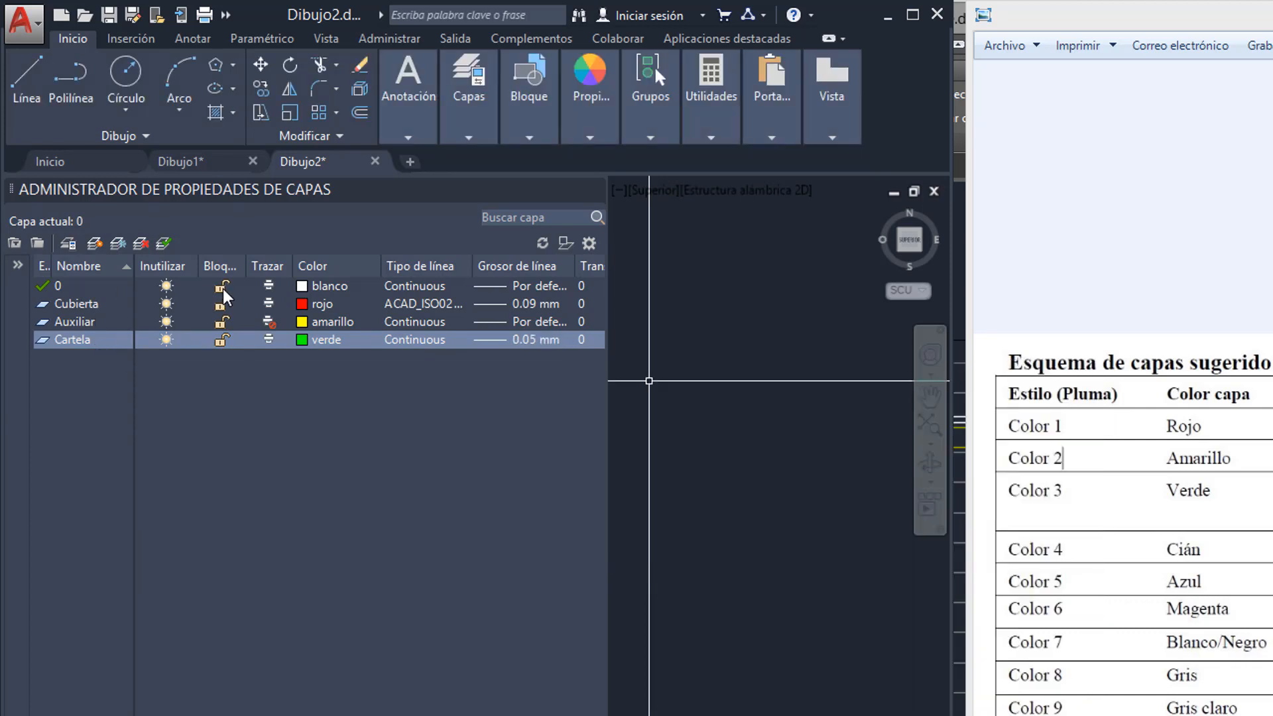
Create a layer named Vidrio and choose cyan from the standard index colours for it
left_click(100, 243)
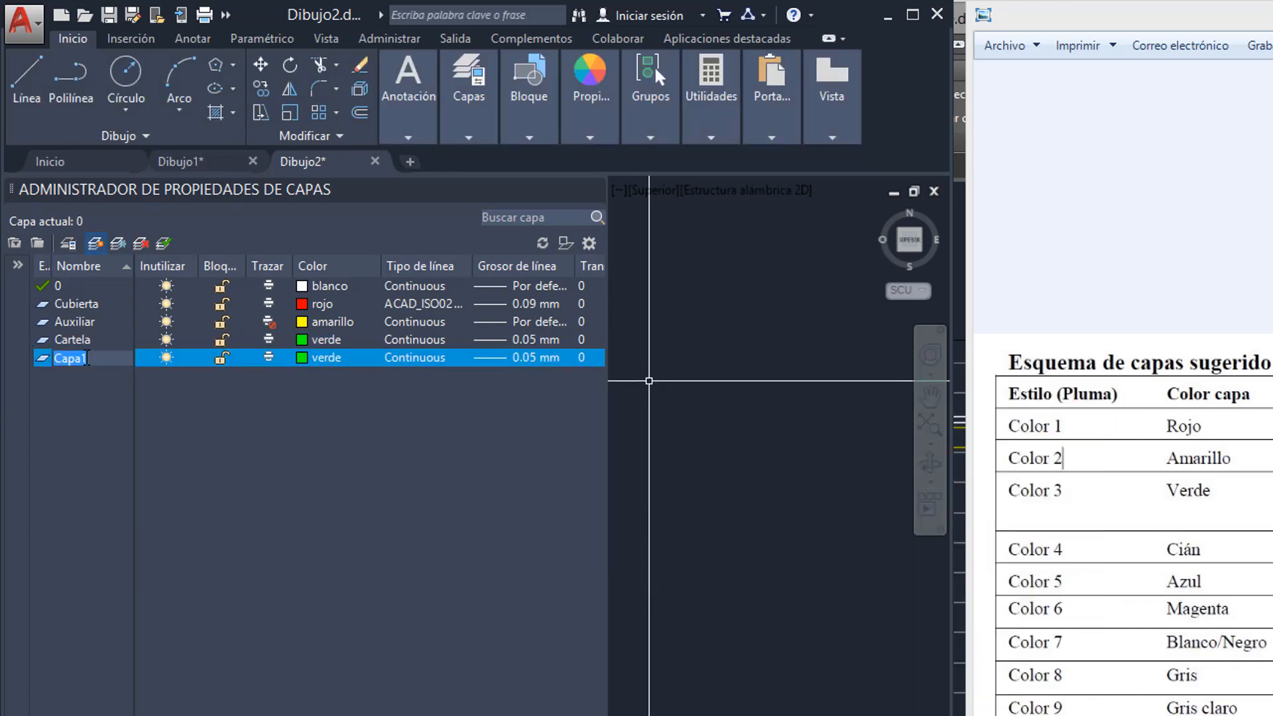
type("Vidrio")
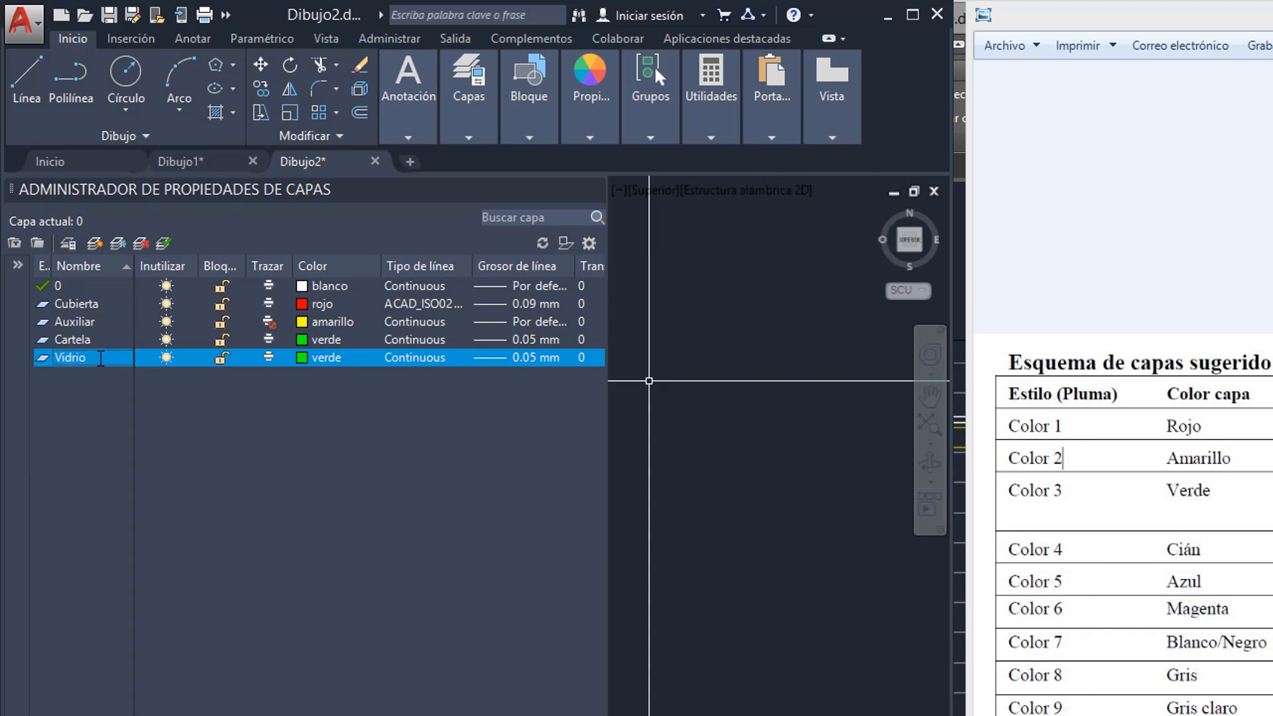
left_click(304, 358)
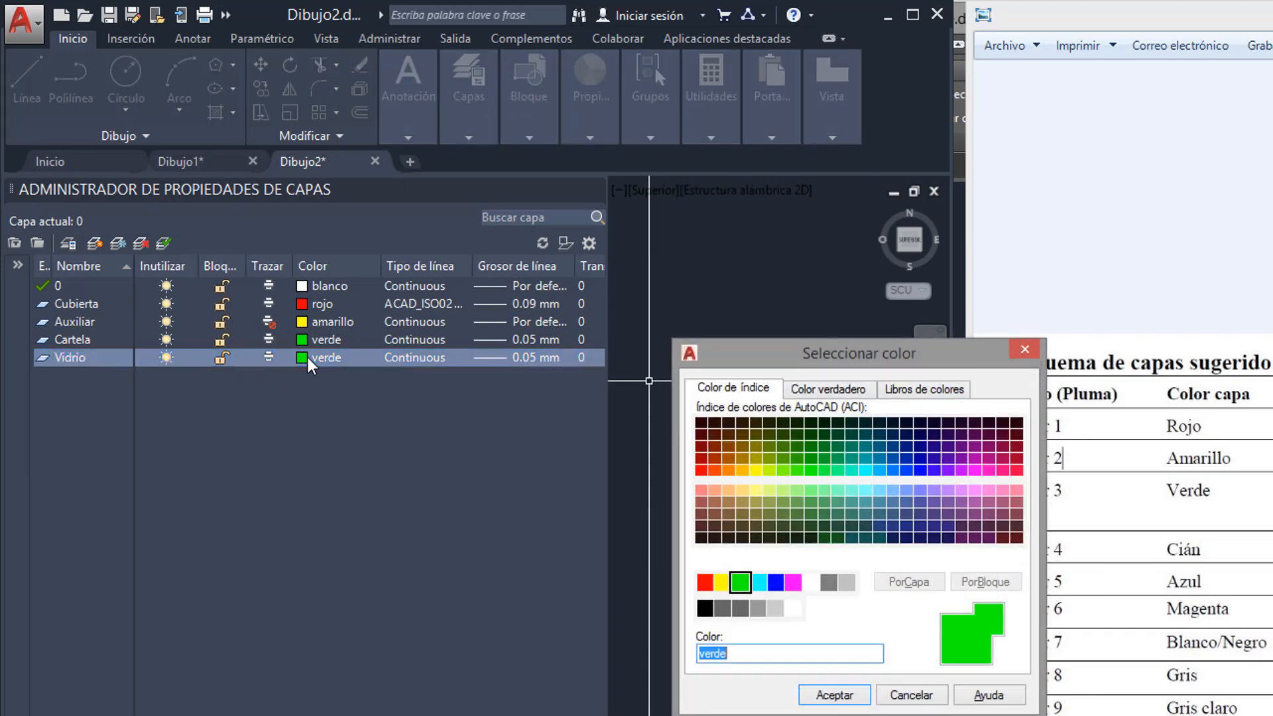
left_click(759, 584)
Examine the true colour options with the RGB colour model and the list of available colour books
left_click_drag(948, 358, 870, 317)
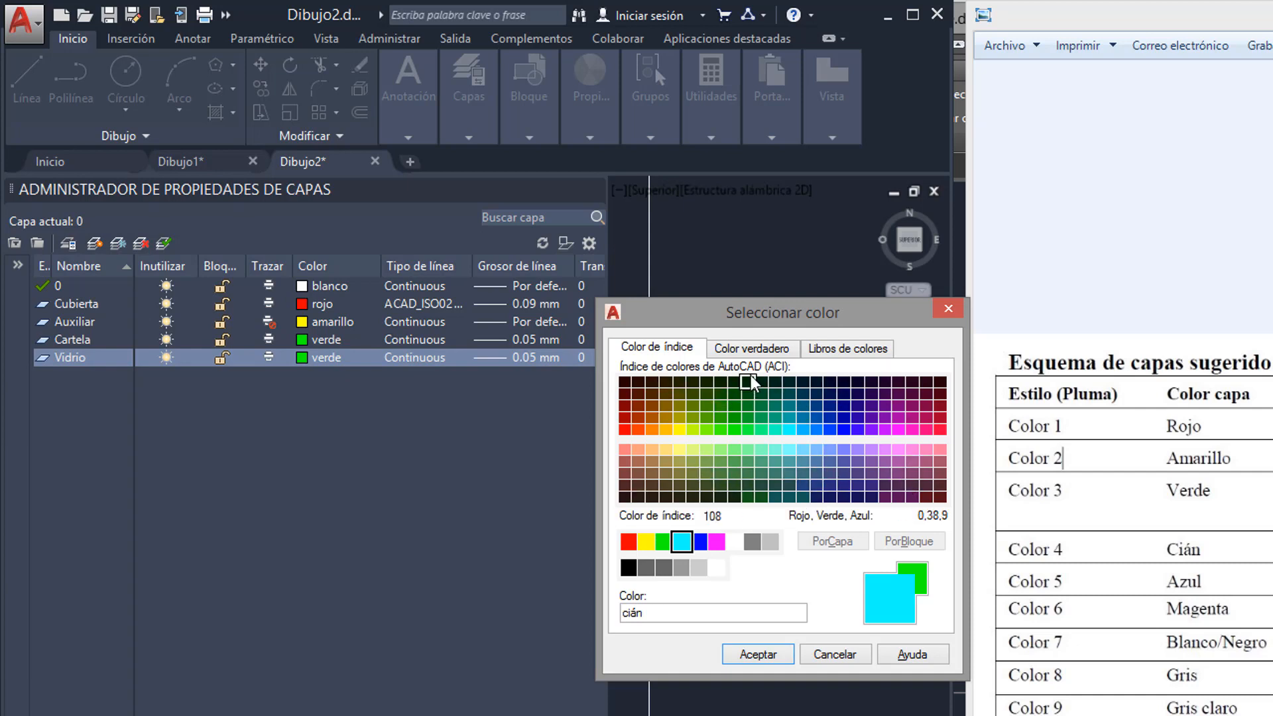
left_click(759, 353)
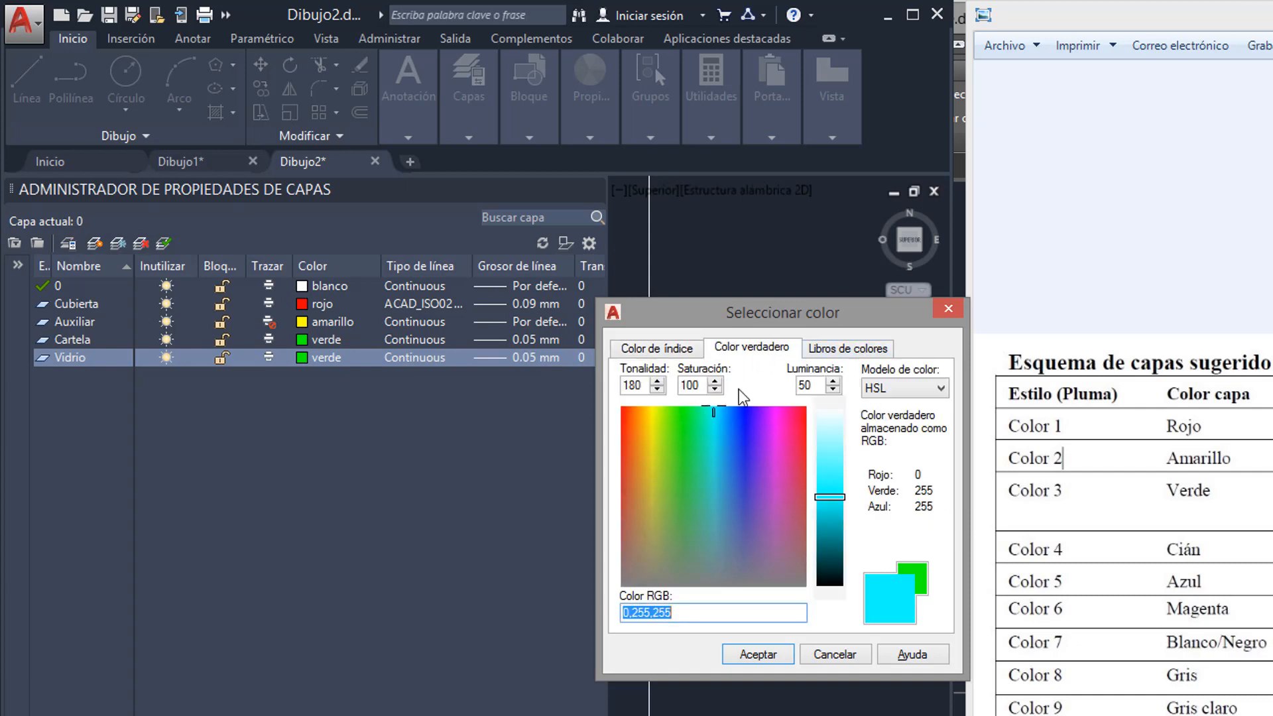
left_click(905, 388)
left_click(875, 412)
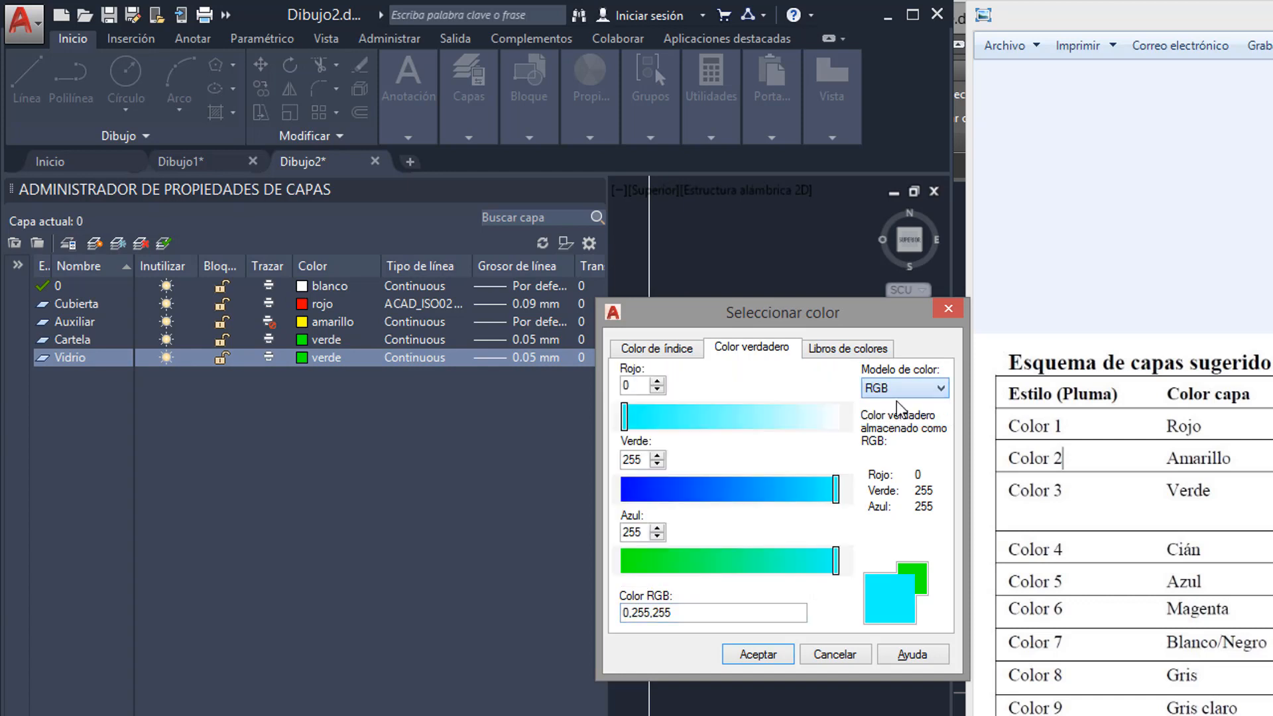
left_click(847, 350)
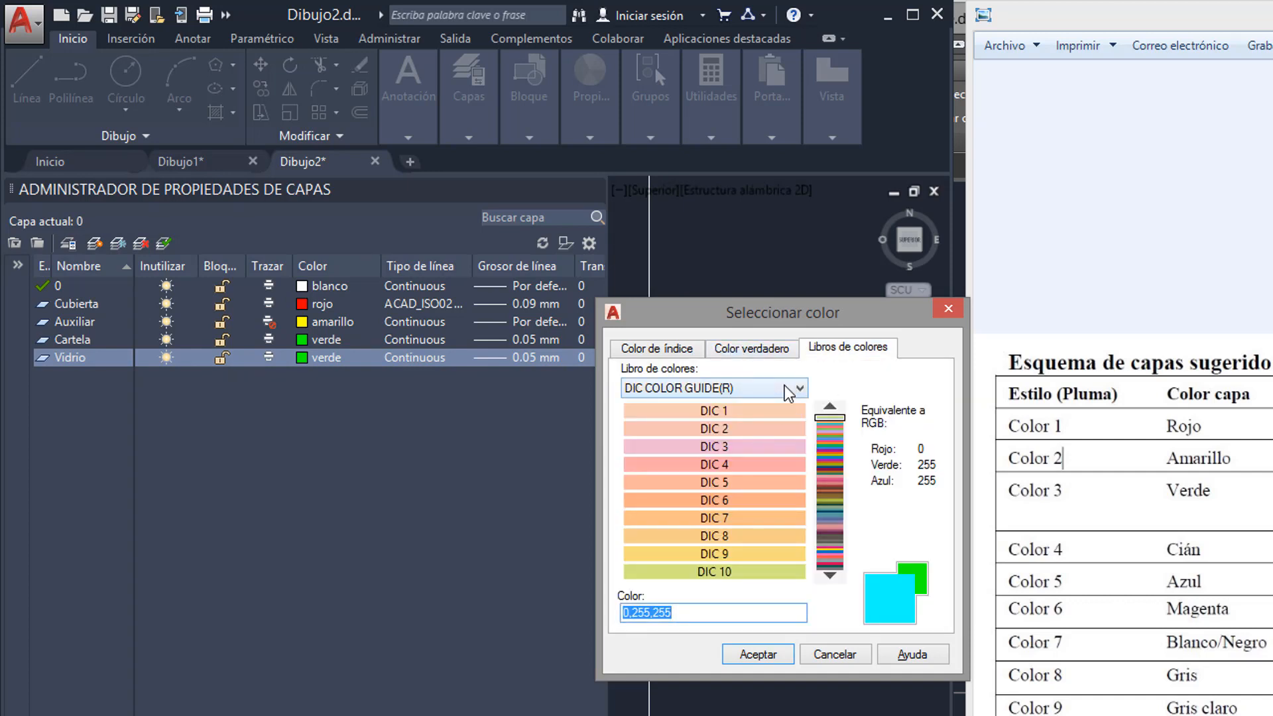
left_click(787, 390)
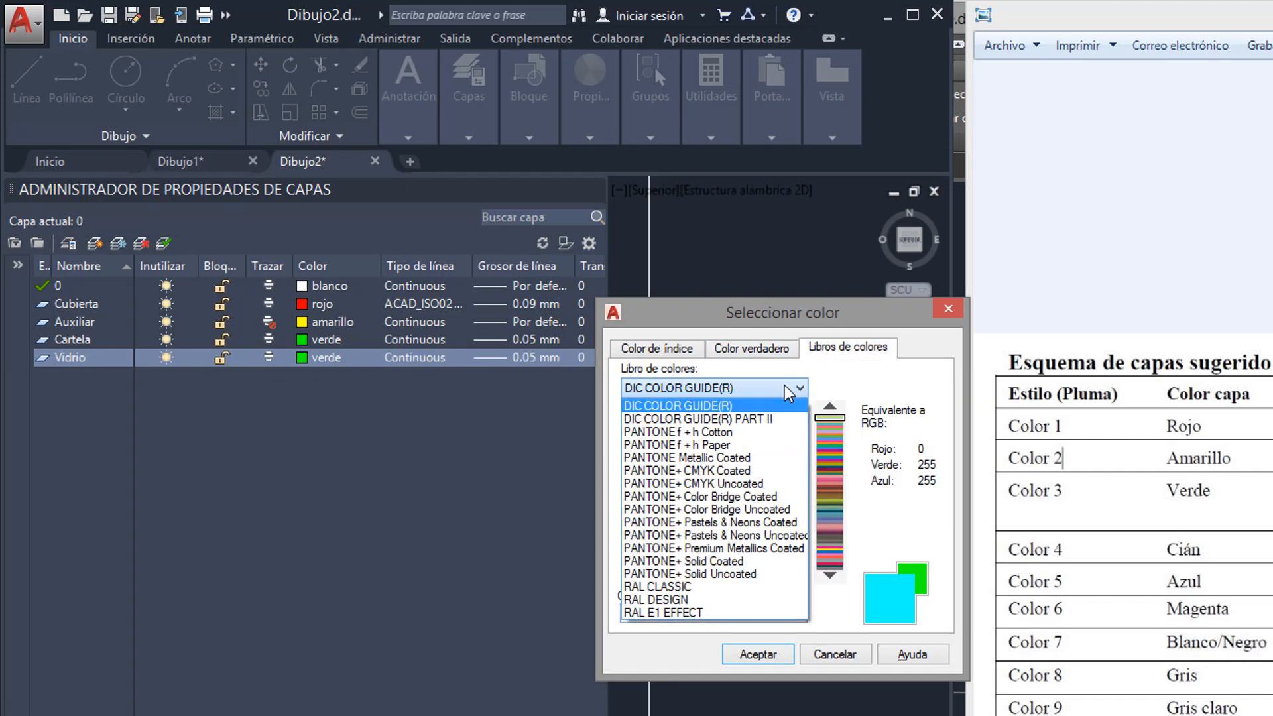
left_click(860, 401)
Assign index colour 4, cyan, to layer Vidrio and set its lineweight to 0.09 mm
left_click(656, 347)
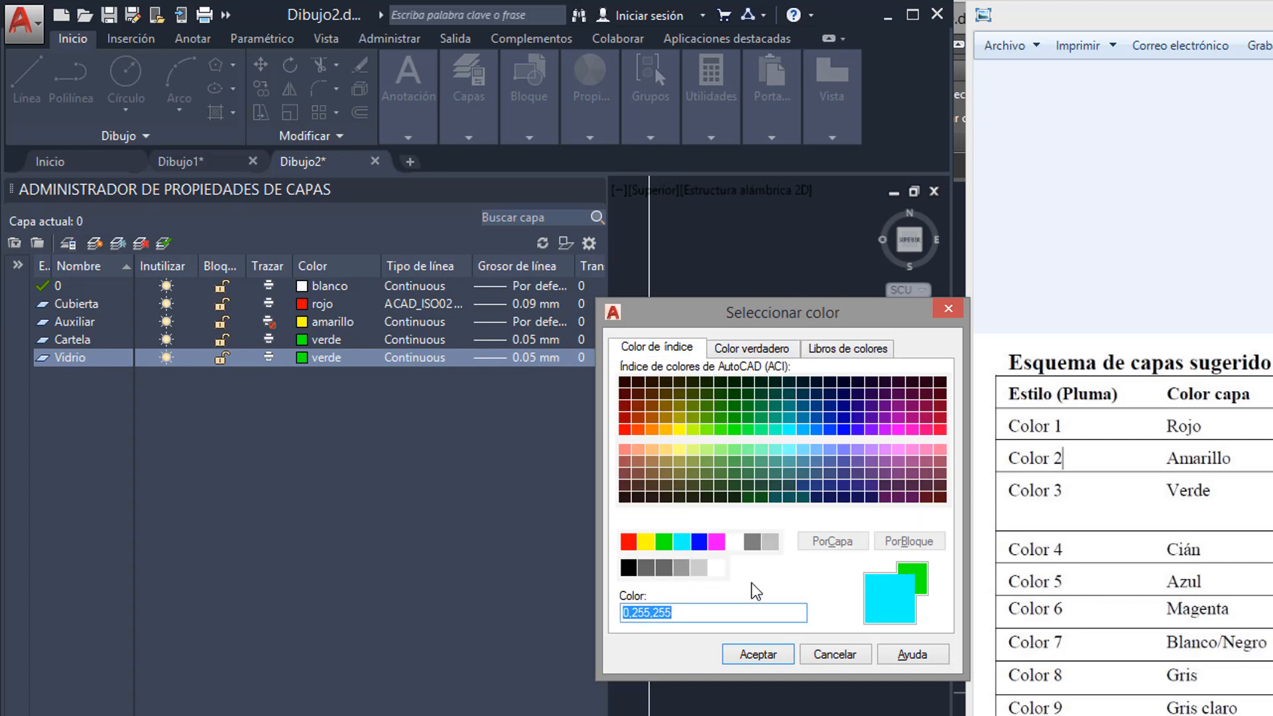
left_click(681, 542)
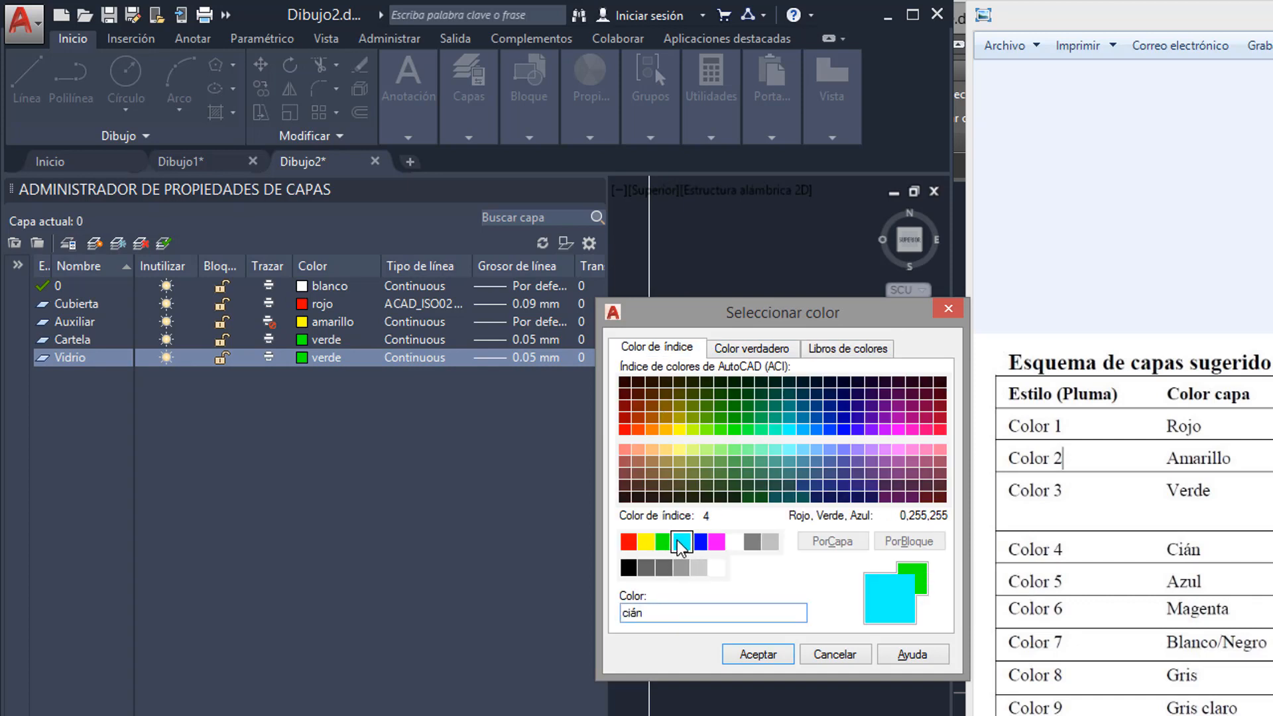
left_click(756, 654)
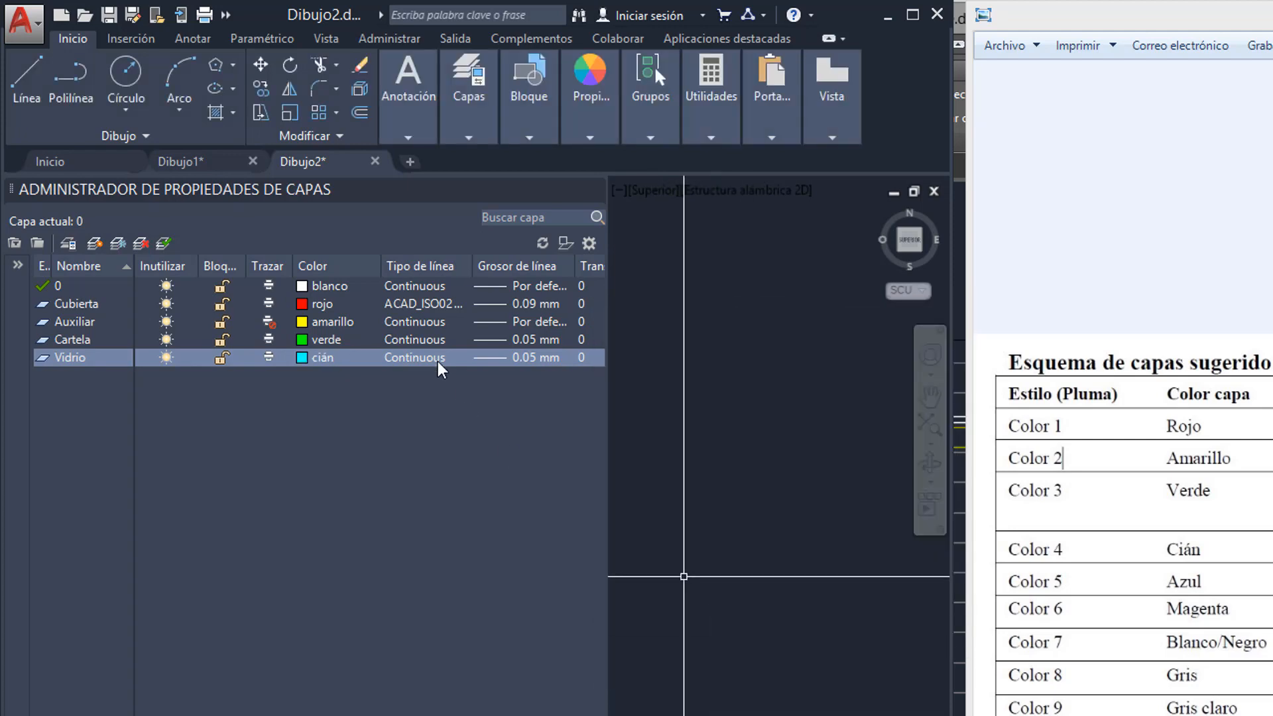
left_click(510, 359)
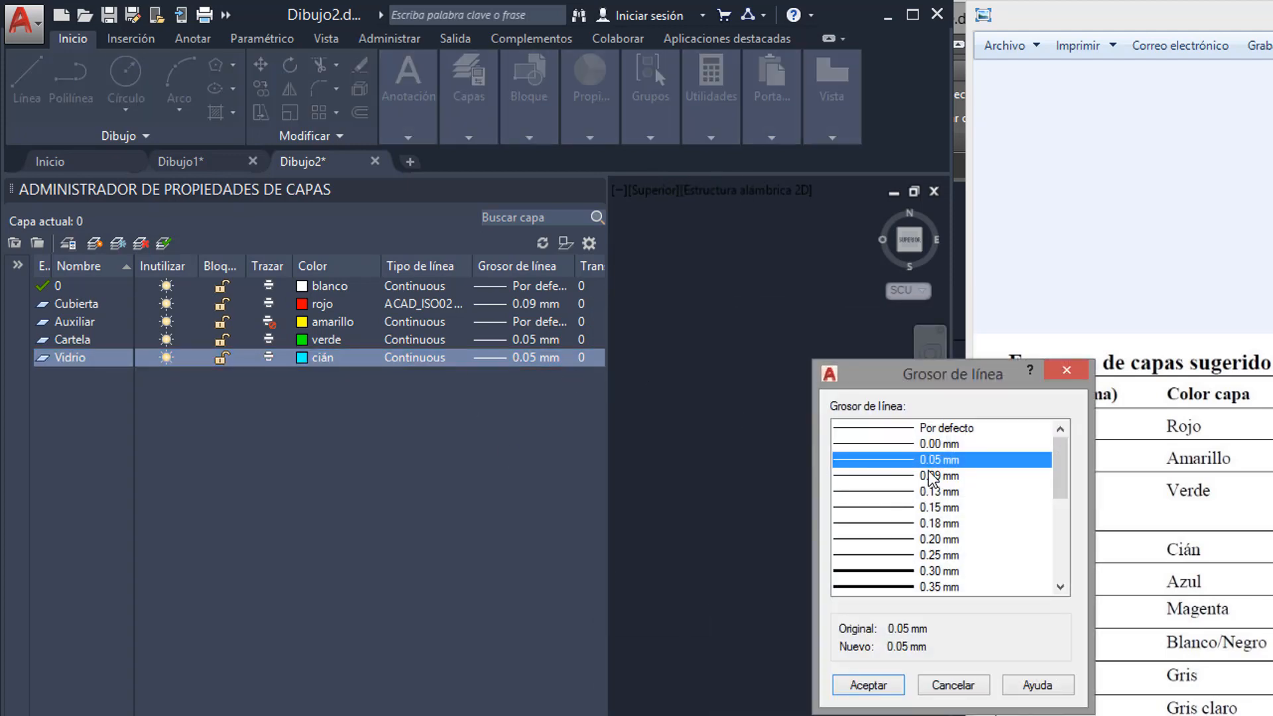
left_click(931, 476)
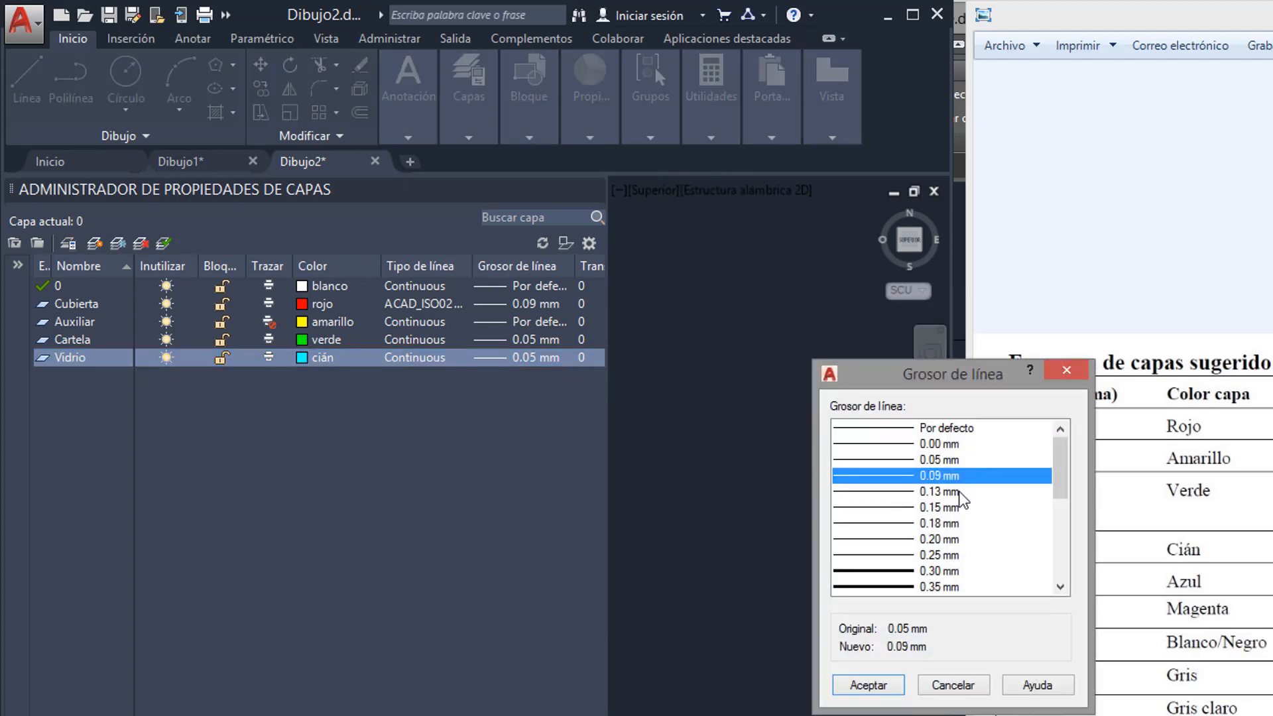
left_click(874, 685)
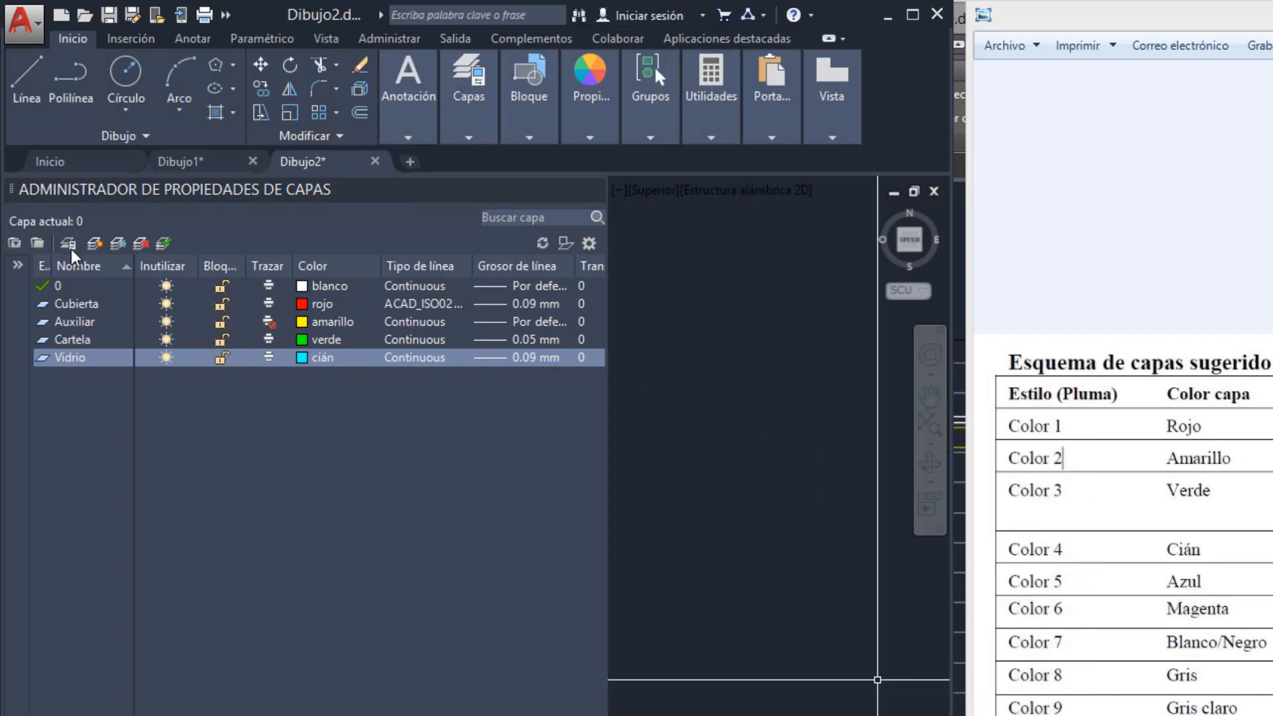
Create a layer named Plinto with index colour blue and keep its lineweight at 0.09 mm
left_click(98, 244)
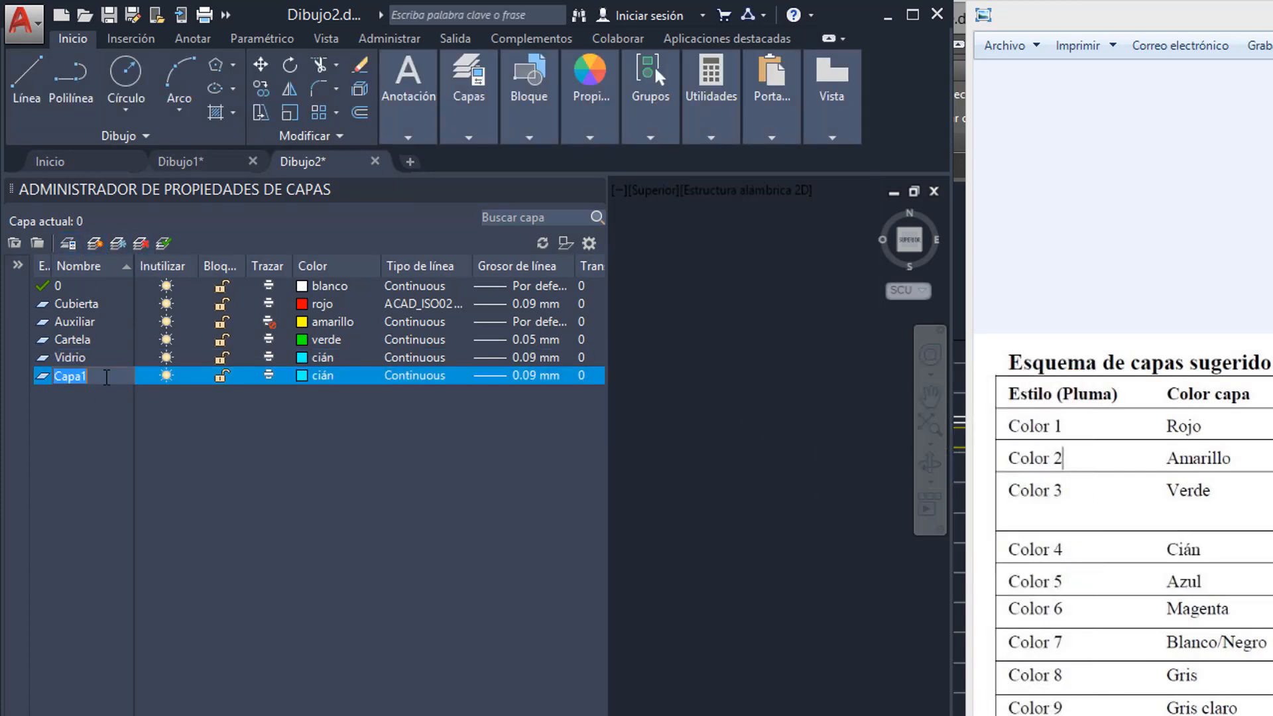
type("Plin")
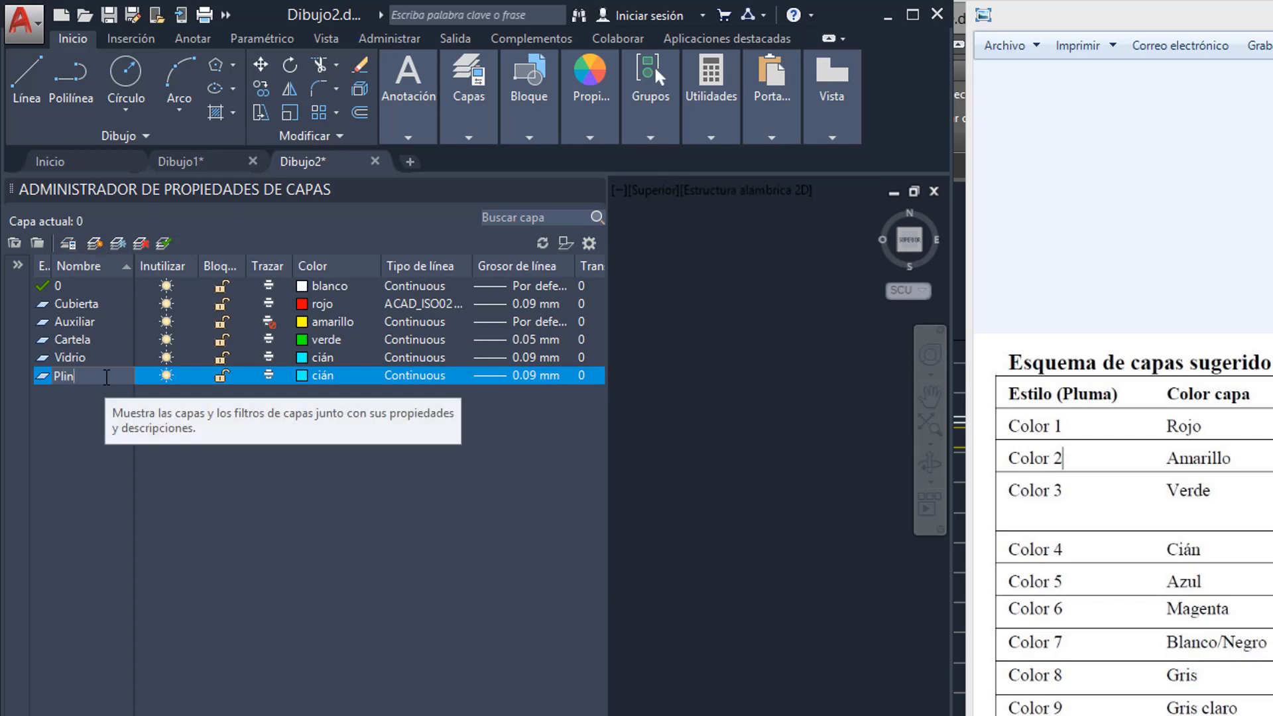
type("to")
key("Return")
left_click(302, 375)
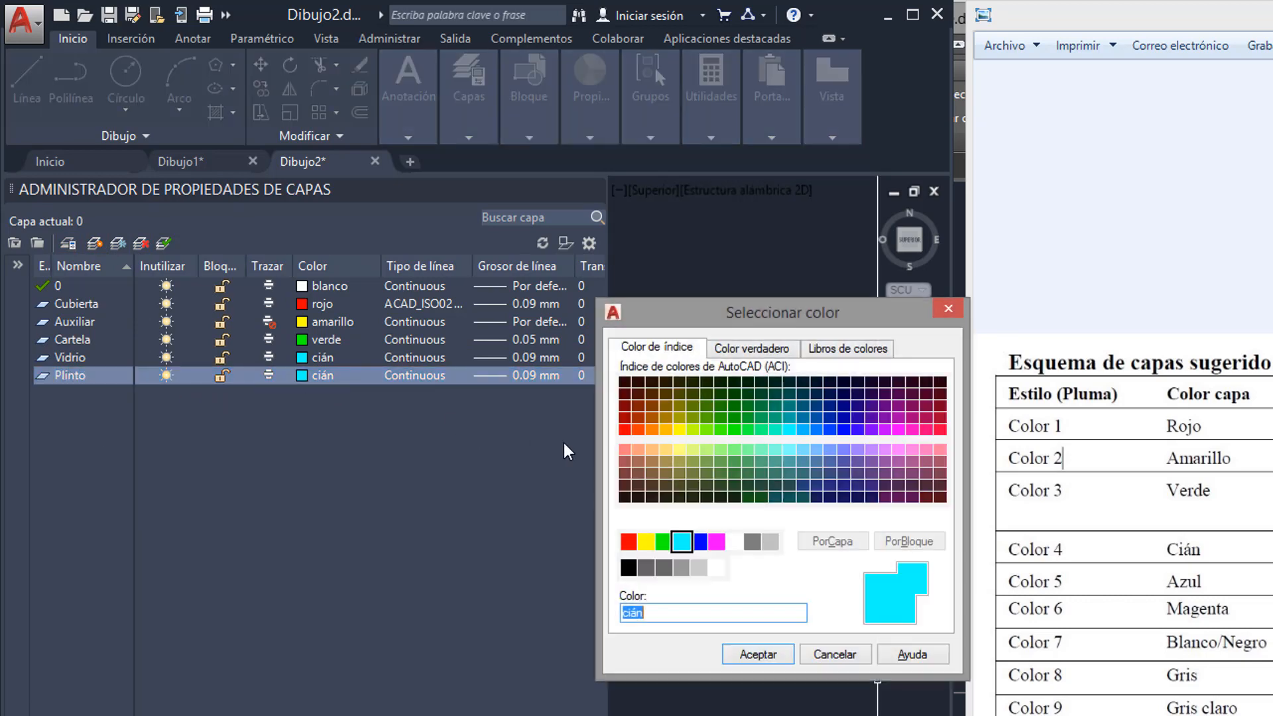
left_click(718, 538)
left_click(756, 654)
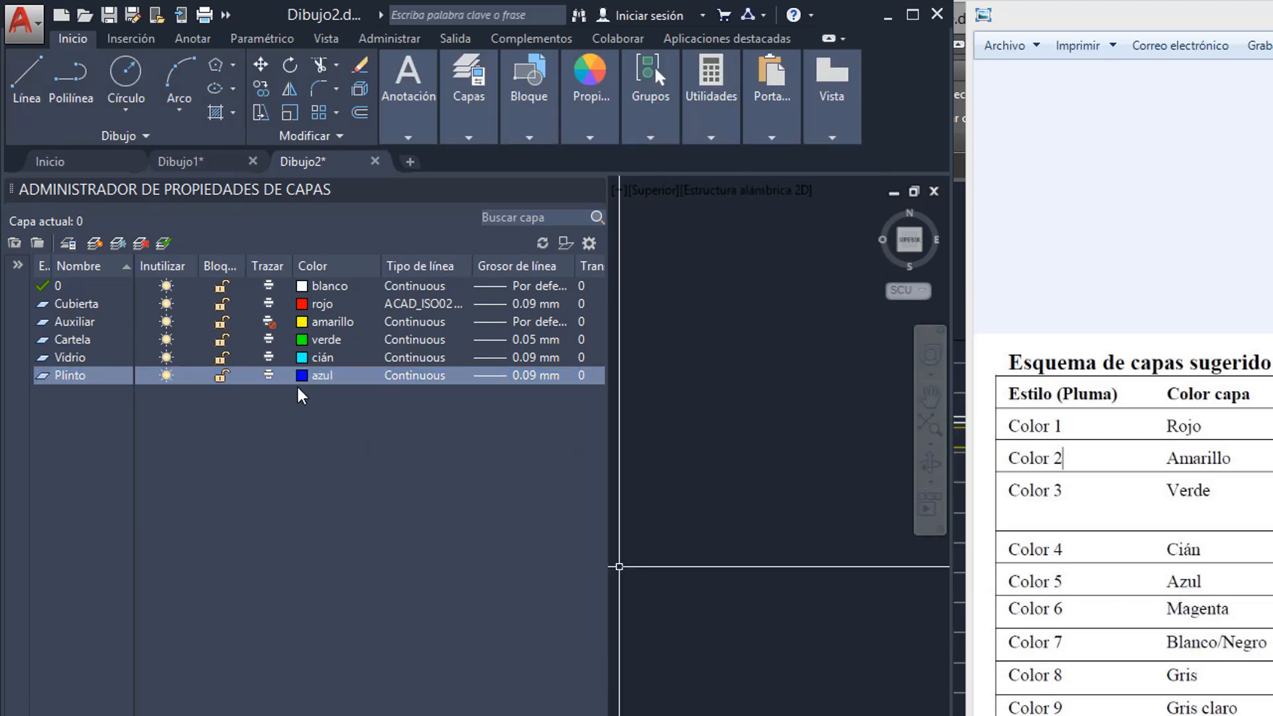
left_click(513, 377)
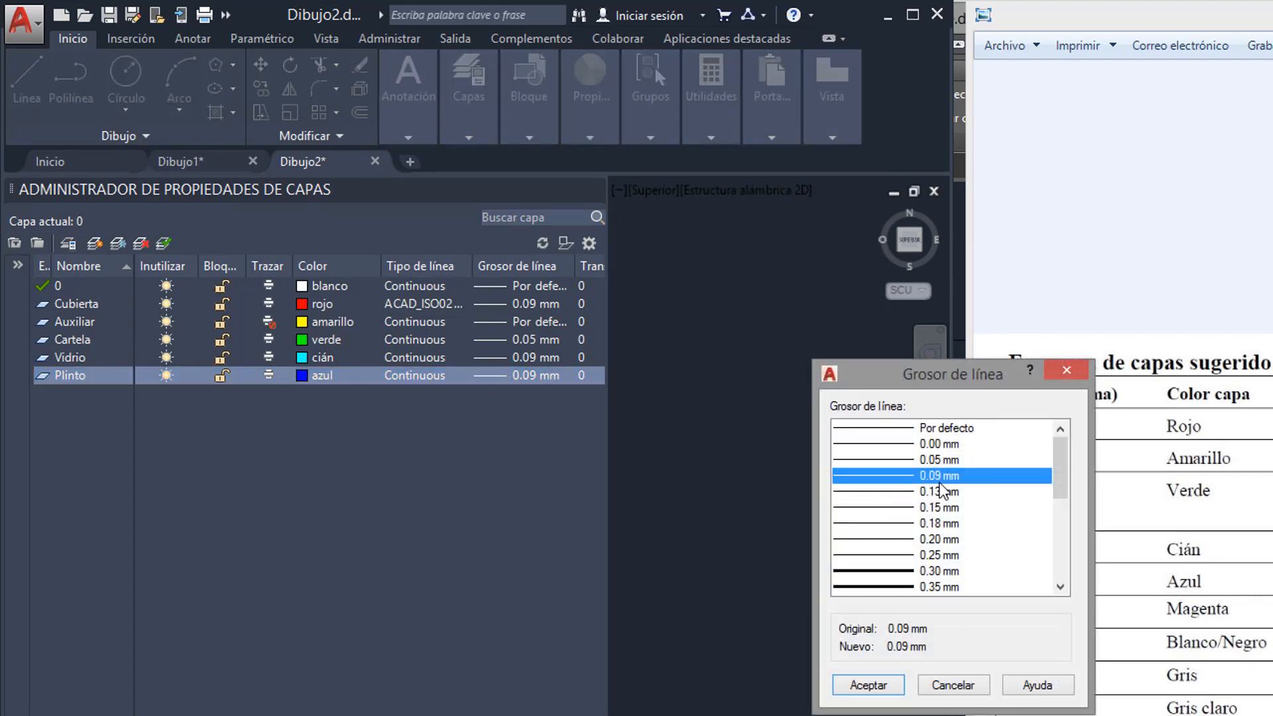
left_click(872, 686)
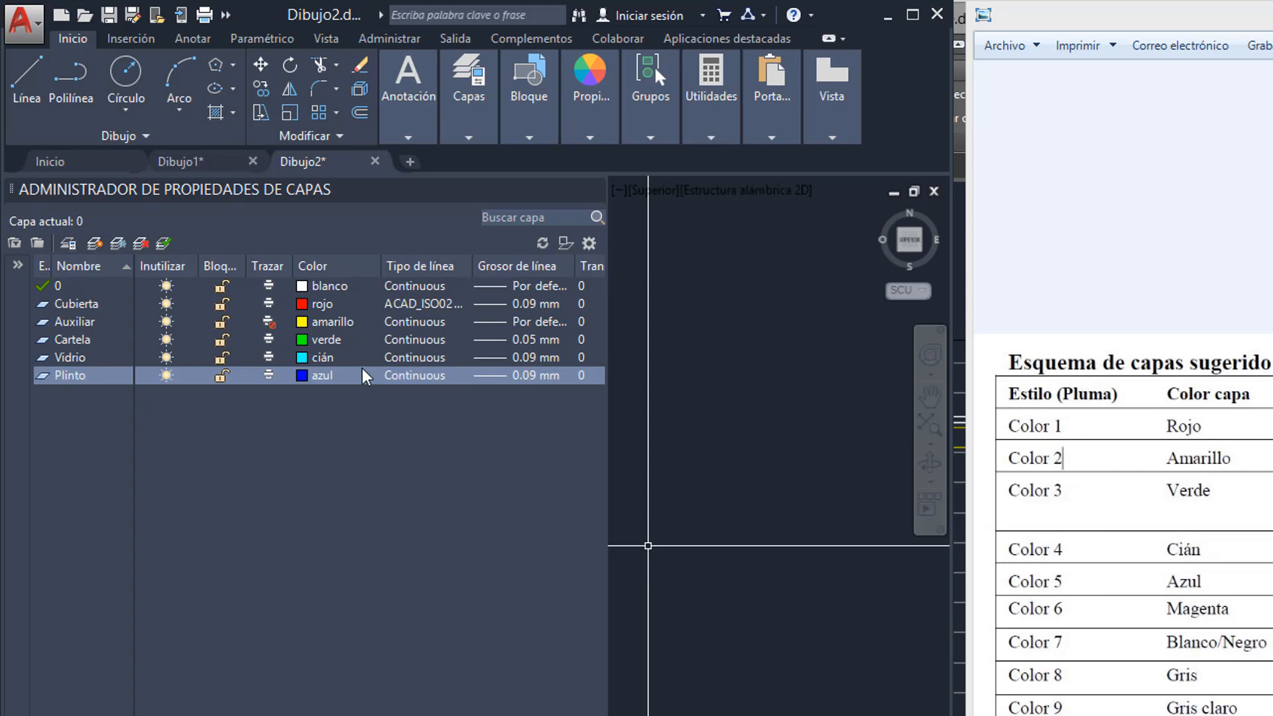
Create a layer named Proy_sup and assign it the colour magenta
left_click(94, 244)
type("Pro")
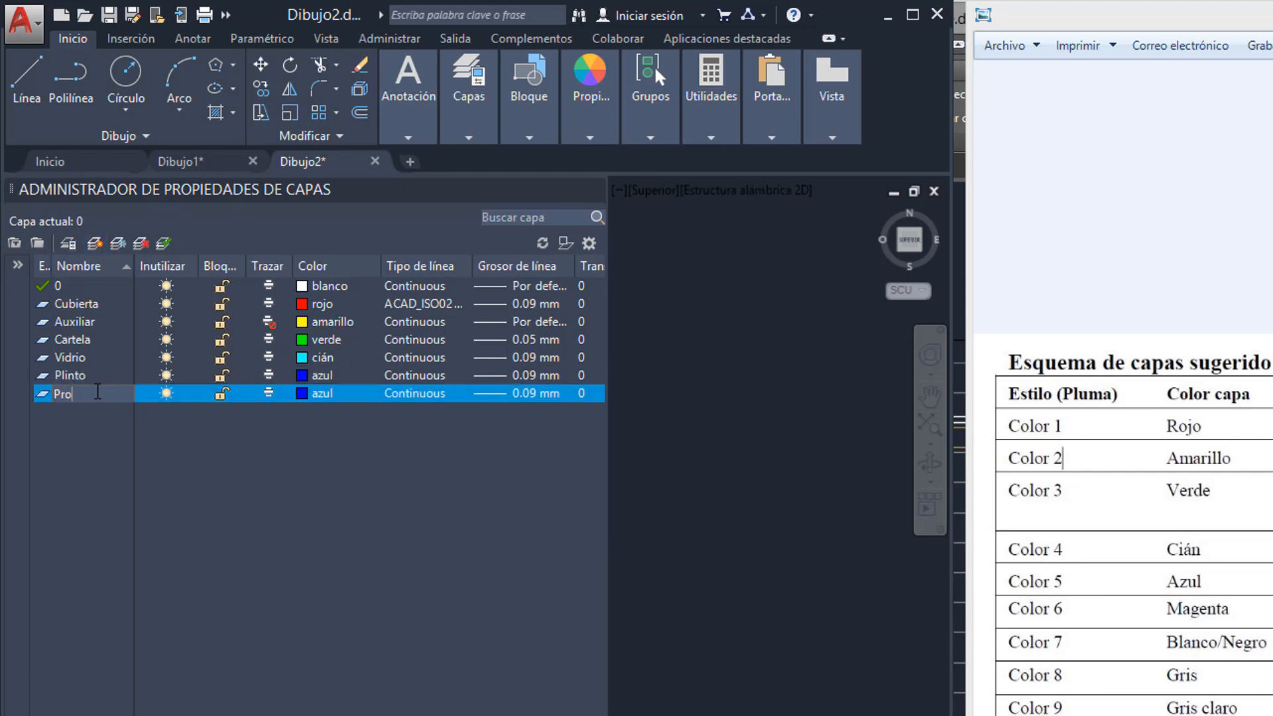
type("y_sup")
key("Return")
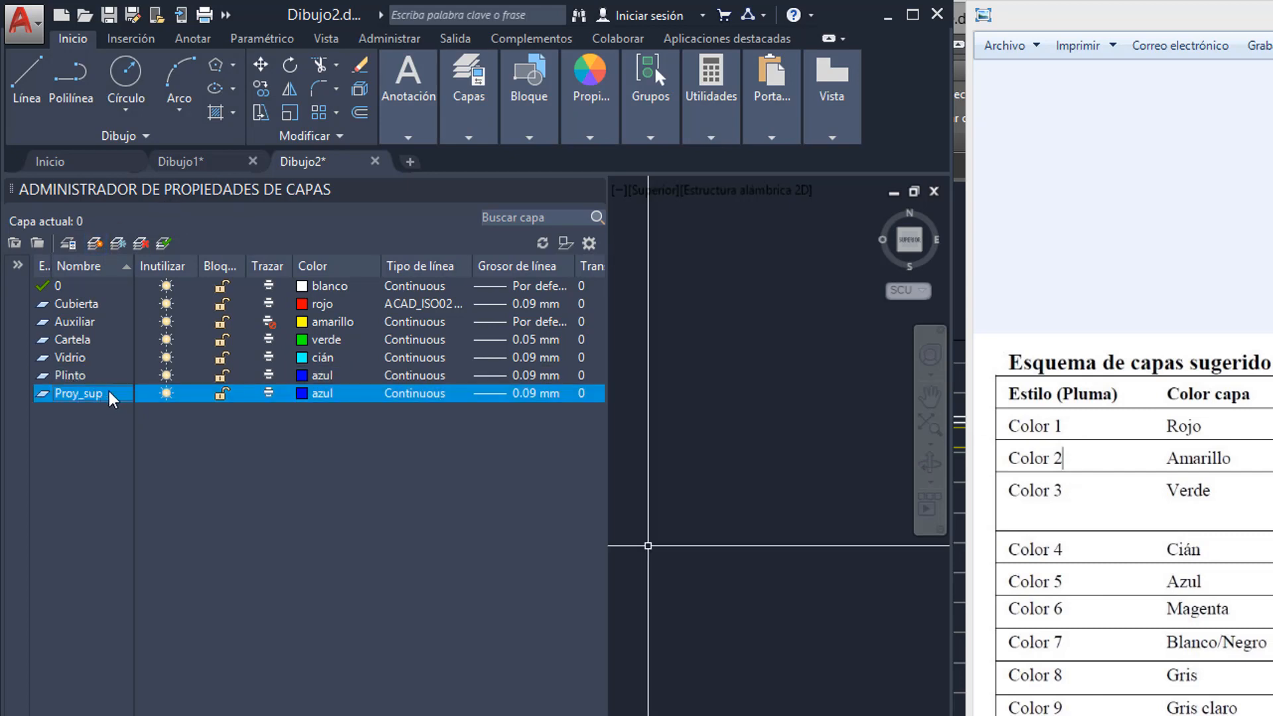
left_click(304, 390)
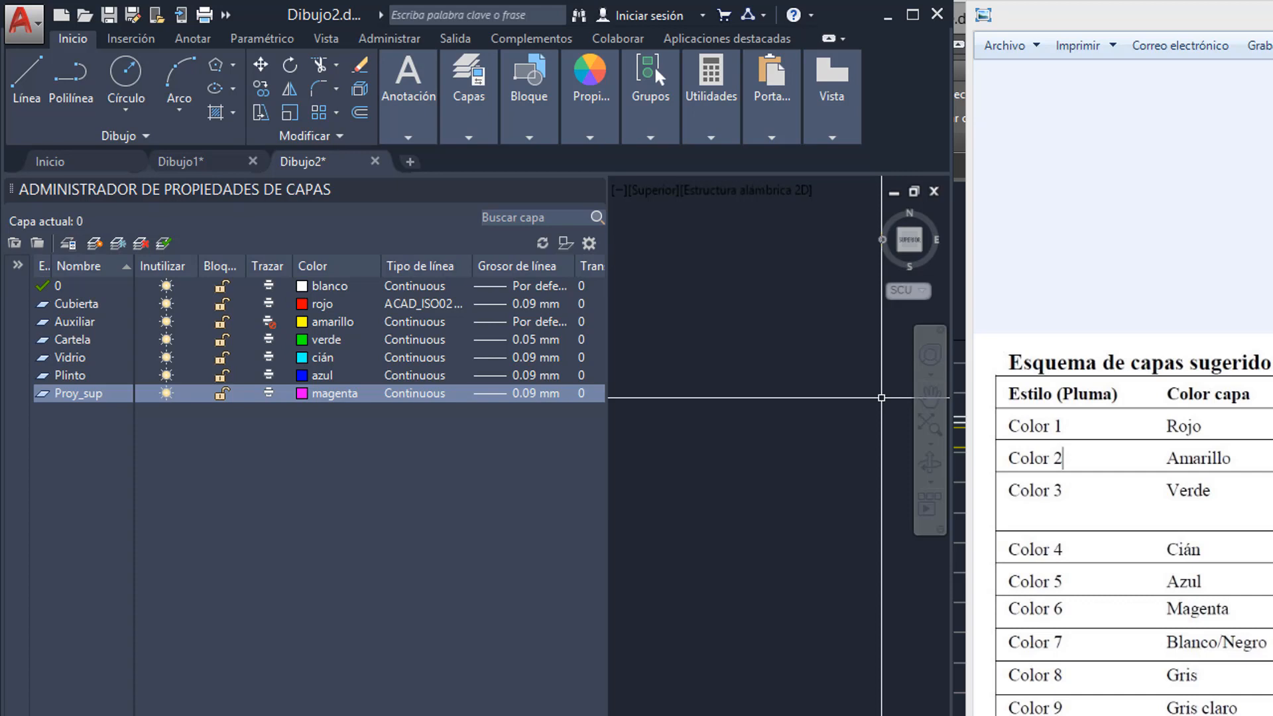
Create a layer named Pilares and assign it index colour 7, white
left_click(95, 244)
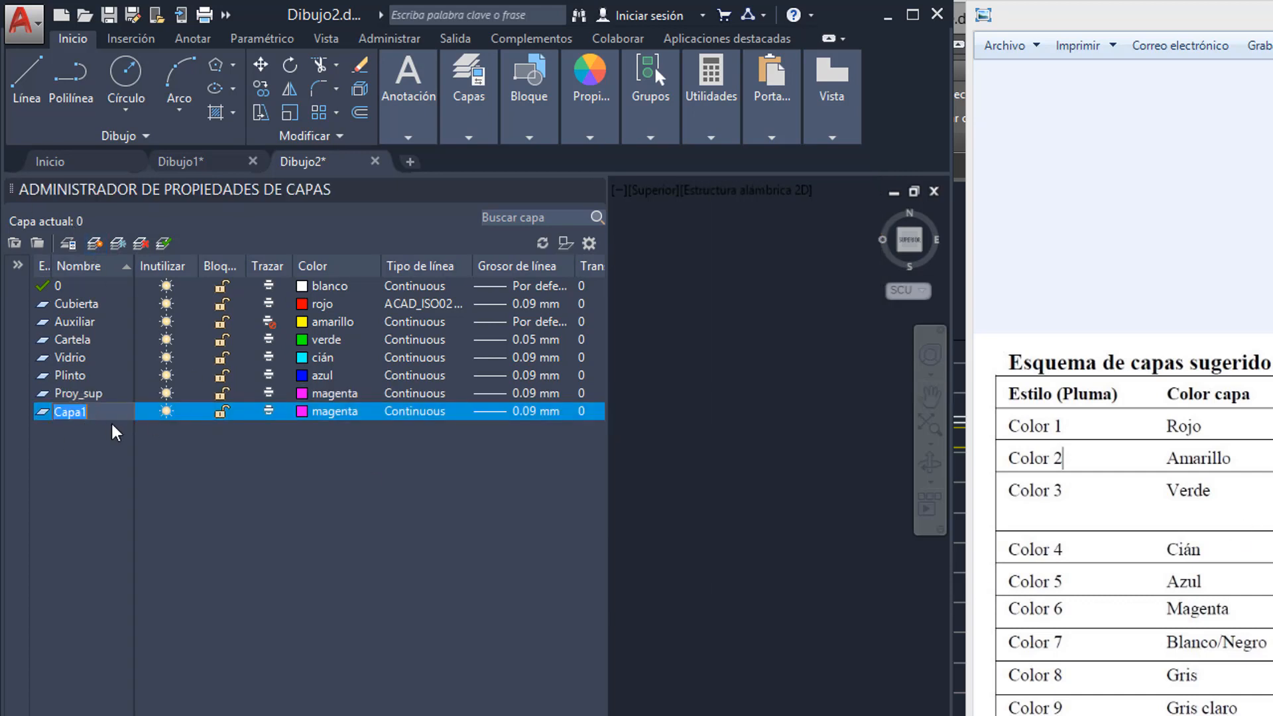
type("Pilares")
key("Return")
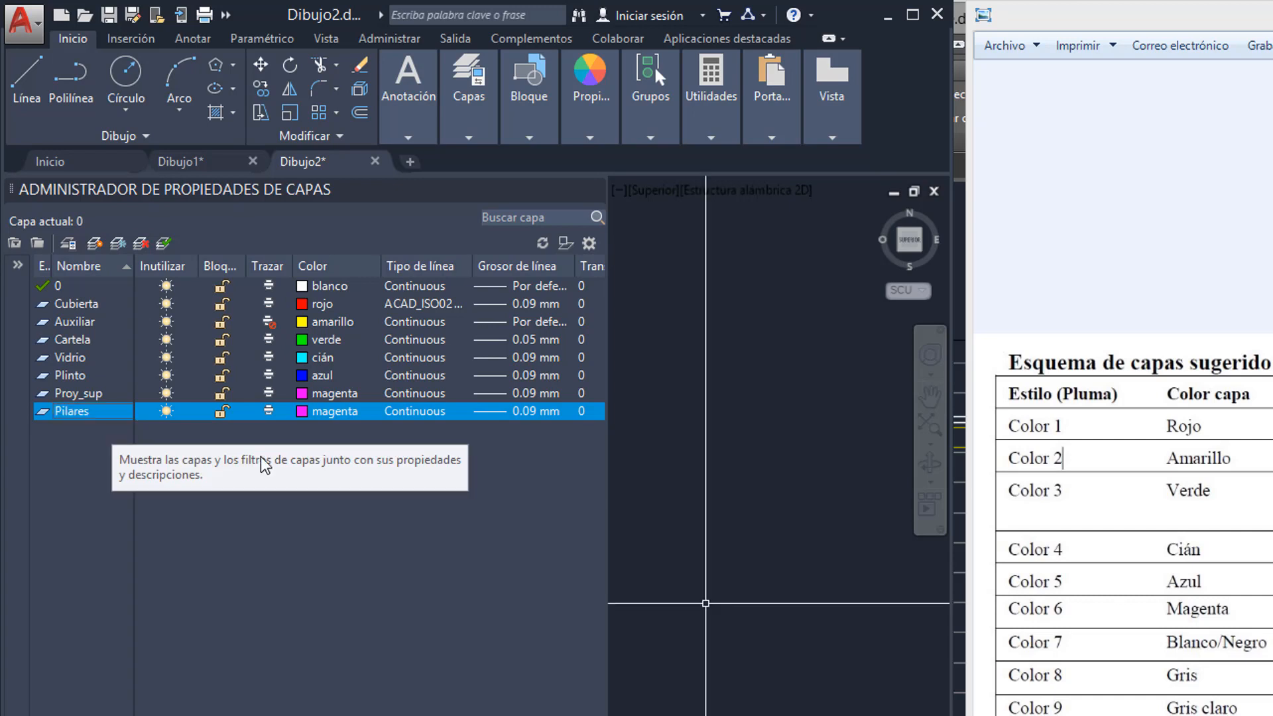
left_click(304, 412)
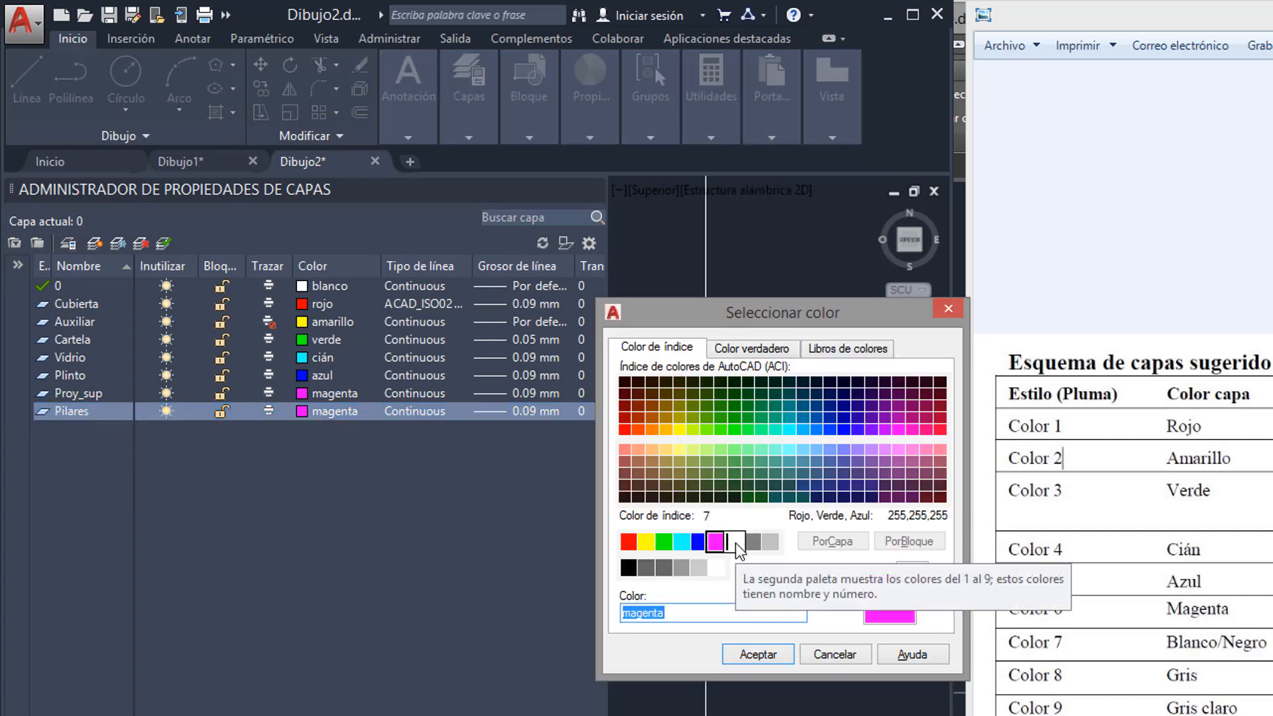
double_click(734, 536)
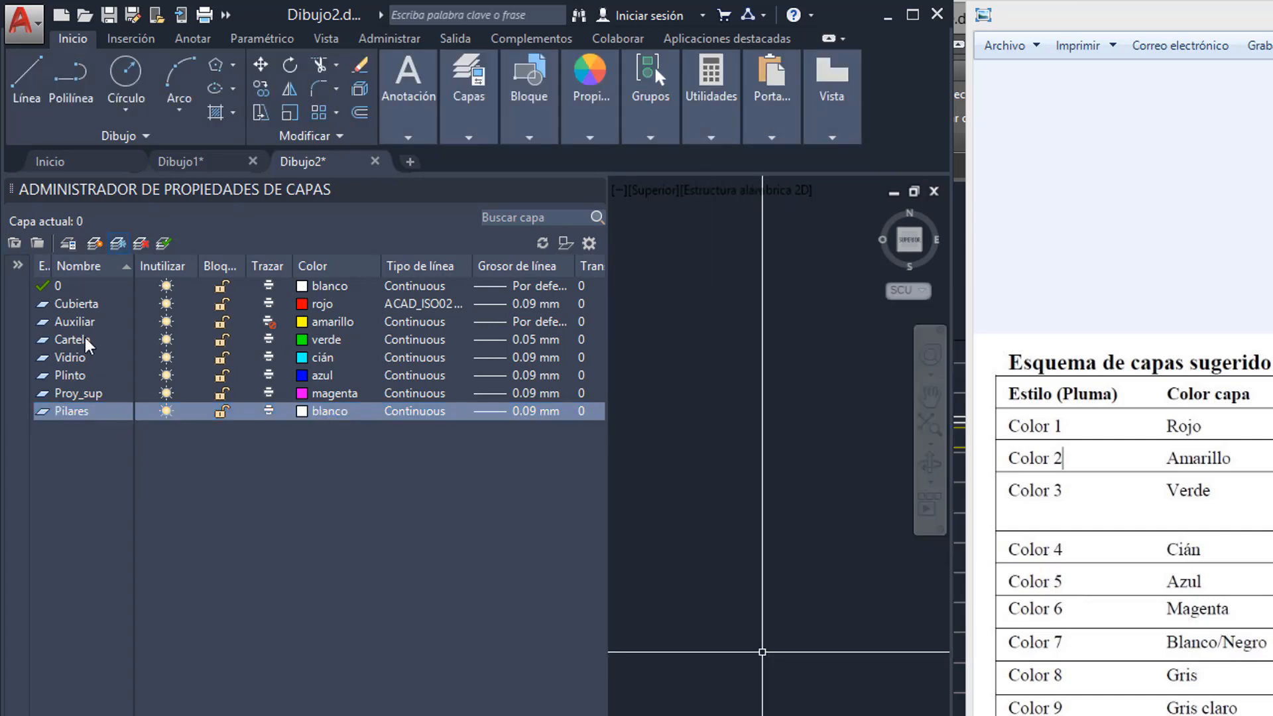
Create a layer named Muebles and assign it index colour 8, grey
left_click(95, 247)
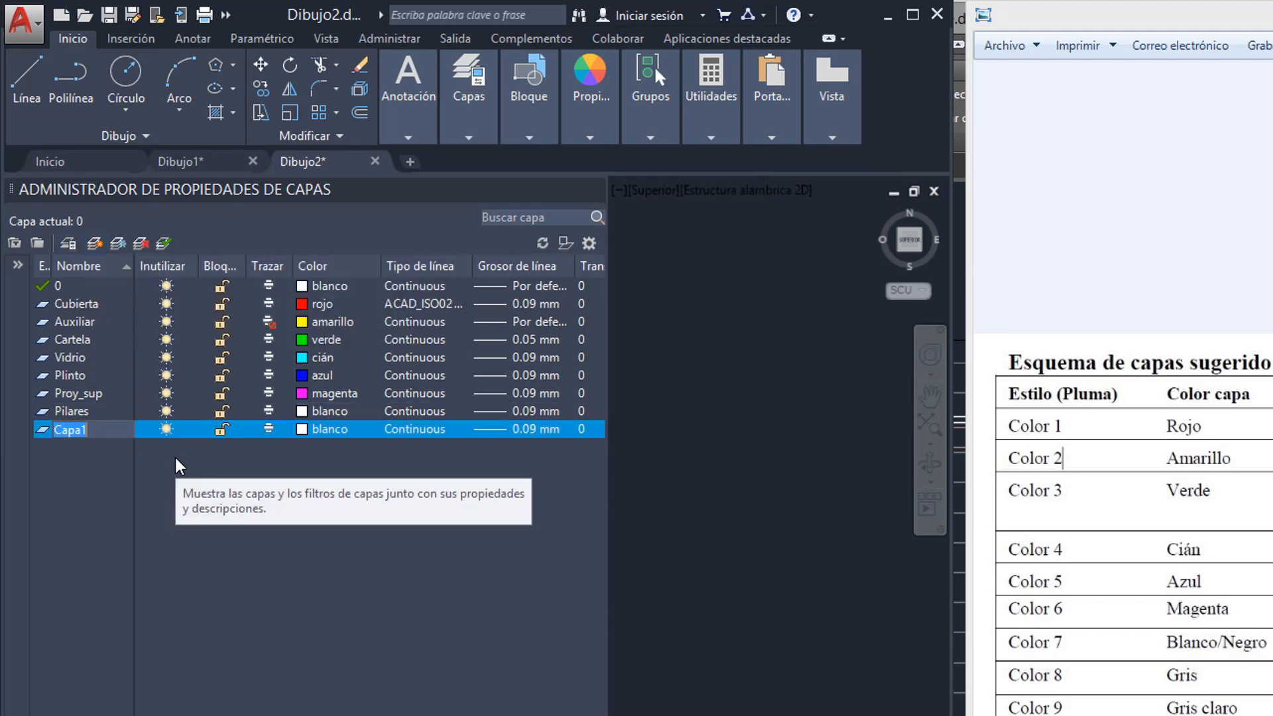
type("Muebles")
key("Return")
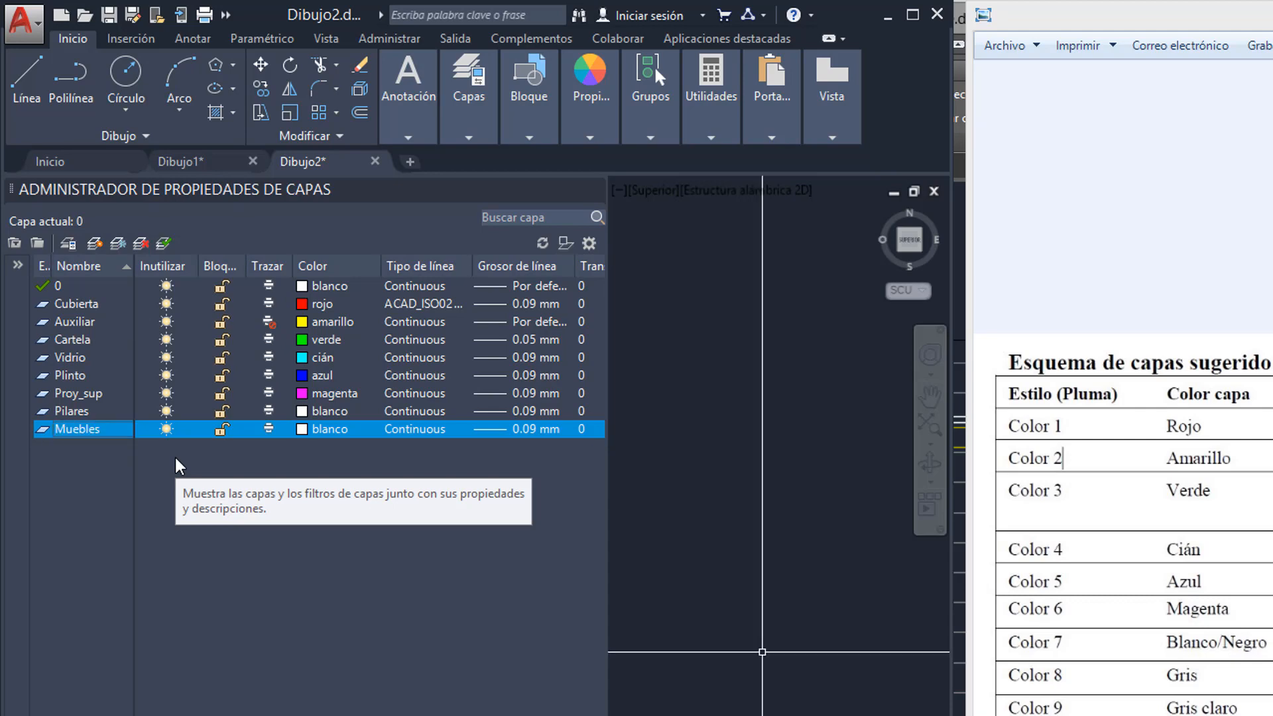
left_click(302, 434)
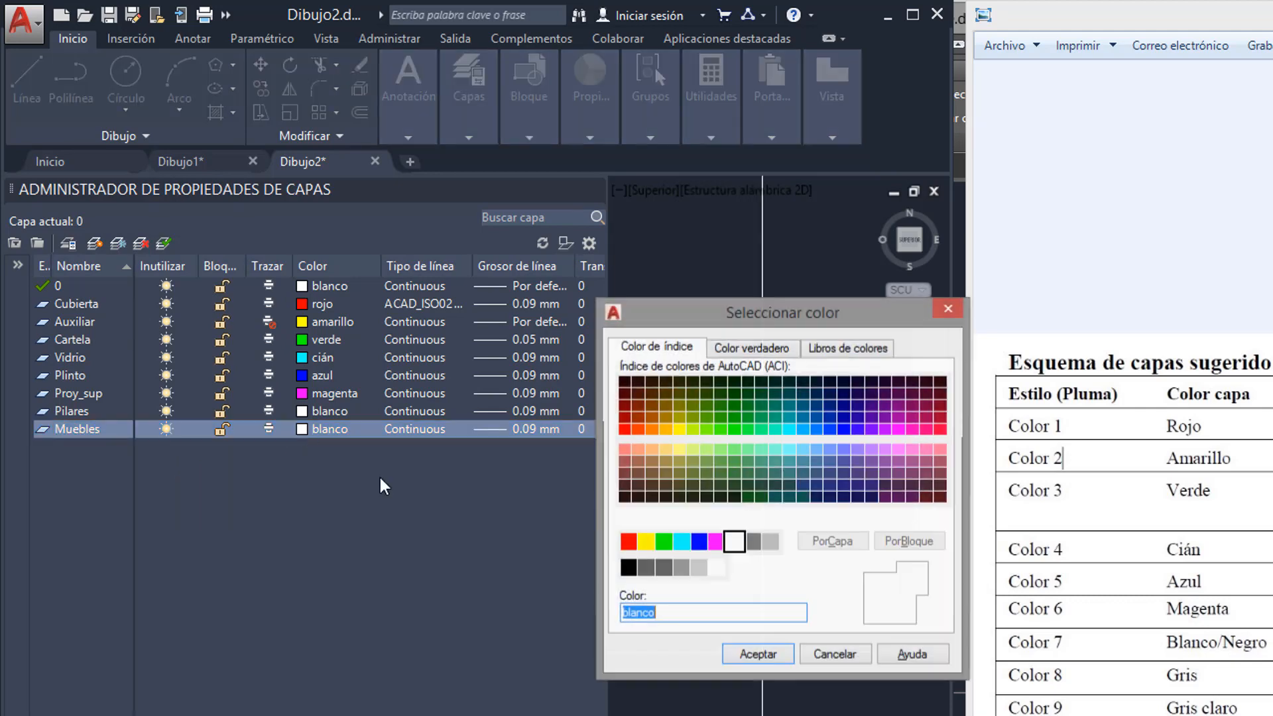
left_click(751, 541)
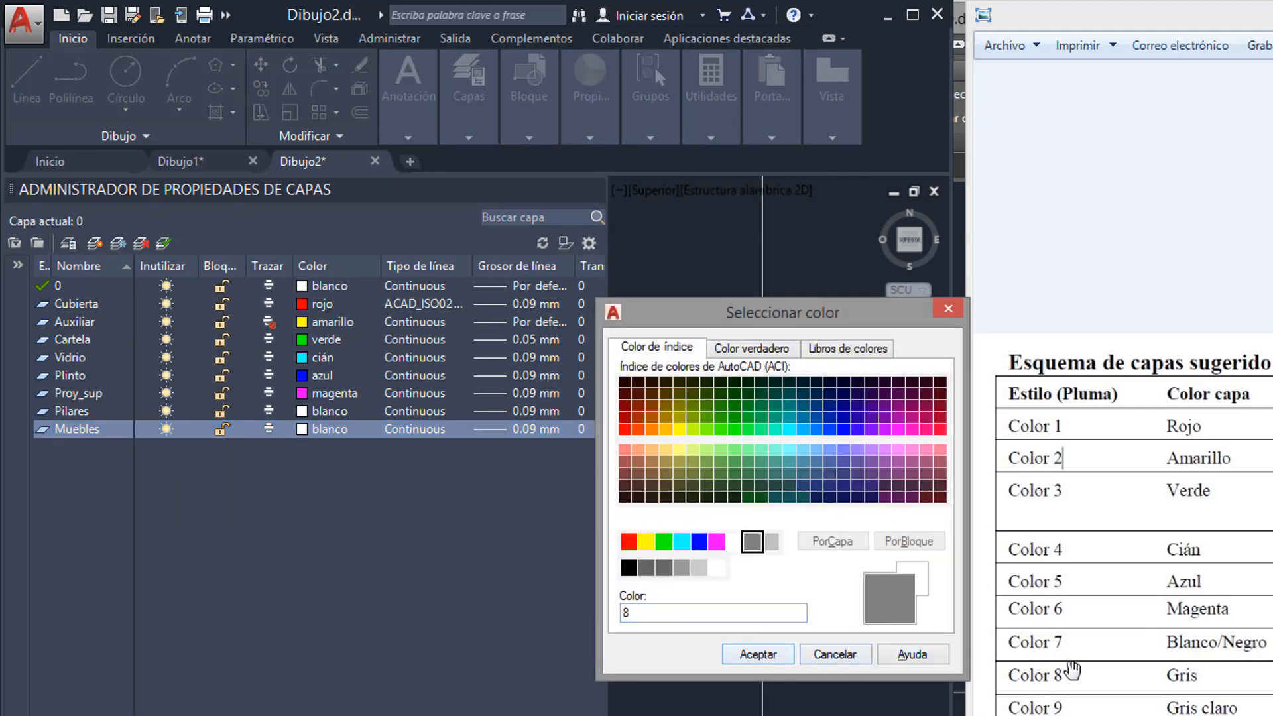
left_click(776, 658)
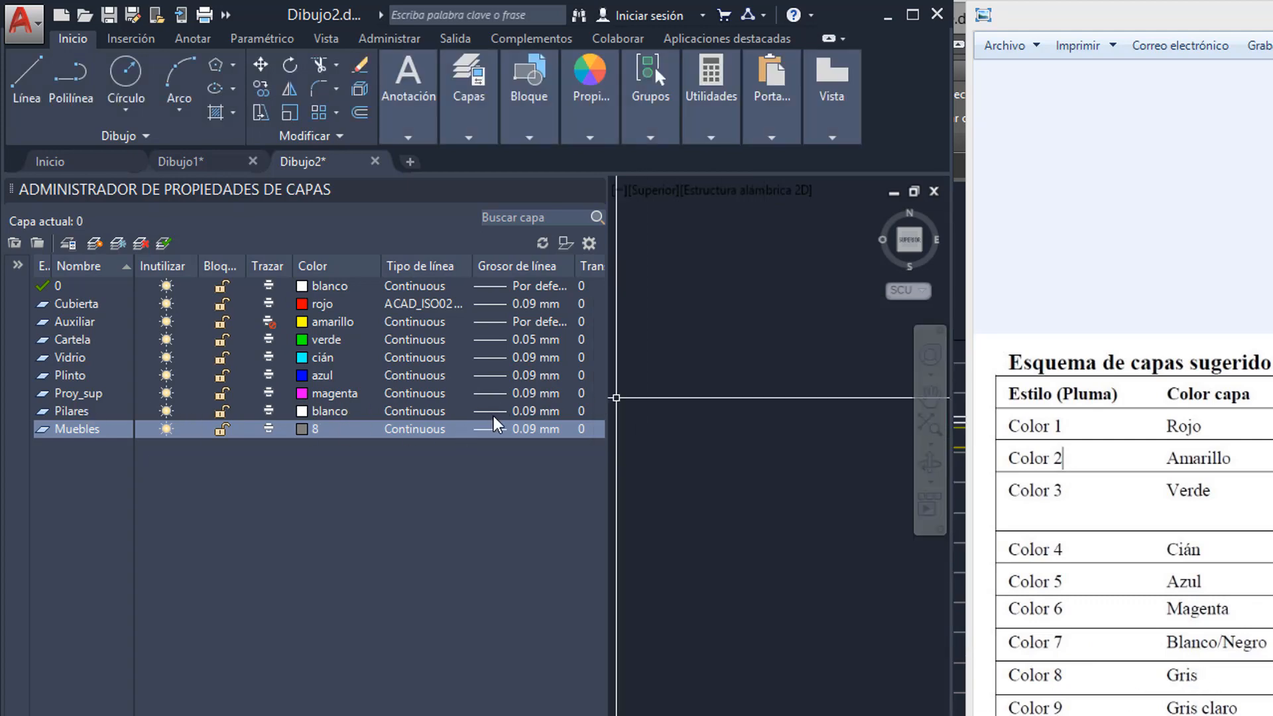
Set the lineweight of layer Pilares to 0.20 mm
left_click(525, 411)
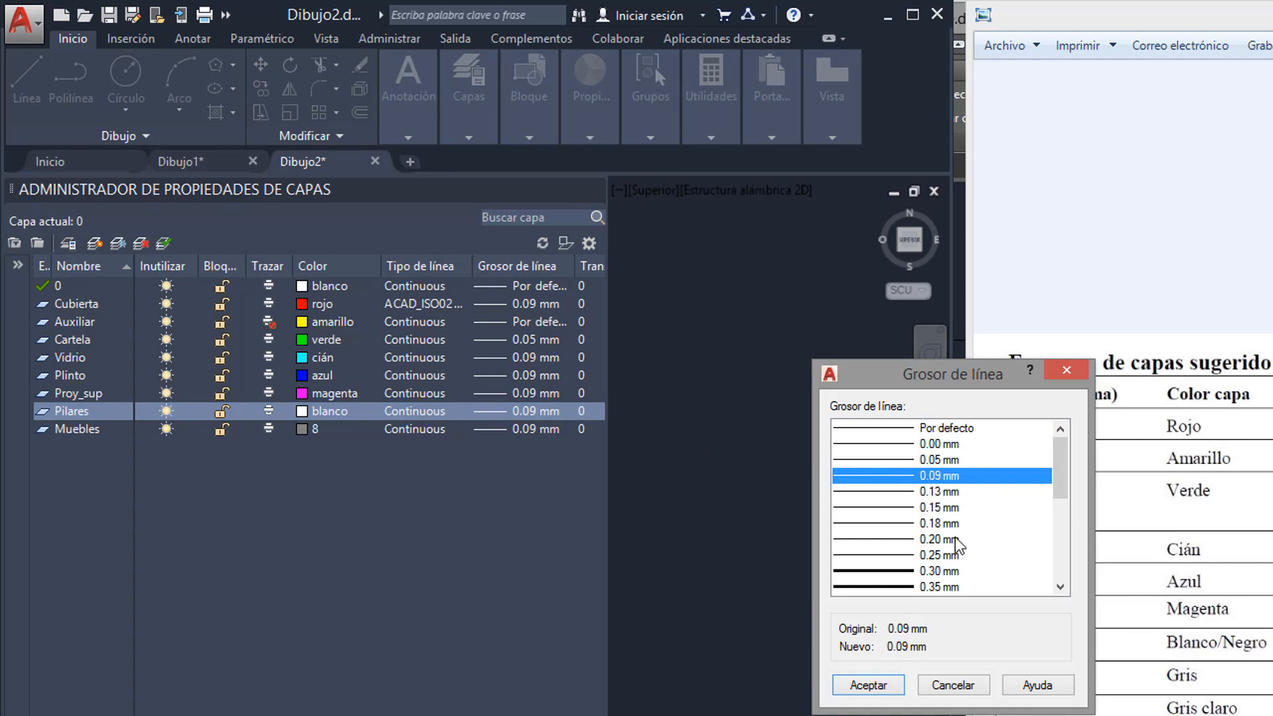
left_click(955, 539)
left_click(876, 685)
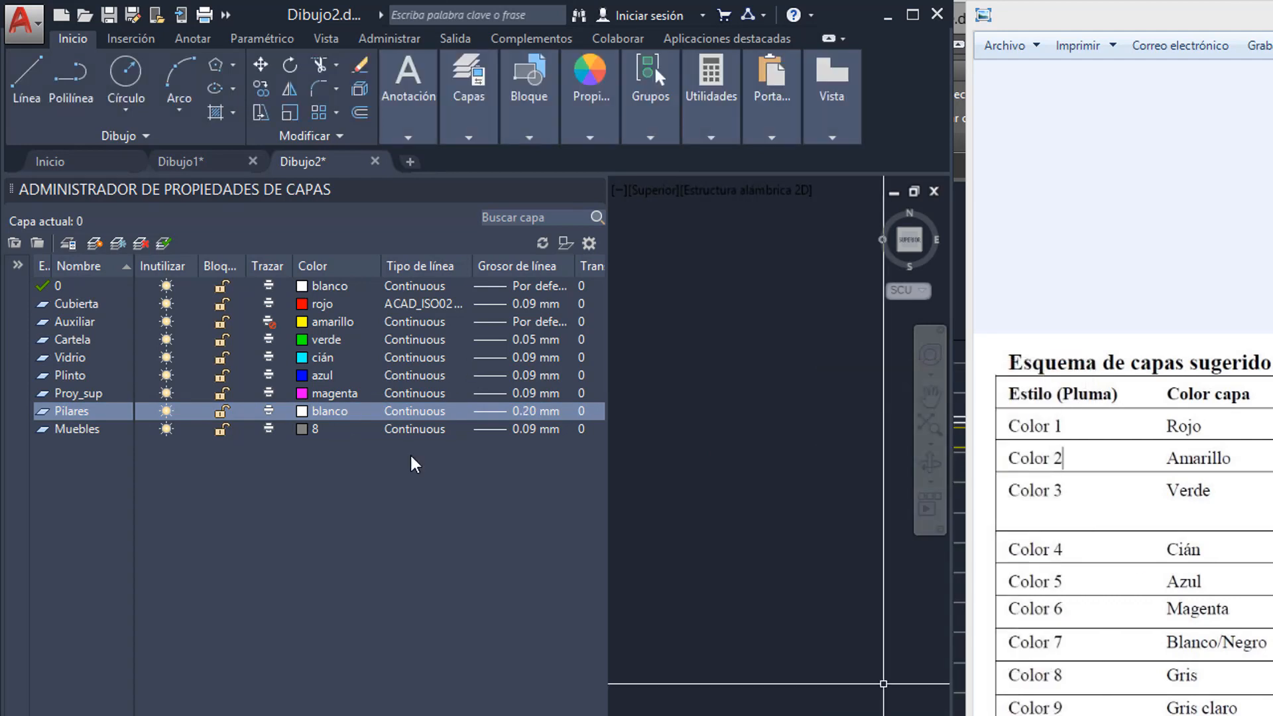
Create a layer named Pavimentos based on layer Muebles and assign it index colour 9, light grey
left_click(60, 429)
left_click(95, 243)
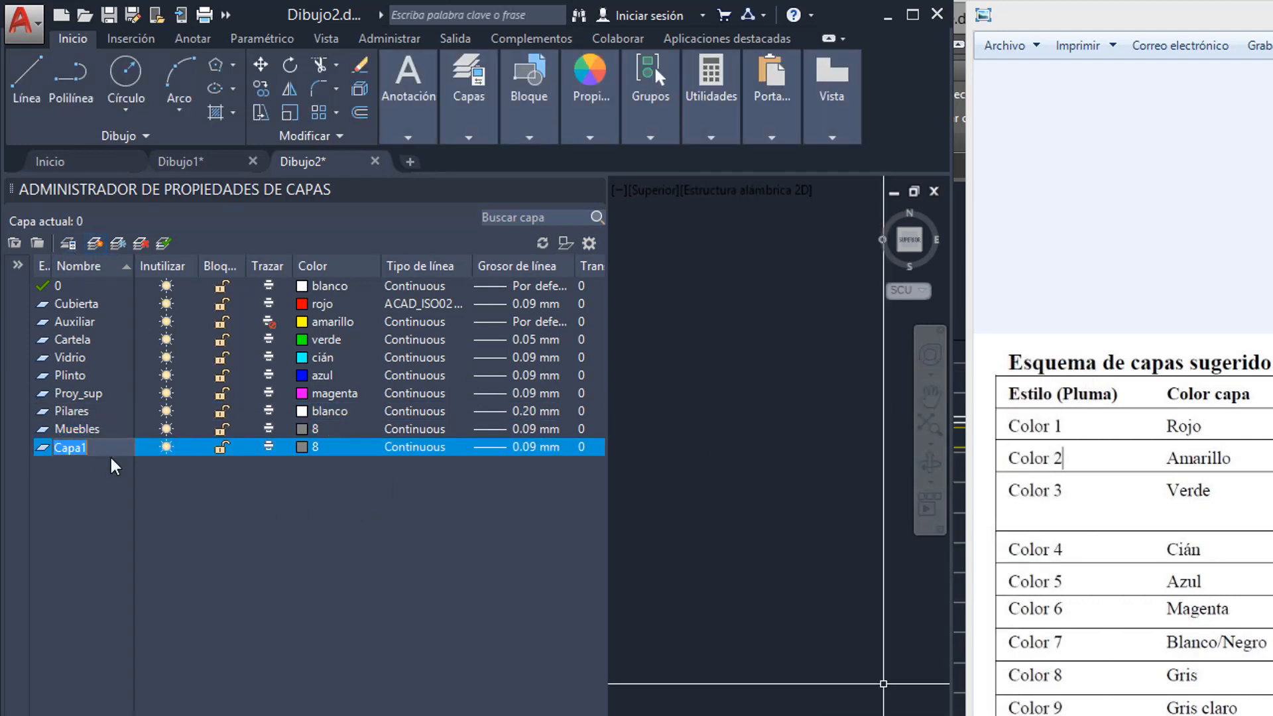
type("Pavimentos")
key("Return")
left_click(300, 446)
left_click(770, 542)
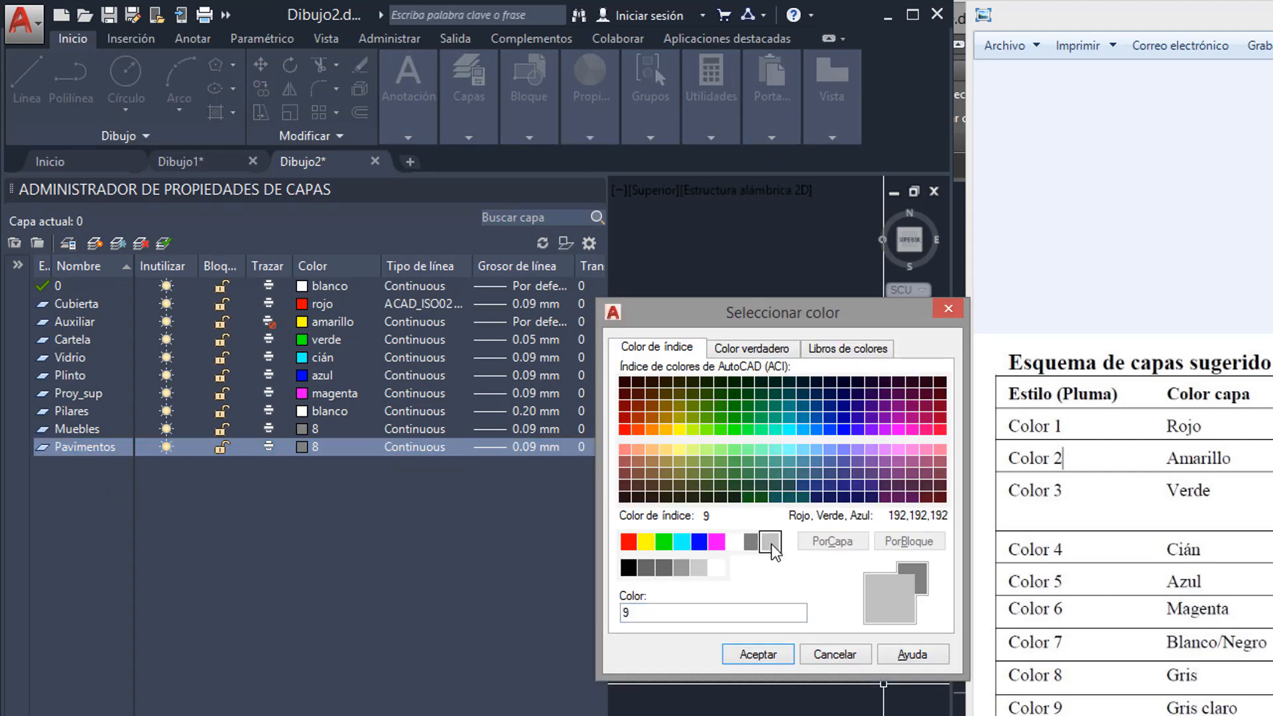
left_click(758, 655)
Set the lineweight of layer Pavimentos to 0.05 mm
left_click(527, 448)
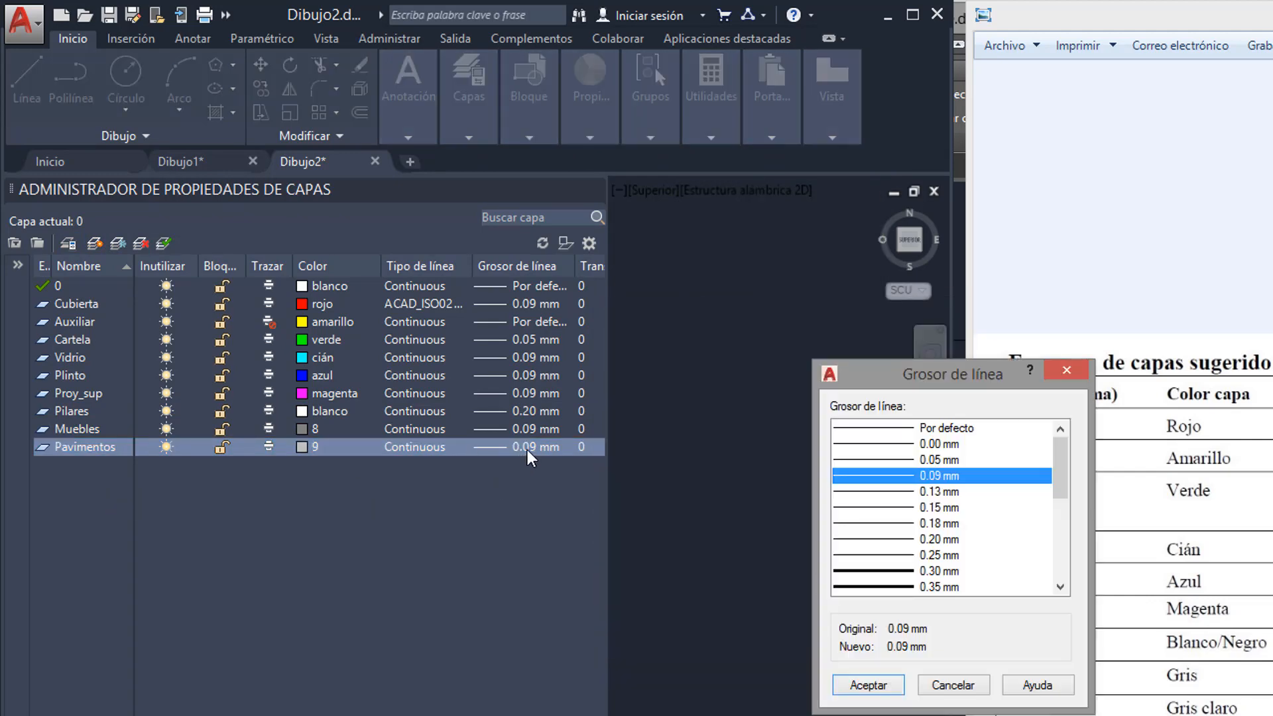
left_click(944, 459)
left_click(869, 685)
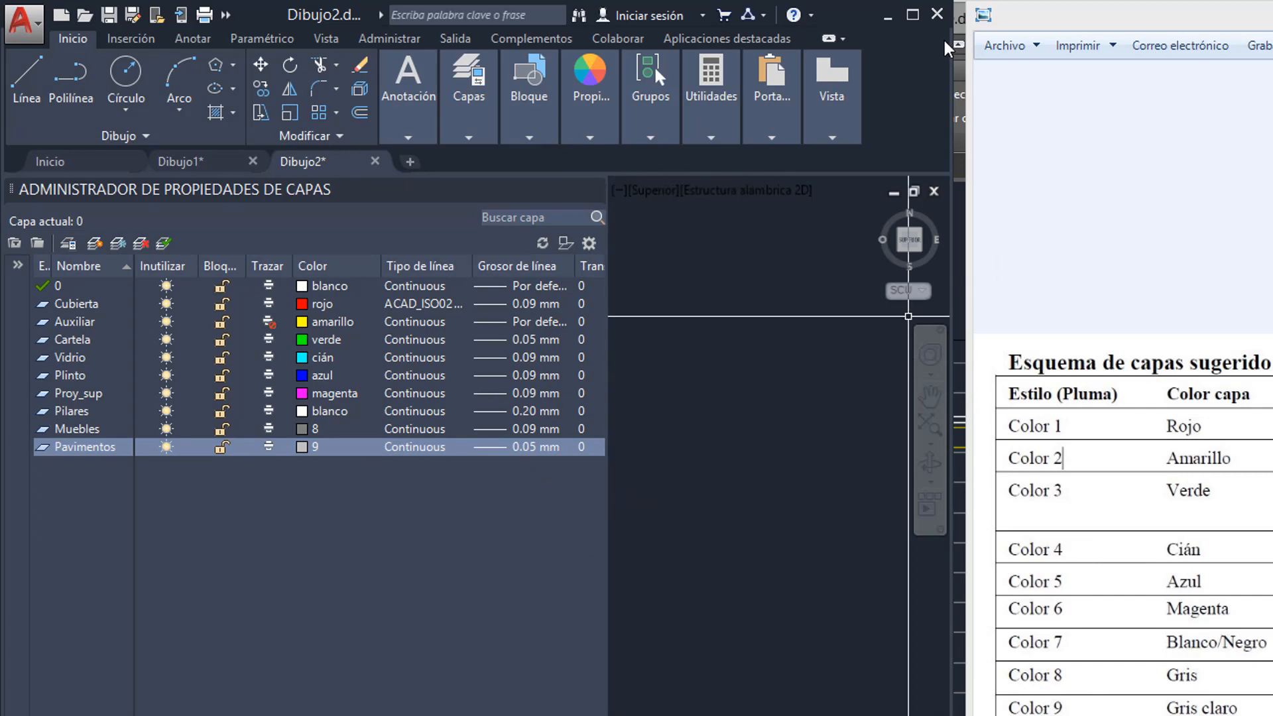
Maximise the program window and save the drawing on the Desktop as Proyecto Mies
left_click(912, 14)
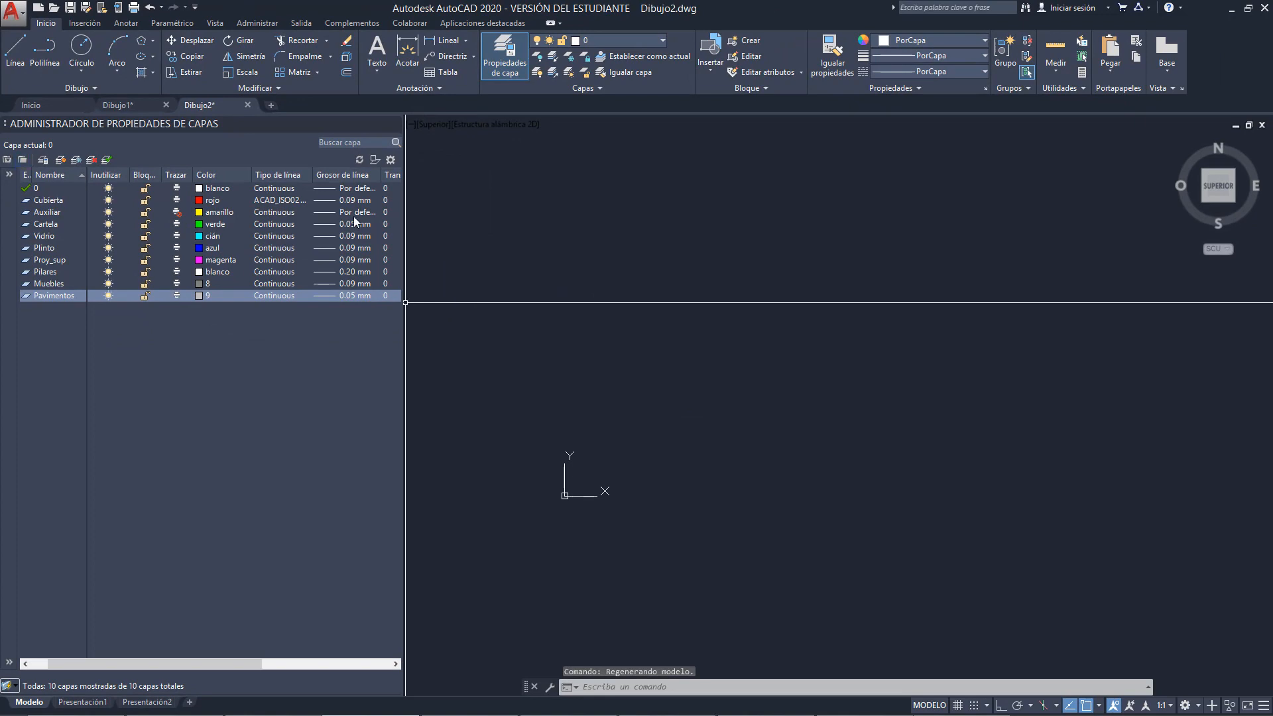
middle_click_drag(745, 298, 679, 302)
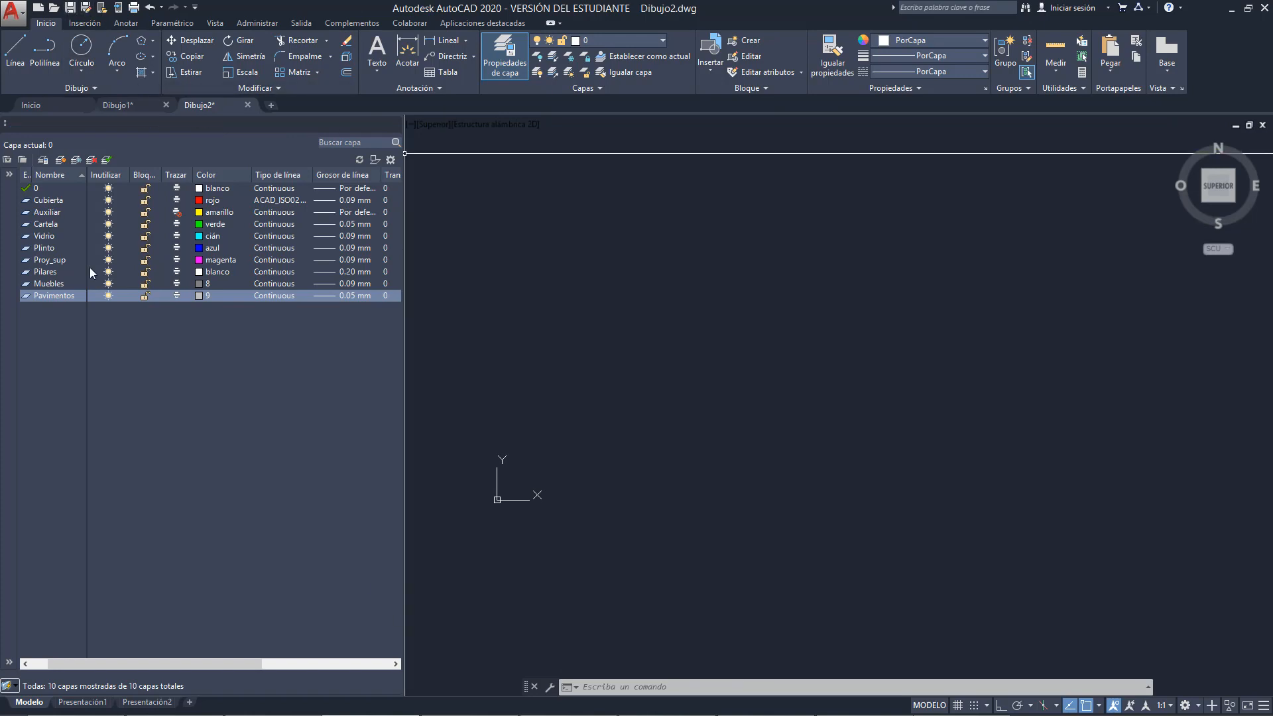
mouse_move(569, 399)
middle_mouse_down()
mouse_move(561, 415)
mouse_move(626, 420)
middle_mouse_up()
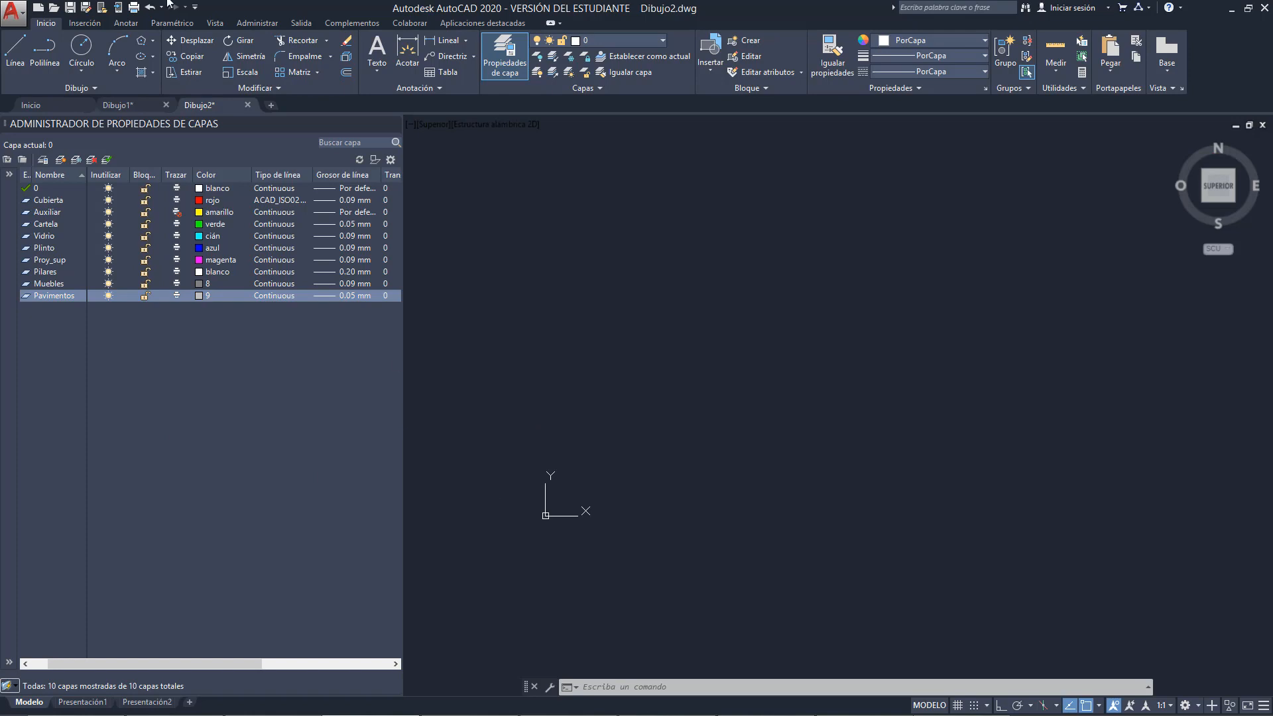
left_click(70, 8)
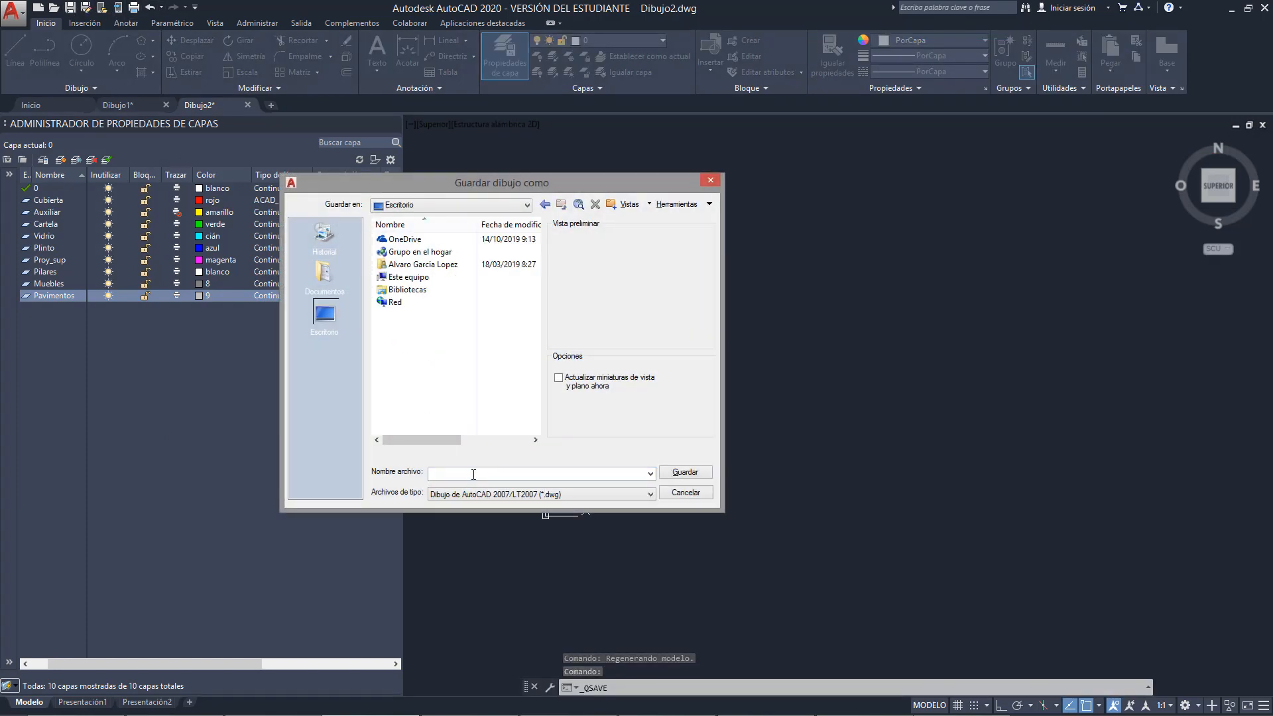
type("Proyecto Mies")
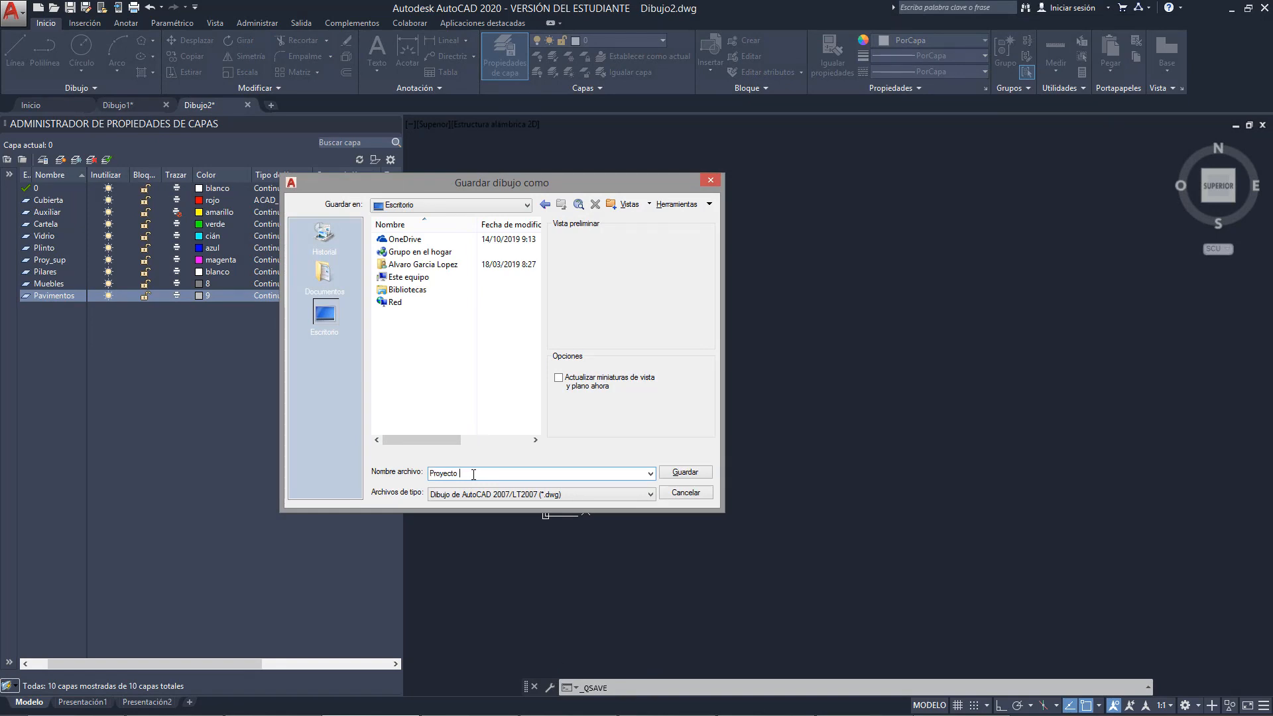
left_click(685, 472)
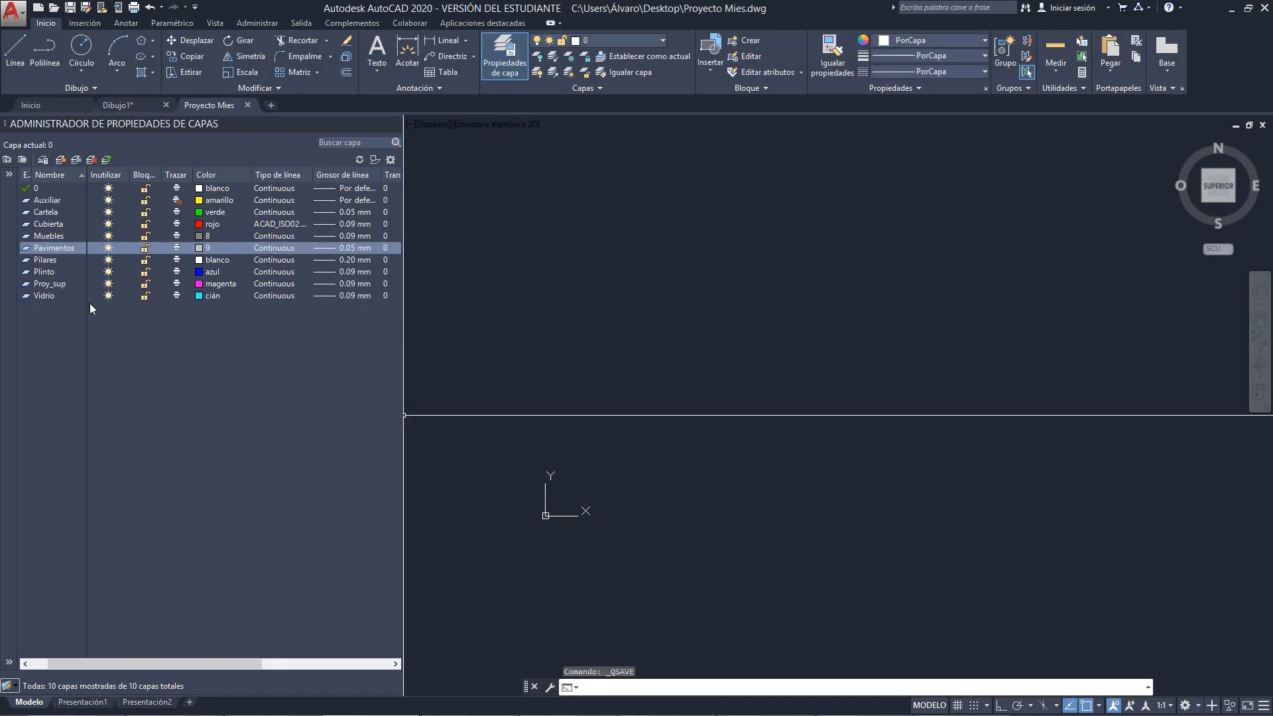
Close the layer properties manager and reopen it to show how the layer list is hidden and displayed
mouse_move(651, 276)
middle_mouse_down()
mouse_move(596, 307)
mouse_move(627, 273)
middle_mouse_up()
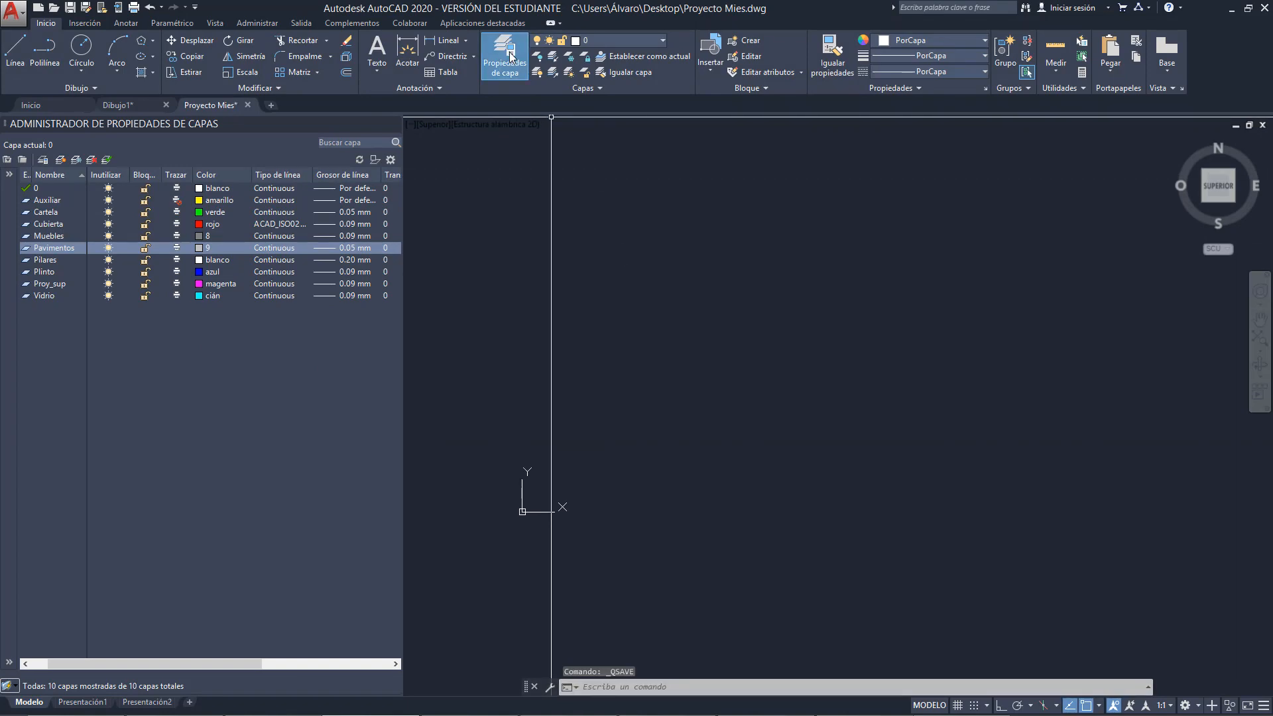
left_click(511, 55)
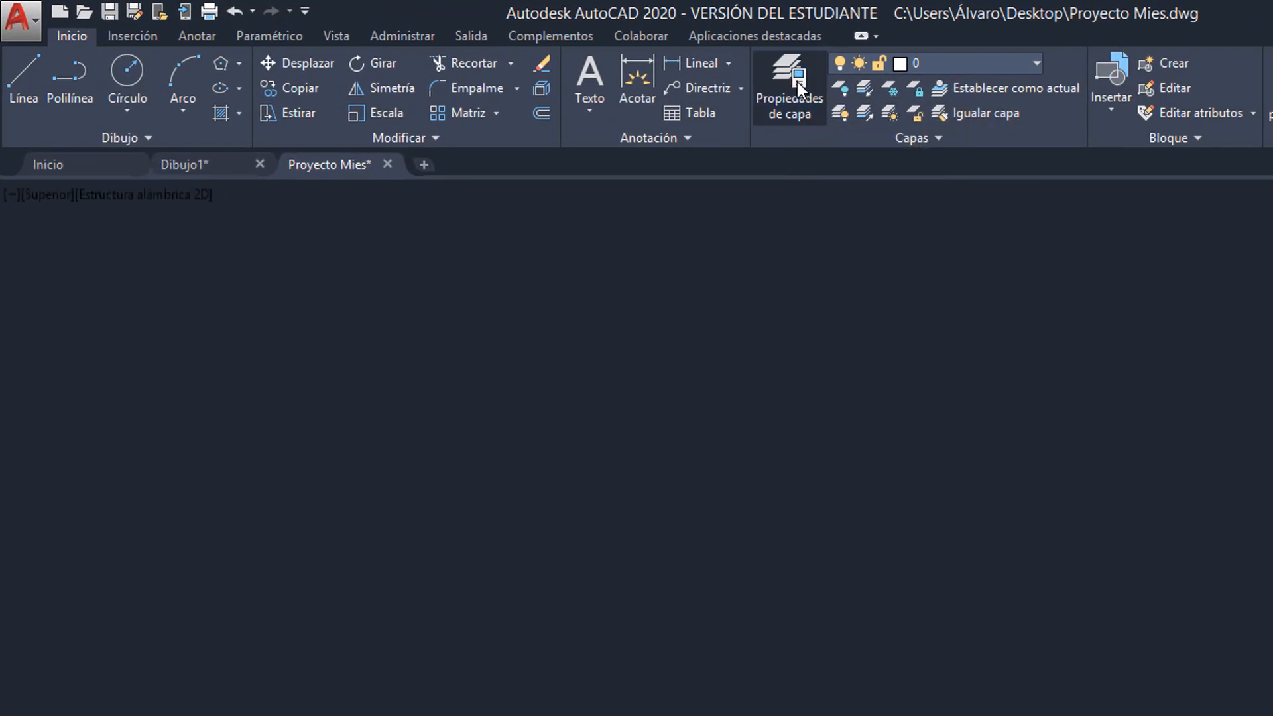
left_click(797, 81)
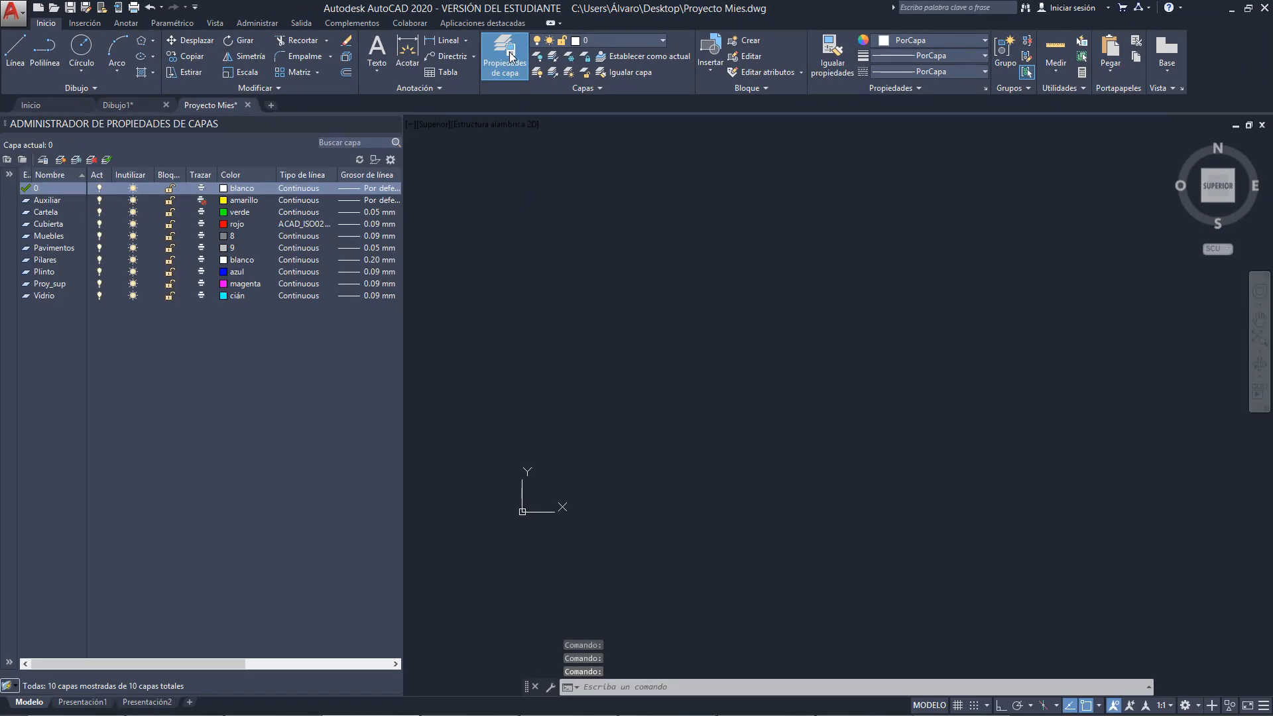
left_click(511, 55)
mouse_move(585, 455)
middle_mouse_down()
mouse_move(622, 460)
mouse_move(563, 471)
middle_mouse_up()
mouse_move(739, 365)
middle_mouse_down()
mouse_move(739, 316)
mouse_move(683, 350)
middle_mouse_up()
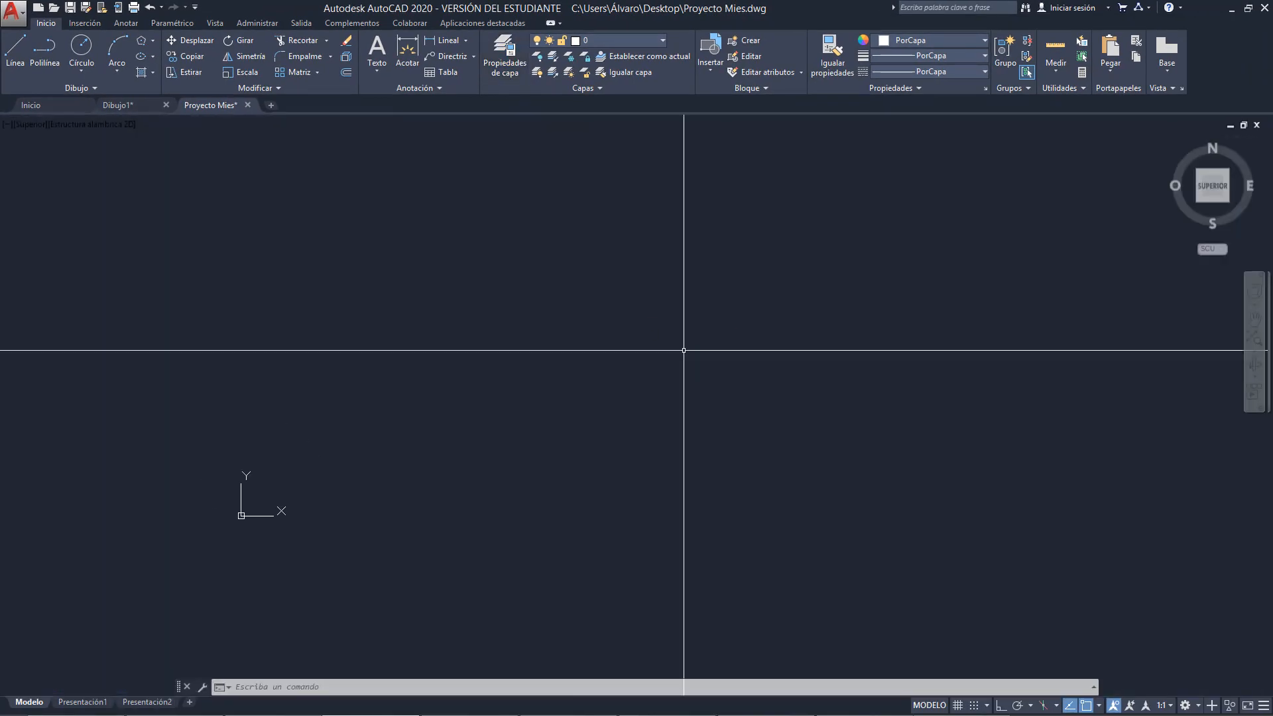
left_click(504, 56)
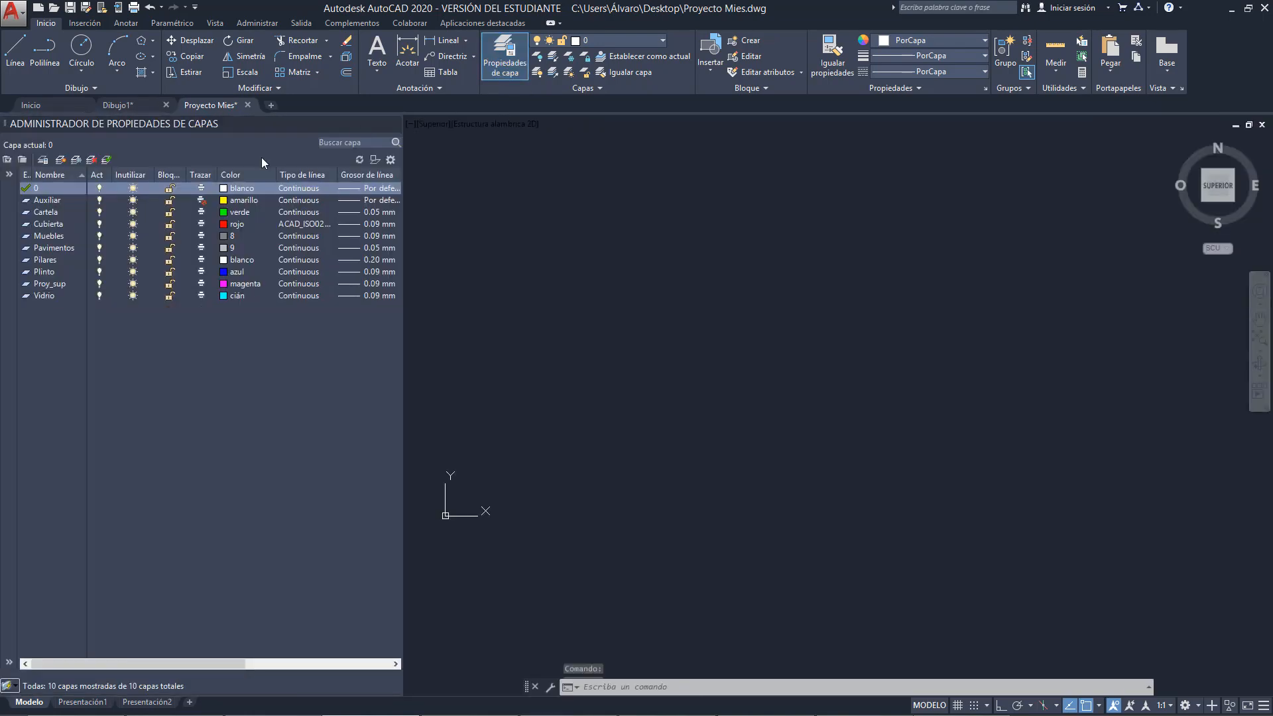
Expand and widen the layer filter tree, and create a group filter named Proyecto Mies
left_click(9, 176)
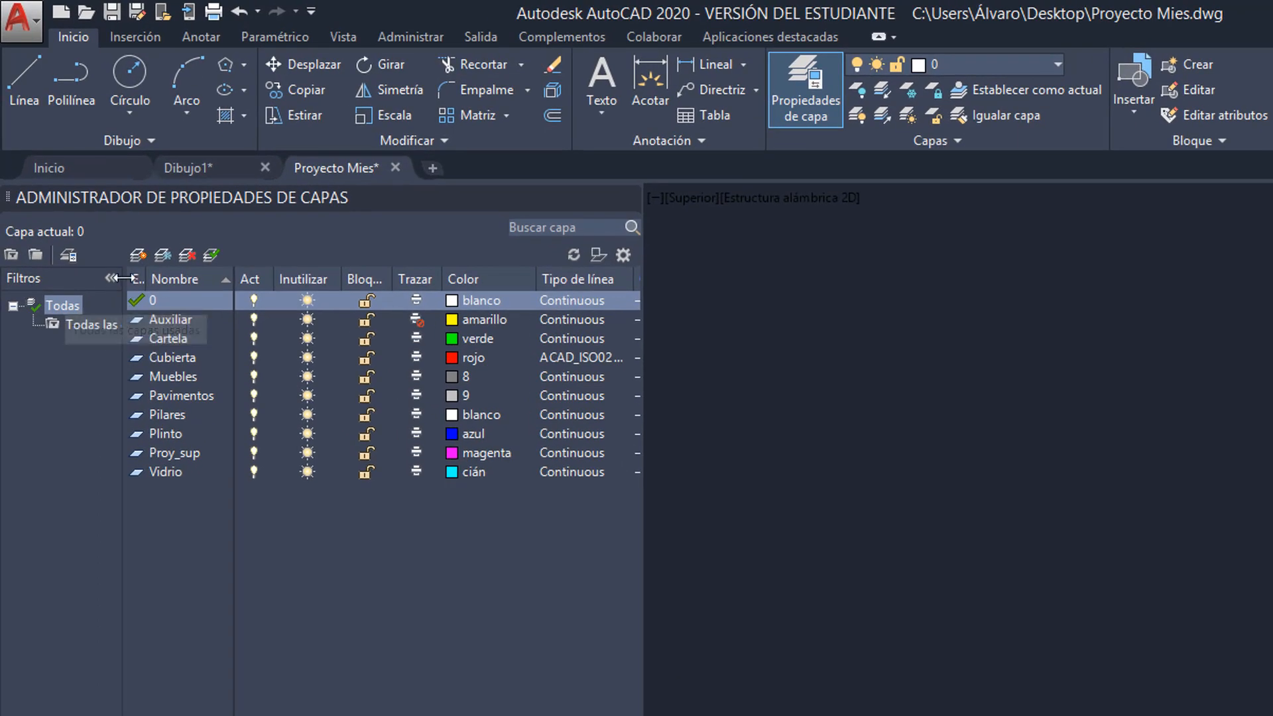
left_click_drag(121, 301, 226, 279)
left_click(105, 321)
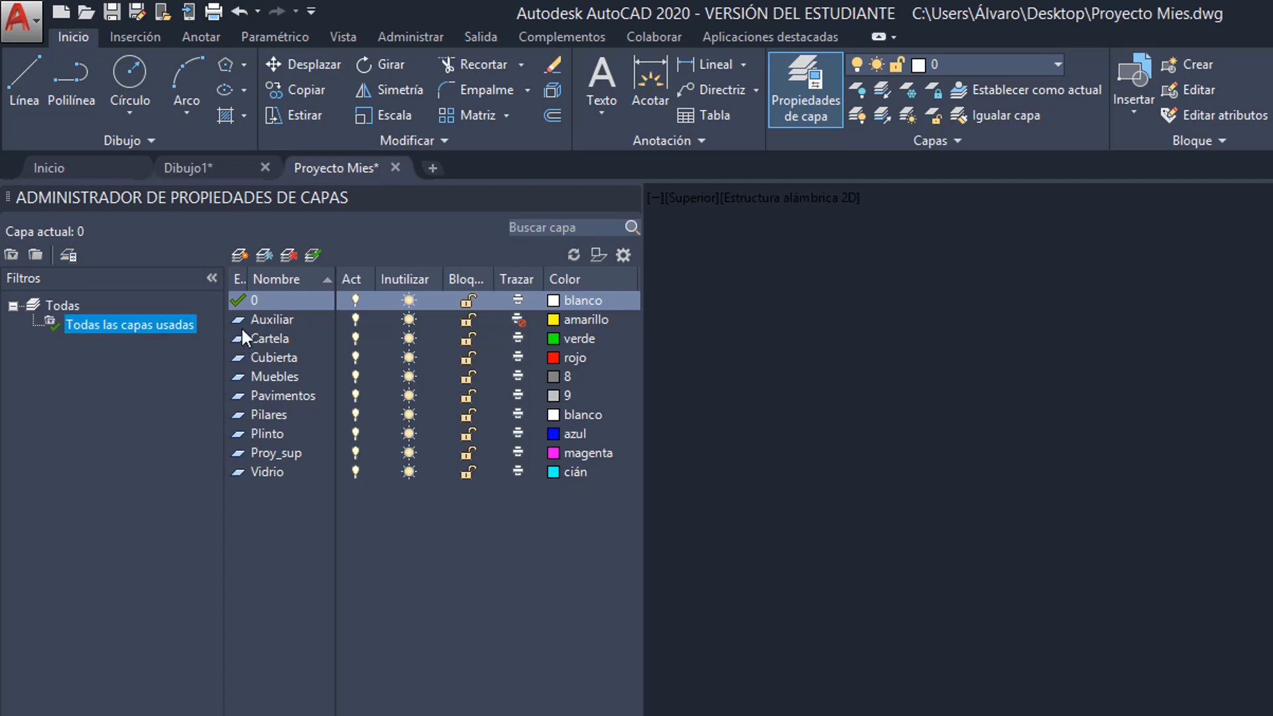
left_click(36, 256)
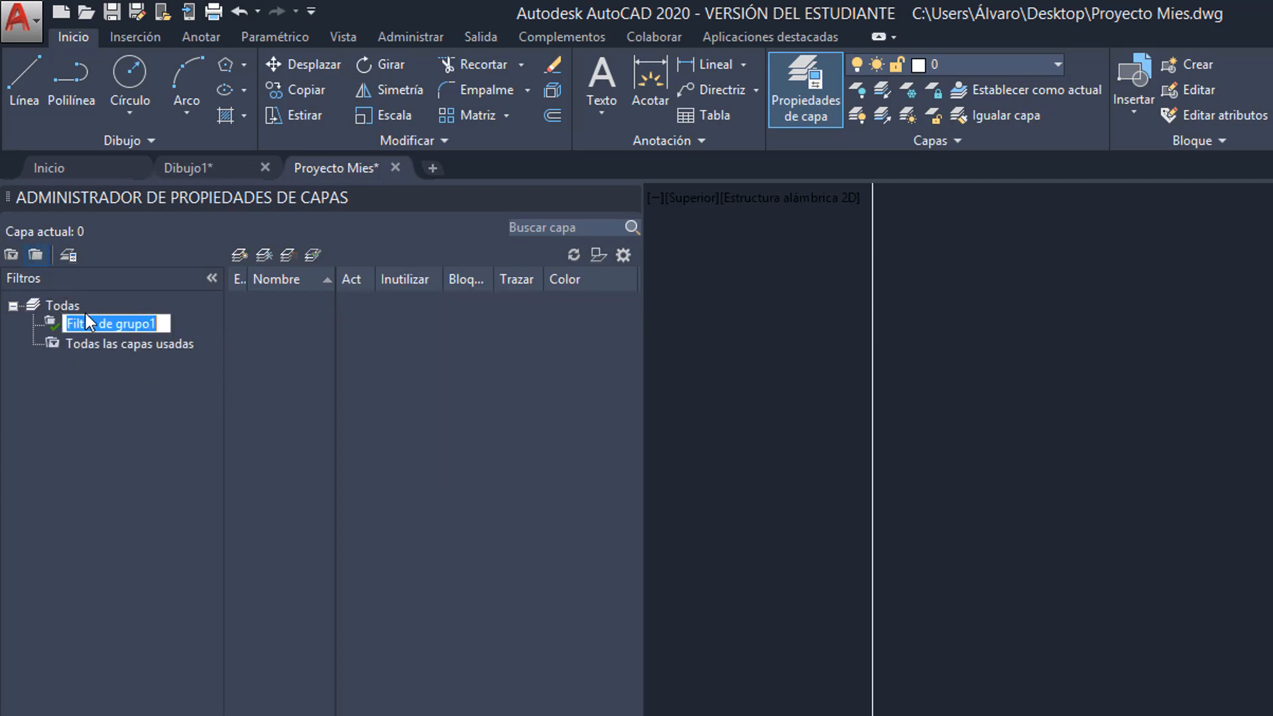
type("P")
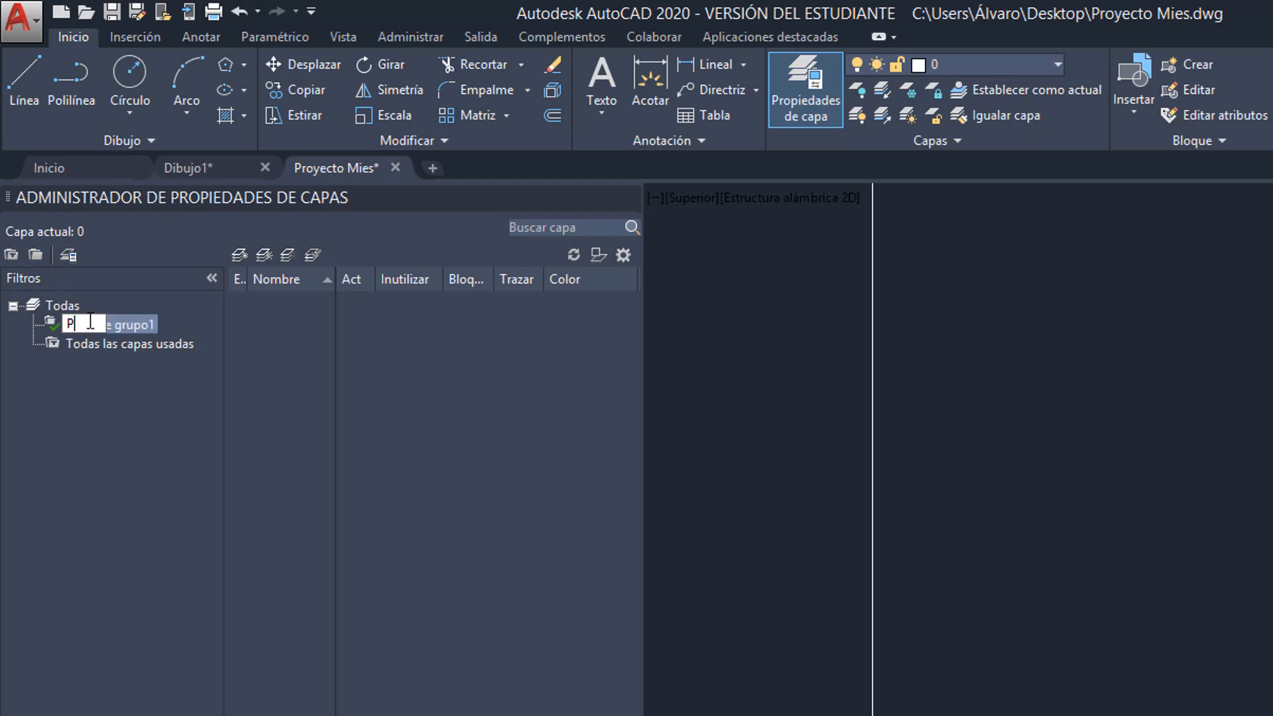
type("royecto Mies")
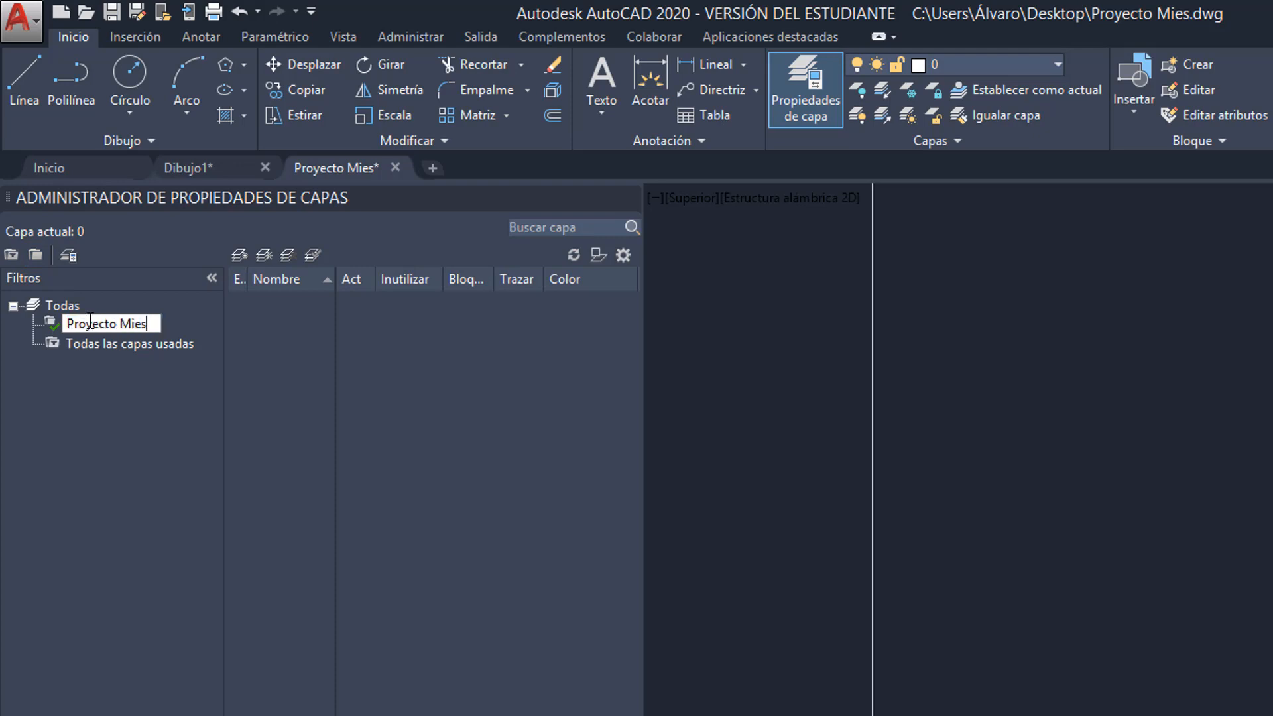
Add all the used layers, from 0 to Vidrio, to the Proyecto Mies group filter and check its contents
left_click(130, 343)
left_click_drag(290, 550, 118, 323)
left_click(118, 321)
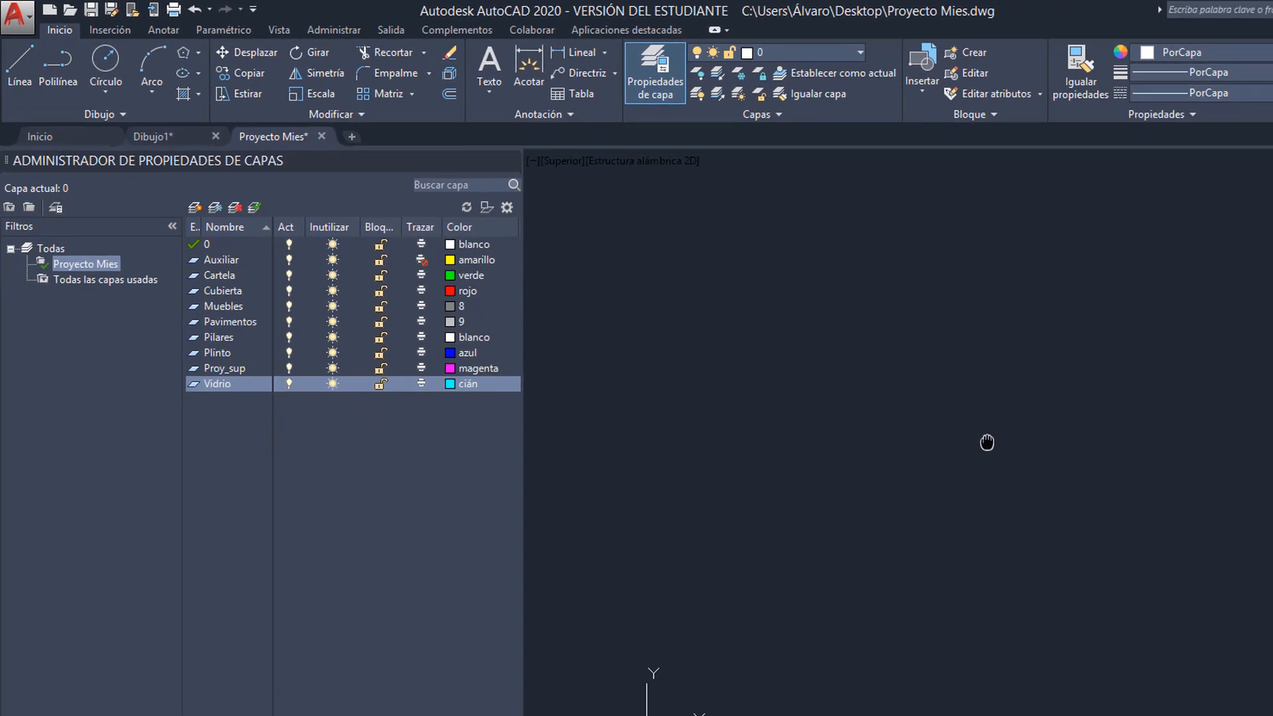
left_click(72, 216)
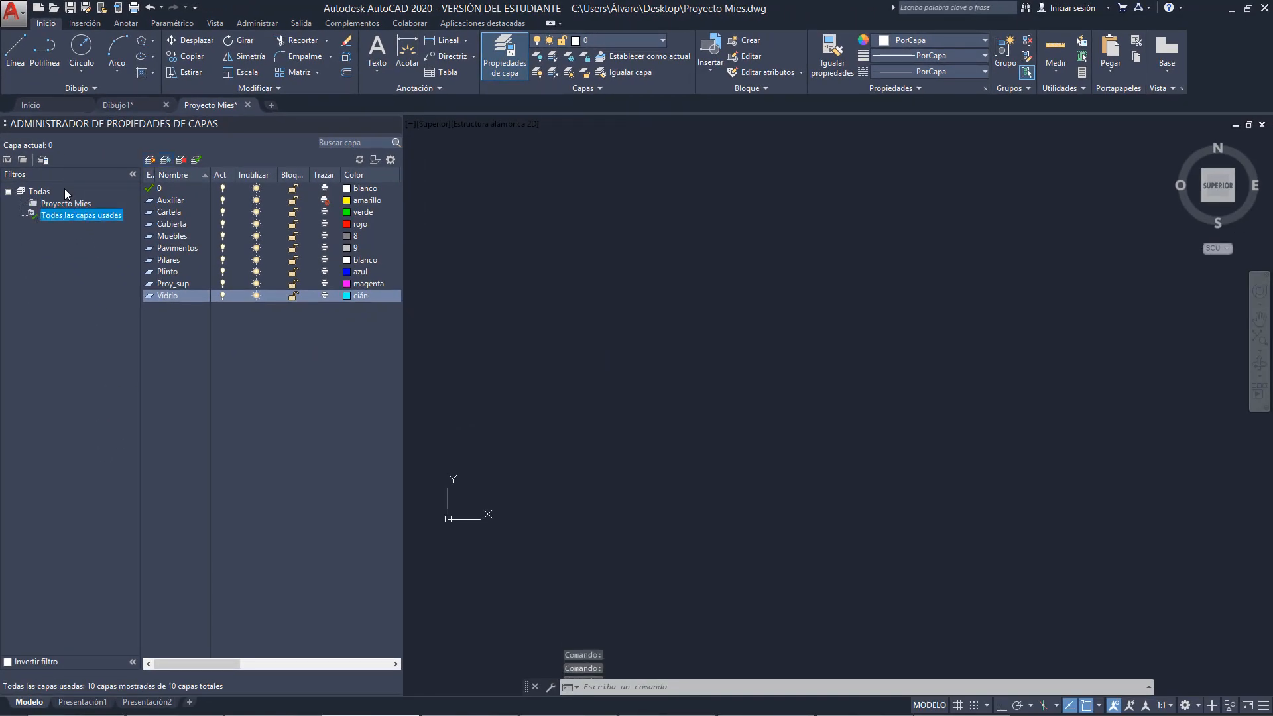
left_click(66, 203)
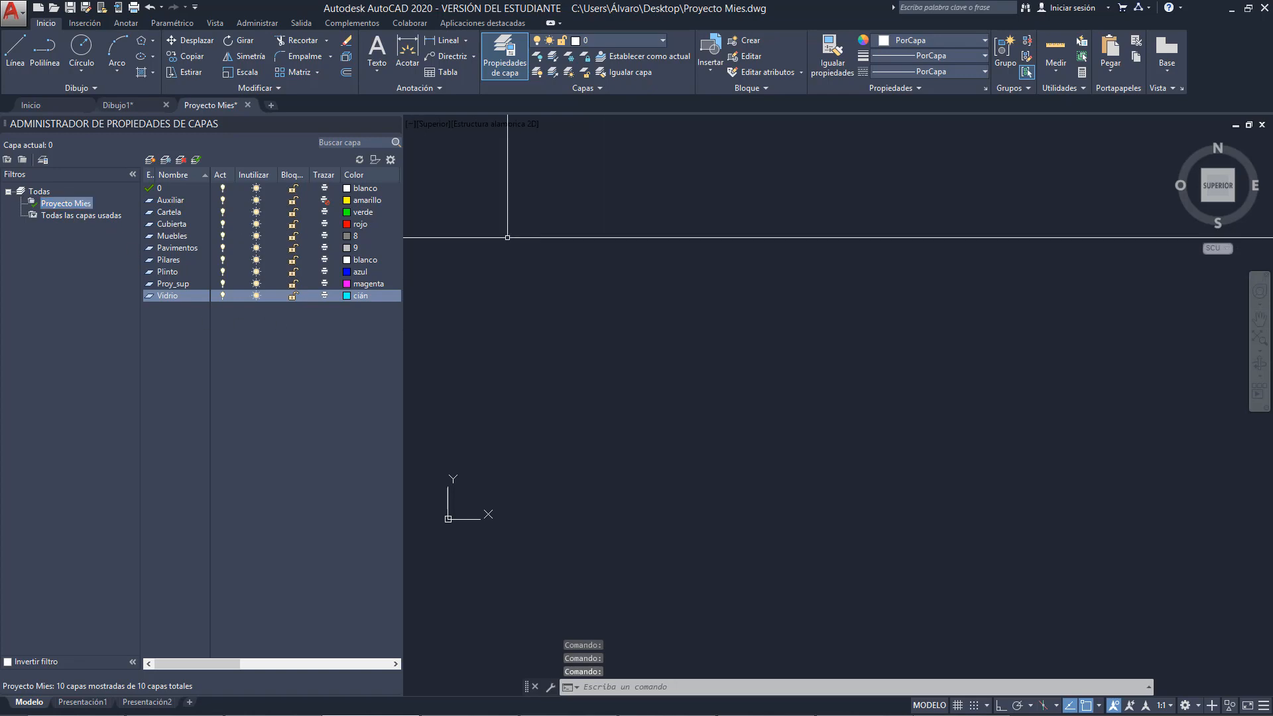
Collapse the layer filter tree and close the layer properties manager
middle_click_drag(524, 347, 534, 378)
middle_click_drag(696, 328, 670, 349)
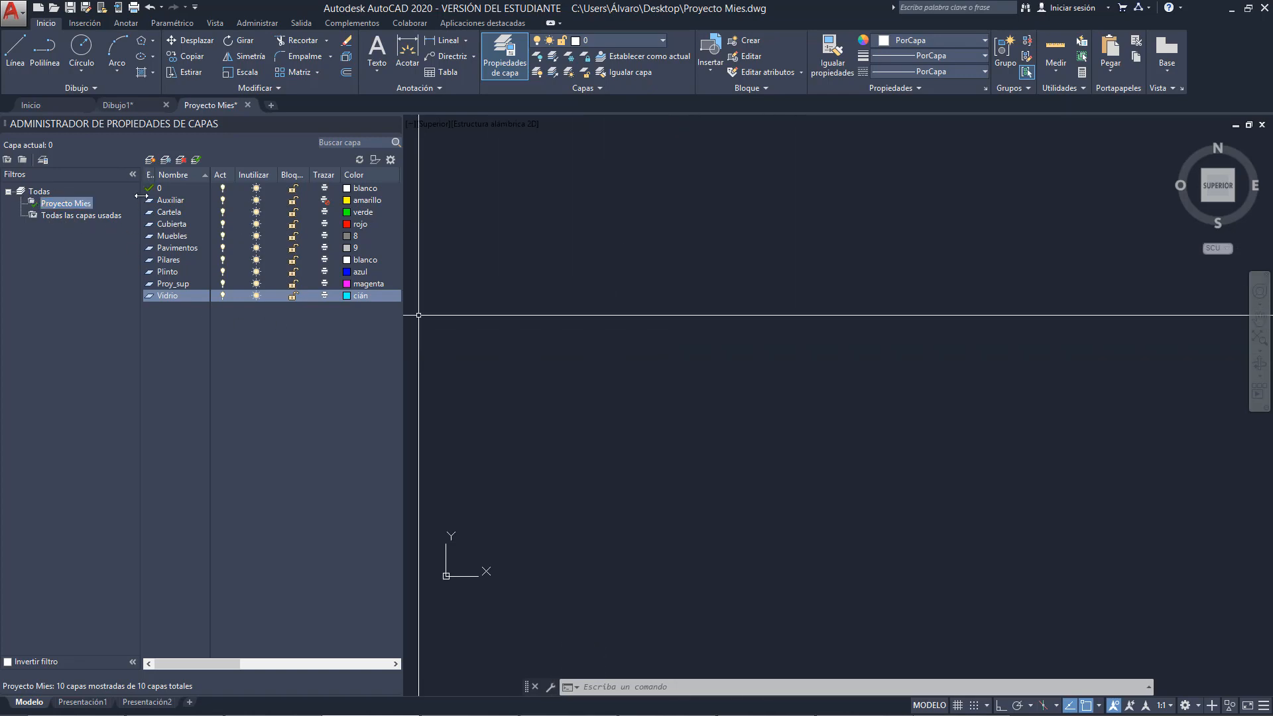
left_click_drag(142, 196, 120, 196)
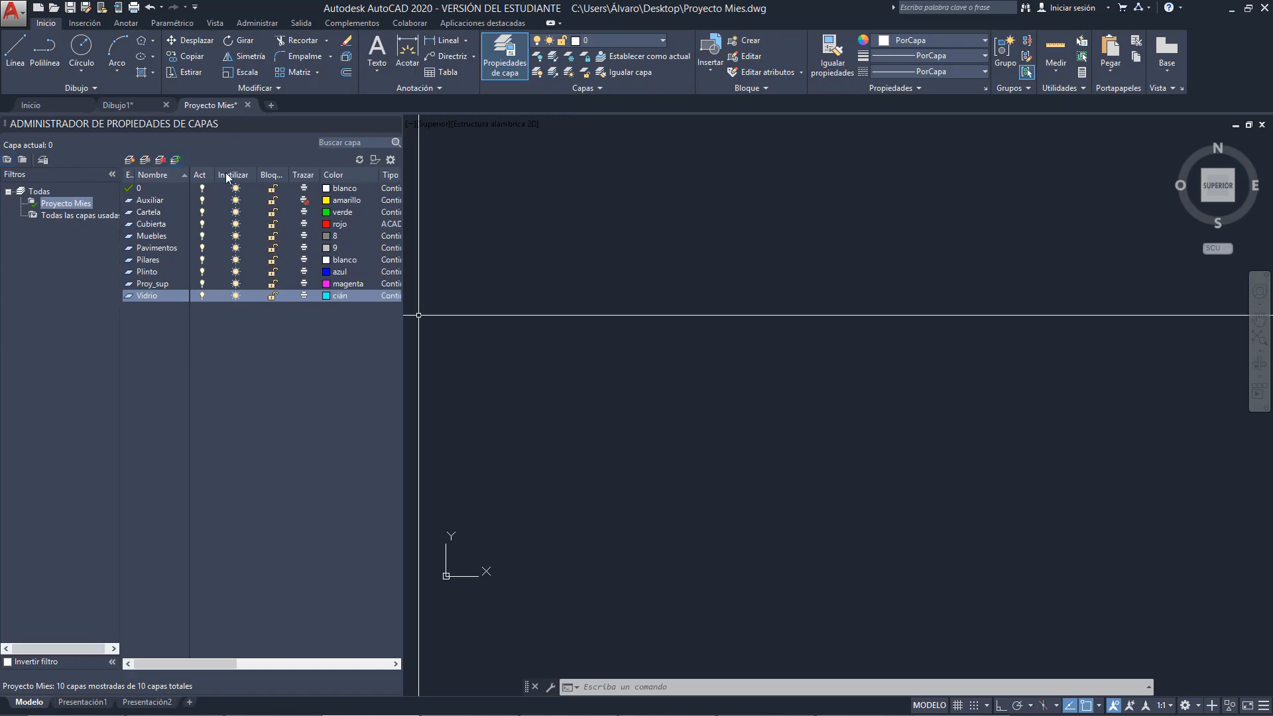
left_click(112, 175)
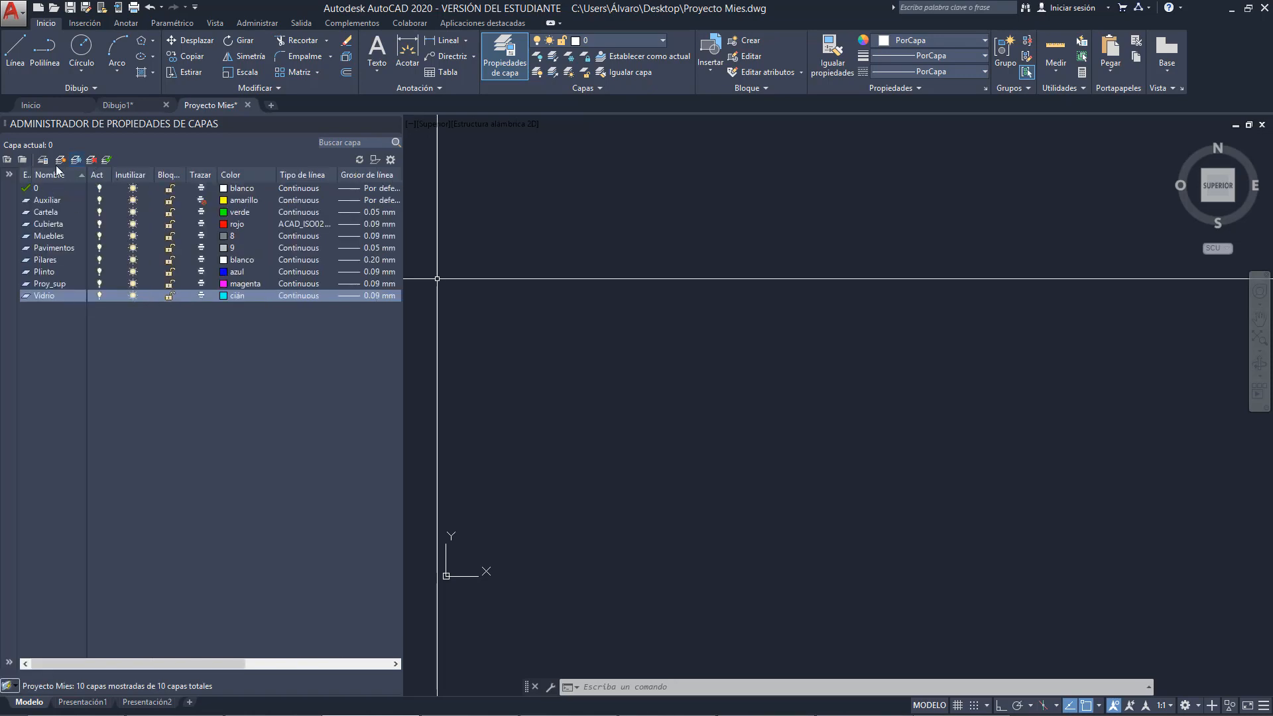
mouse_move(610, 330)
middle_mouse_down()
mouse_move(589, 382)
mouse_move(608, 365)
middle_mouse_up()
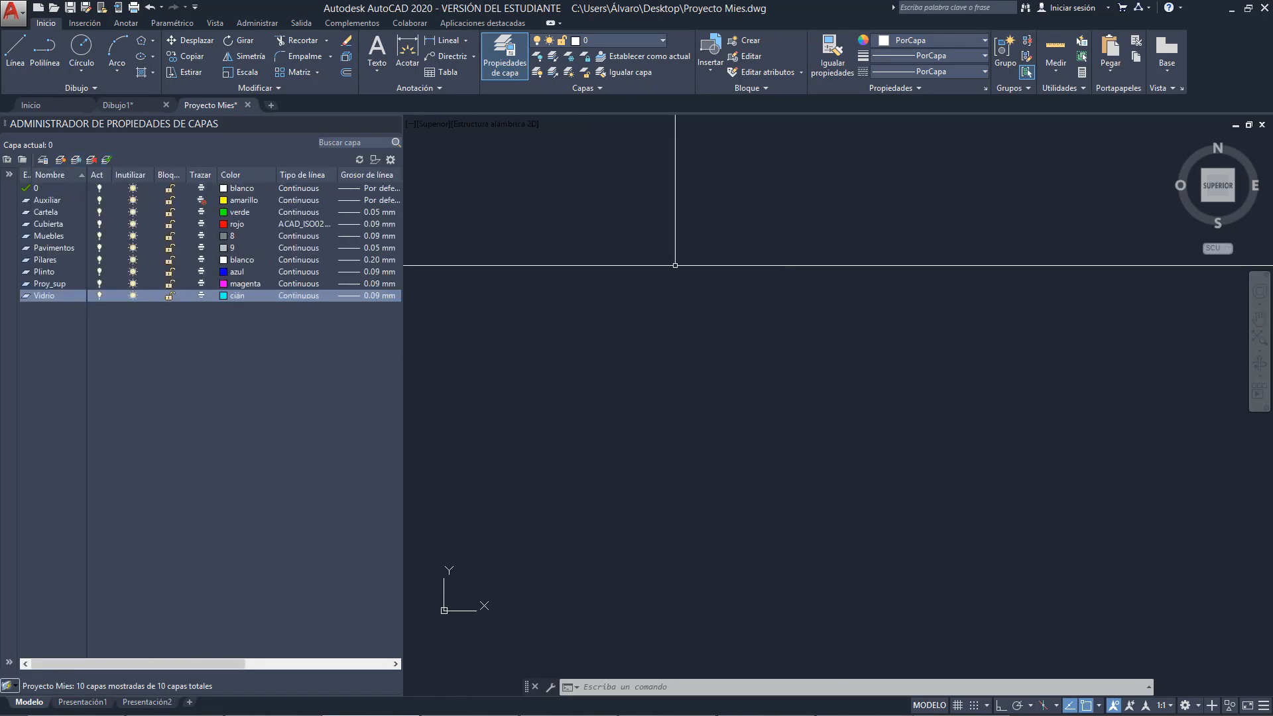
left_click(504, 51)
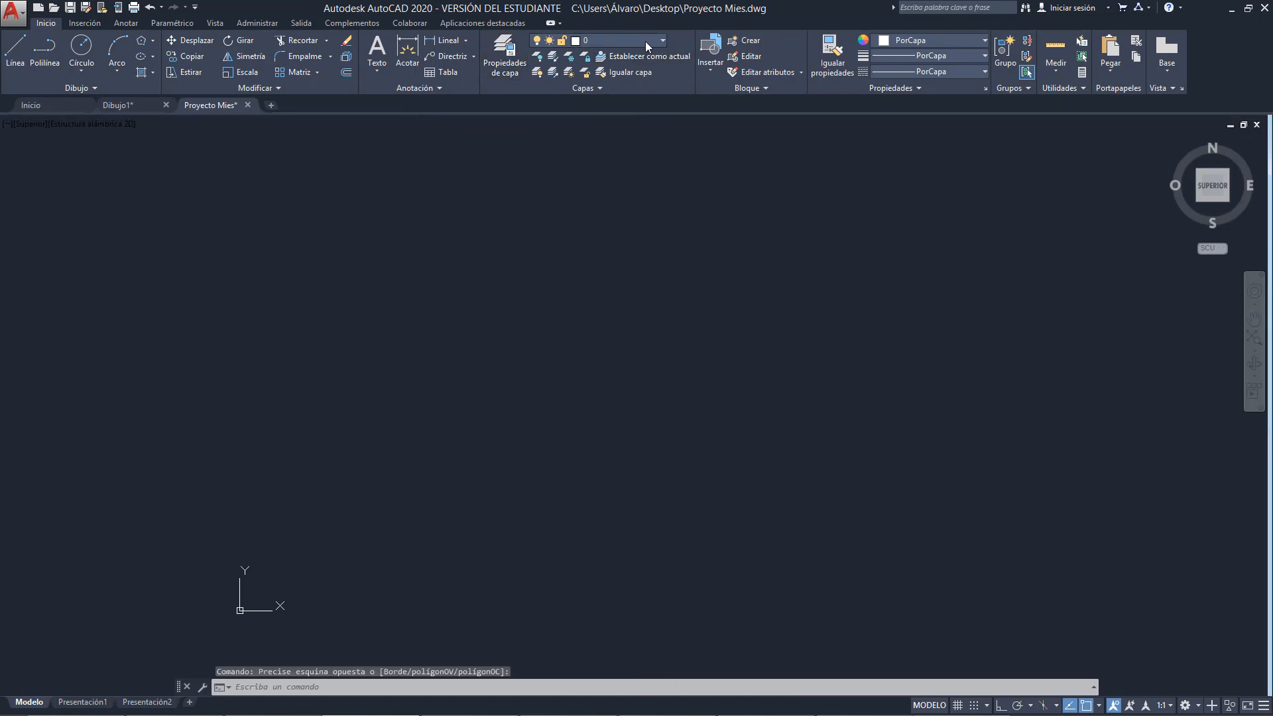
Examine the current-layer list with each layer's colour and its on, freeze and lock controls
left_click(645, 41)
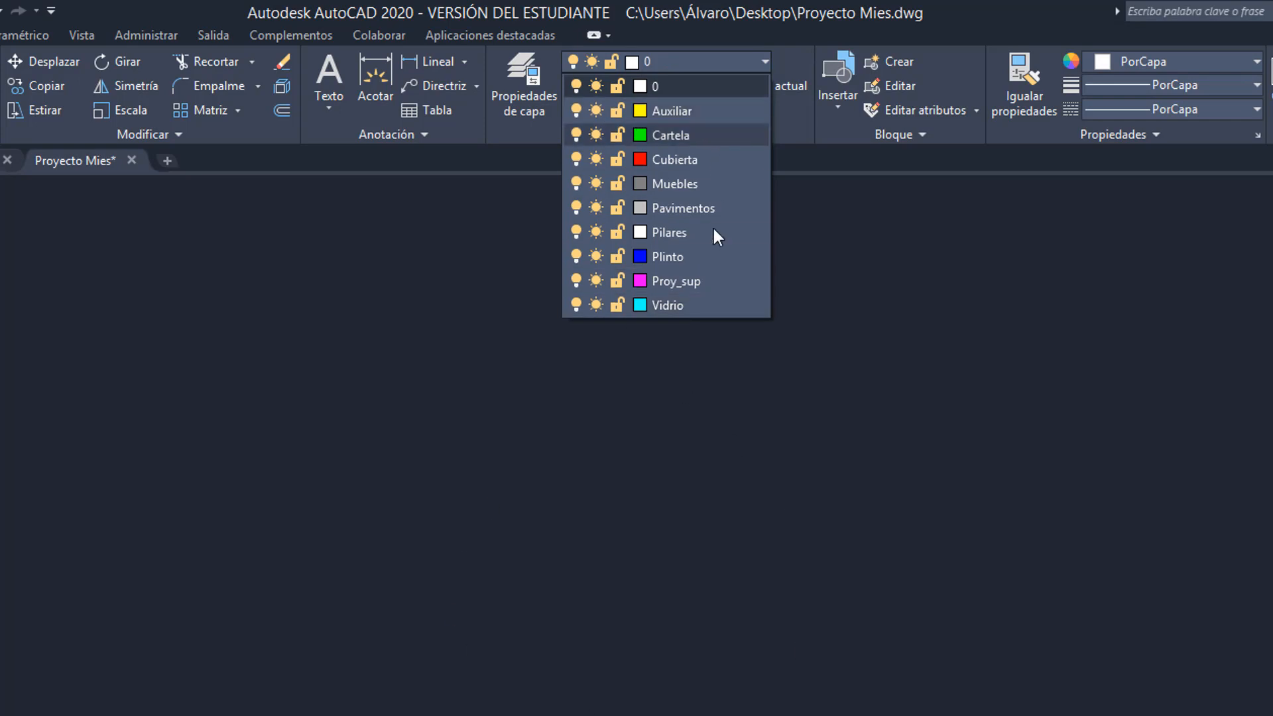
left_click(722, 66)
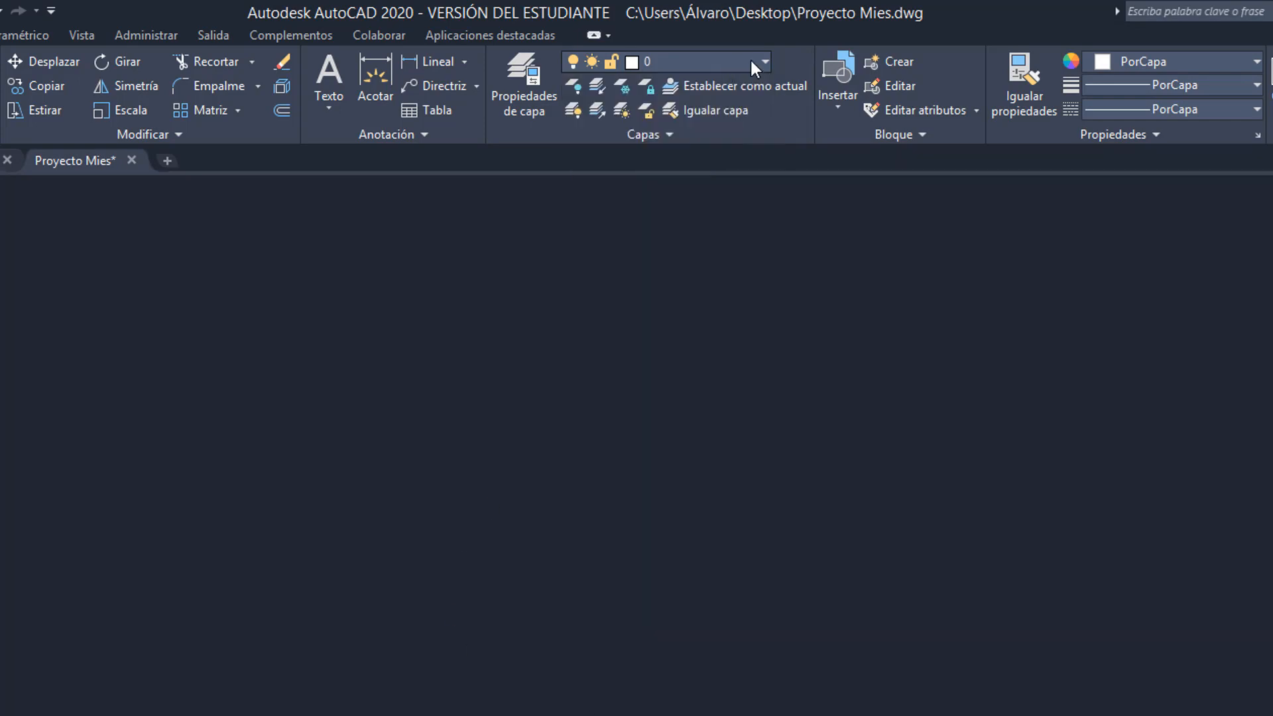
left_click(763, 61)
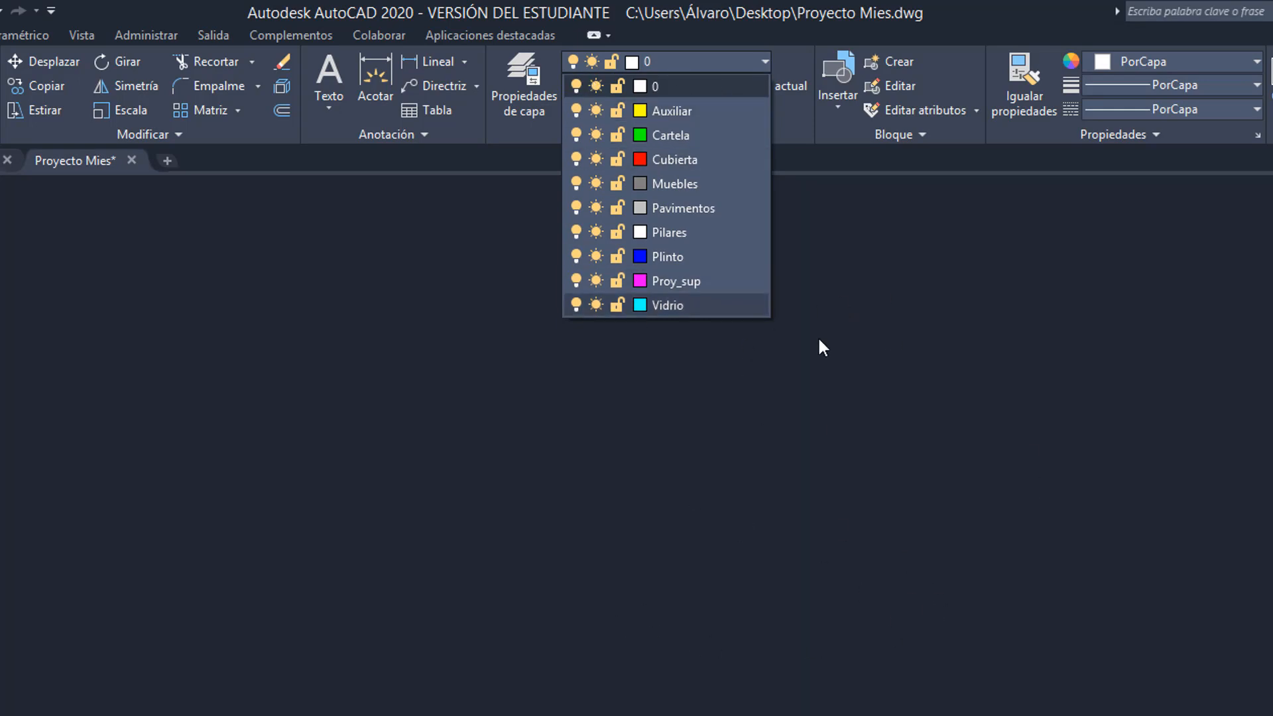
left_click(796, 66)
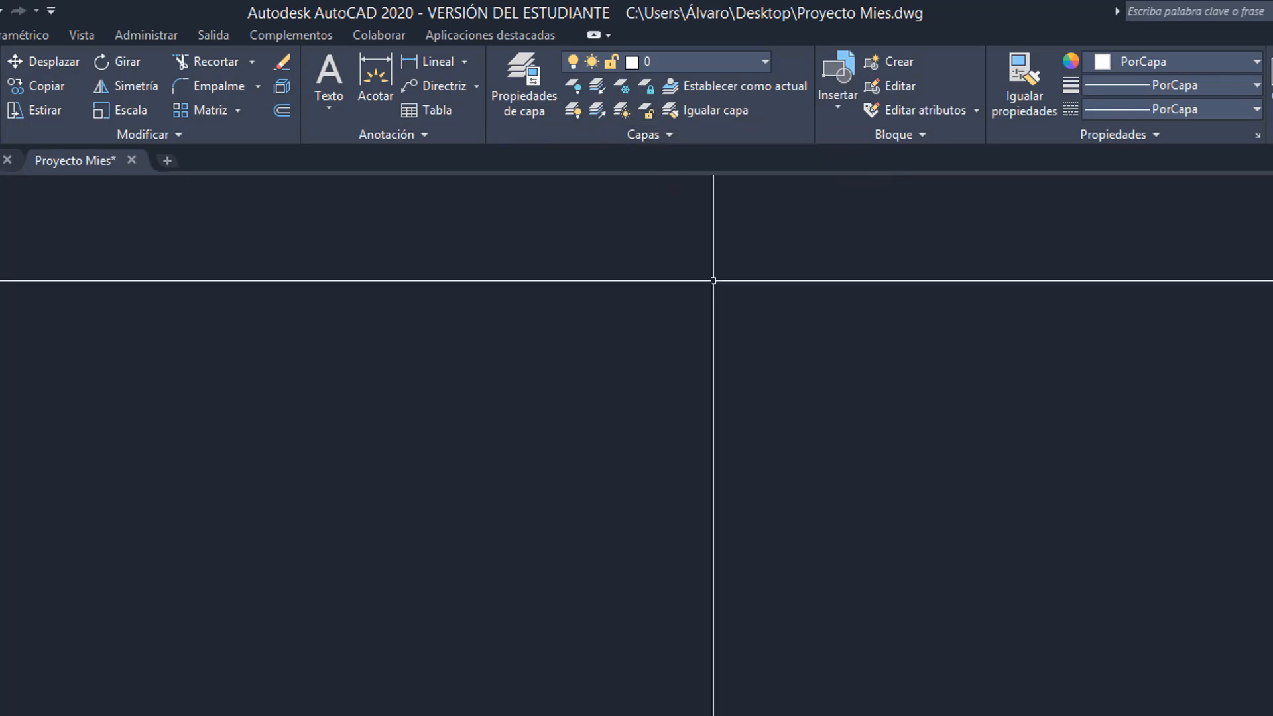
left_click(704, 64)
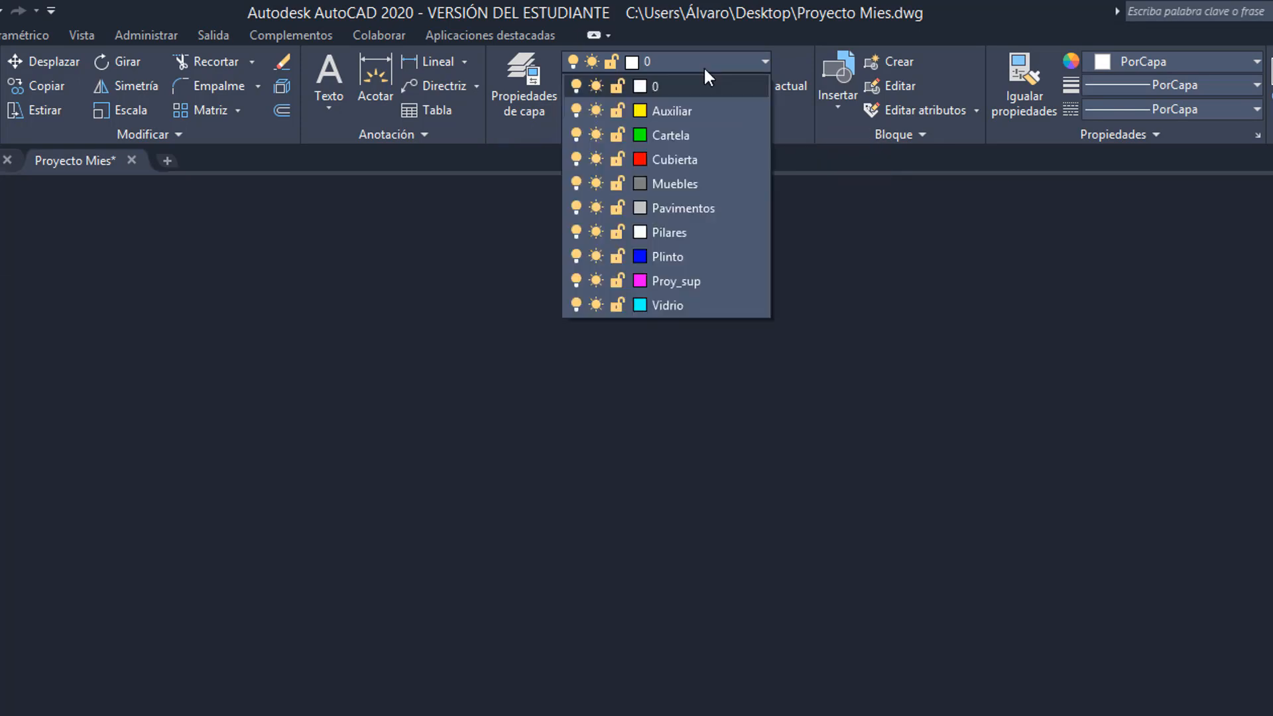